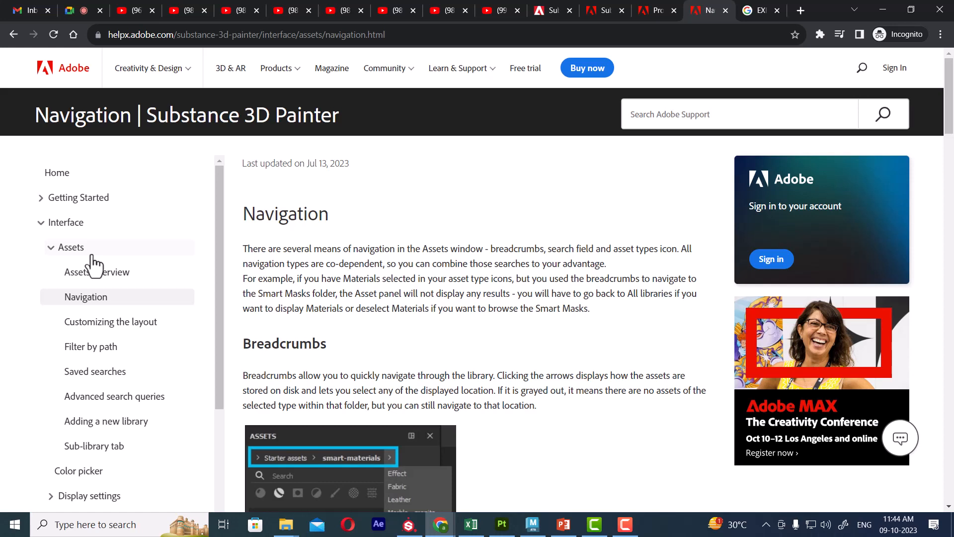
# Step: Read the Navigation page's introduction, highlighting its mention of the Assets window, and continue through the Breadcrumbs and Search field sections
pyautogui.moveTo(412, 248); pyautogui.dragTo(451, 249)
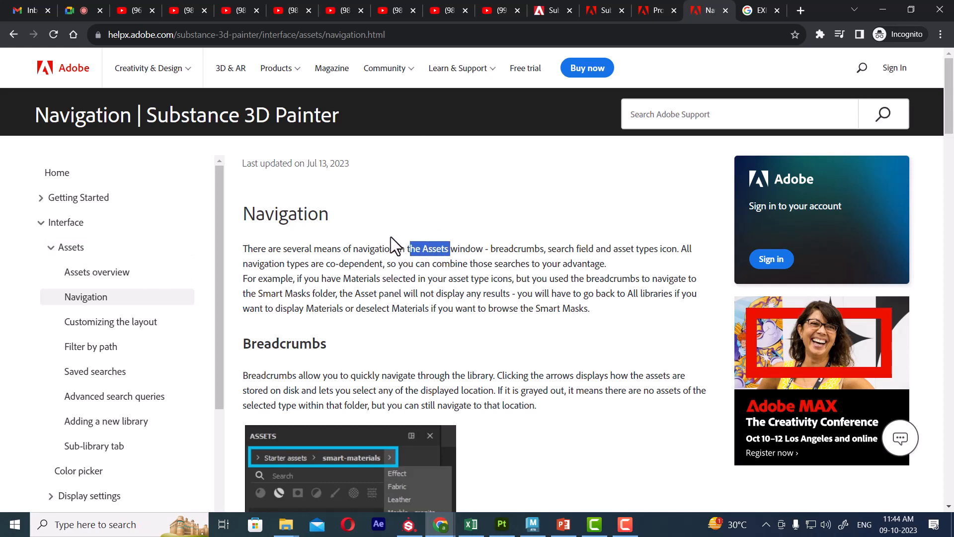
pyautogui.scroll(-3, 391, 236)
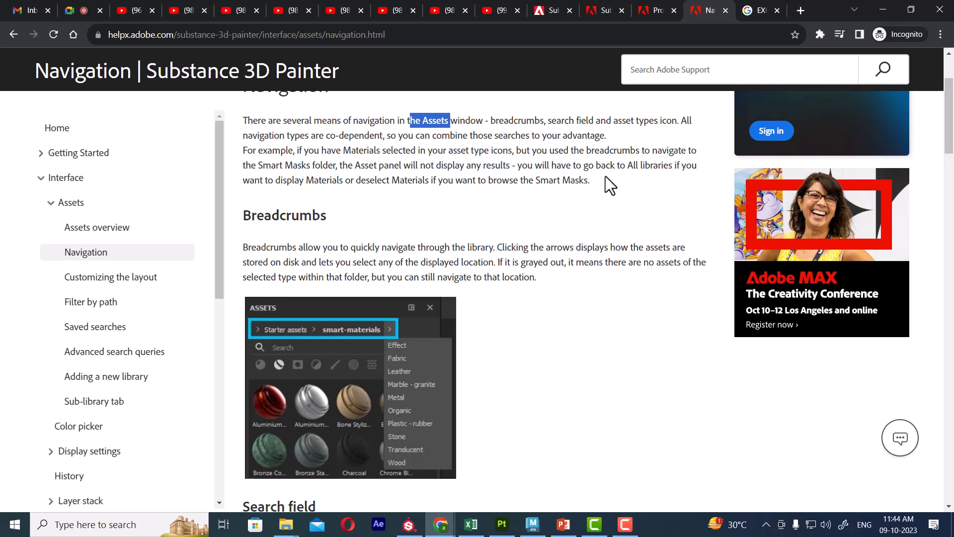
pyautogui.scroll(-5, 463, 251)
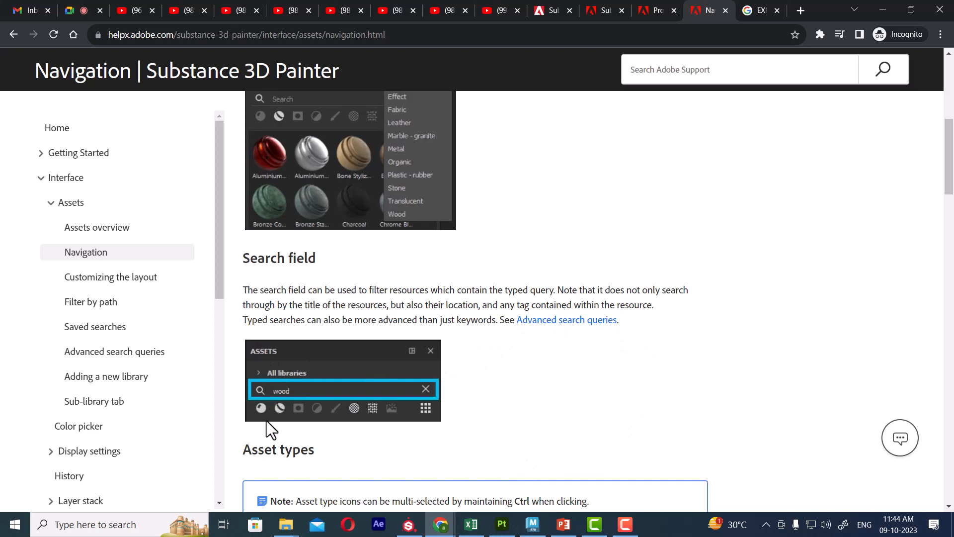
# Step: Switch to Substance 3D Painter, set the Assets library location to All libraries and widen the Assets panel
pyautogui.click(507, 522)
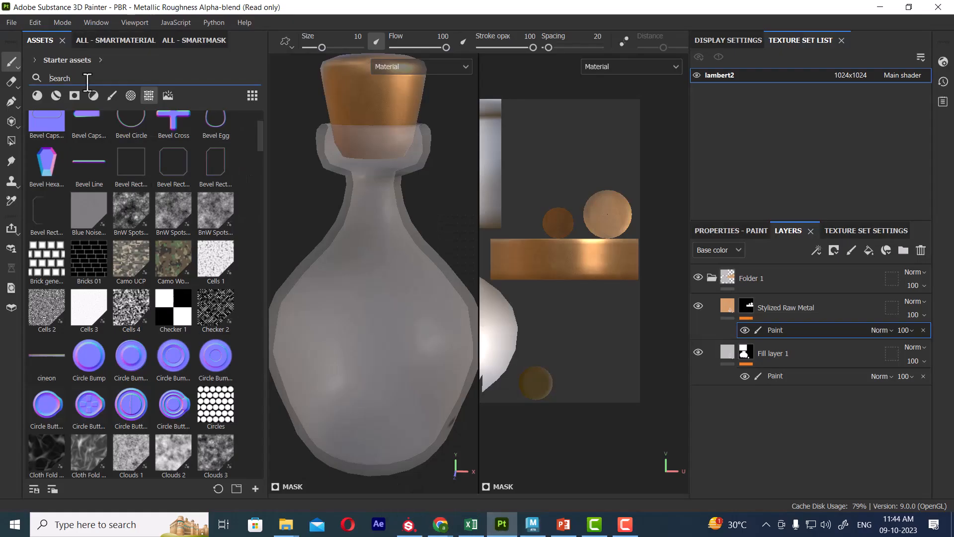
pyautogui.click(101, 59)
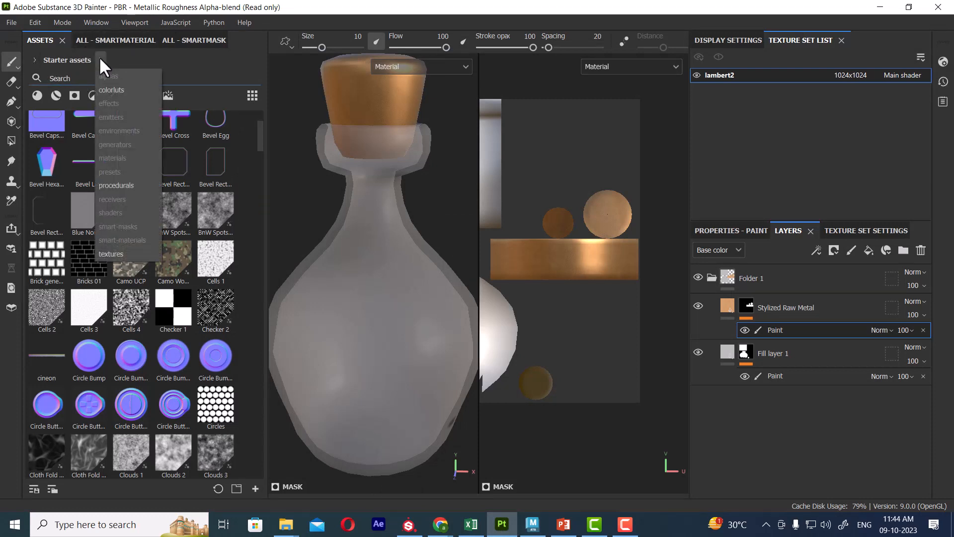
pyautogui.click(33, 56)
pyautogui.click(41, 77)
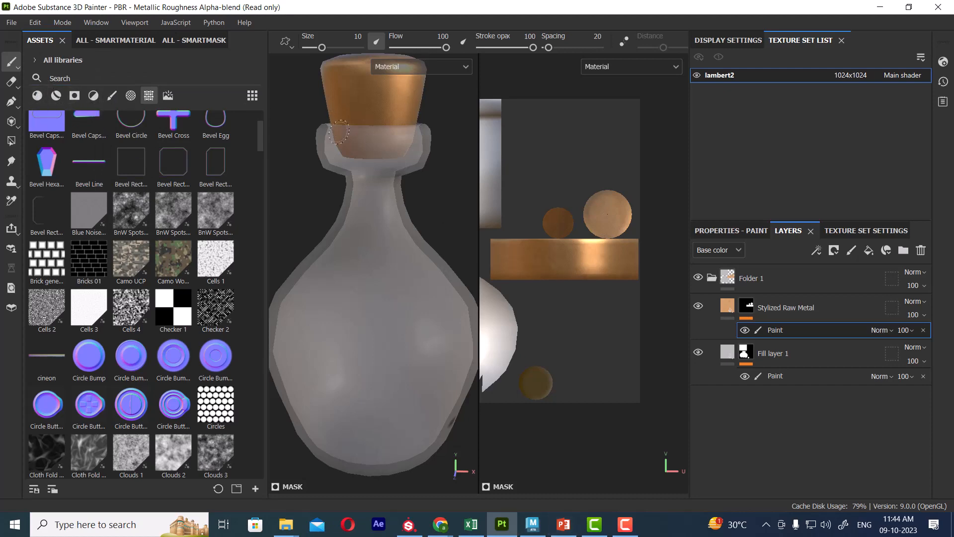
pyautogui.moveTo(267, 155); pyautogui.dragTo(394, 180)
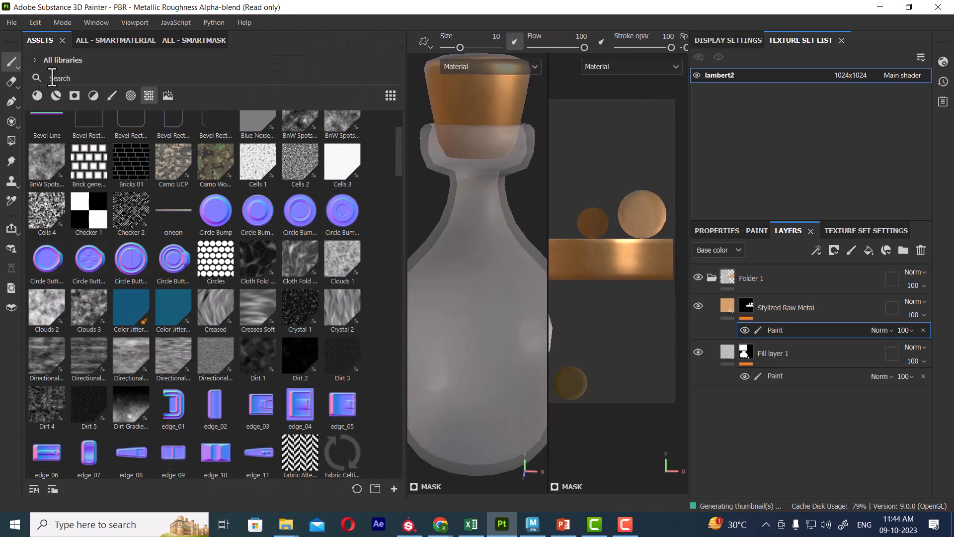
# Step: View the smart material assets, and filter the smart mask assets by the Project library and finally by Starter assets
pyautogui.click(115, 41)
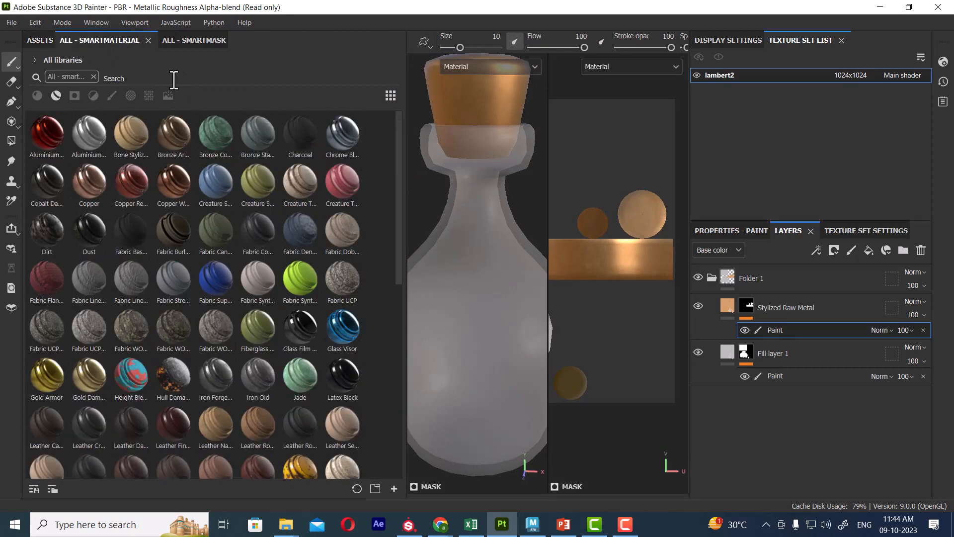
pyautogui.click(199, 40)
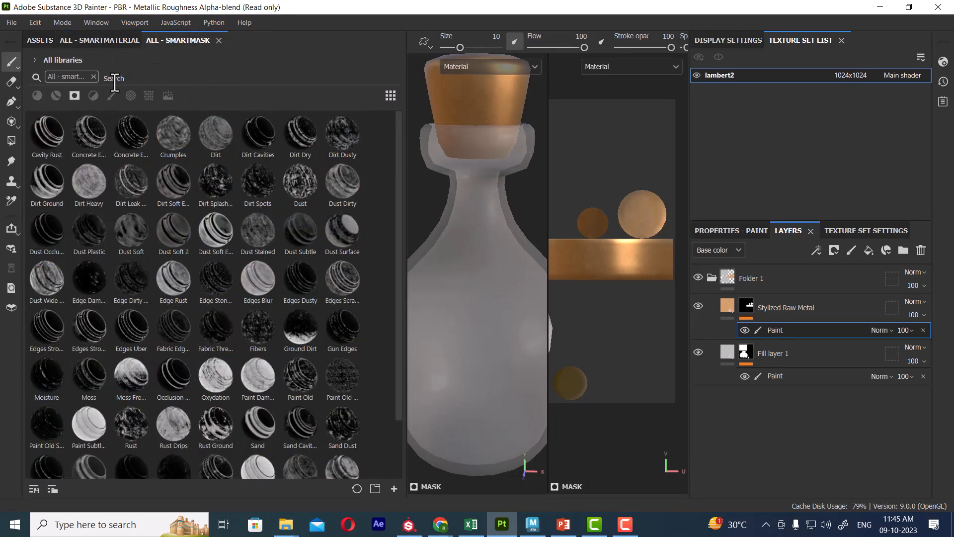
pyautogui.click(35, 58)
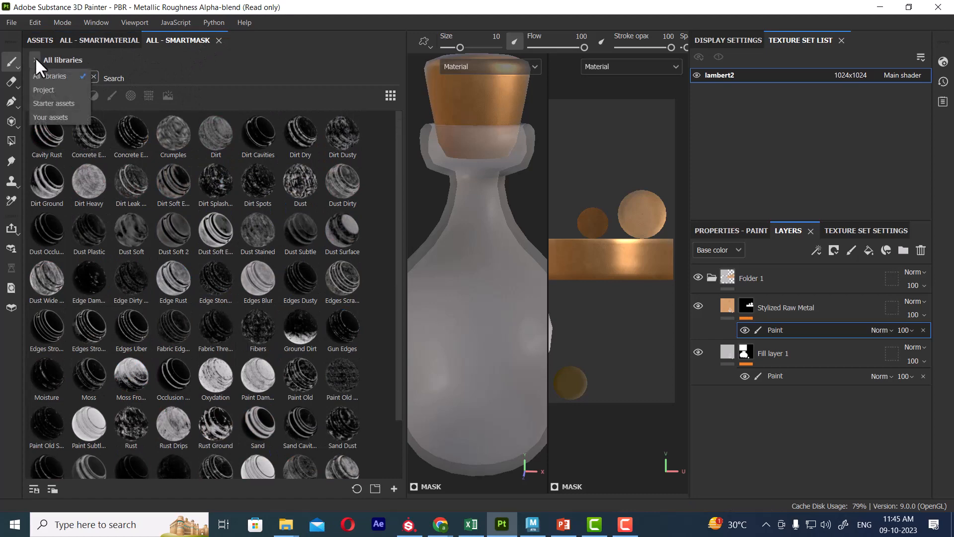
pyautogui.click(51, 90)
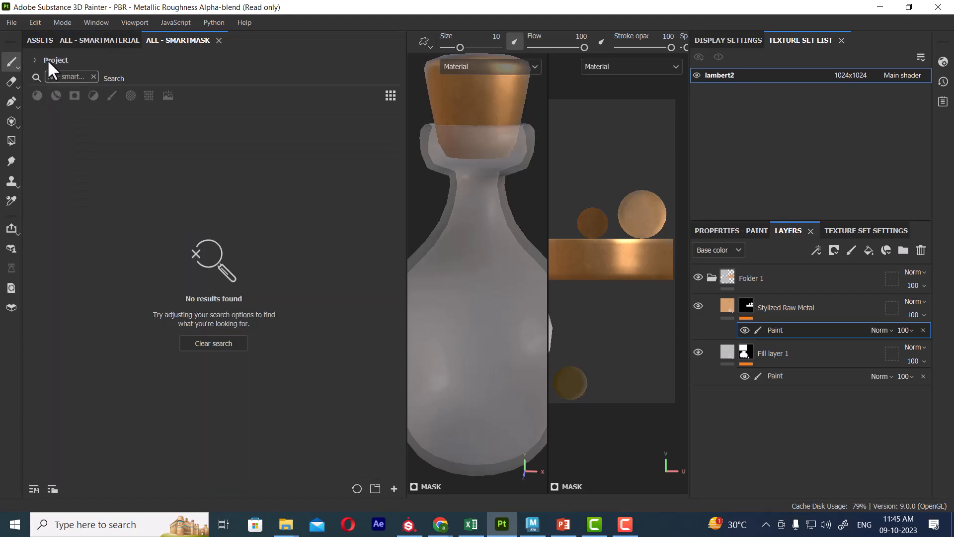
pyautogui.click(36, 60)
pyautogui.click(66, 103)
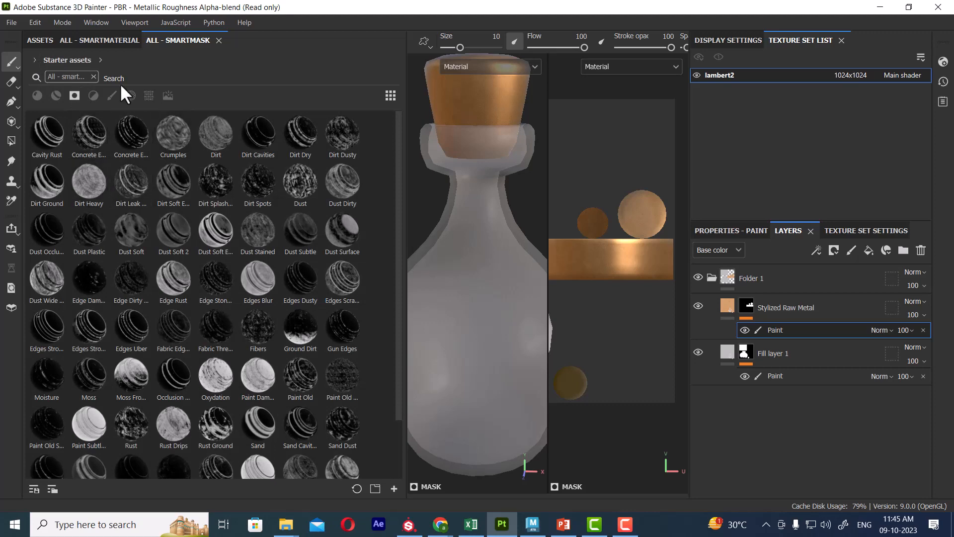
# Step: Show the Materials asset type, remove the saved smart mask search filter and search the starter assets for "WOOD"
pyautogui.click(37, 94)
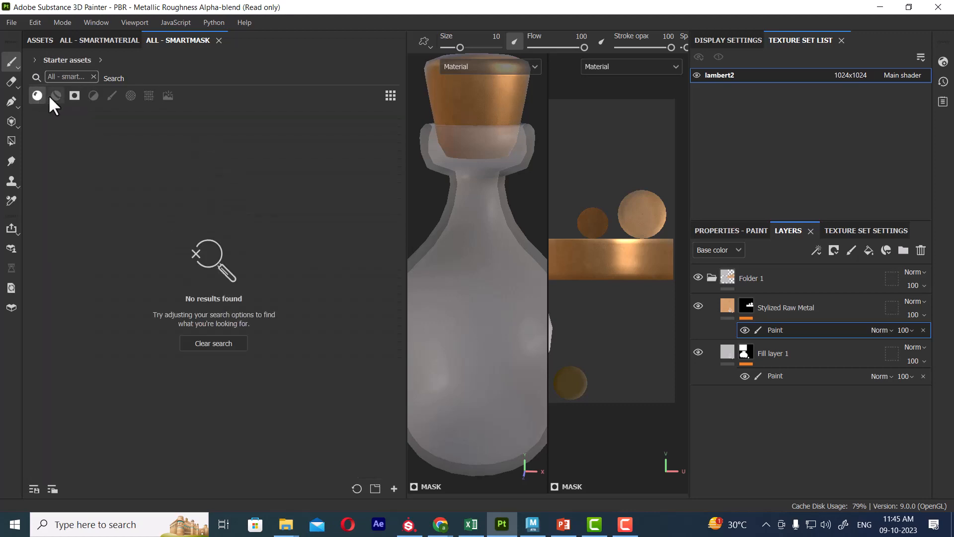
pyautogui.click(93, 76)
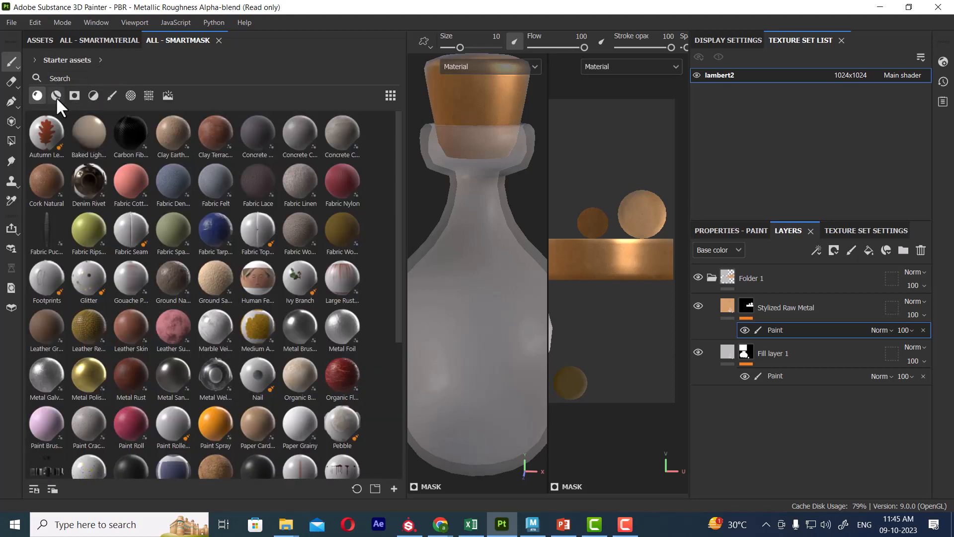
pyautogui.click(67, 79)
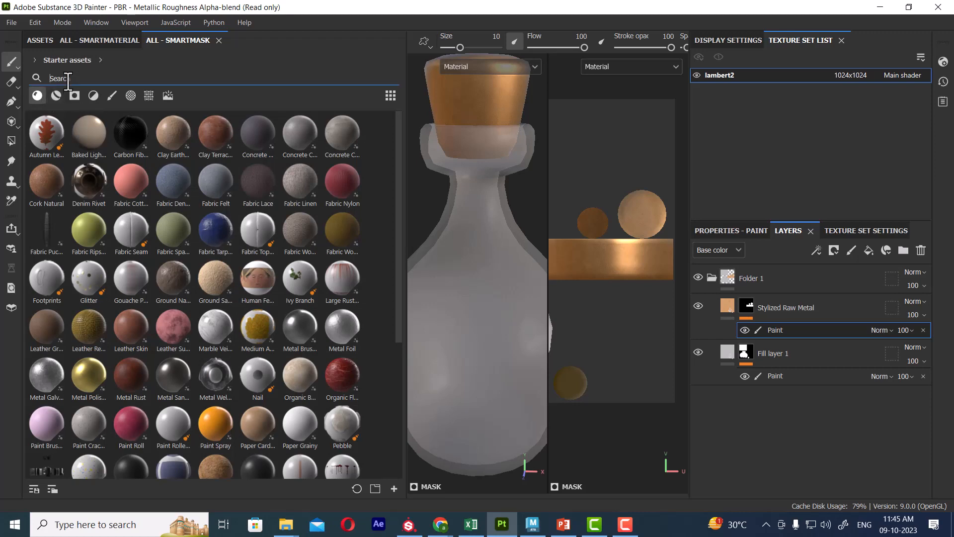
pyautogui.write('wood')
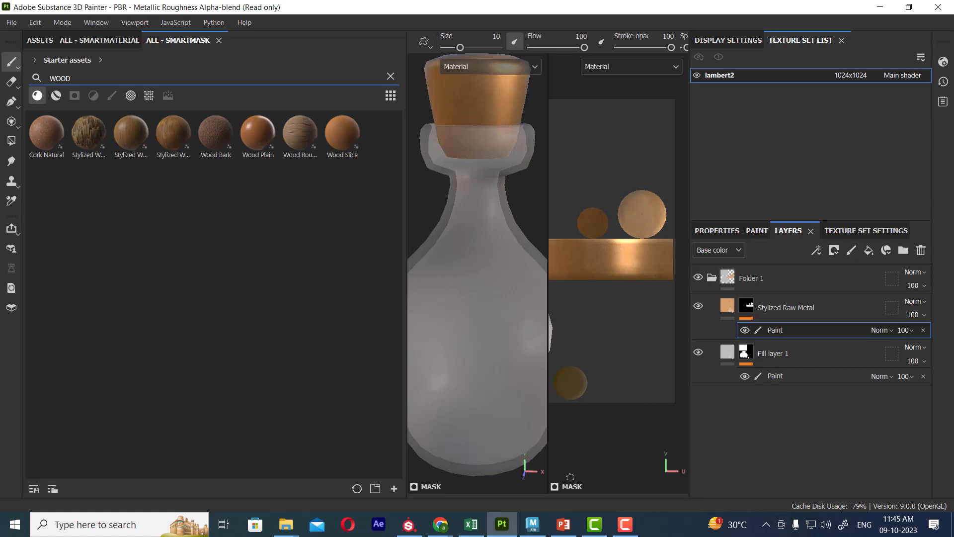
# Step: Switch to the browser's Navigation documentation page and examine the Asset types section and its description table
pyautogui.moveTo(440, 524)
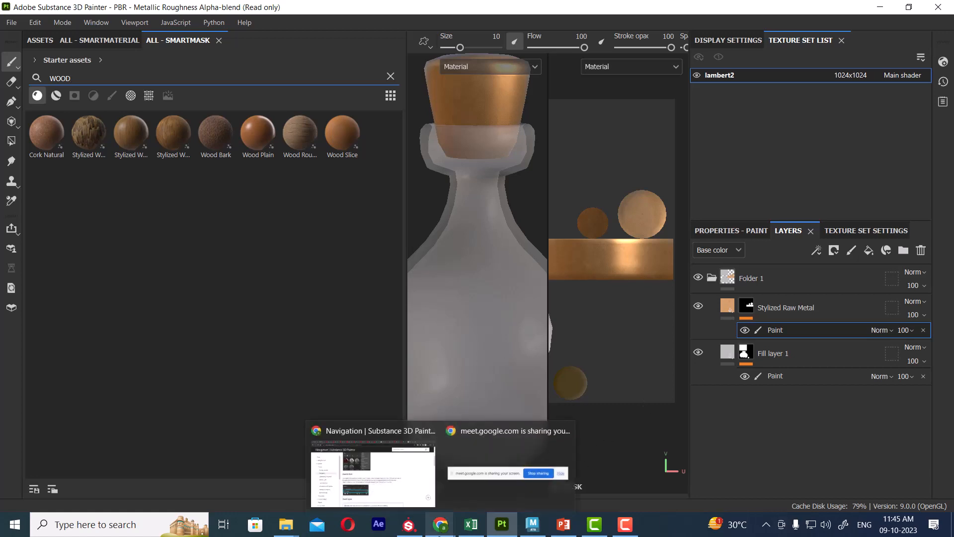
pyautogui.click(401, 481)
pyautogui.scroll(-5, 666, 238)
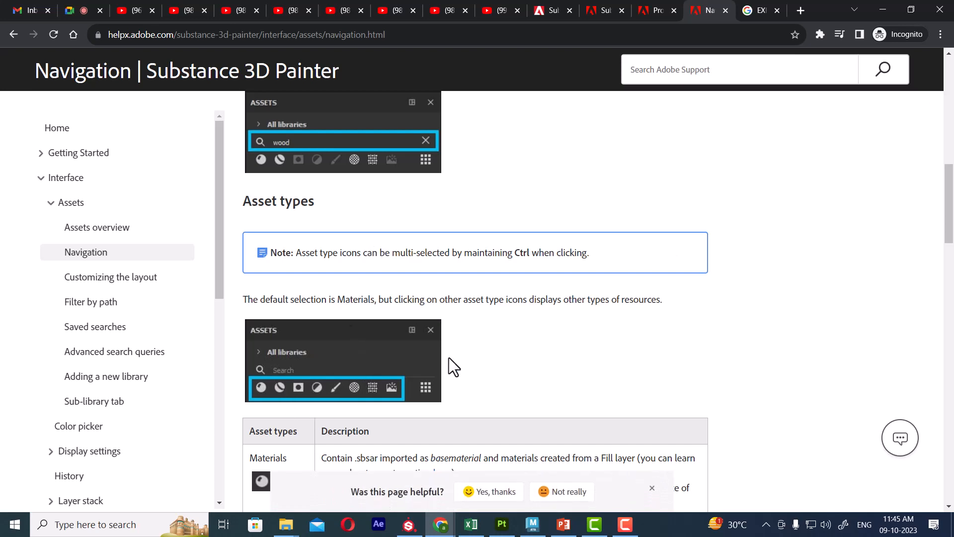
pyautogui.scroll(-7, 491, 331)
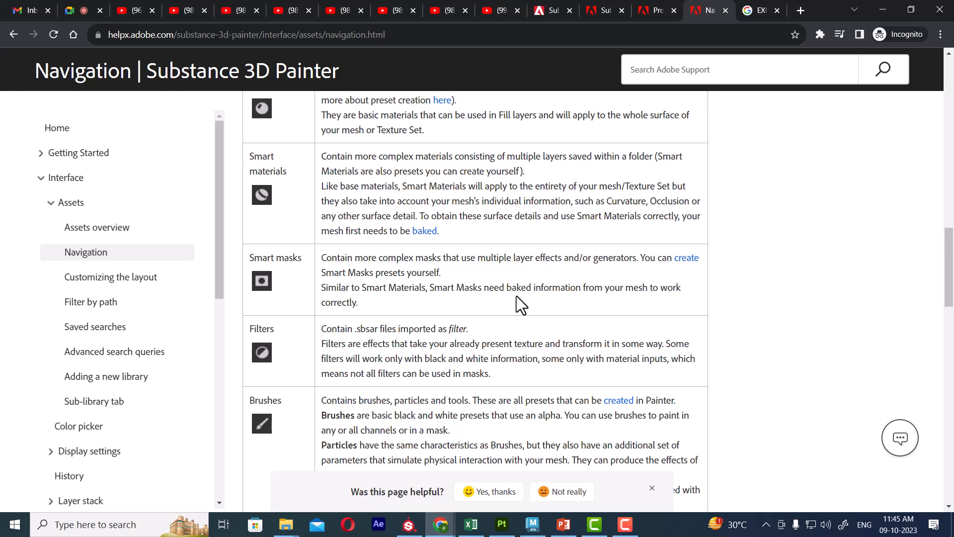
pyautogui.scroll(4, 534, 306)
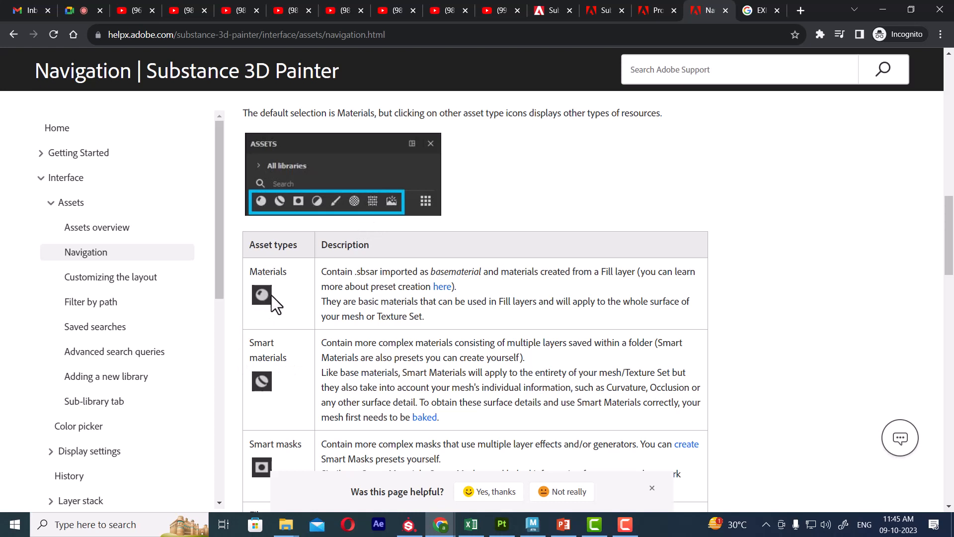
# Step: Review the Materials, Smart materials, Smart masks, Filters and Brushes rows of the asset types table, highlighting each type's name
pyautogui.moveTo(250, 271); pyautogui.dragTo(282, 274)
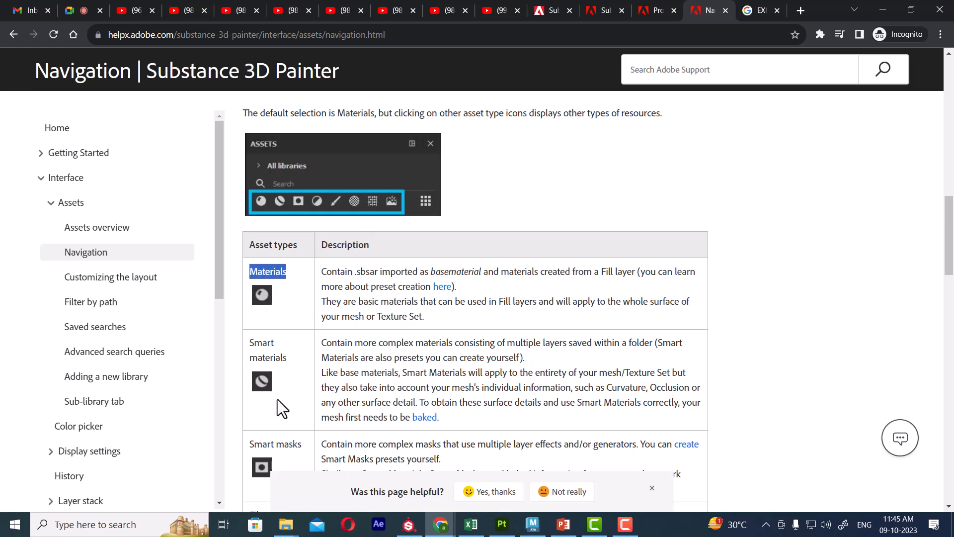
pyautogui.moveTo(250, 342); pyautogui.dragTo(287, 358)
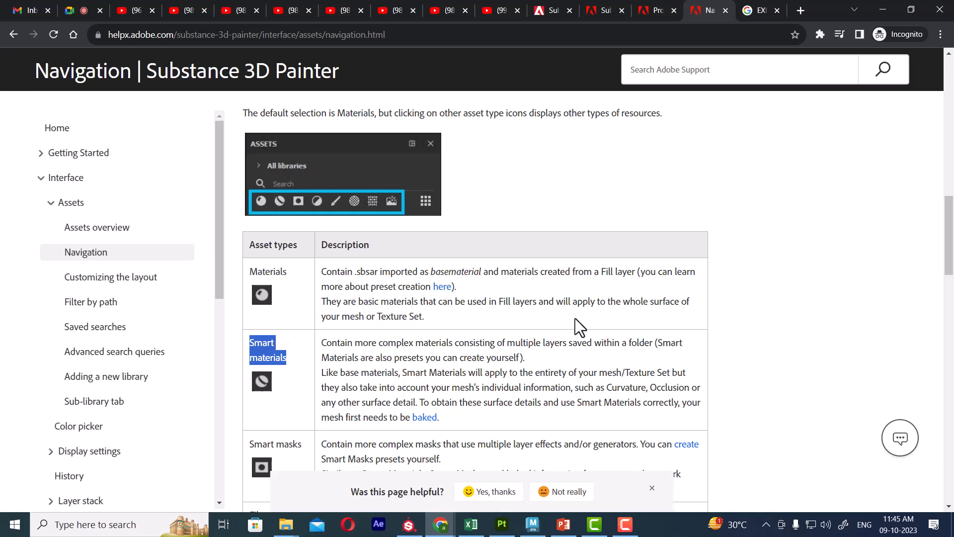
pyautogui.scroll(-2, 257, 326)
pyautogui.moveTo(250, 321); pyautogui.dragTo(304, 328)
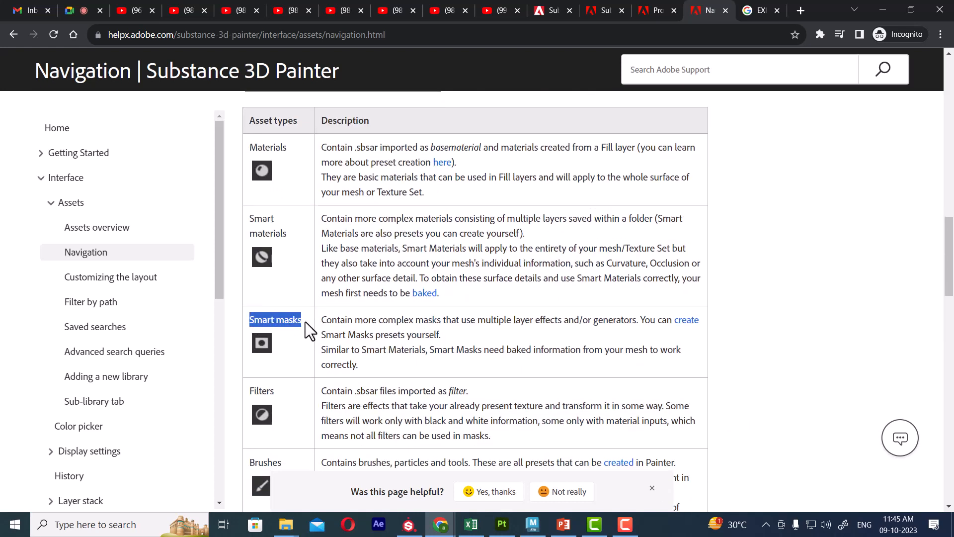
pyautogui.moveTo(249, 391); pyautogui.dragTo(277, 395)
pyautogui.moveTo(250, 463); pyautogui.dragTo(283, 464)
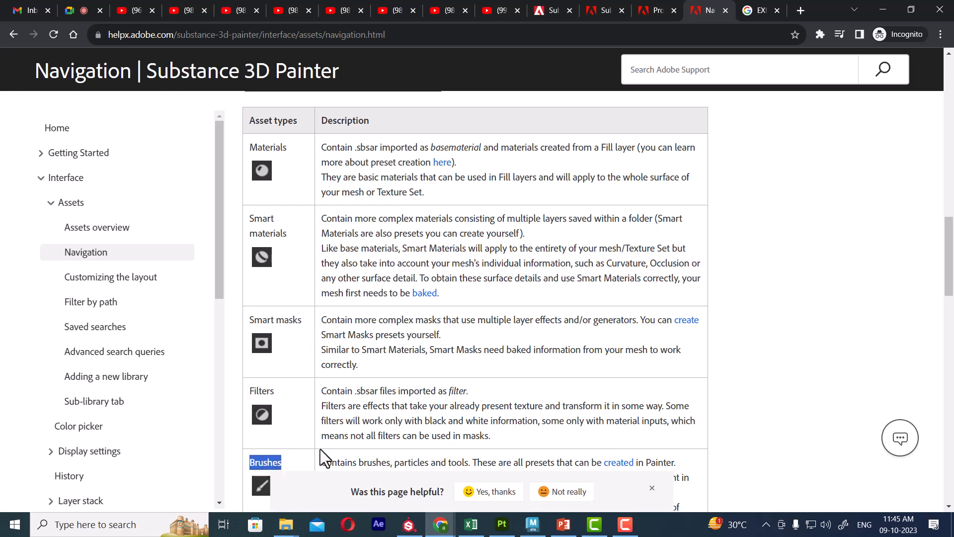
# Step: Highlight the Alphas, Textures and Environment maps asset types, plus the phrase about materials created from a Fill layer in the Materials description
pyautogui.scroll(-5, 288, 373)
pyautogui.moveTo(250, 283); pyautogui.dragTo(289, 291)
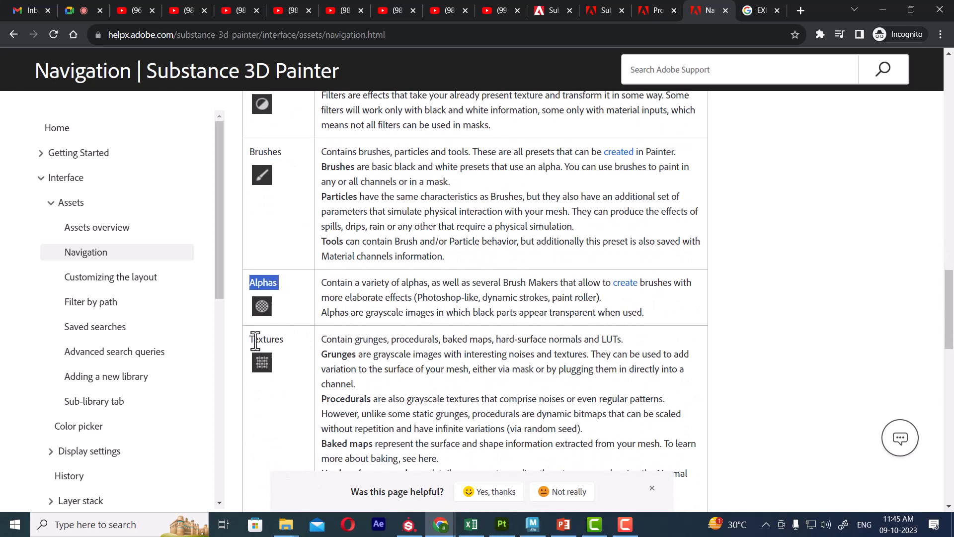
pyautogui.moveTo(254, 340); pyautogui.dragTo(286, 341)
pyautogui.scroll(-2, 303, 345)
pyautogui.moveTo(250, 419); pyautogui.dragTo(273, 436)
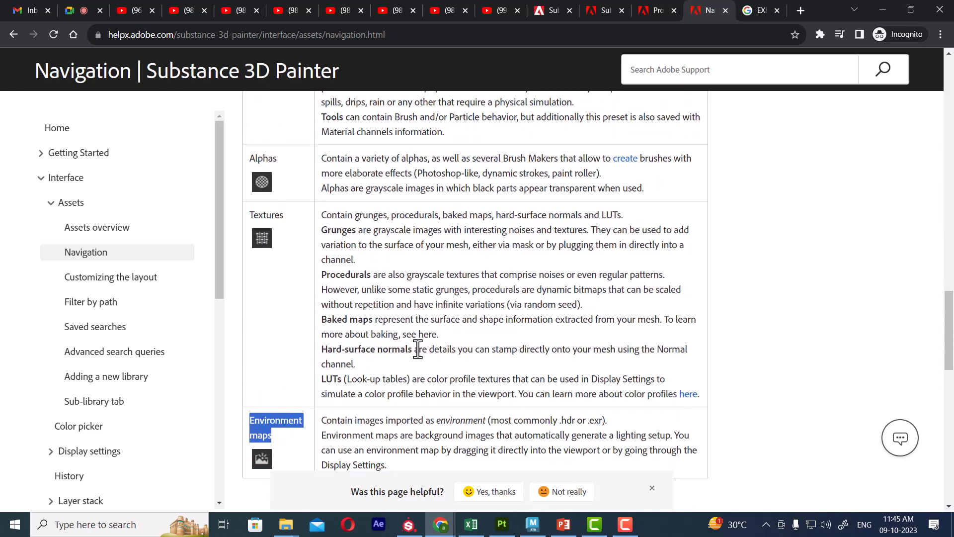
pyautogui.scroll(8, 560, 365)
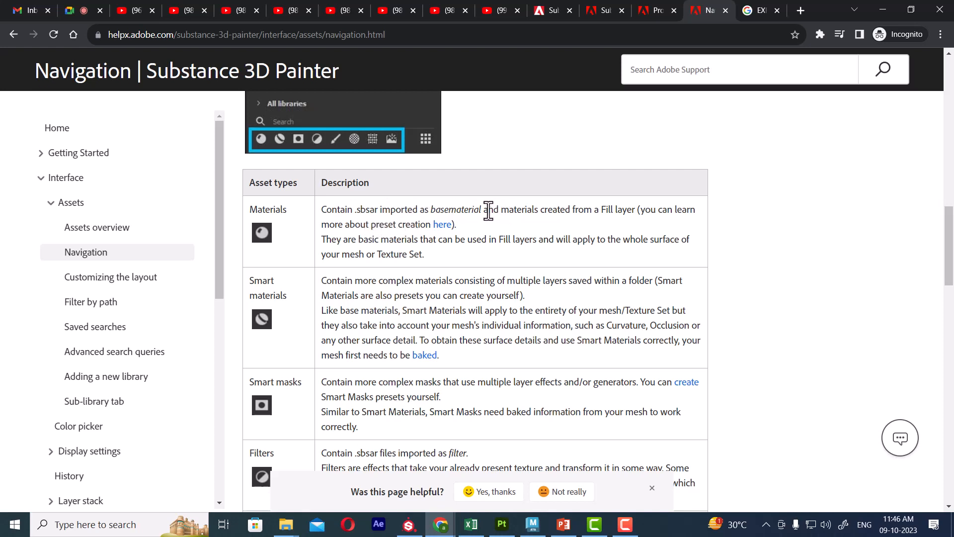
pyautogui.moveTo(494, 211); pyautogui.dragTo(623, 216)
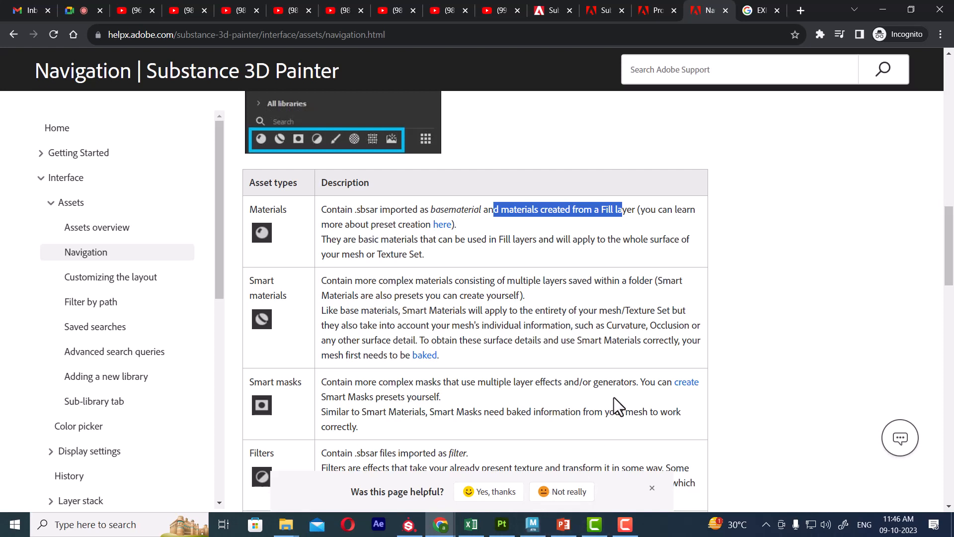
# Step: Switch to Maya and close the Hypershade window to get back to the bottle scene
pyautogui.click(532, 524)
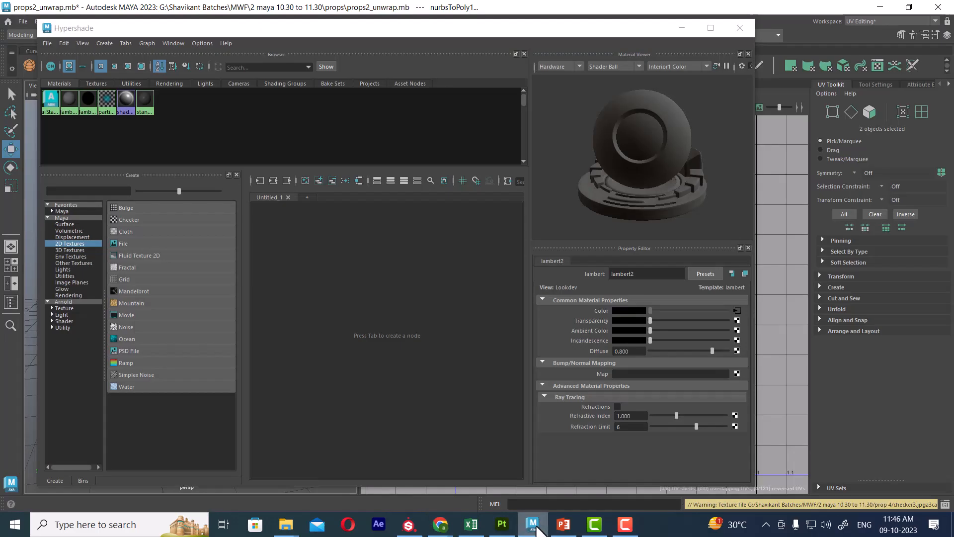
pyautogui.click(743, 27)
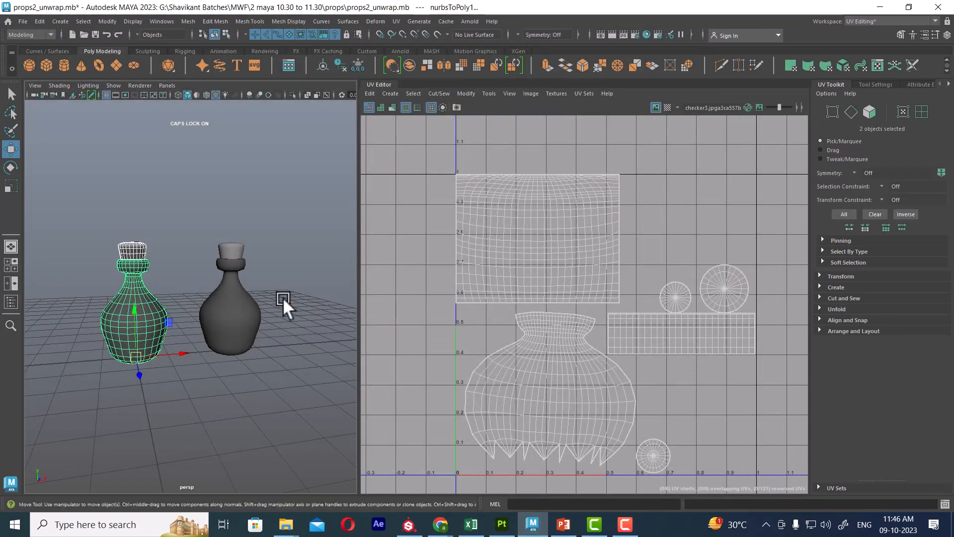
pyautogui.click(273, 360)
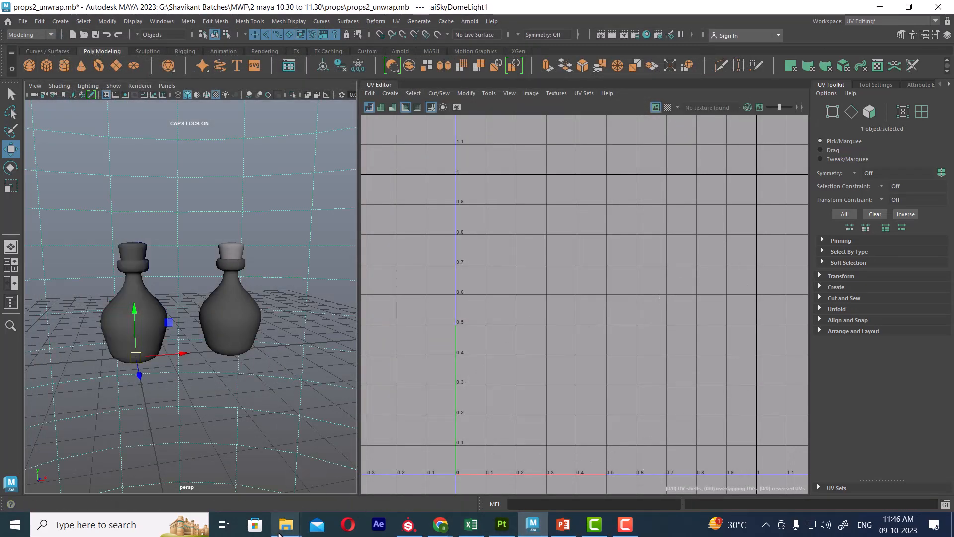
# Step: Open the scene file props2_unwrap.mb from the props folder
pyautogui.click(23, 18)
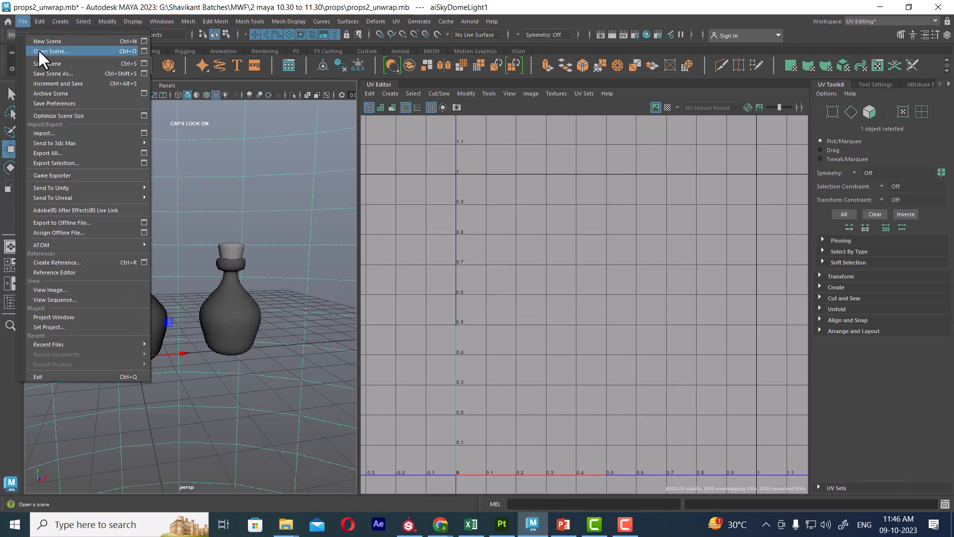
pyautogui.click(38, 49)
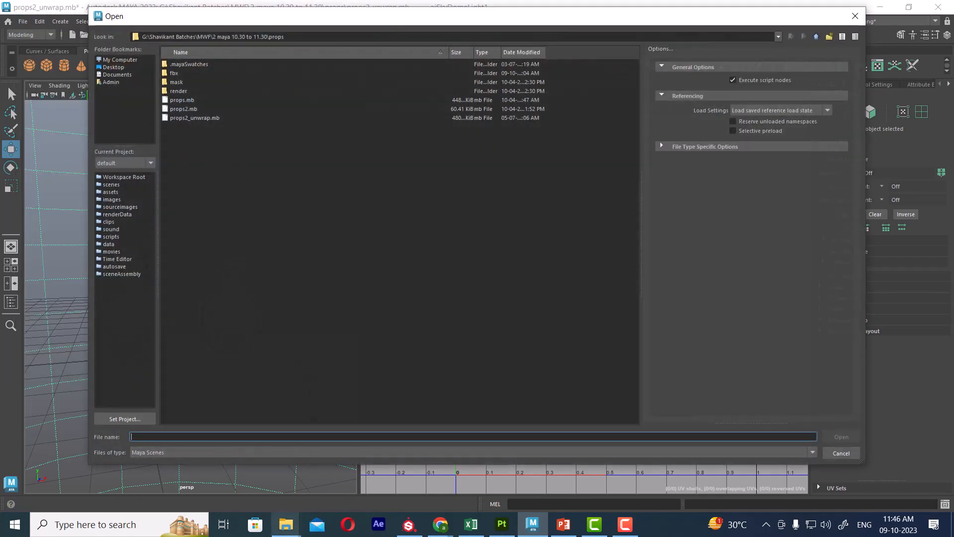
pyautogui.click(286, 524)
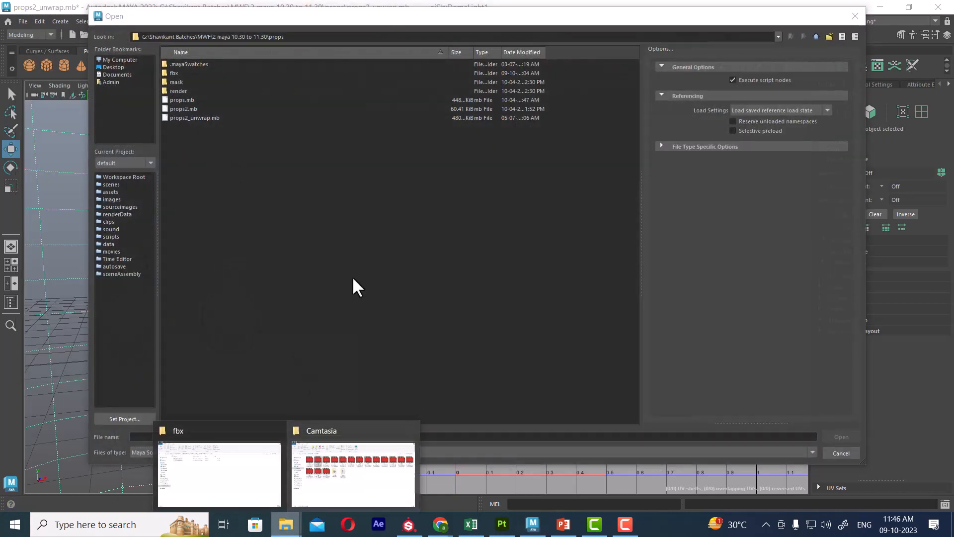
pyautogui.doubleClick(196, 116)
pyautogui.click(474, 267)
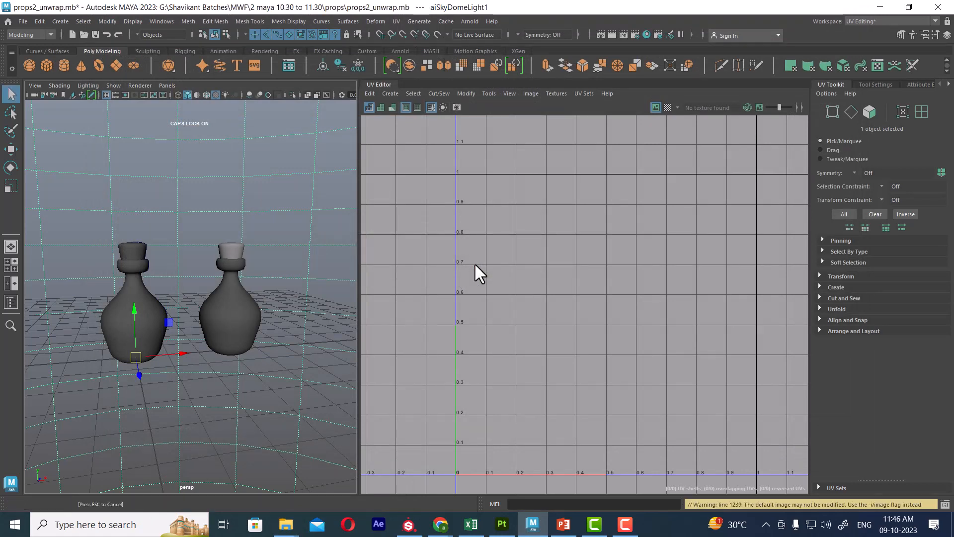
# Step: Inspect the UV layouts of the left bottle's body and cork, first the body alone and then both together
pyautogui.click(142, 294)
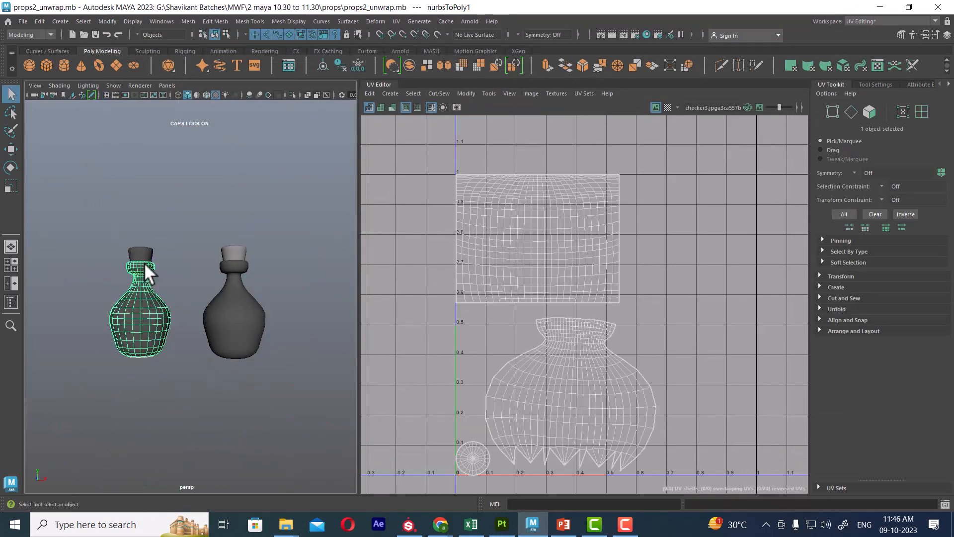
pyautogui.click(144, 258)
pyautogui.keyDown('shift'); pyautogui.click(148, 315); pyautogui.keyUp('shift')
pyautogui.keyDown('alt'); pyautogui.moveTo(703, 335); pyautogui.dragTo(718, 294, button='middle'); pyautogui.keyUp('alt')
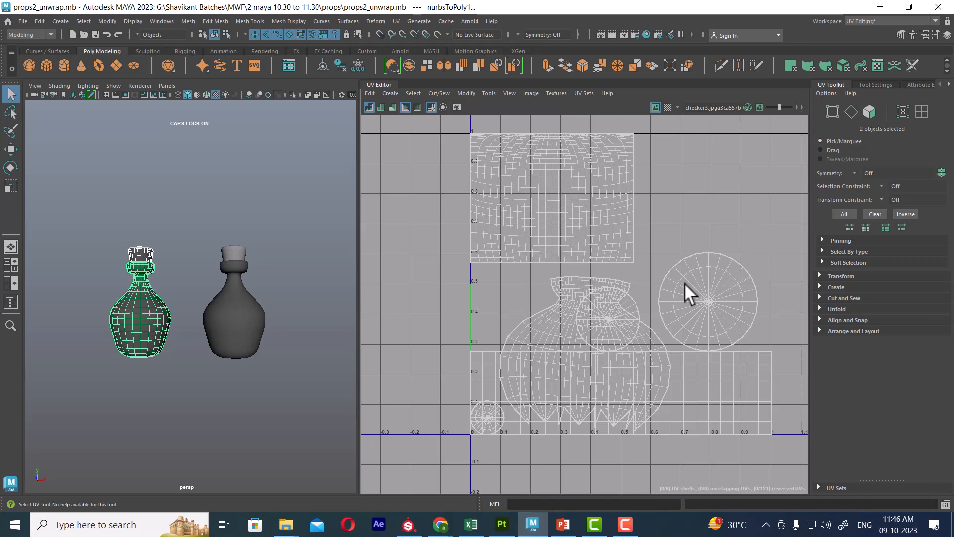
pyautogui.click(139, 330)
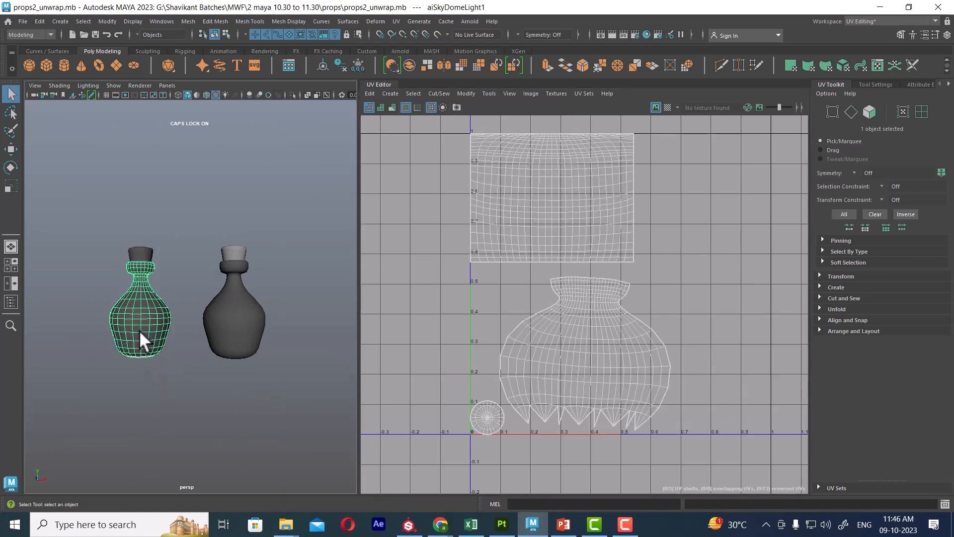
pyautogui.scroll(1, 690, 286)
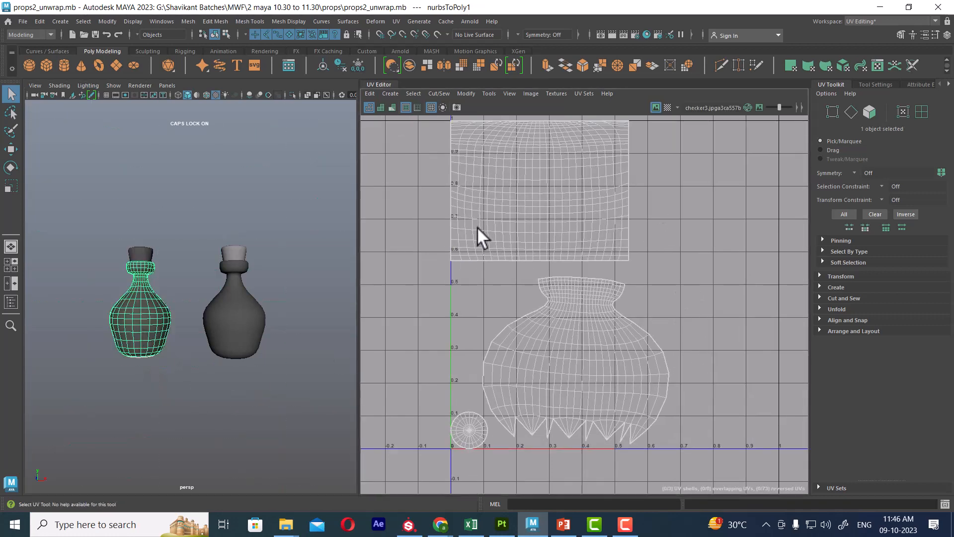
pyautogui.scroll(-1, 630, 366)
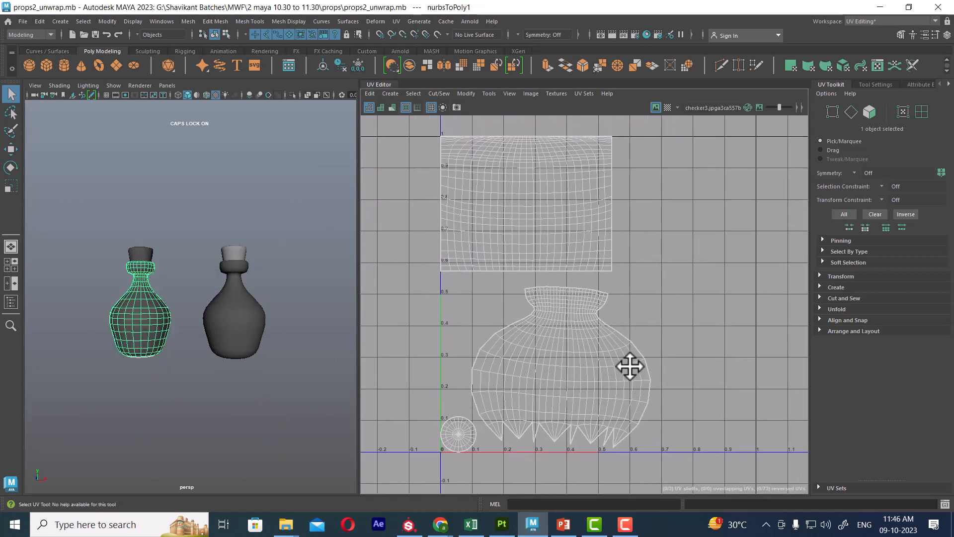
# Step: Show the viewport in wireframe and select the left bottle body's rectangular and bottle-shaped UV shells to examine which faces they cover
pyautogui.moveTo(578, 194); pyautogui.dragTo(579, 164, button='right')
pyautogui.doubleClick(541, 197)
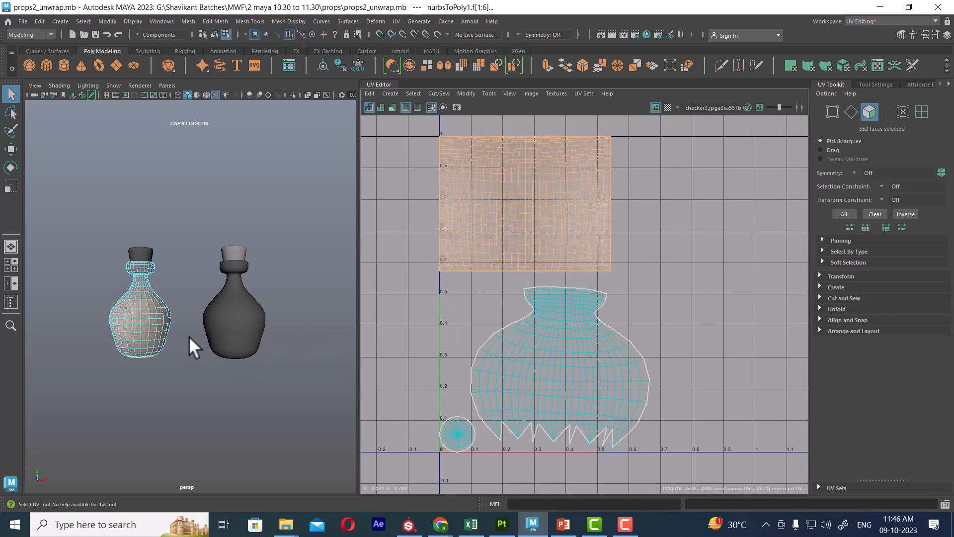
pyautogui.press('4')
pyautogui.press('f')
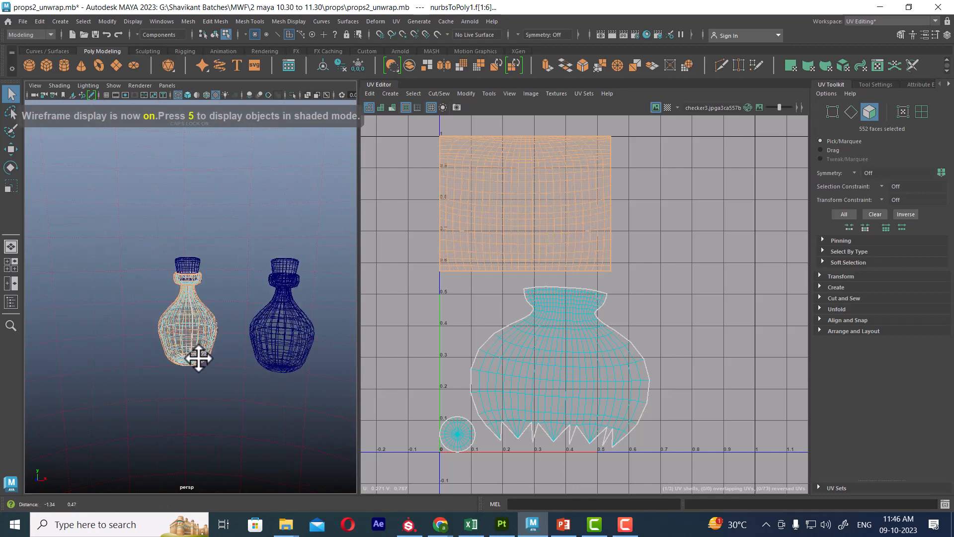
pyautogui.doubleClick(556, 348)
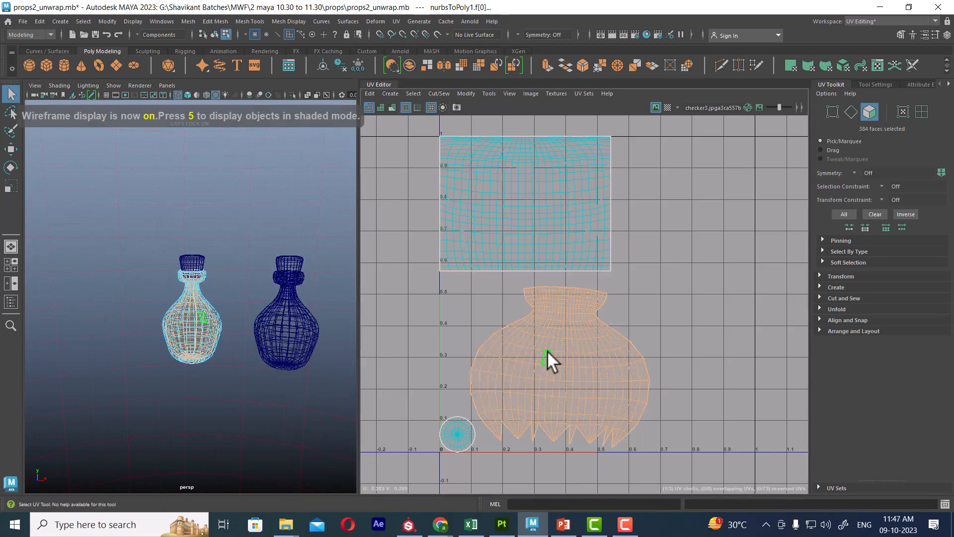
pyautogui.keyDown('alt'); pyautogui.moveTo(607, 359); pyautogui.dragTo(614, 329); pyautogui.keyUp('alt')
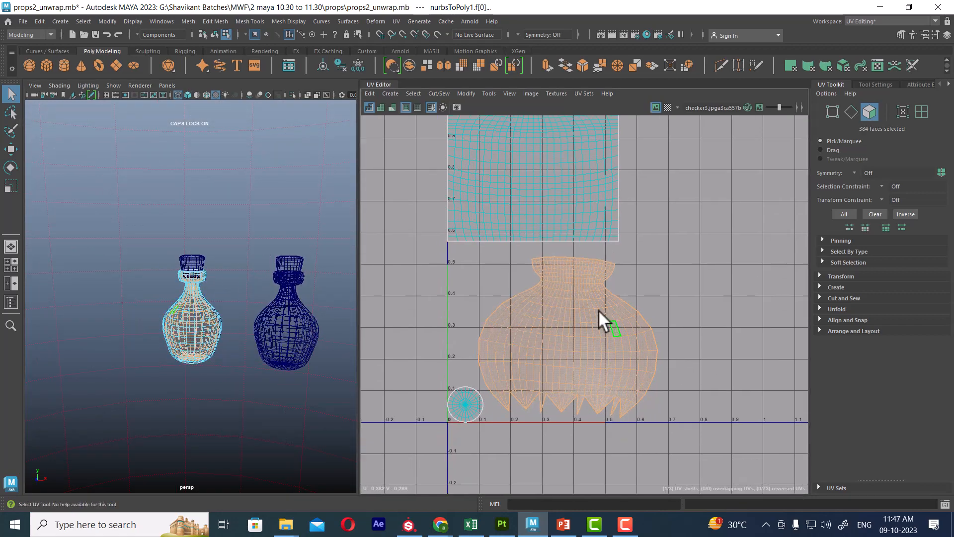
pyautogui.scroll(1, 598, 309)
pyautogui.keyDown('alt'); pyautogui.moveTo(608, 356); pyautogui.dragTo(630, 388, button='middle'); pyautogui.keyUp('alt')
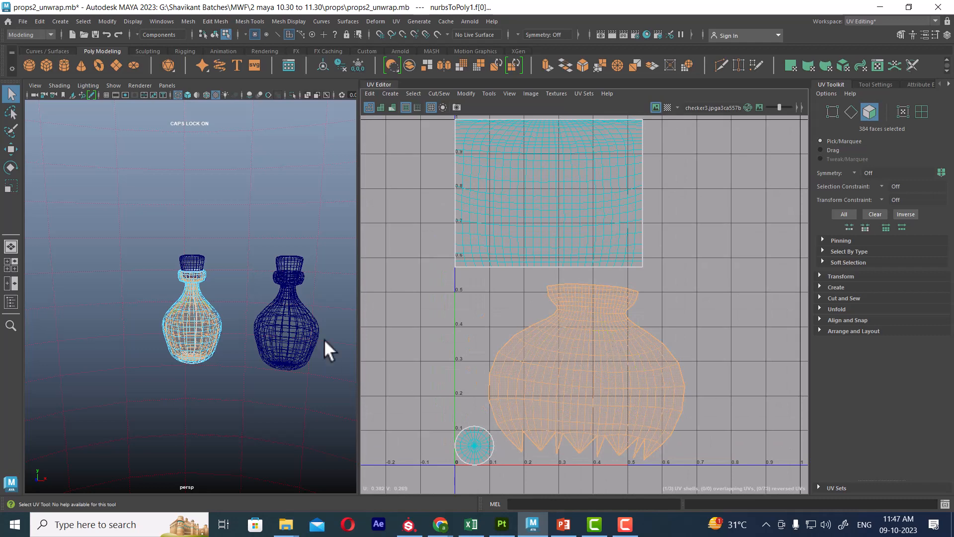
# Step: Return to object selection and compare the right bottle body's UV layout with the left one's
pyautogui.press('F8')
pyautogui.click(290, 147)
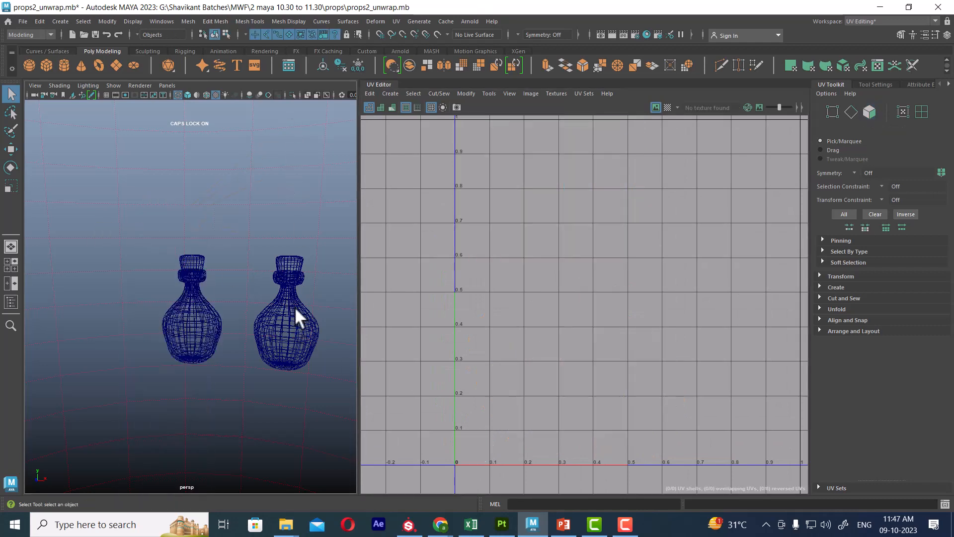
pyautogui.click(294, 307)
pyautogui.scroll(-2, 641, 307)
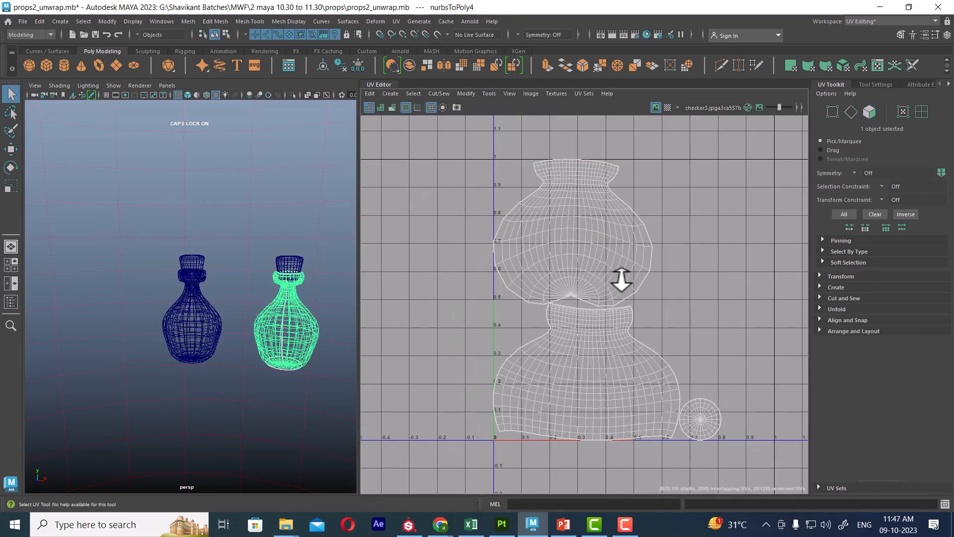
pyautogui.click(198, 333)
pyautogui.keyDown('alt'); pyautogui.moveTo(626, 298); pyautogui.dragTo(581, 252, button='middle'); pyautogui.keyUp('alt')
pyautogui.scroll(1, 617, 255)
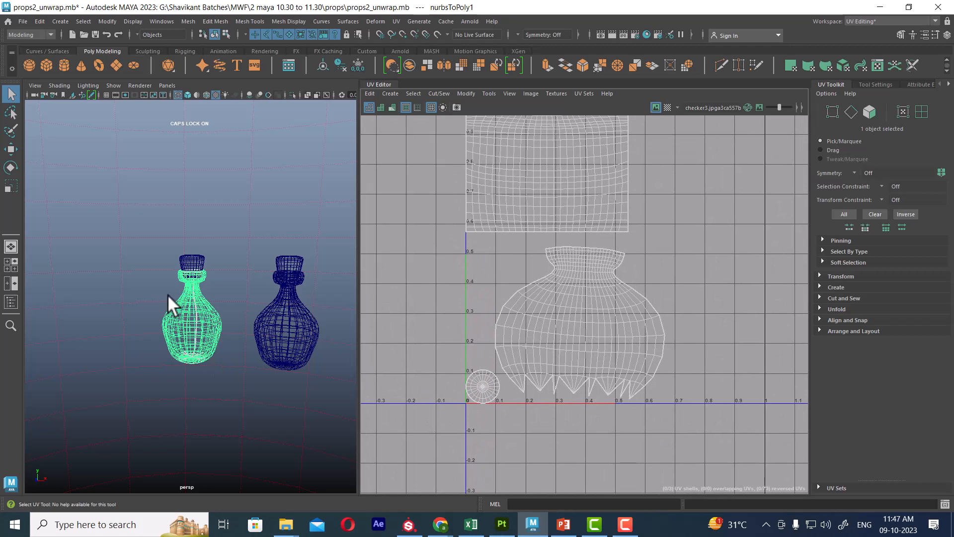
# Step: Scale all of the left cork's UV shells down to about 0.63 wide and move them up and right, clear of the body's shells
pyautogui.scroll(4, 198, 292)
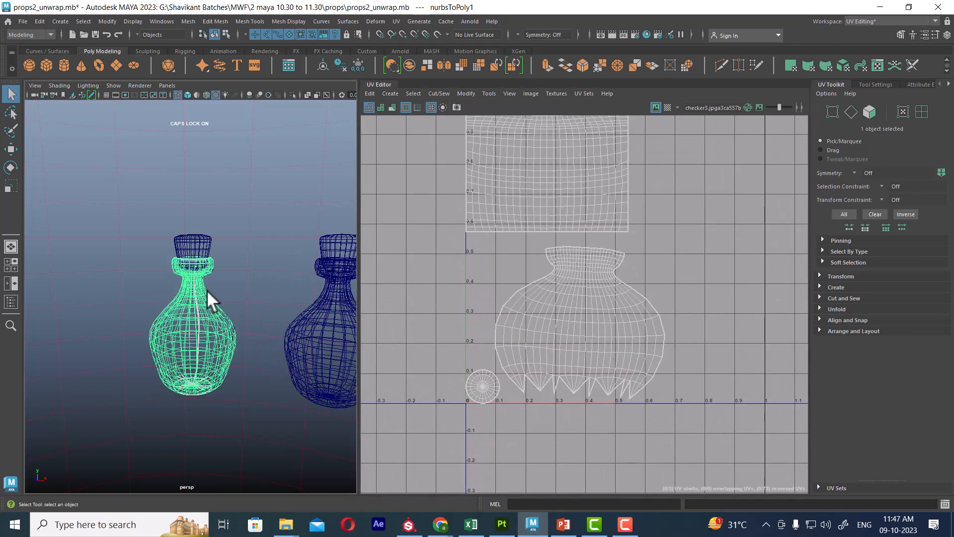
pyautogui.keyDown('shift'); pyautogui.click(205, 253); pyautogui.keyUp('shift')
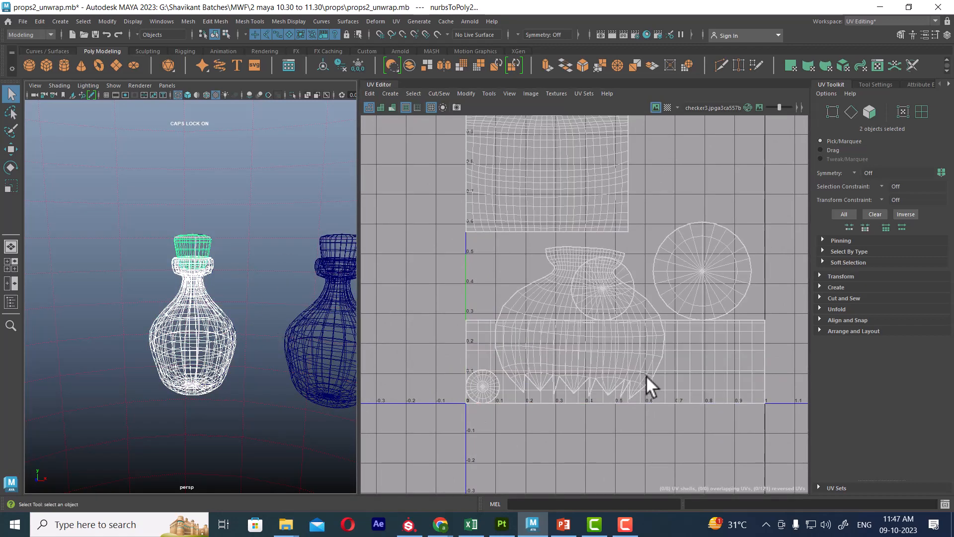
pyautogui.keyDown('shift'); pyautogui.click(200, 278); pyautogui.keyUp('shift')
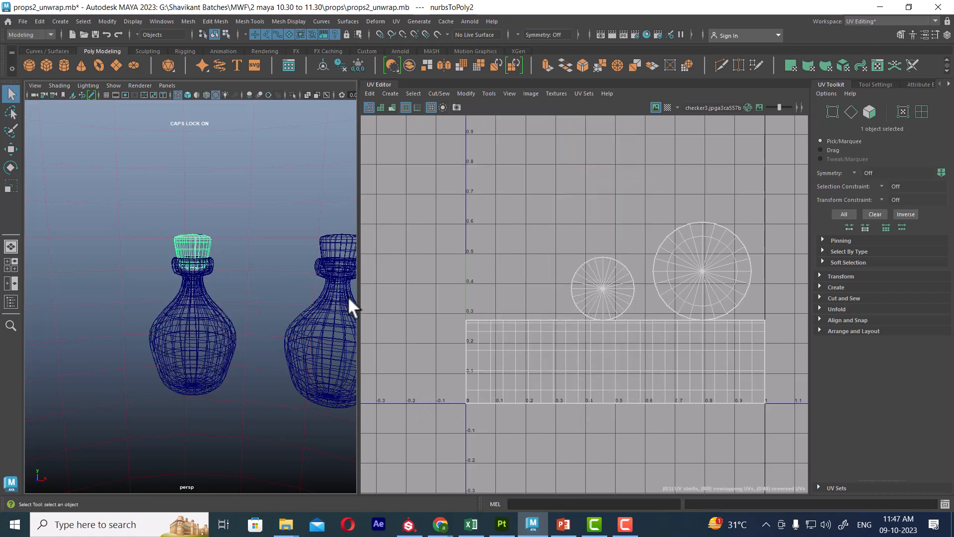
pyautogui.scroll(-4, 658, 324)
pyautogui.moveTo(637, 273); pyautogui.dragTo(686, 267, button='right')
pyautogui.moveTo(747, 216); pyautogui.dragTo(489, 410)
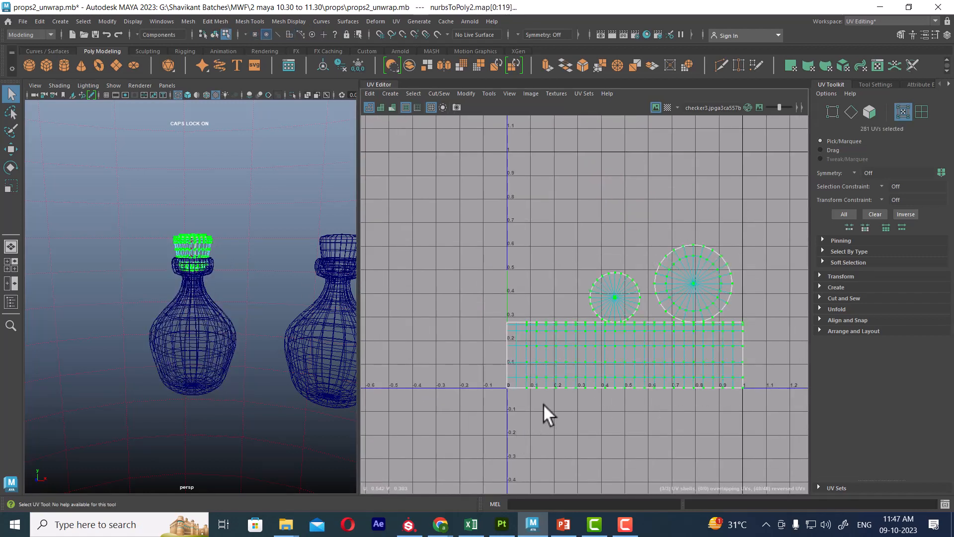
pyautogui.keyDown('ctrl'); pyautogui.moveTo(584, 325); pyautogui.dragTo(614, 347, button='right'); pyautogui.keyUp('ctrl')
pyautogui.scroll(-1, 615, 359)
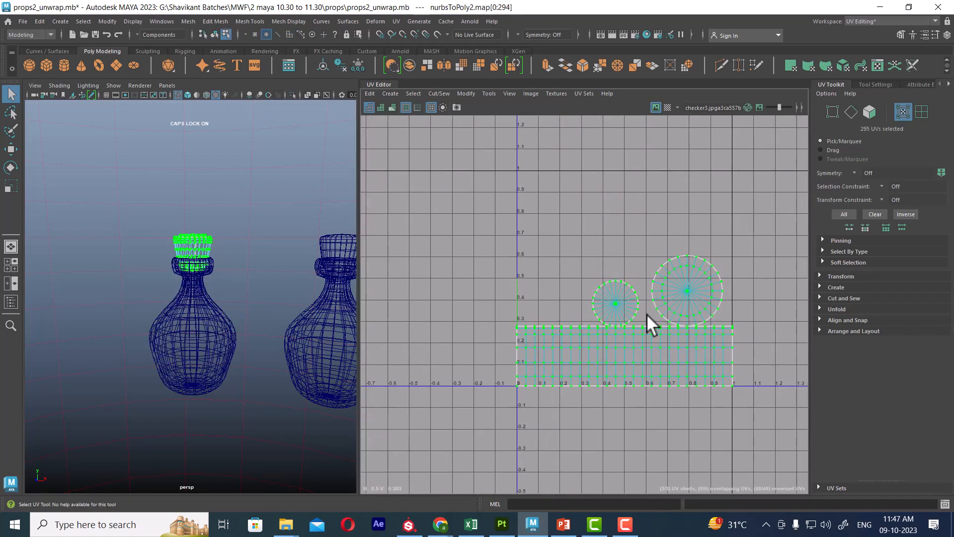
pyautogui.press('e')
pyautogui.press('r')
pyautogui.moveTo(631, 321); pyautogui.dragTo(744, 217)
pyautogui.press('w')
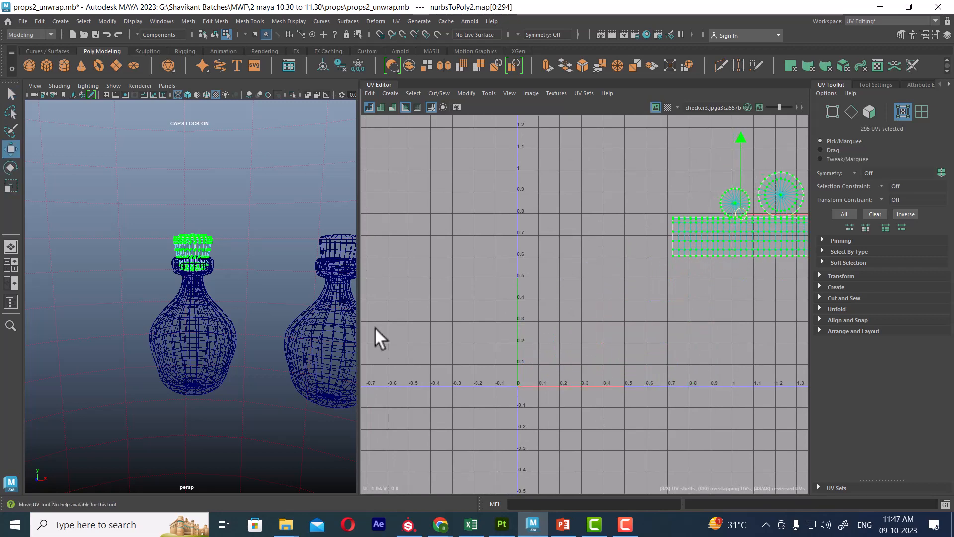
# Step: Combine the left bottle's body and cork into a single mesh
pyautogui.scroll(2, 225, 289)
pyautogui.press('F8')
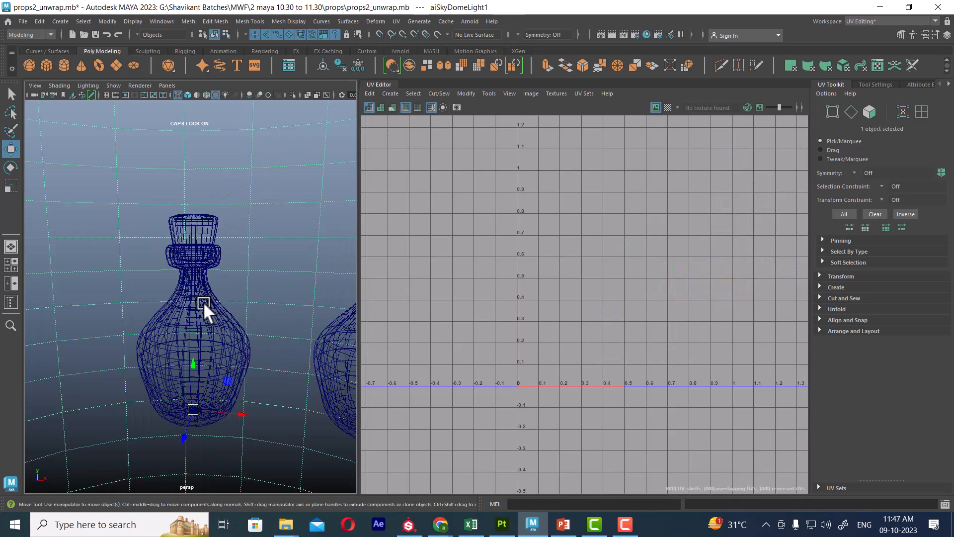
pyautogui.click(204, 302)
pyautogui.keyDown('shift'); pyautogui.click(201, 229); pyautogui.keyUp('shift')
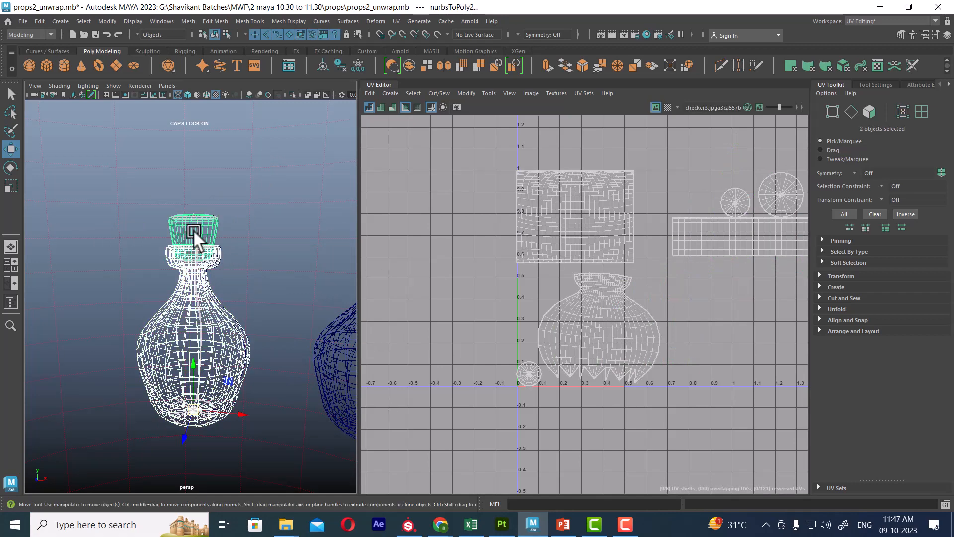
pyautogui.keyDown('shift'); pyautogui.moveTo(194, 230); pyautogui.dragTo(198, 440, button='right'); pyautogui.keyUp('shift')
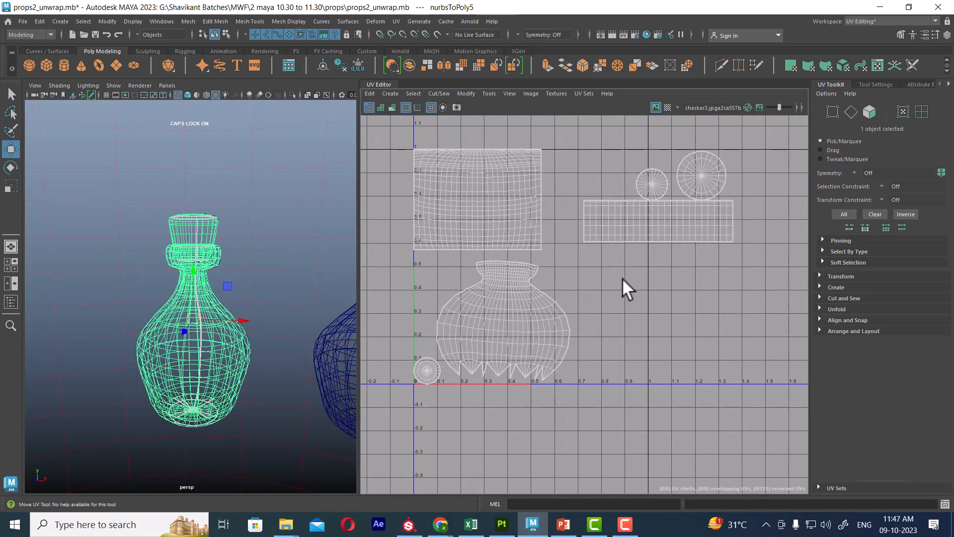
# Step: Move the cork's UV shells in the combined mesh back inside the 0–1 UV space, against its right edge
pyautogui.moveTo(643, 258); pyautogui.dragTo(773, 192, button='right')
pyautogui.moveTo(593, 302); pyautogui.dragTo(593, 302)
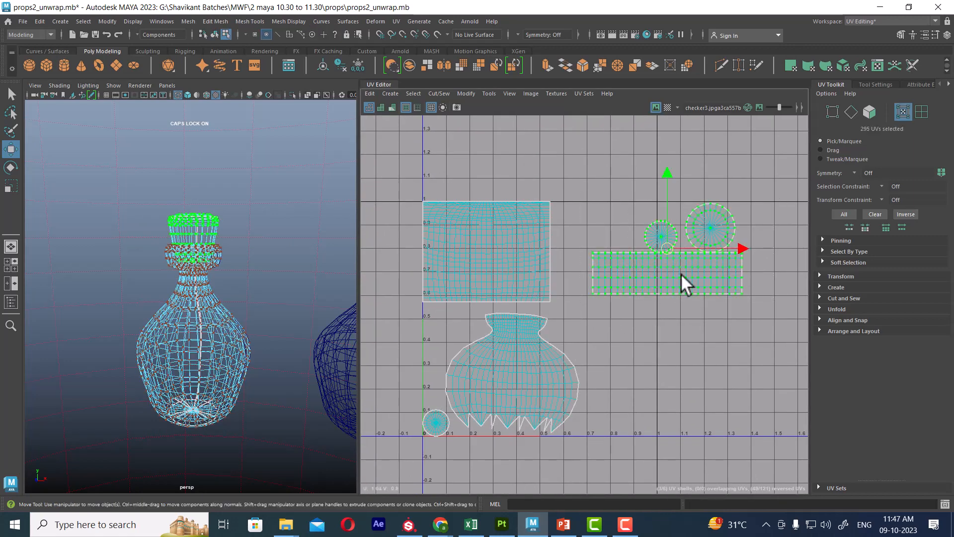
pyautogui.moveTo(667, 246); pyautogui.dragTo(584, 298)
# Step: Scale the bottle-shaped UV shell down to about 0.42 wide and place it against the left edge, above the small circular shell
pyautogui.click(503, 401)
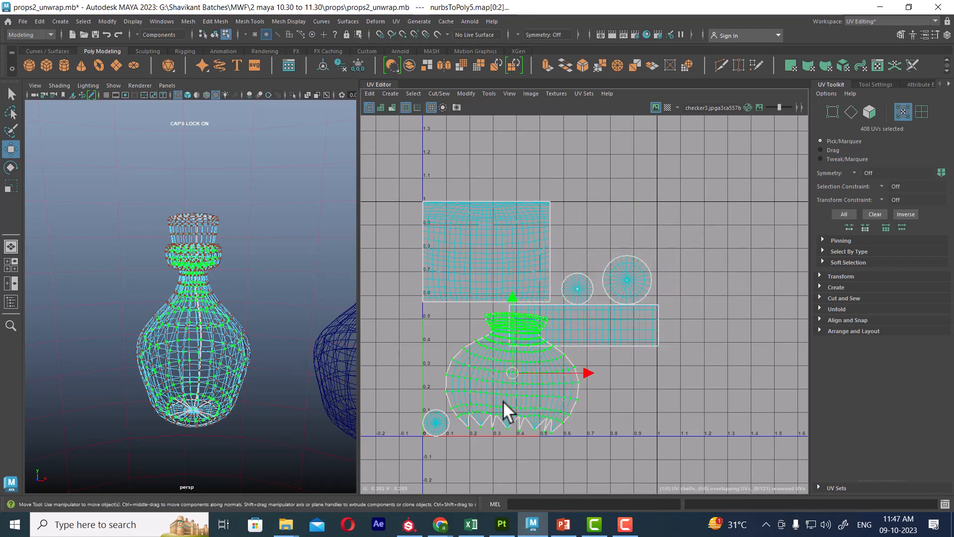
pyautogui.press('r')
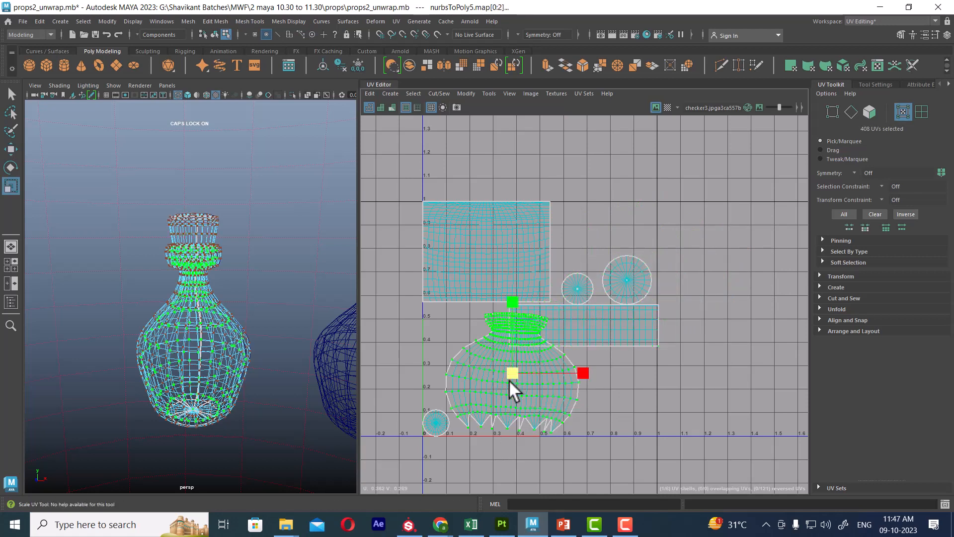
pyautogui.moveTo(509, 379); pyautogui.dragTo(480, 373)
pyautogui.press('w')
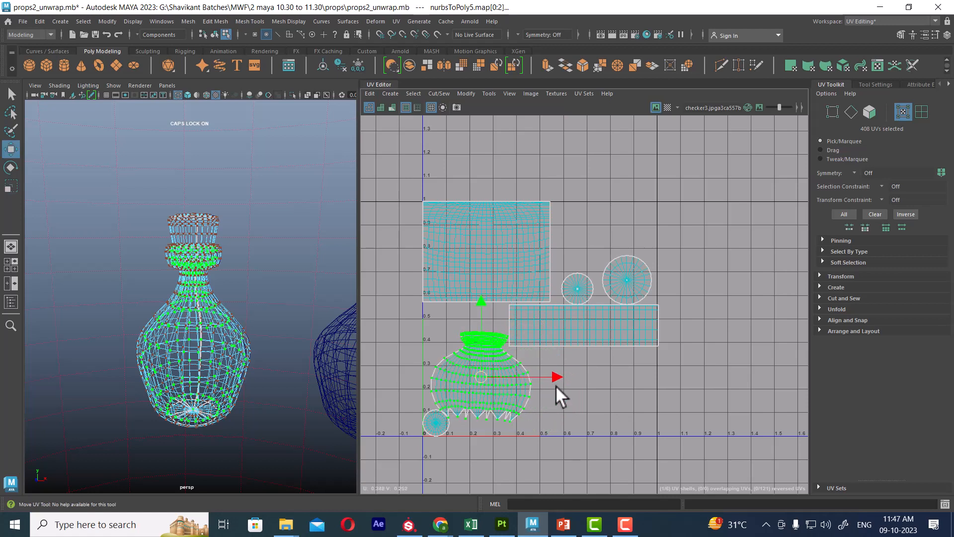
pyautogui.press('e')
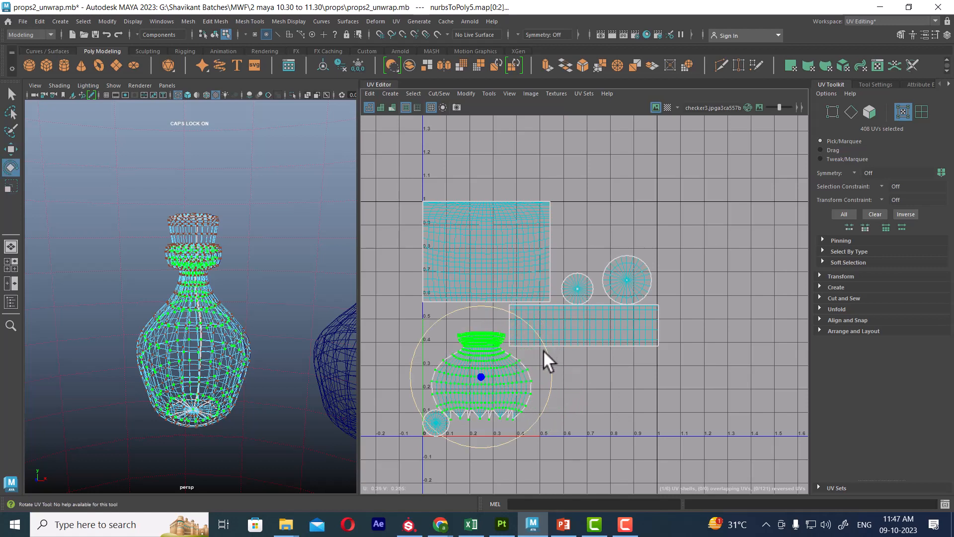
pyautogui.press('w')
pyautogui.keyDown('alt'); pyautogui.moveTo(553, 374); pyautogui.dragTo(631, 409, button='right'); pyautogui.keyUp('alt')
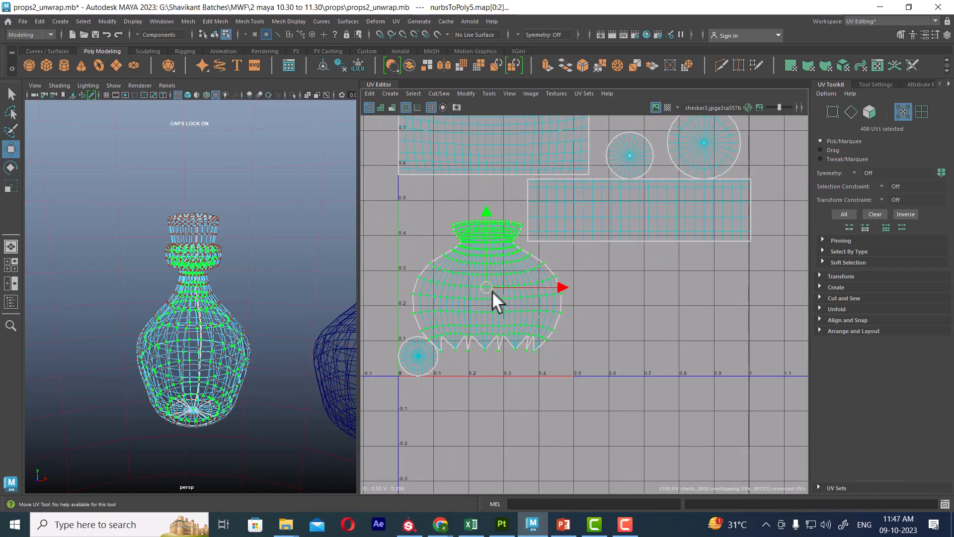
pyautogui.moveTo(485, 288); pyautogui.dragTo(472, 273)
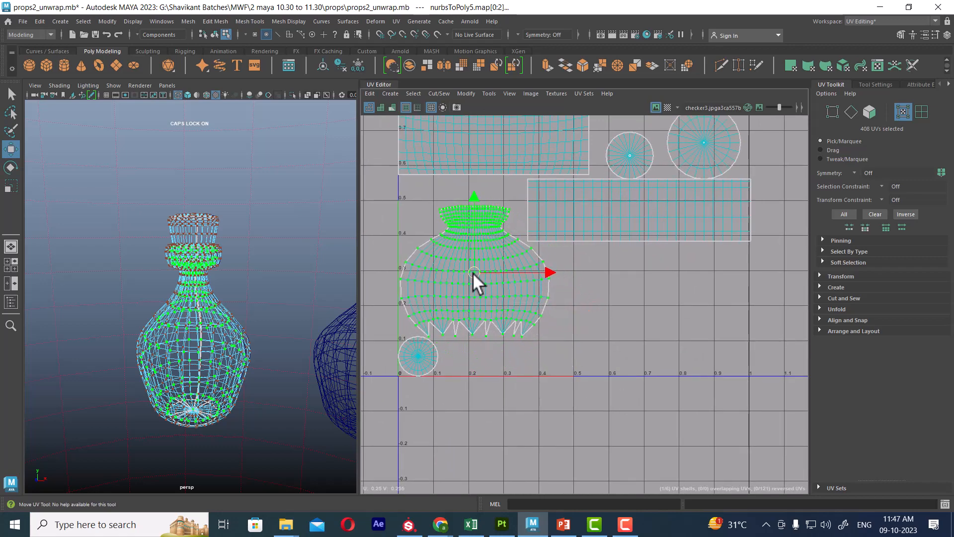
# Step: Move the bottle's small circular base UV shell to the lower right of the bottle-shaped shell
pyautogui.click(424, 364)
pyautogui.moveTo(425, 364); pyautogui.dragTo(450, 354)
pyautogui.scroll(5, 499, 370)
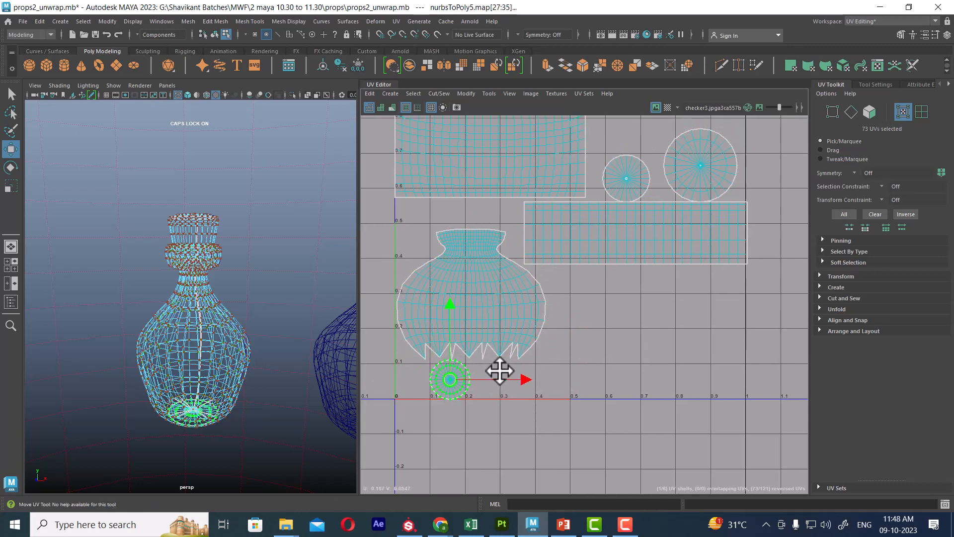
pyautogui.scroll(3, 493, 396)
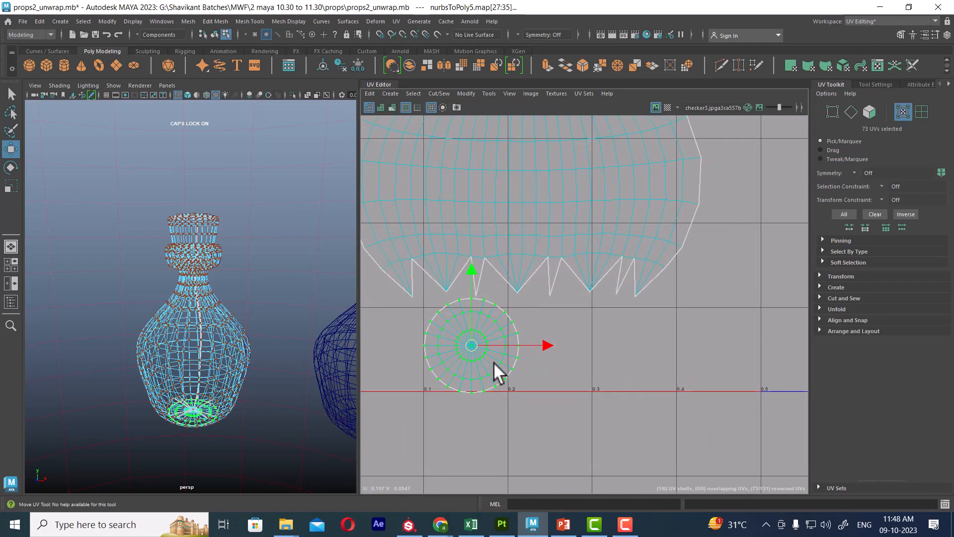
pyautogui.moveTo(473, 347); pyautogui.dragTo(738, 275)
pyautogui.scroll(-4, 697, 327)
pyautogui.keyDown('alt'); pyautogui.moveTo(664, 259); pyautogui.dragTo(636, 385, button='middle'); pyautogui.keyUp('alt')
pyautogui.scroll(-8, 641, 396)
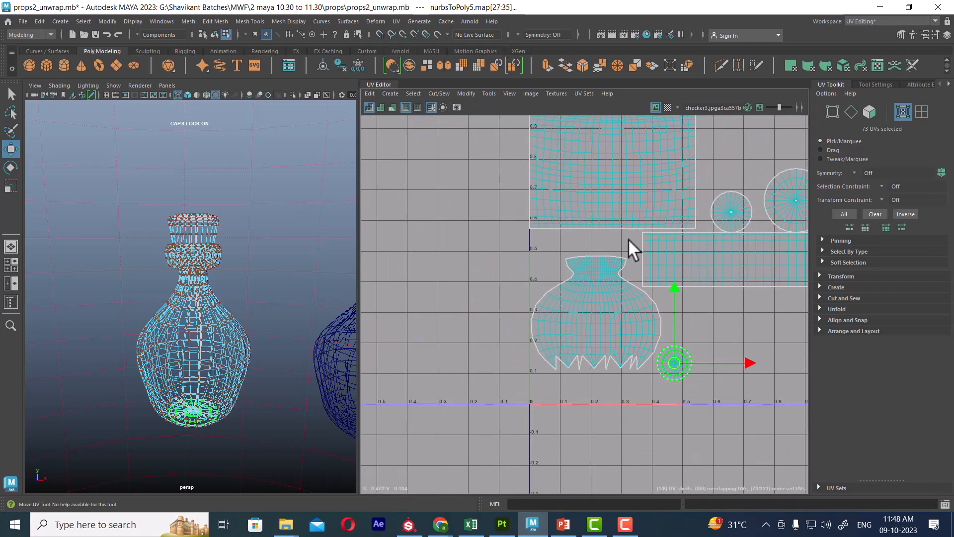
pyautogui.keyDown('alt'); pyautogui.moveTo(581, 294); pyautogui.dragTo(582, 308, button='right'); pyautogui.keyUp('alt')
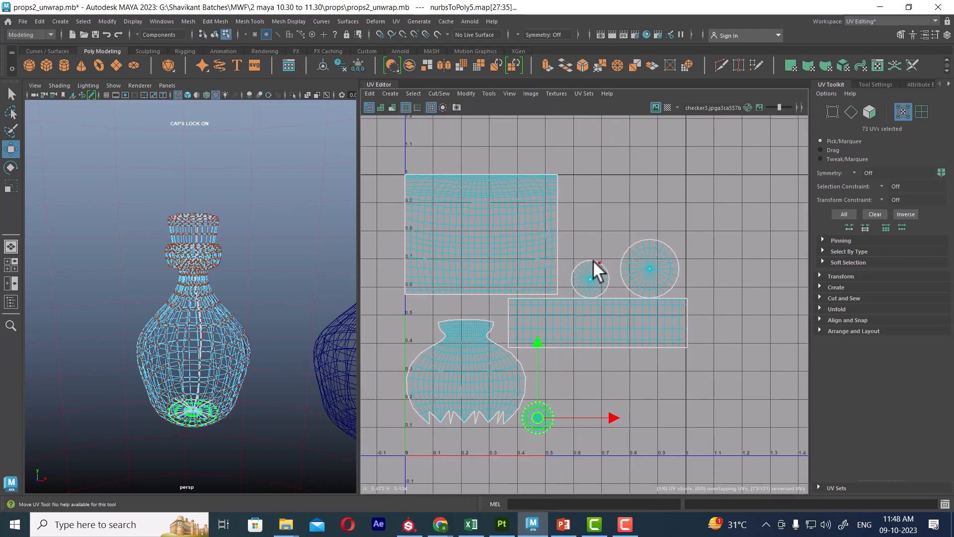
# Step: Move the bottle-shaped UV shell up beside the large rectangular shell, above the cork's shells
pyautogui.click(485, 354)
pyautogui.moveTo(470, 372); pyautogui.dragTo(633, 204)
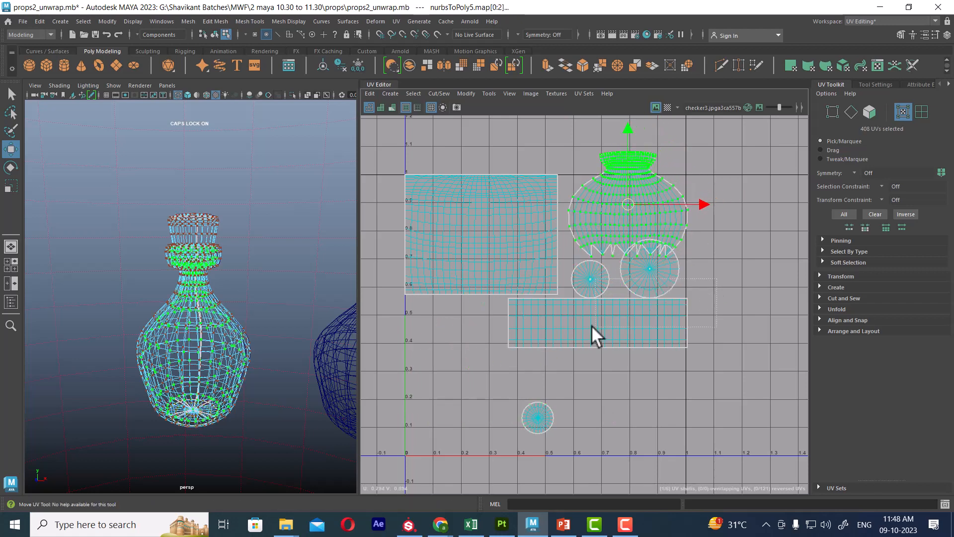
# Step: Move the cork's UV shells down and left, clear of the bottle-shaped shell, and place the small base circle beneath that shell
pyautogui.moveTo(591, 325); pyautogui.dragTo(586, 318)
pyautogui.keyDown('ctrl'); pyautogui.moveTo(585, 317); pyautogui.dragTo(650, 329, button='right'); pyautogui.keyUp('ctrl')
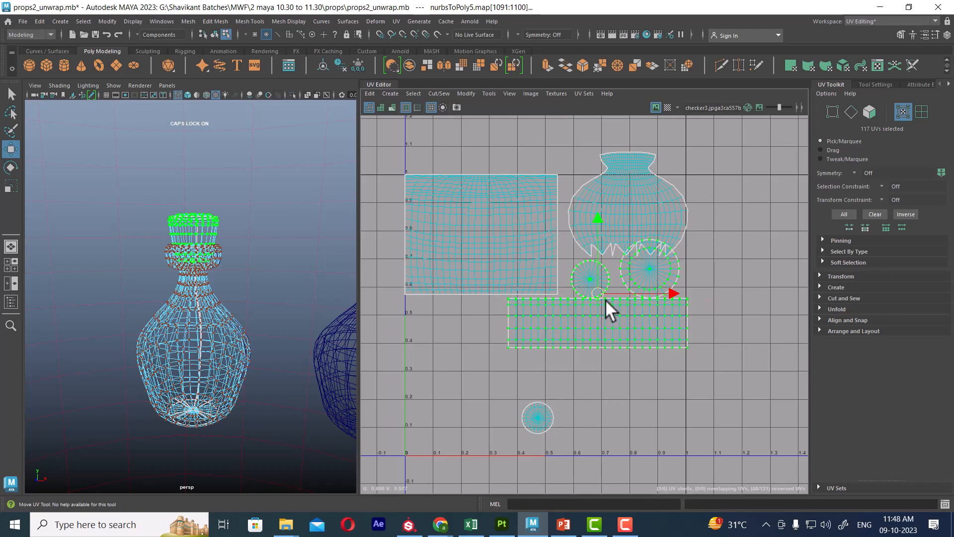
pyautogui.moveTo(605, 299); pyautogui.dragTo(537, 353)
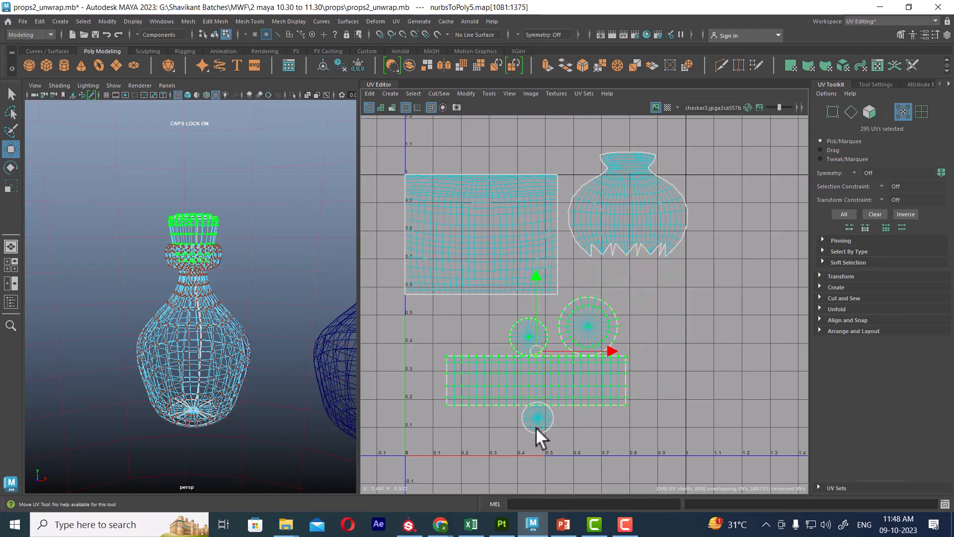
pyautogui.click(535, 428)
pyautogui.moveTo(536, 427); pyautogui.dragTo(642, 280)
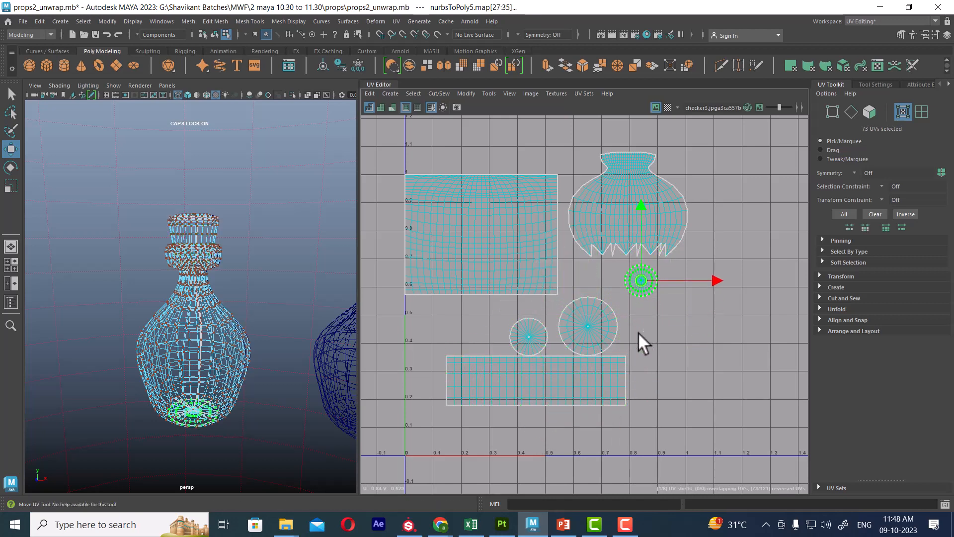
# Step: Move the cork's rectangular and two circular UV shells together near the lower left corner of the 0–1 space
pyautogui.moveTo(638, 332); pyautogui.dragTo(505, 355)
pyautogui.keyDown('ctrl'); pyautogui.moveTo(505, 355); pyautogui.dragTo(551, 354, button='right'); pyautogui.keyUp('ctrl')
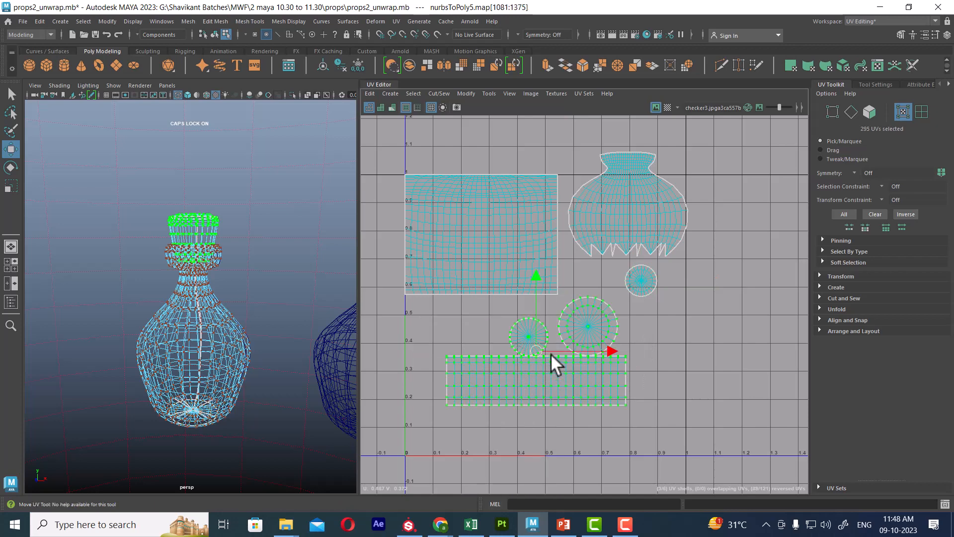
pyautogui.moveTo(550, 353); pyautogui.dragTo(506, 396)
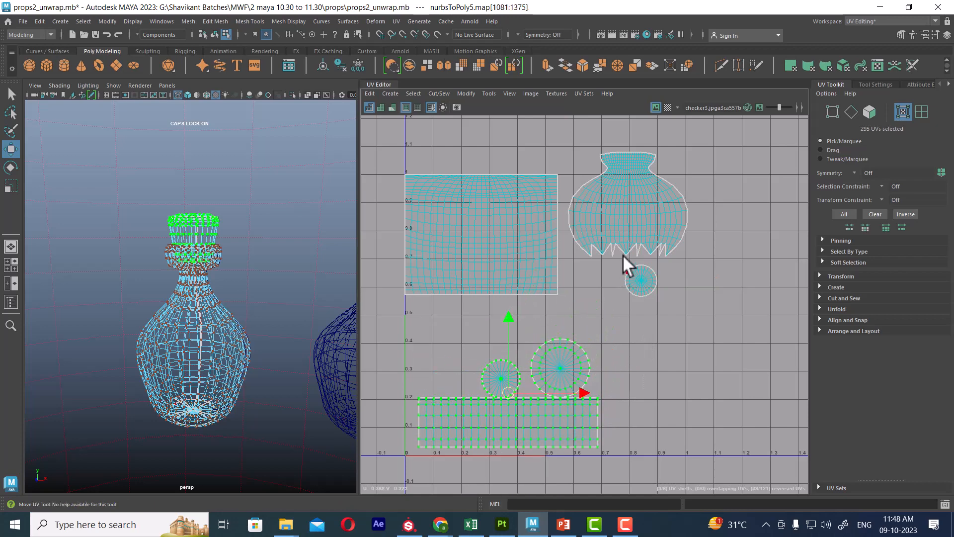
# Step: Move the bottle-shaped UV shell and its small base circle down together so they fit inside the 0–1 space
pyautogui.click(627, 218)
pyautogui.keyDown('shift'); pyautogui.click(645, 269); pyautogui.keyUp('shift')
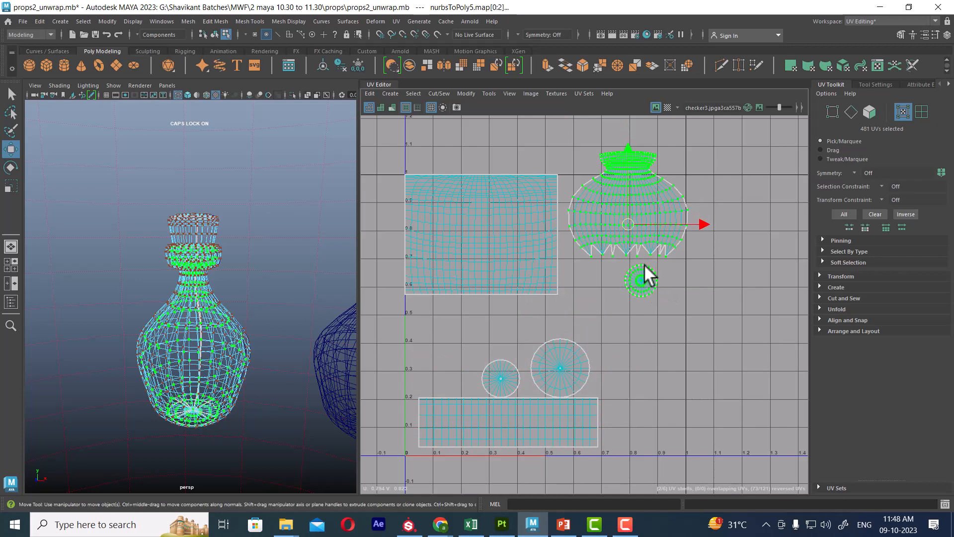
pyautogui.moveTo(631, 217); pyautogui.dragTo(625, 254)
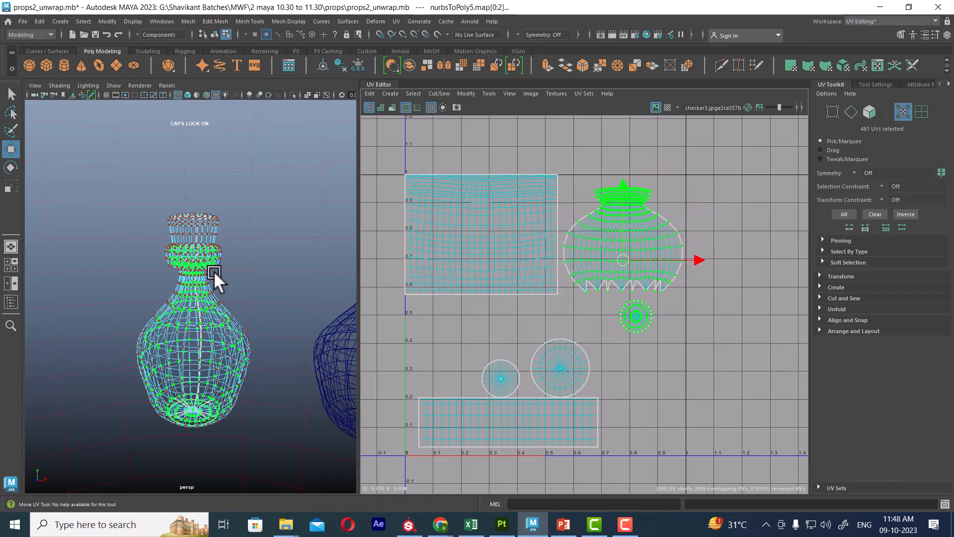
# Step: Separate the combined mesh back into body and cork in object mode, and select both pieces
pyautogui.moveTo(213, 271); pyautogui.dragTo(237, 384, button='right')
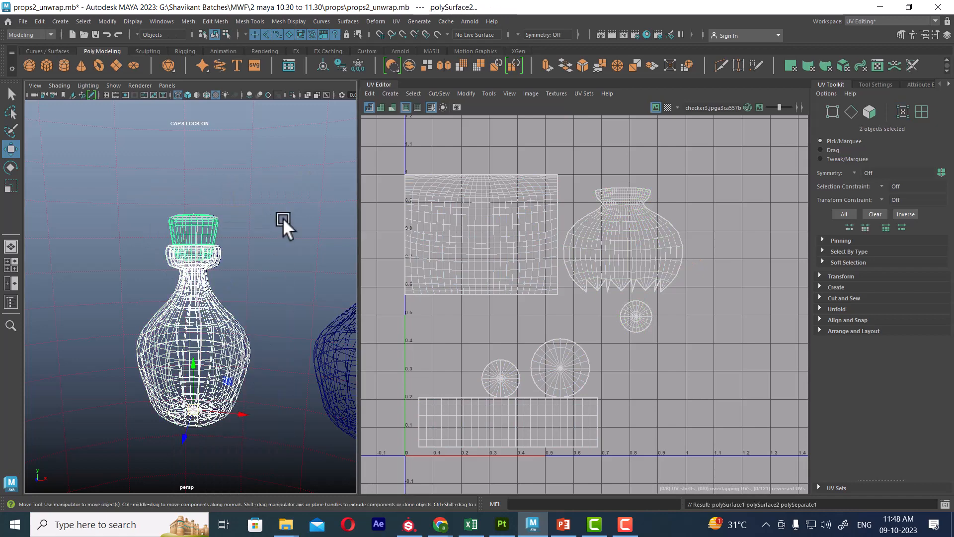
pyautogui.click(282, 218)
pyautogui.click(197, 229)
pyautogui.keyDown('shift'); pyautogui.click(228, 323); pyautogui.keyUp('shift')
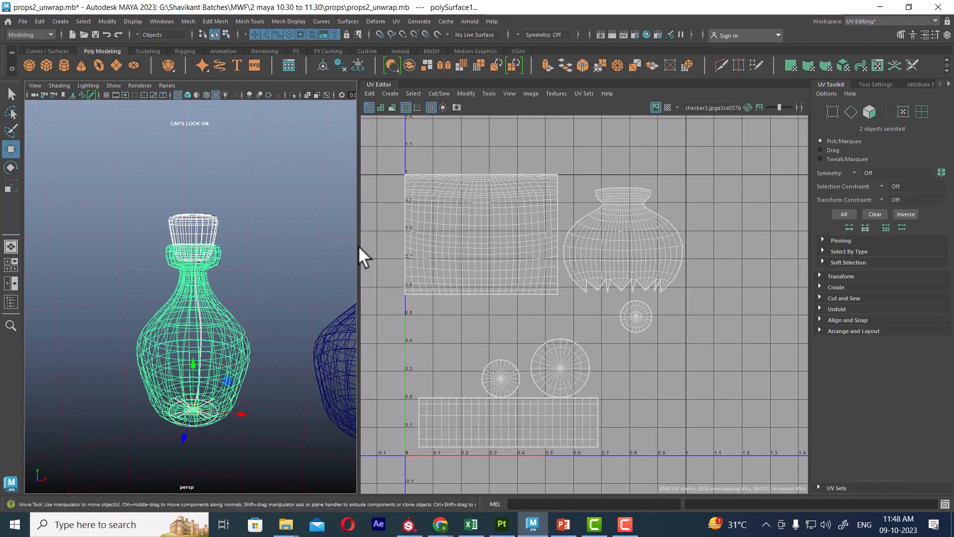
# Step: Enlarge the 3D viewport, show the grid and examine the selected bottle's placement on it from the top and perspective views
pyautogui.moveTo(359, 251); pyautogui.dragTo(590, 254)
pyautogui.scroll(-3, 428, 246)
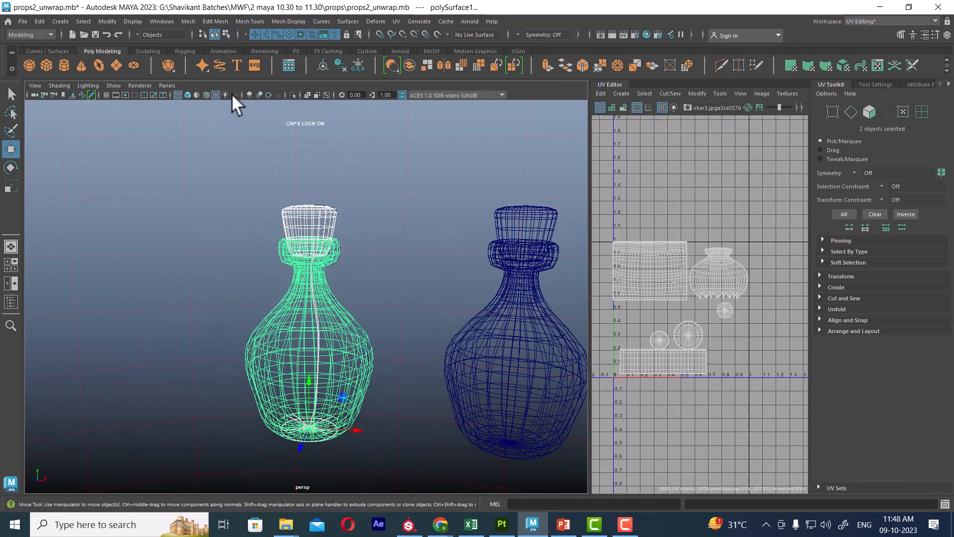
pyautogui.click(106, 95)
pyautogui.keyDown('alt'); pyautogui.moveTo(309, 264); pyautogui.dragTo(339, 366); pyautogui.keyUp('alt')
pyautogui.press('space')
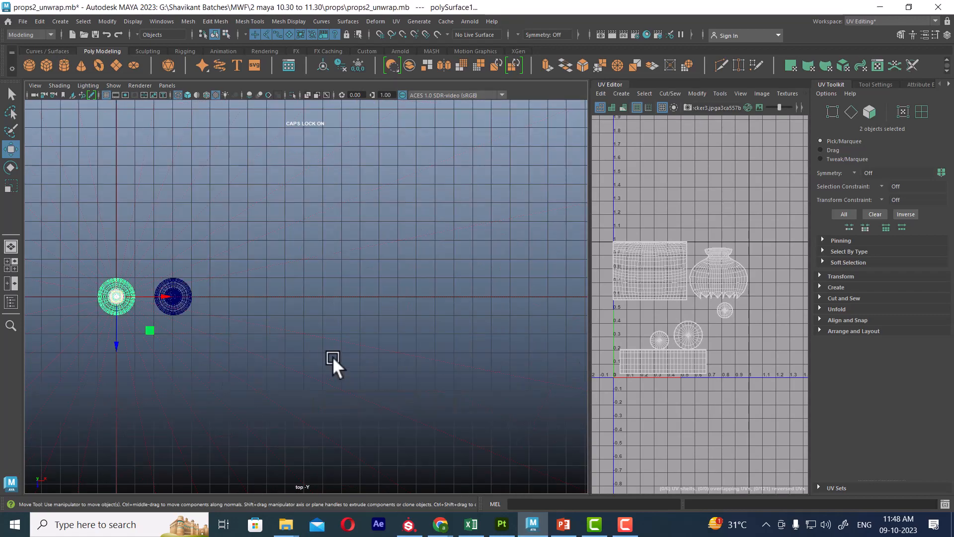
pyautogui.press('f')
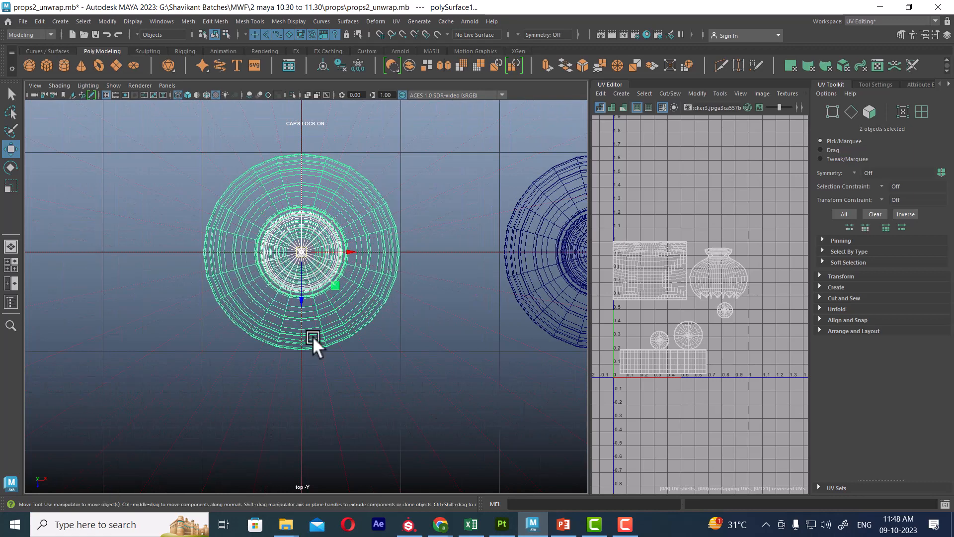
pyautogui.scroll(-5, 368, 339)
pyautogui.press('space')
pyautogui.moveTo(373, 340); pyautogui.dragTo(363, 279)
pyautogui.scroll(1, 368, 308)
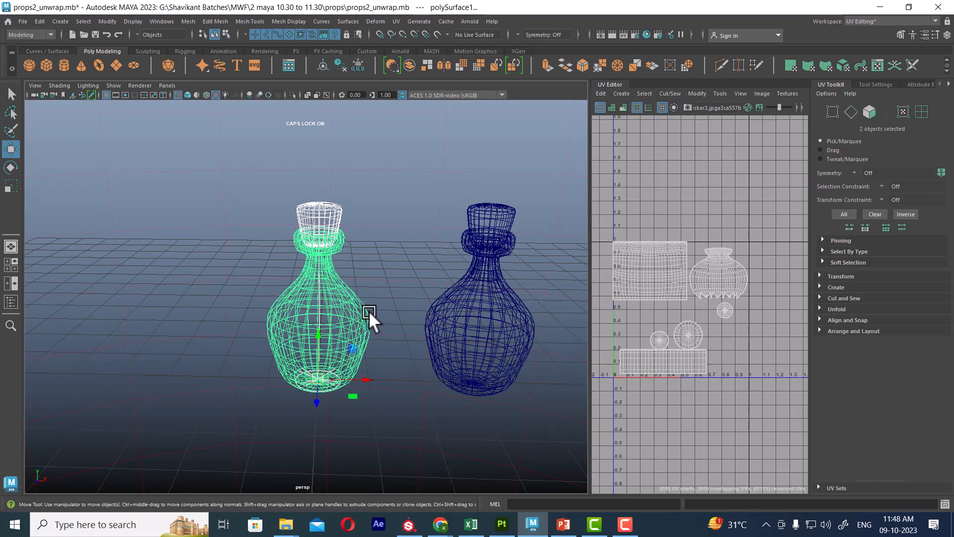
# Step: Export the selected bottle and cork as an FBX file named PROPS bOTTLE MAYA TO SUB in the props\fbx folder
pyautogui.click(20, 22)
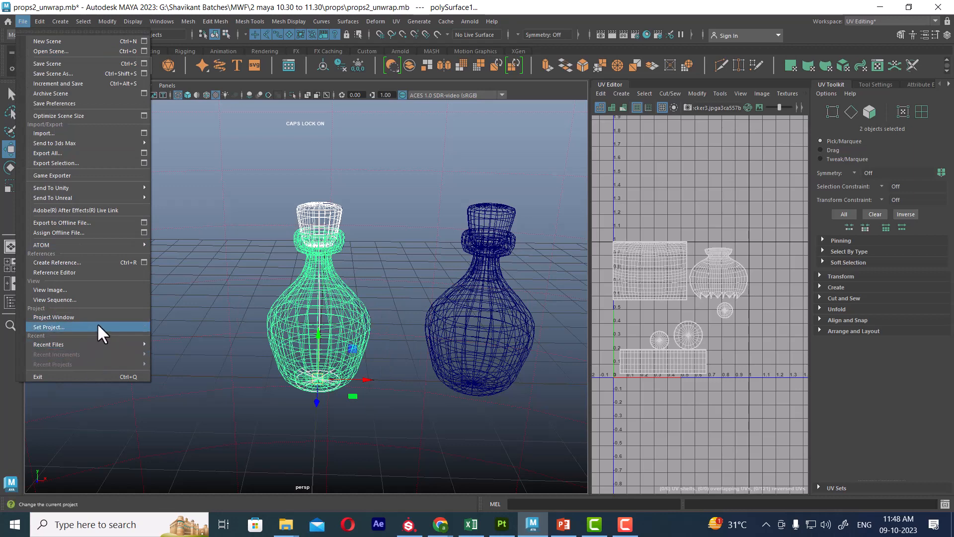
pyautogui.click(53, 163)
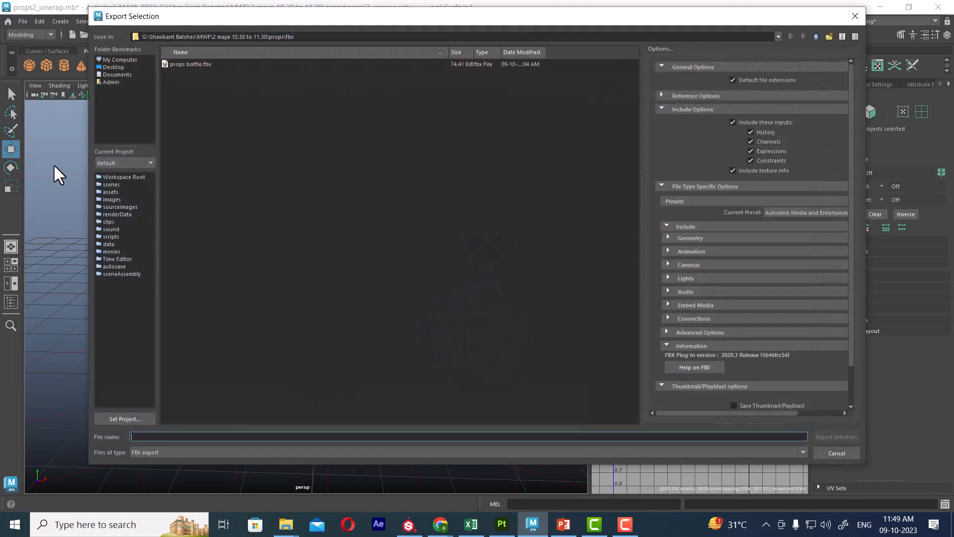
pyautogui.write('p')
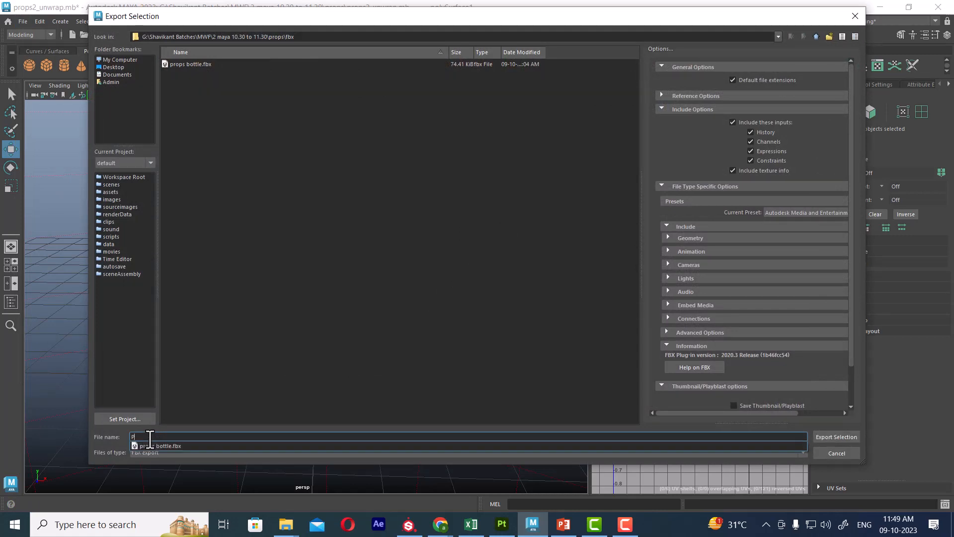
pyautogui.write('ROPS BOTTLE')
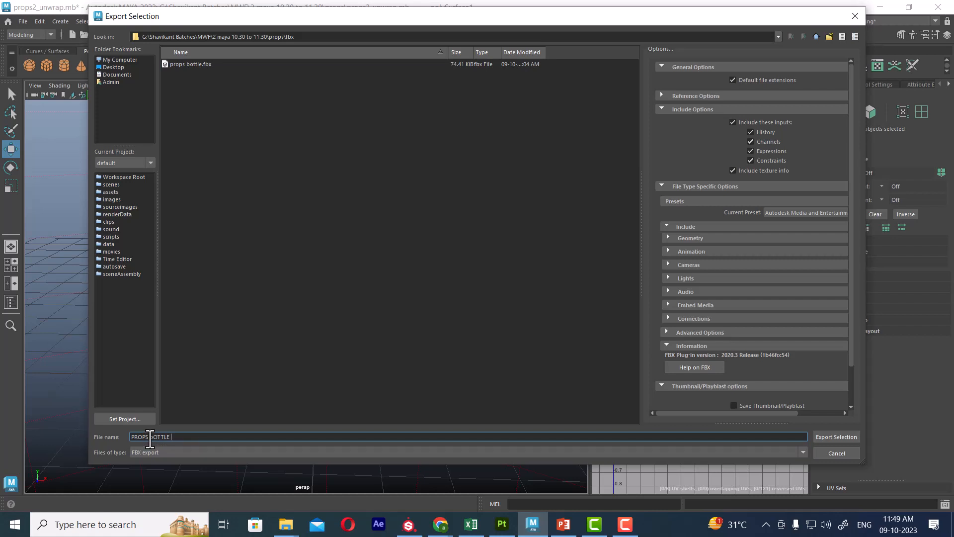
pyautogui.write('MAYA TO SUB')
pyautogui.click(833, 436)
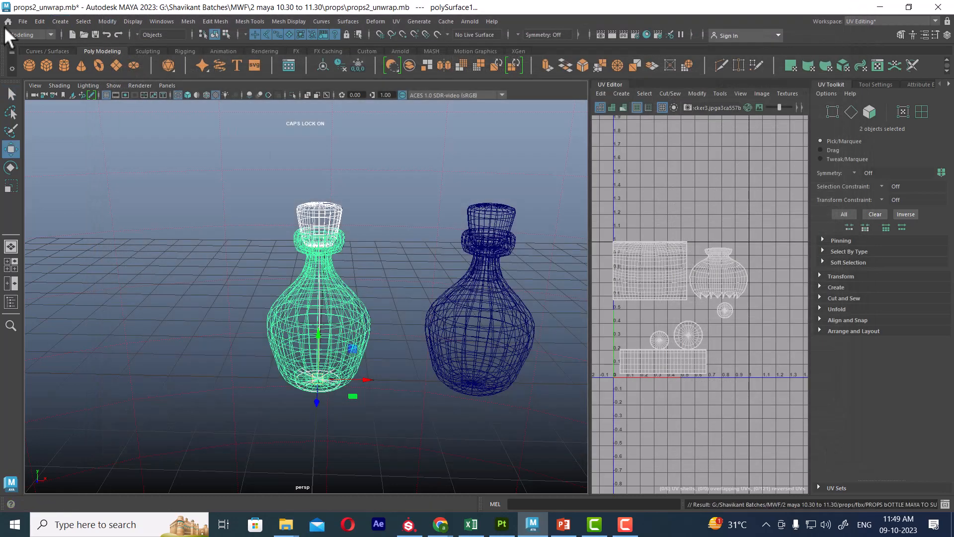
# Step: Review the Export Selection options with FBX export as file type, check the exported file in the fbx folder, and cancel
pyautogui.click(23, 22)
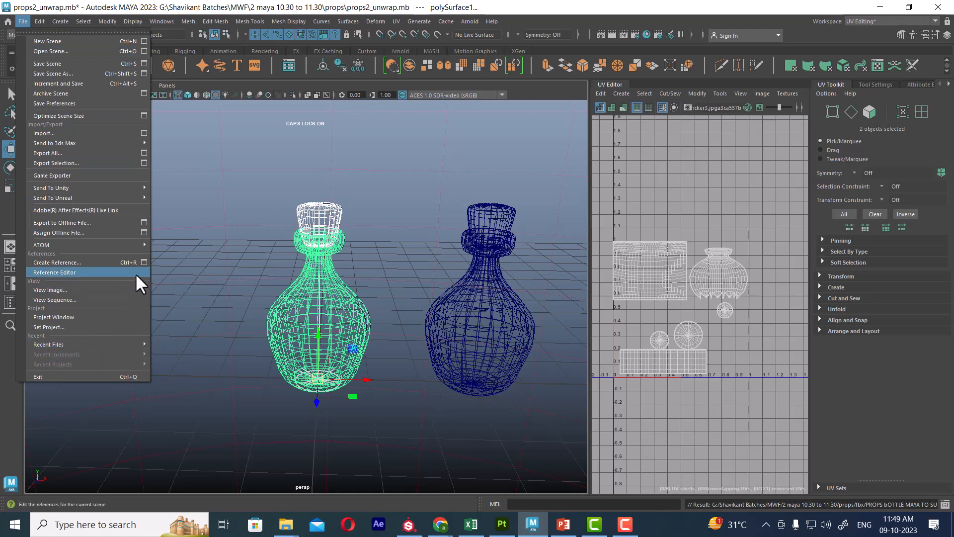
pyautogui.click(145, 163)
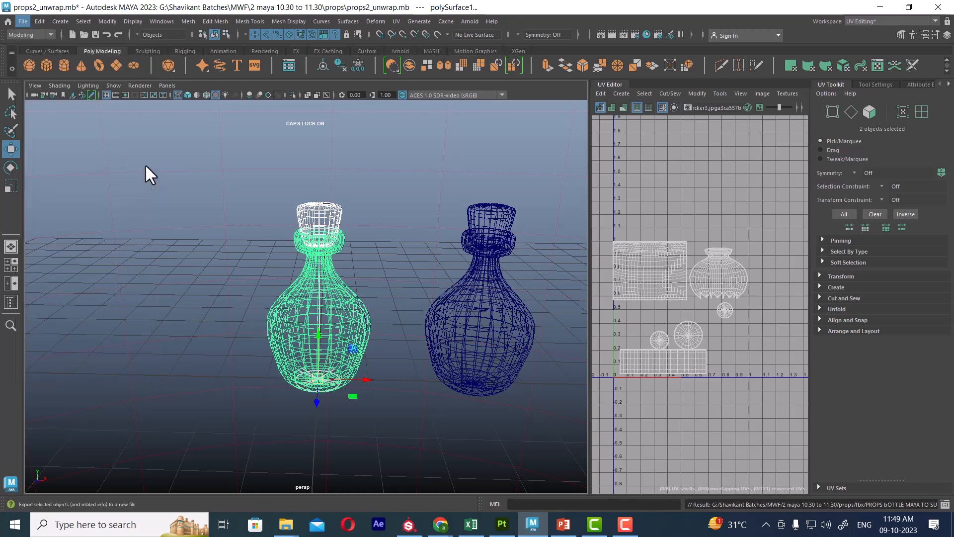
pyautogui.moveTo(733, 90); pyautogui.dragTo(667, 122)
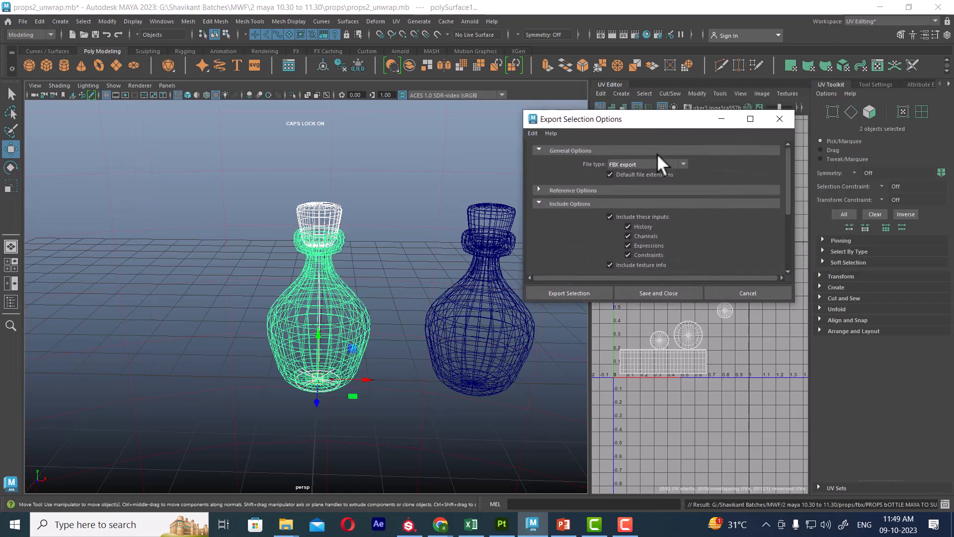
pyautogui.click(669, 164)
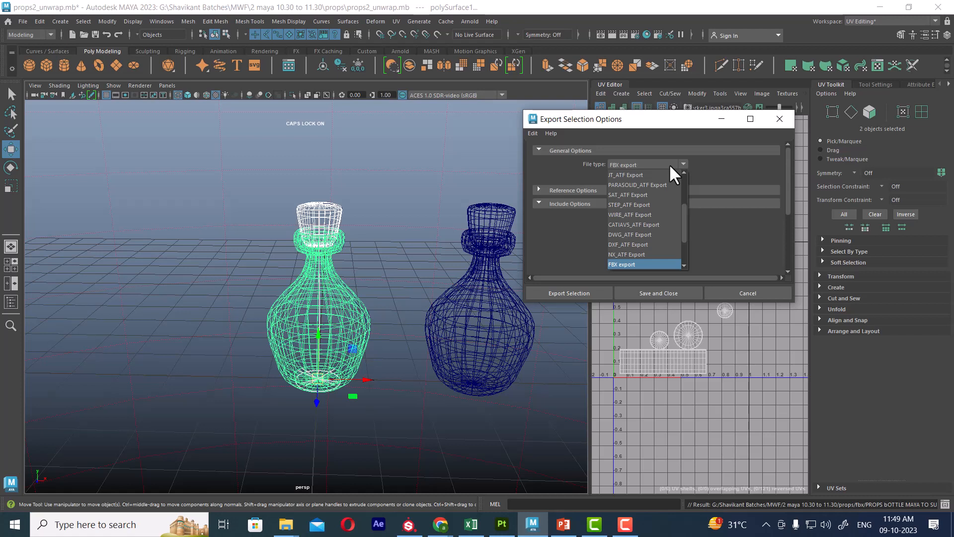
pyautogui.click(670, 125)
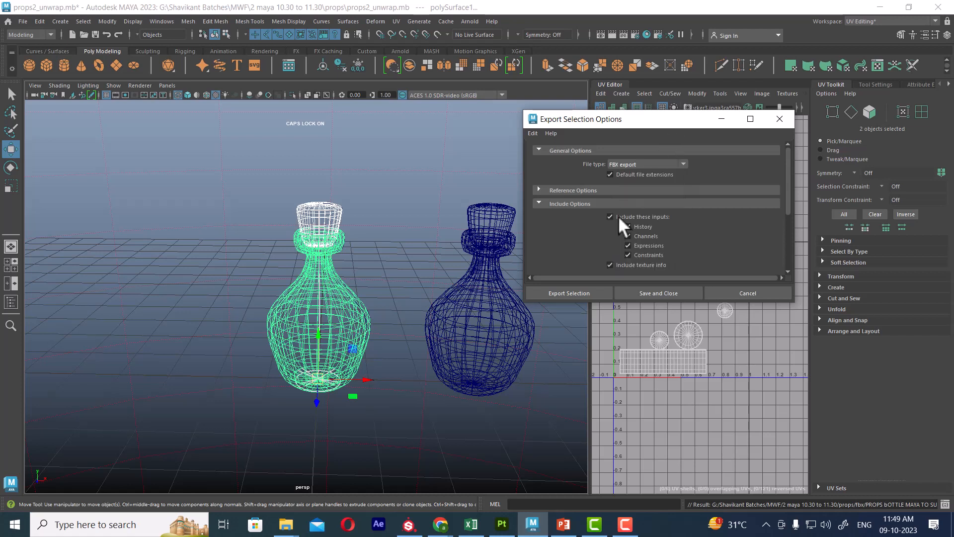
pyautogui.click(563, 291)
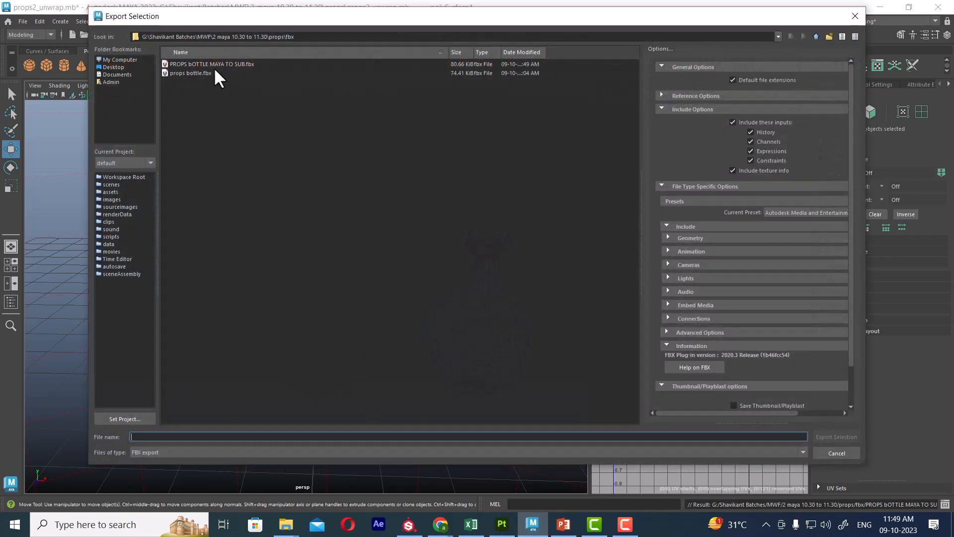
pyautogui.click(210, 64)
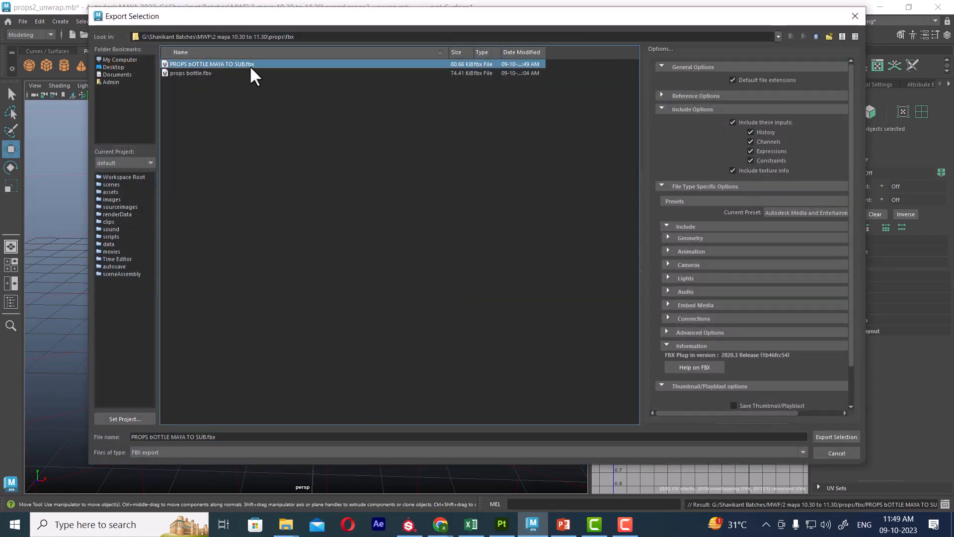
pyautogui.click(844, 452)
# Step: Switch to Substance 3D Painter and start a new project
pyautogui.click(502, 524)
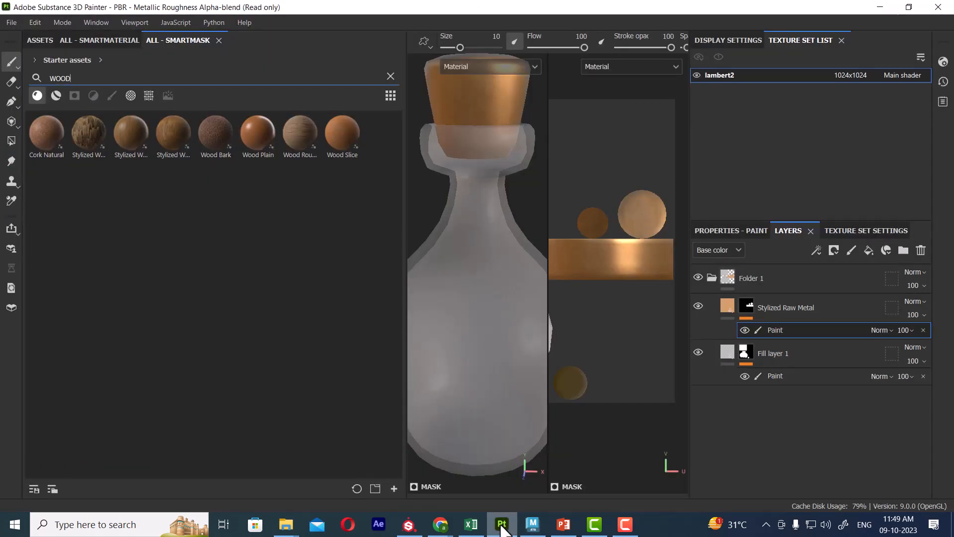
pyautogui.click(9, 21)
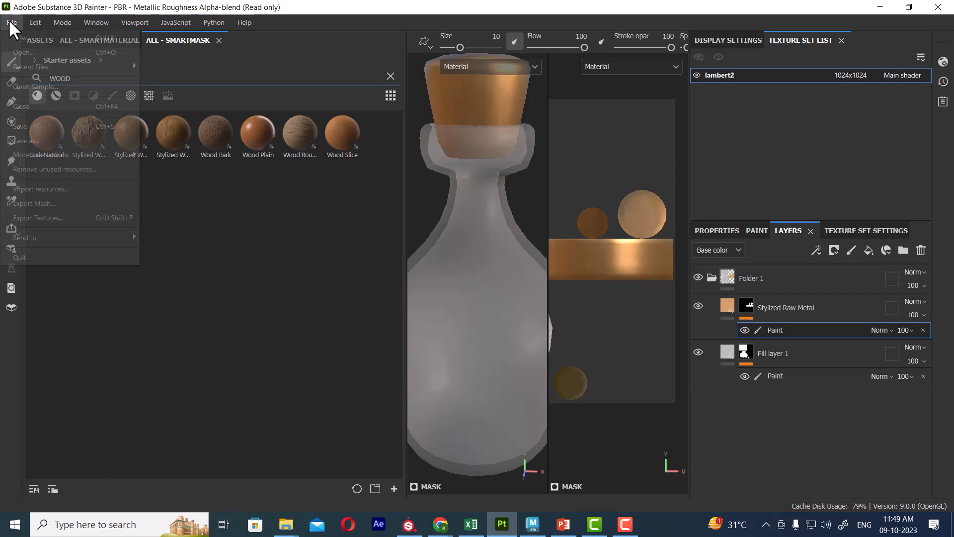
pyautogui.click(31, 42)
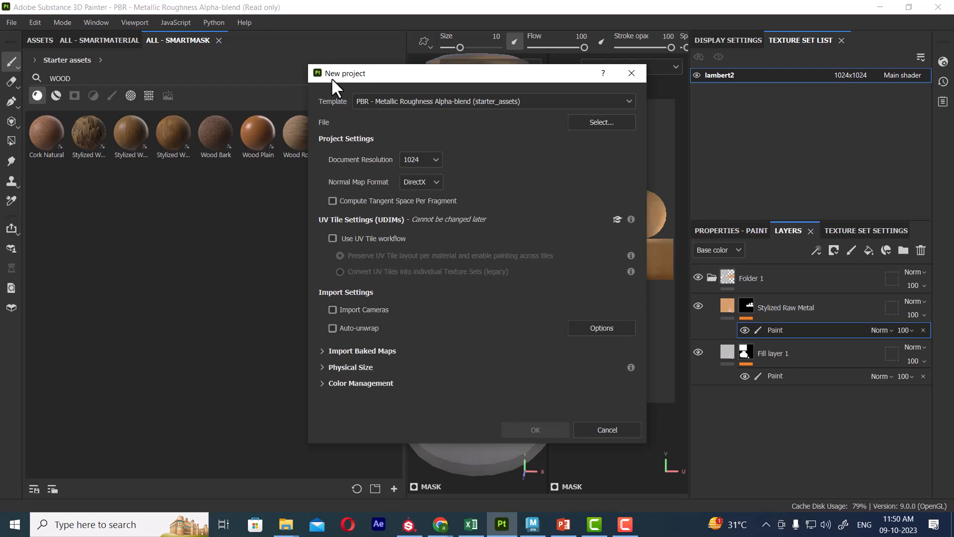
# Step: Use the PBR - Metallic Roughness Alpha-blend template and a document resolution of 1024 for the new project
pyautogui.click(471, 101)
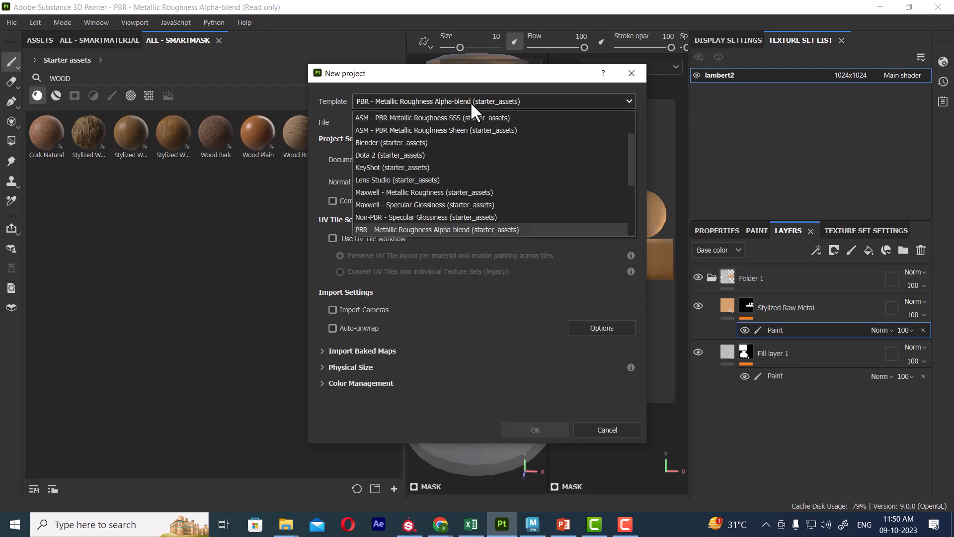
pyautogui.scroll(2, 473, 157)
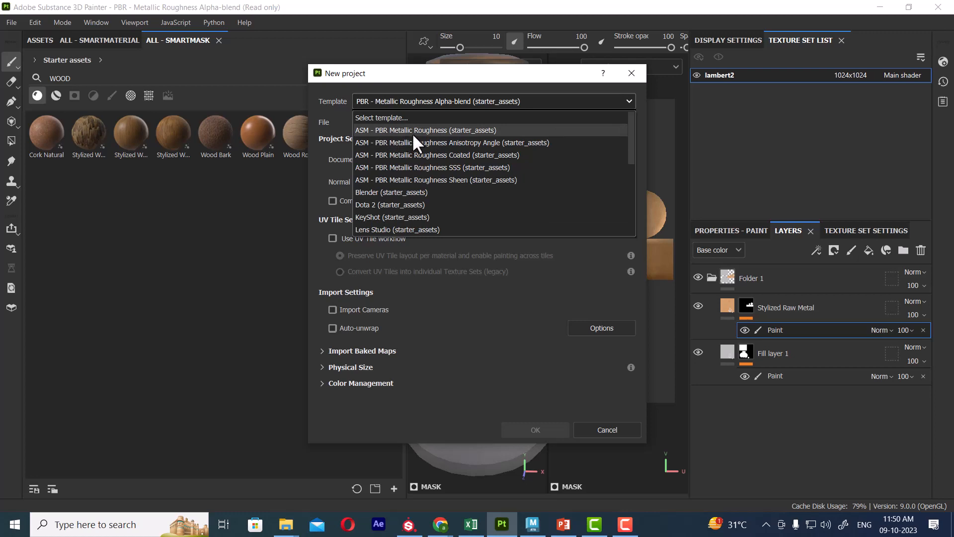
pyautogui.click(556, 308)
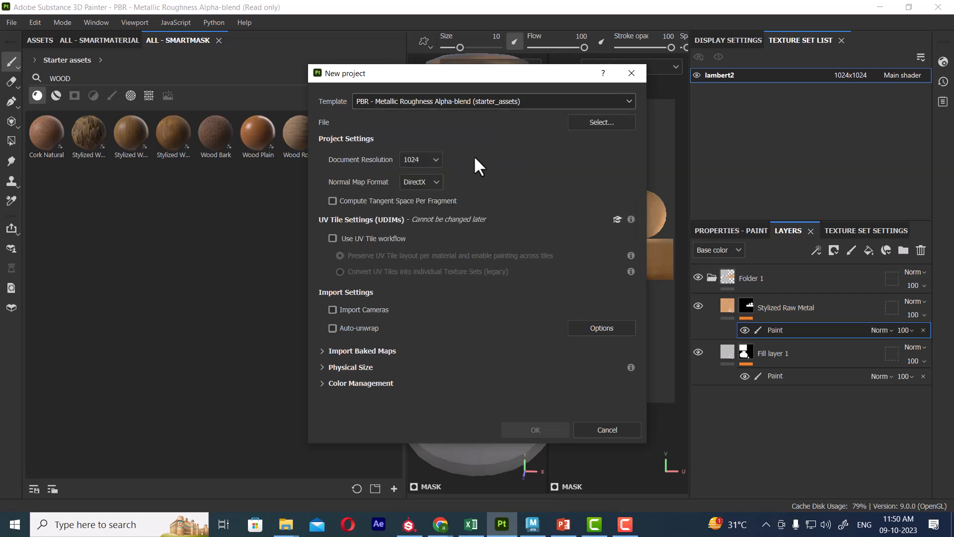
pyautogui.click(442, 103)
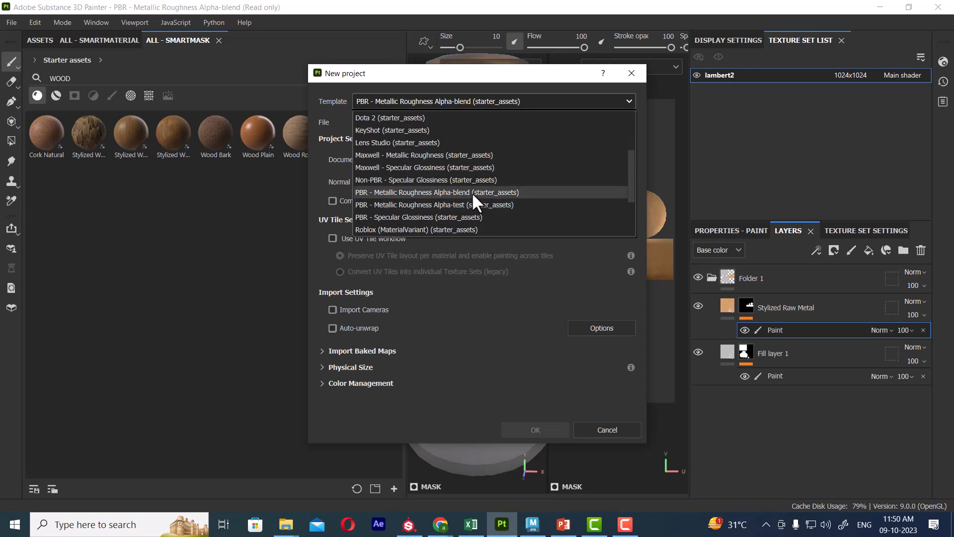
pyautogui.click(472, 192)
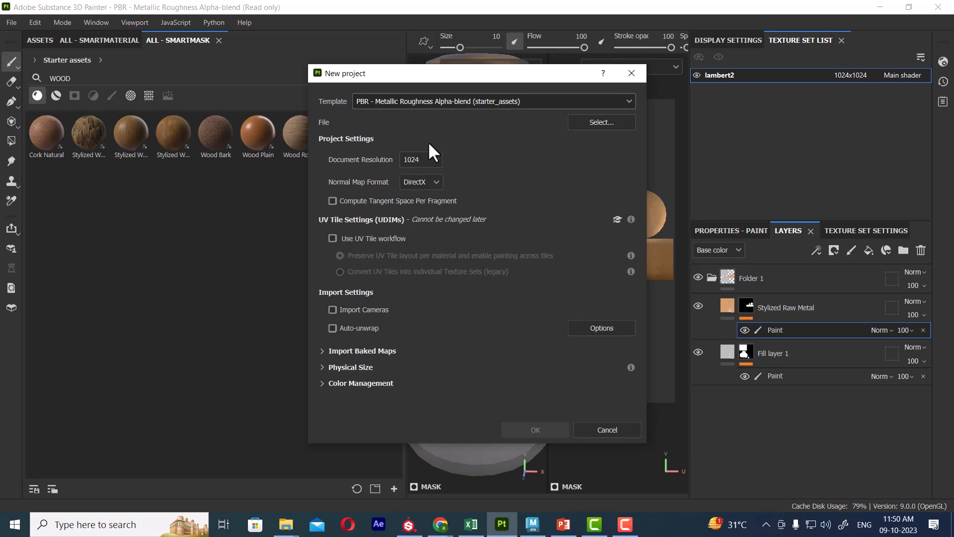
pyautogui.click(434, 160)
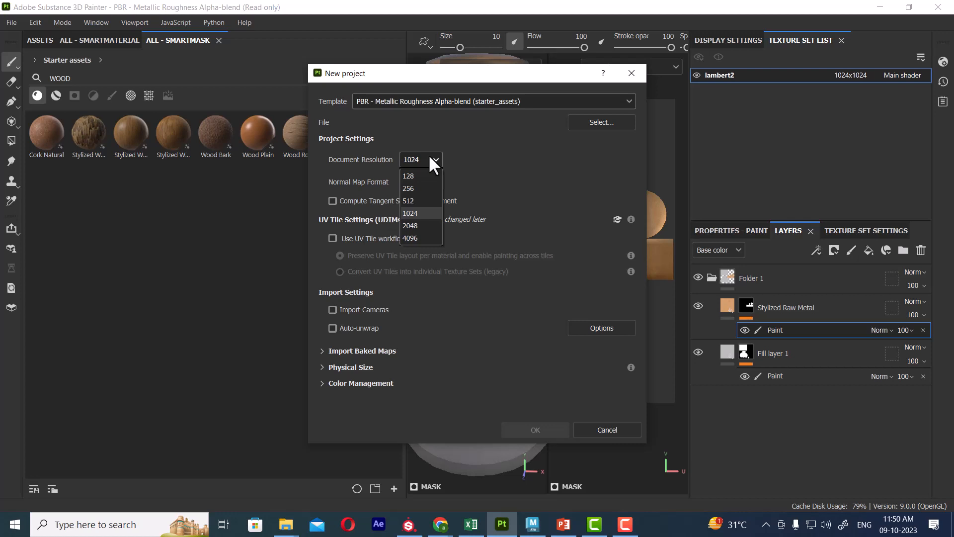
pyautogui.click(414, 213)
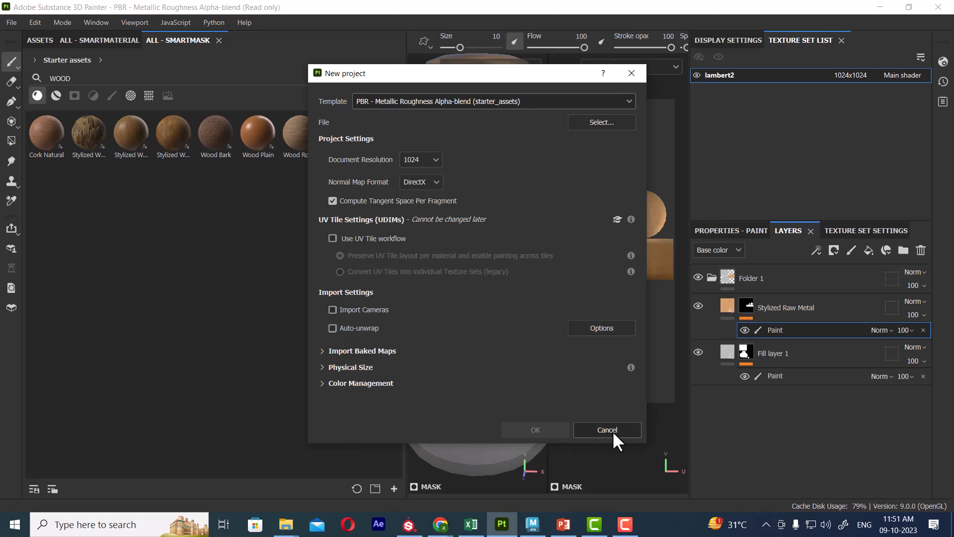
pyautogui.click(362, 201)
pyautogui.click(378, 235)
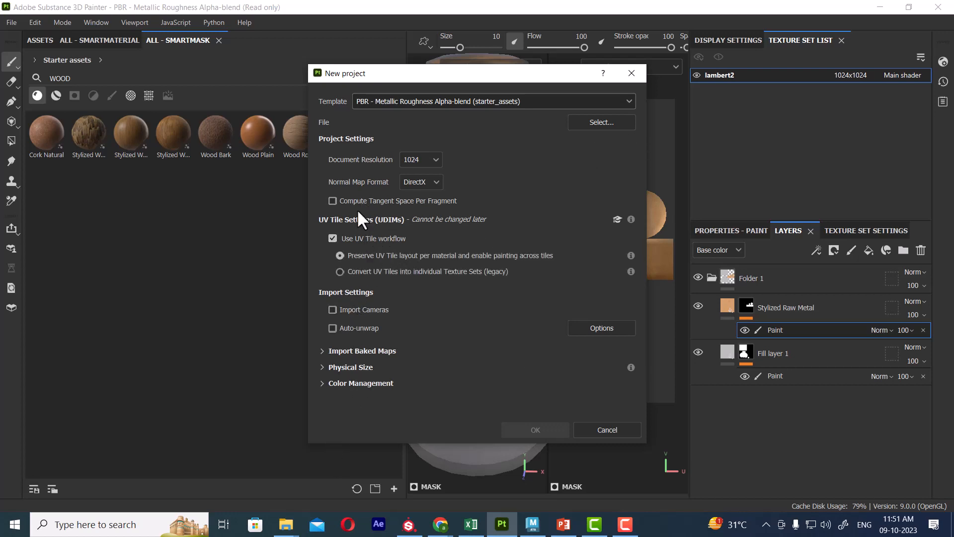
pyautogui.click(332, 238)
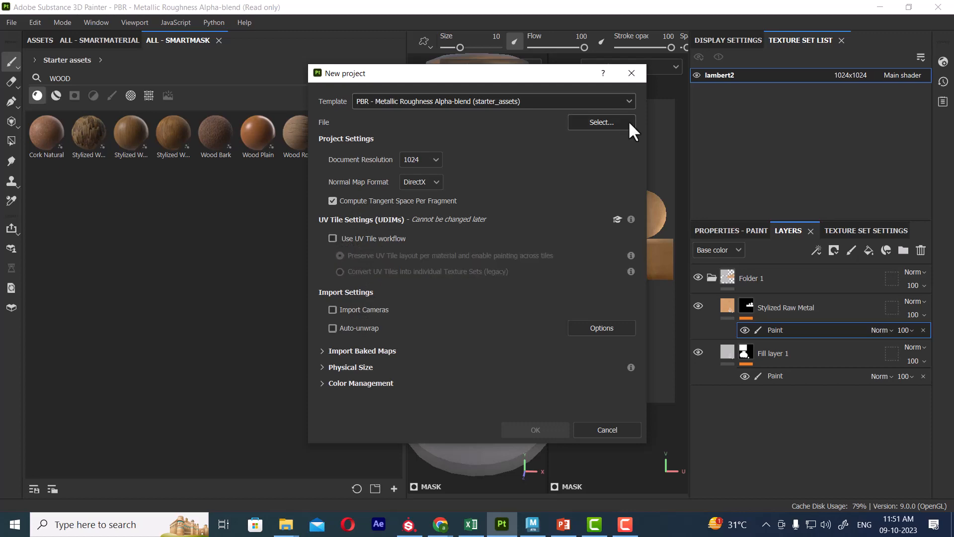
# Step: Load PROPS bOTTLE MAYA TO SUB.fbx as the mesh and create the project, discarding the changes in the previous project
pyautogui.click(614, 122)
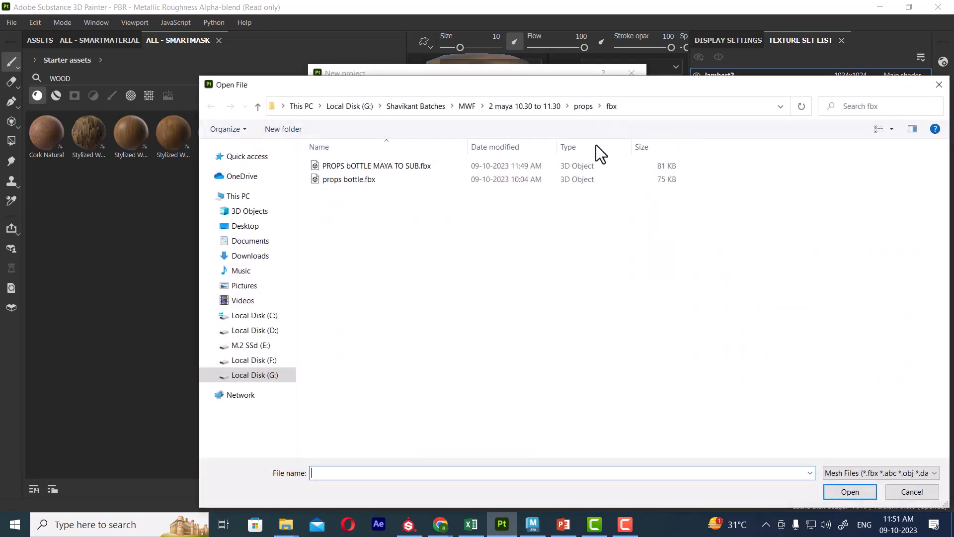
pyautogui.doubleClick(404, 168)
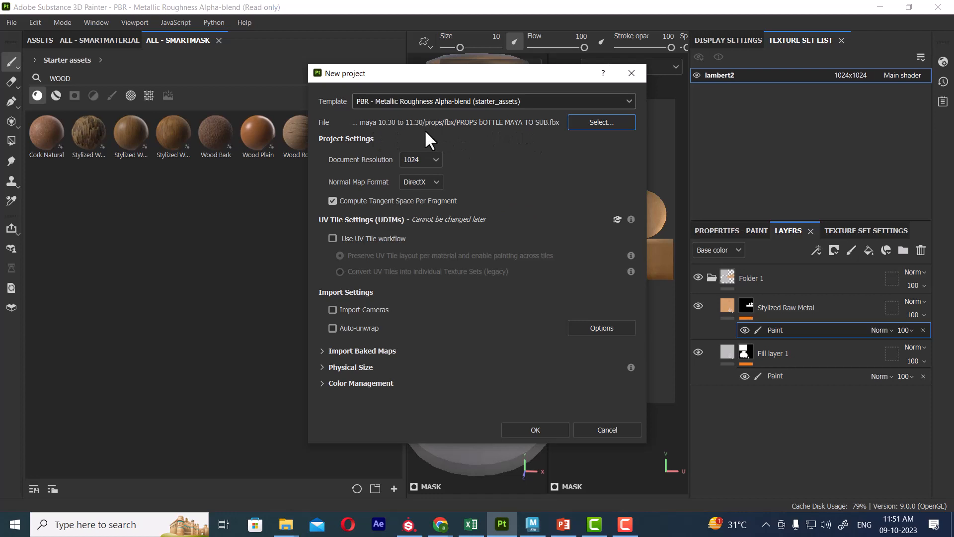
pyautogui.click(541, 429)
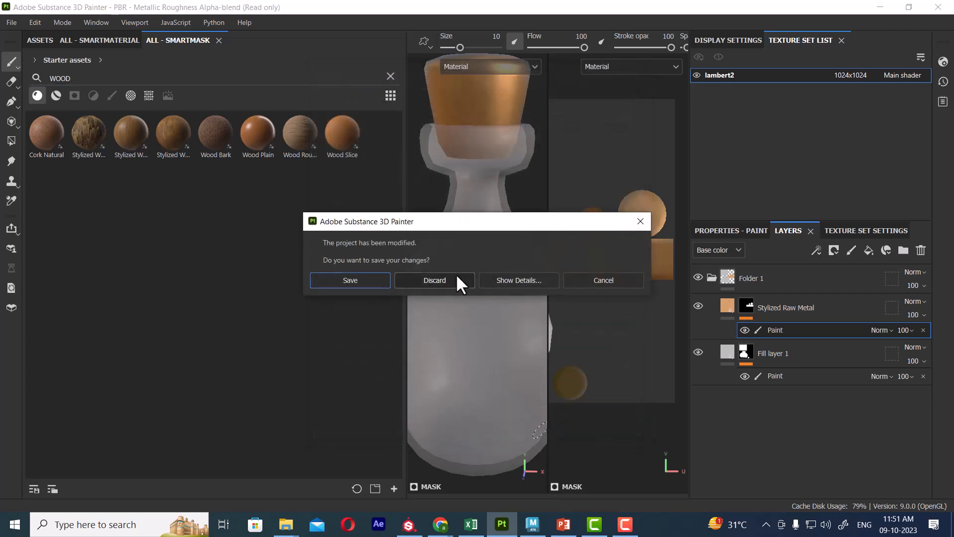
pyautogui.click(435, 280)
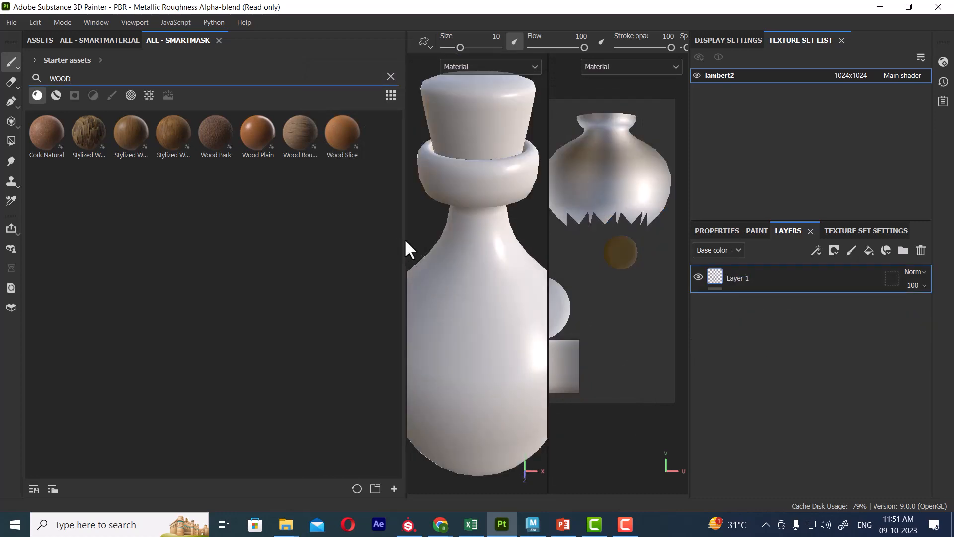
# Step: Narrow the asset library to enlarge the viewports, clear its WOOD search, and fit the whole bottle in the 3D view
pyautogui.moveTo(404, 242); pyautogui.dragTo(278, 218)
pyautogui.click(260, 76)
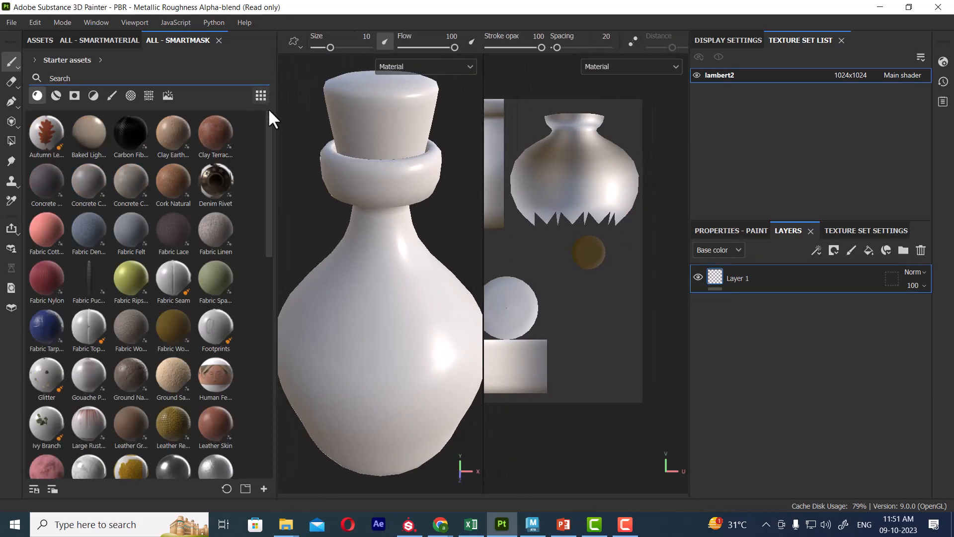
pyautogui.keyDown('alt'); pyautogui.moveTo(296, 246); pyautogui.dragTo(308, 169, button='right'); pyautogui.keyUp('alt')
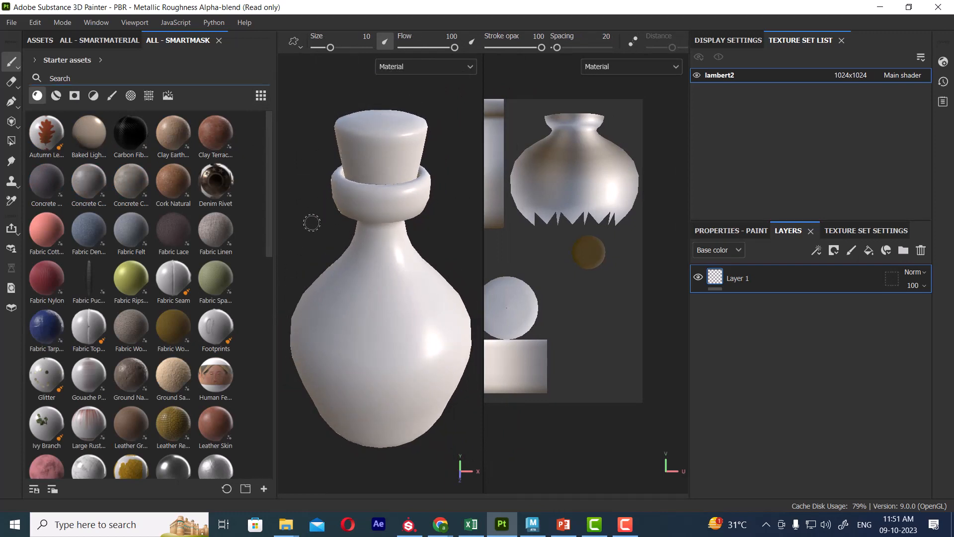
# Step: Inspect the bottle and its UV layout in the combined 3D/2D view, ending with only the 3D view displayed
pyautogui.press('F2')
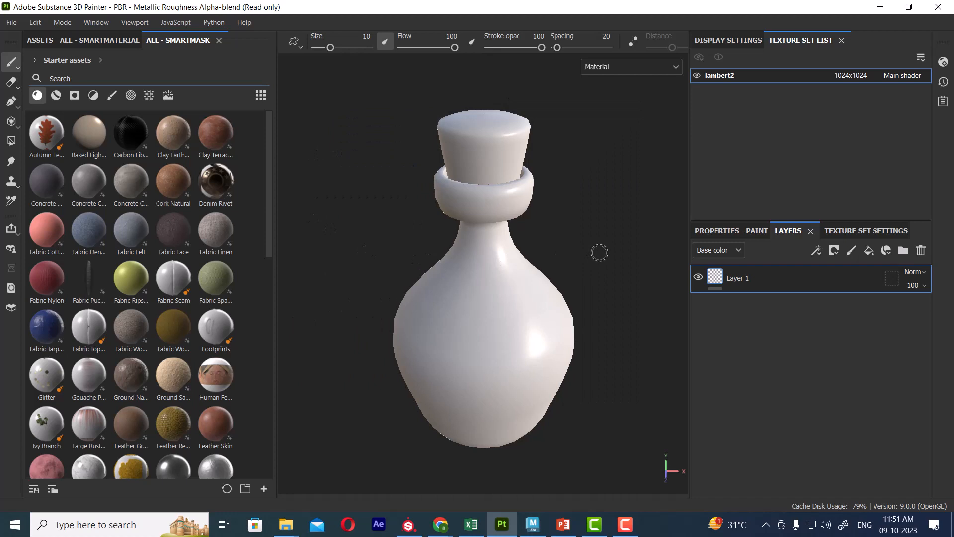
pyautogui.press('F1')
pyautogui.moveTo(633, 349); pyautogui.dragTo(689, 277, button='middle')
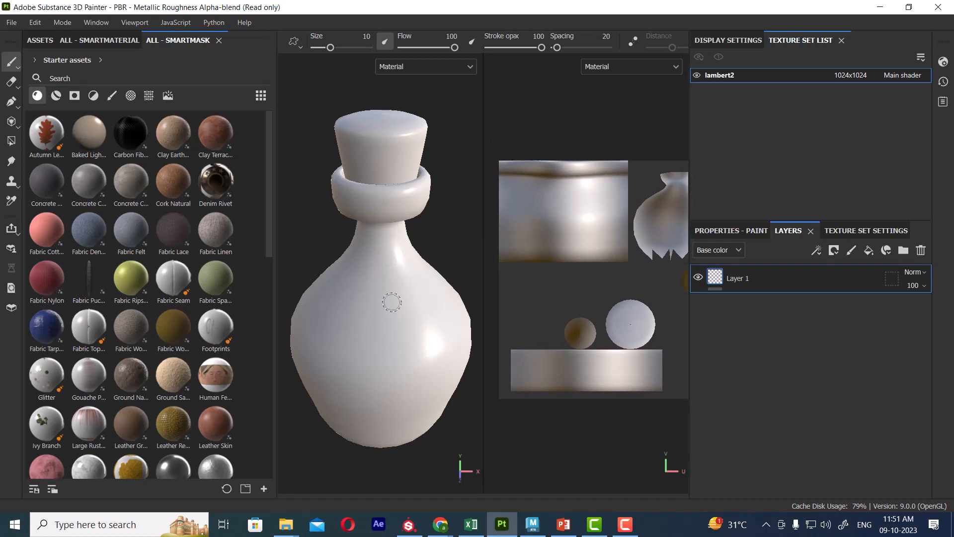
pyautogui.keyDown('alt'); pyautogui.moveTo(443, 243); pyautogui.dragTo(449, 220); pyautogui.keyUp('alt')
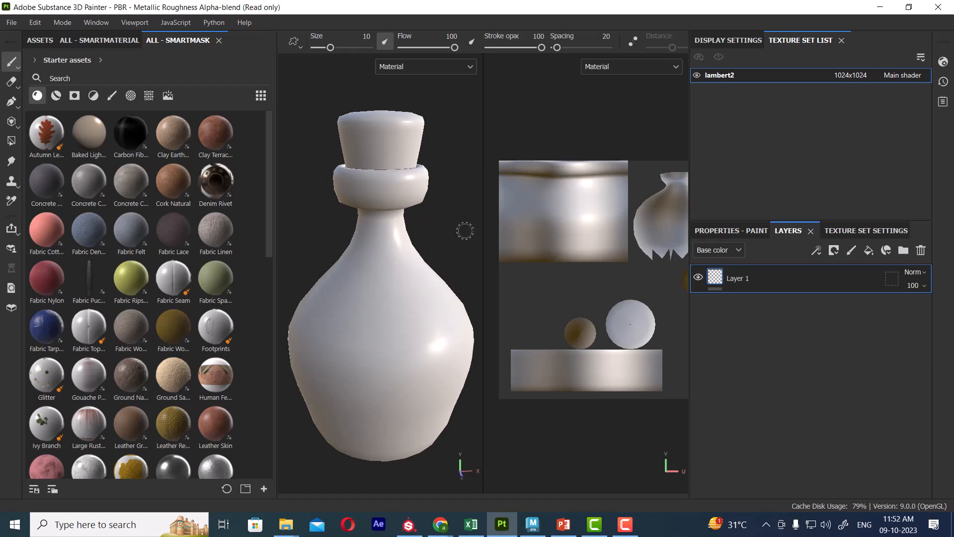
pyautogui.keyDown('alt'); pyautogui.moveTo(449, 247); pyautogui.dragTo(460, 241); pyautogui.keyUp('alt')
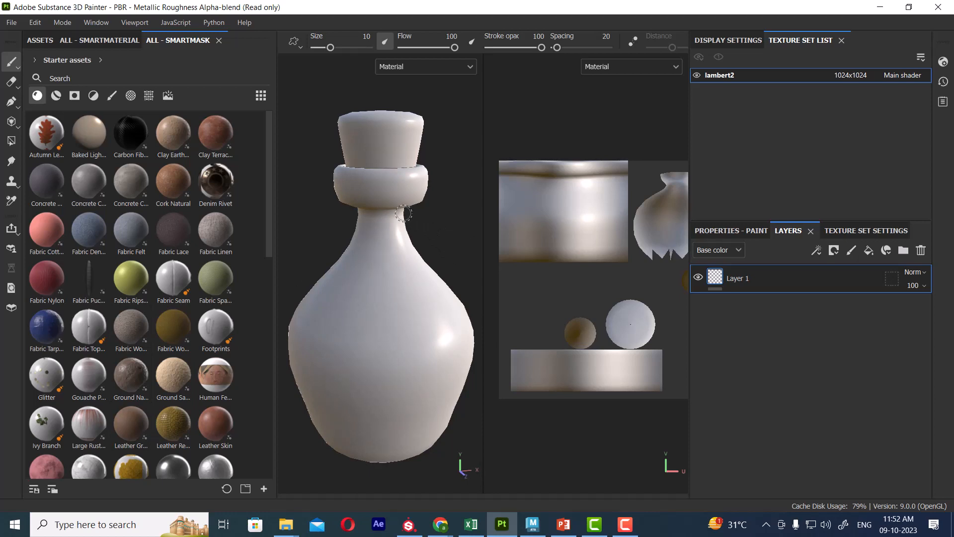
pyautogui.press('F2')
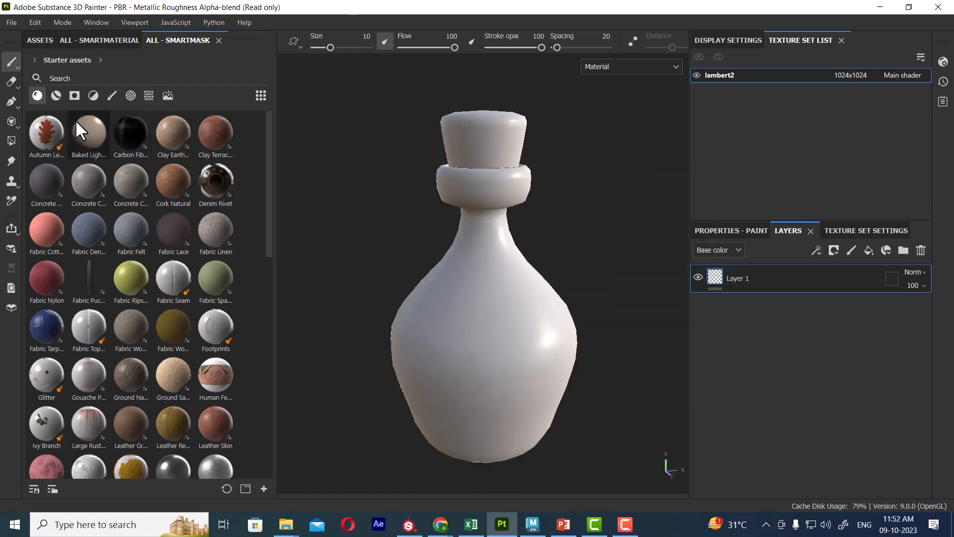
# Step: Apply the Baked Lighting Material and the Clay Terracotta material to the whole bottle from the materials in the asset library
pyautogui.click(35, 94)
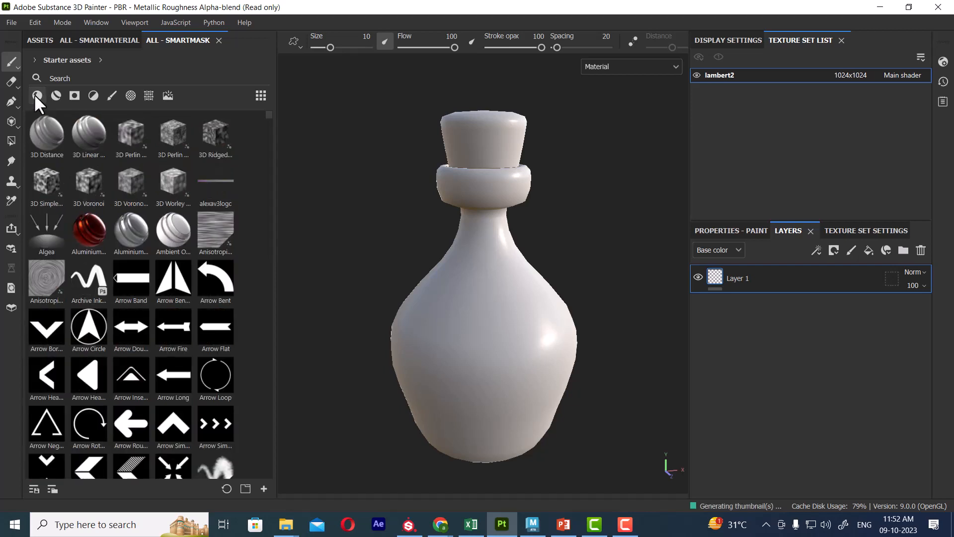
pyautogui.click(34, 94)
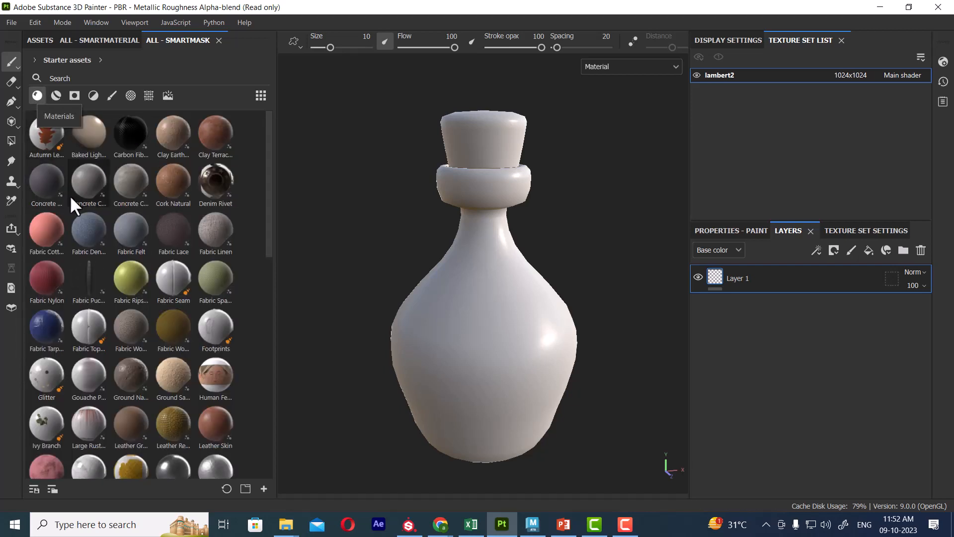
pyautogui.moveTo(89, 139); pyautogui.dragTo(474, 317)
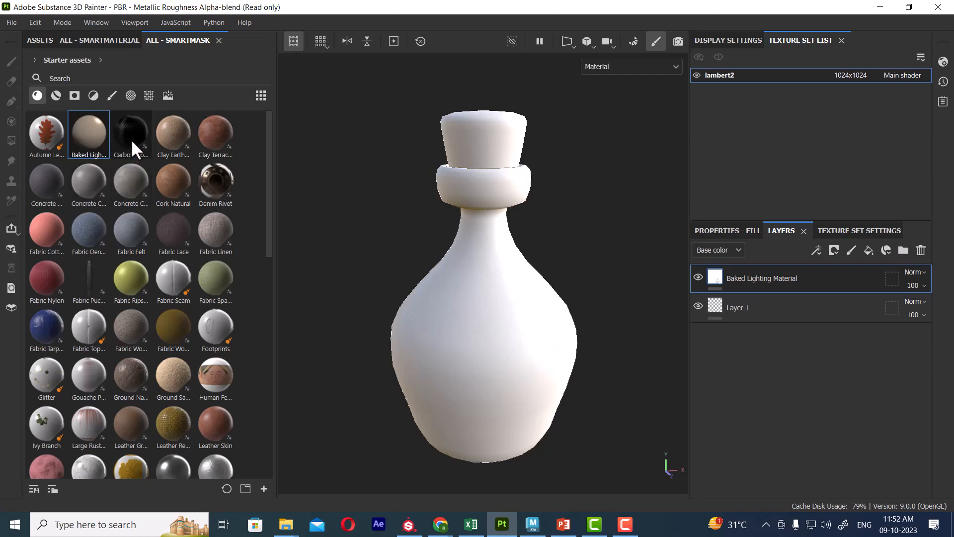
pyautogui.click(218, 137)
pyautogui.moveTo(222, 143); pyautogui.dragTo(468, 336)
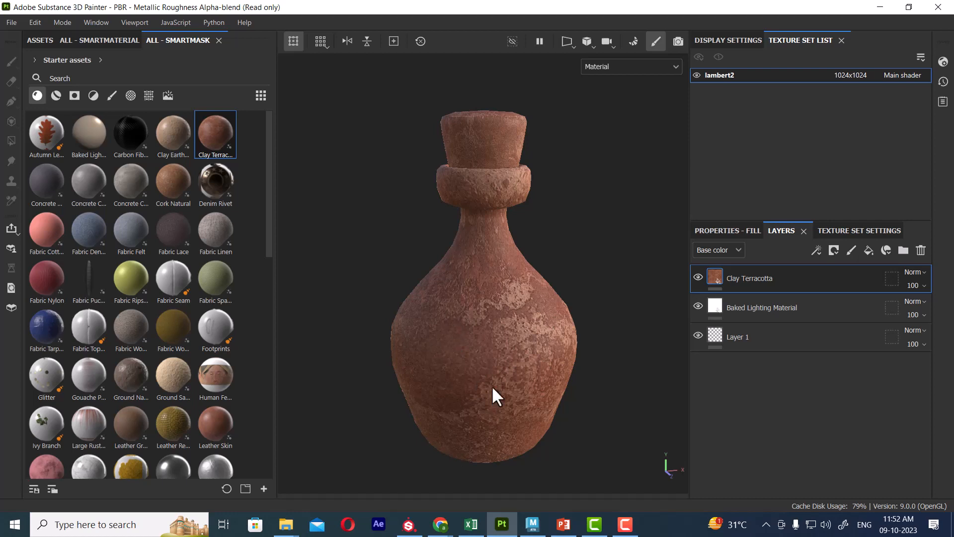
pyautogui.moveTo(494, 396)
pyautogui.keyDown('alt'); pyautogui.mouseDown()
pyautogui.moveTo(436, 283)
pyautogui.moveTo(532, 317)
pyautogui.moveTo(505, 304)
pyautogui.moveTo(516, 320)
pyautogui.mouseUp(); pyautogui.keyUp('alt')
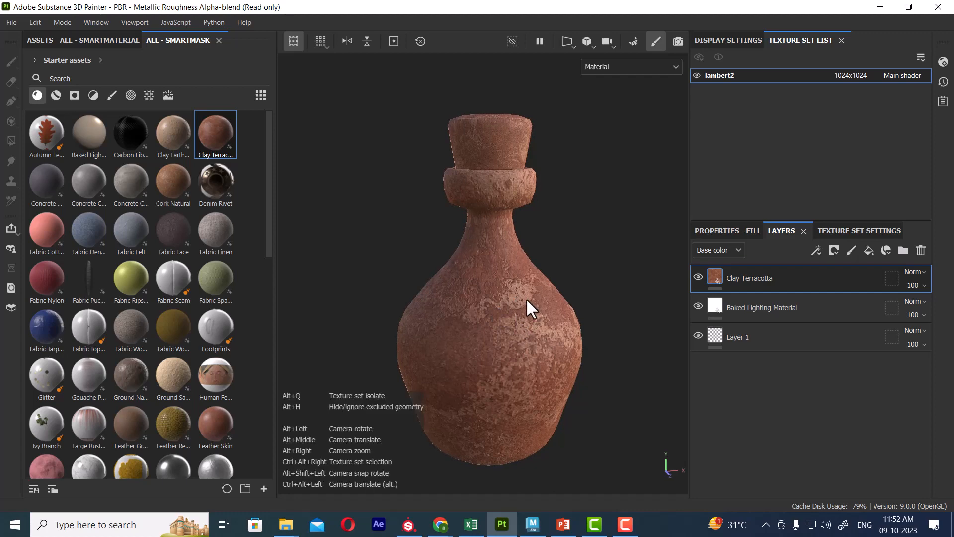
# Step: Switch to the browser, check the Materials entry on the Substance 3D Painter Navigation help page, and return to Painter
pyautogui.moveTo(443, 526)
pyautogui.click(388, 462)
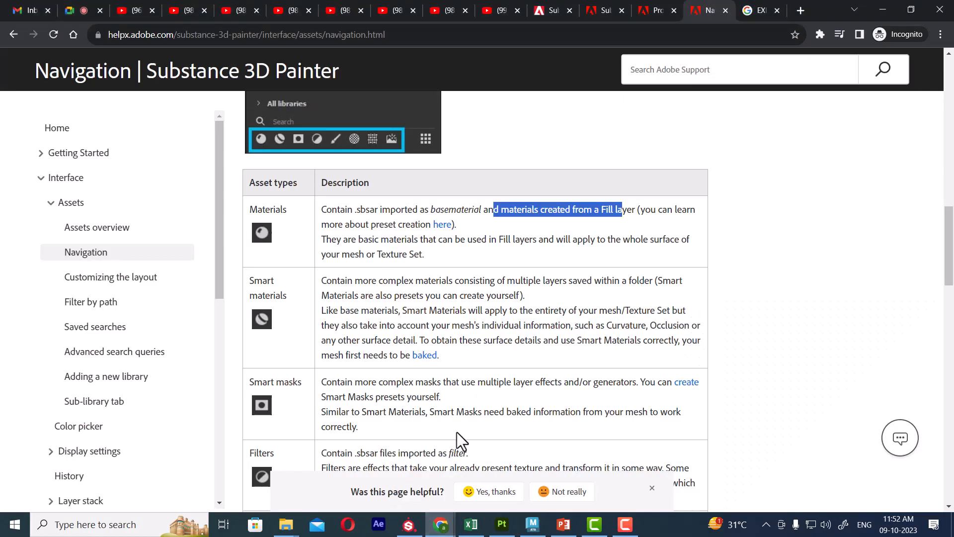
pyautogui.scroll(2, 407, 302)
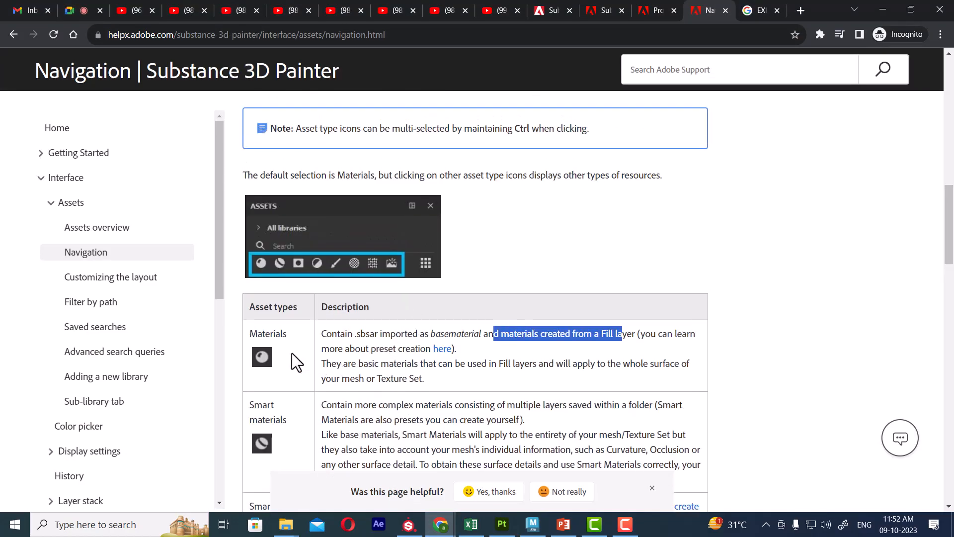
pyautogui.hotkey('alt', 'Tab')
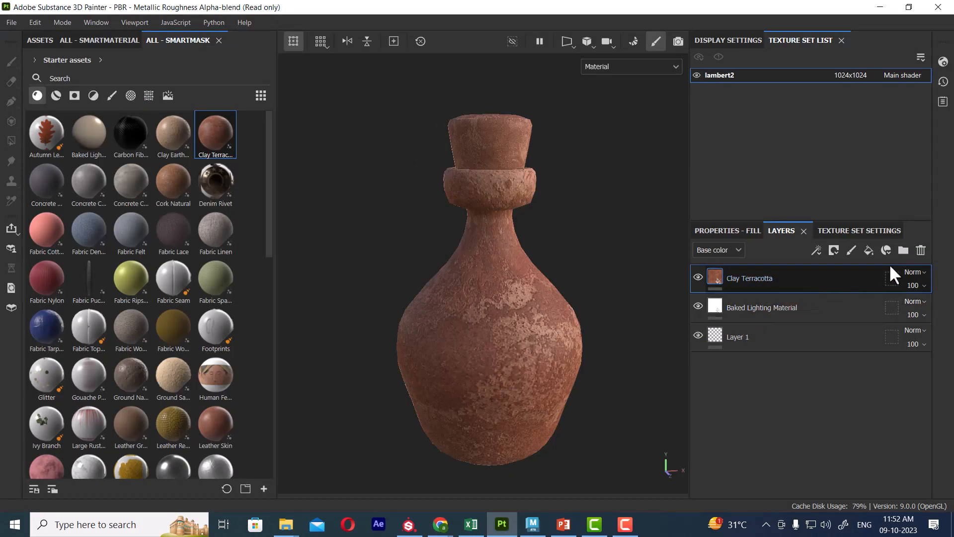
# Step: Replace the Clay Terracotta and Baked Lighting Material layers with the Fabric Tarpaulin material on the bottle
pyautogui.click(920, 252)
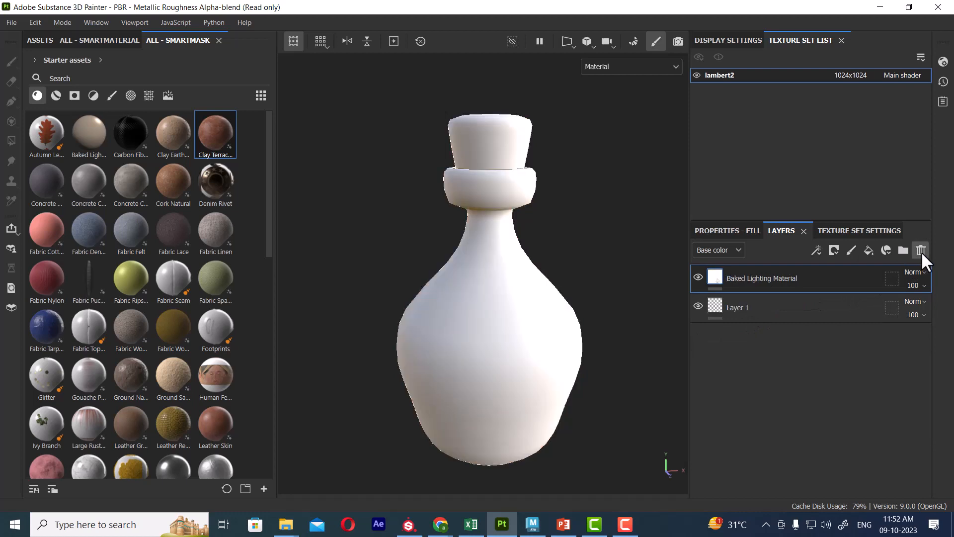
pyautogui.click(921, 252)
pyautogui.moveTo(45, 325); pyautogui.dragTo(514, 351)
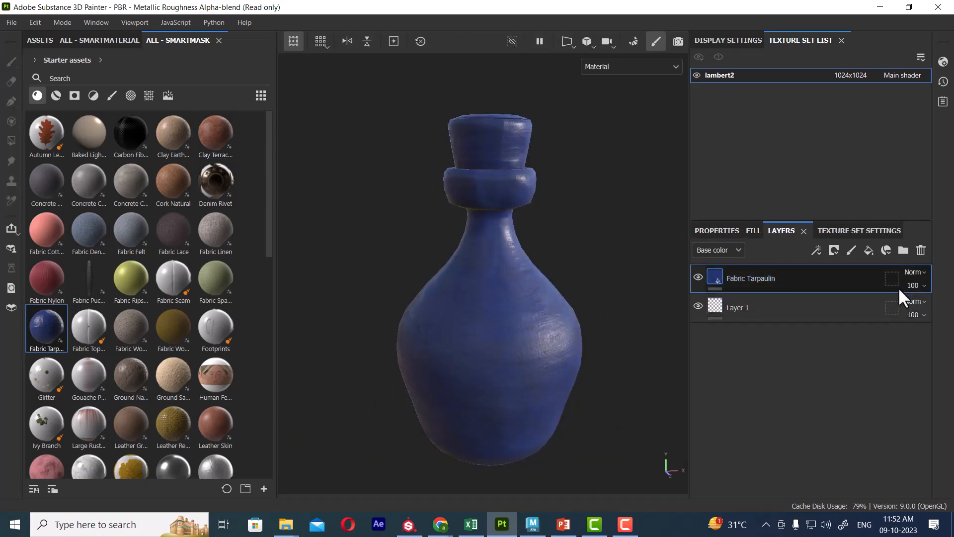
# Step: Add the Wood Slice and Stylized Wood Plain materials to the bottle as new layers above Fabric Tarpaulin
pyautogui.scroll(-10, 146, 374)
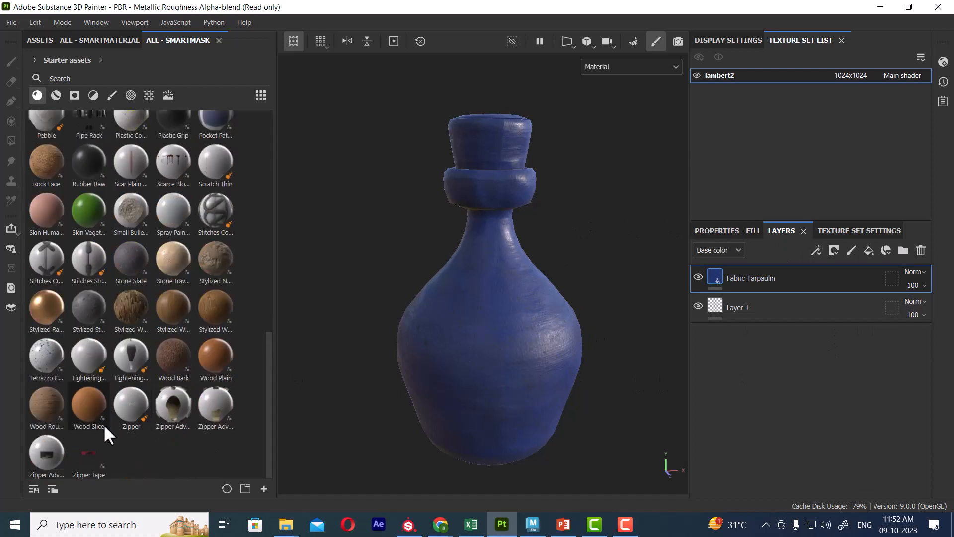
pyautogui.moveTo(85, 405); pyautogui.dragTo(505, 352)
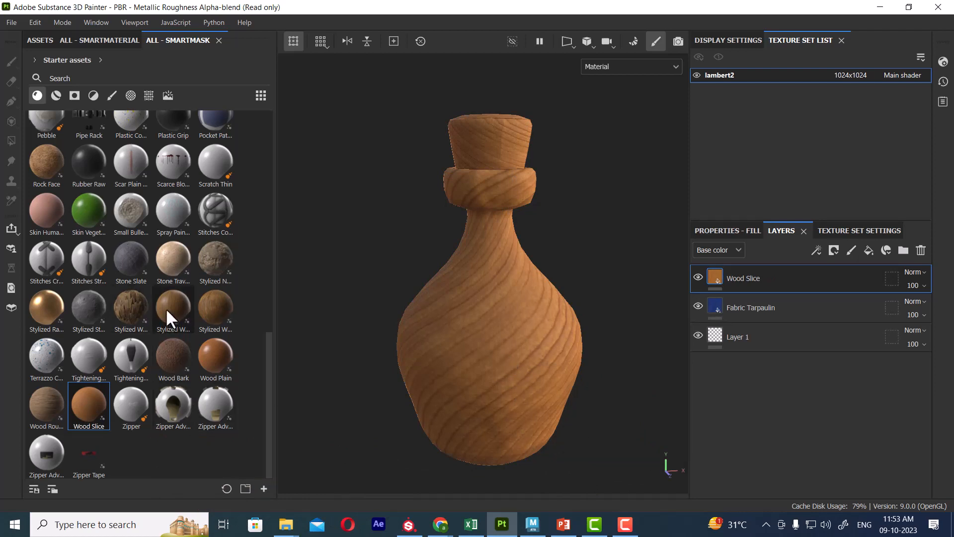
pyautogui.moveTo(165, 308); pyautogui.dragTo(558, 348)
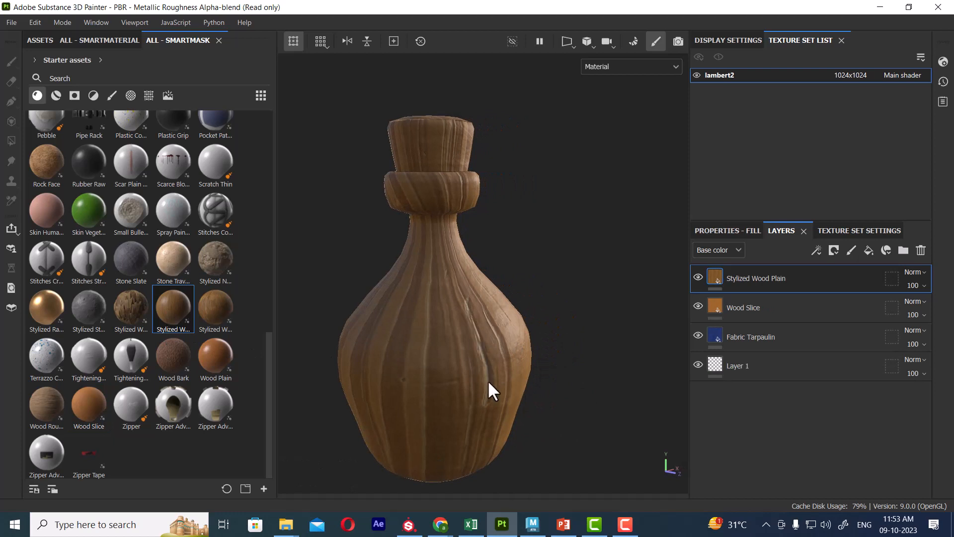
pyautogui.keyDown('alt'); pyautogui.moveTo(488, 381); pyautogui.dragTo(370, 393); pyautogui.keyUp('alt')
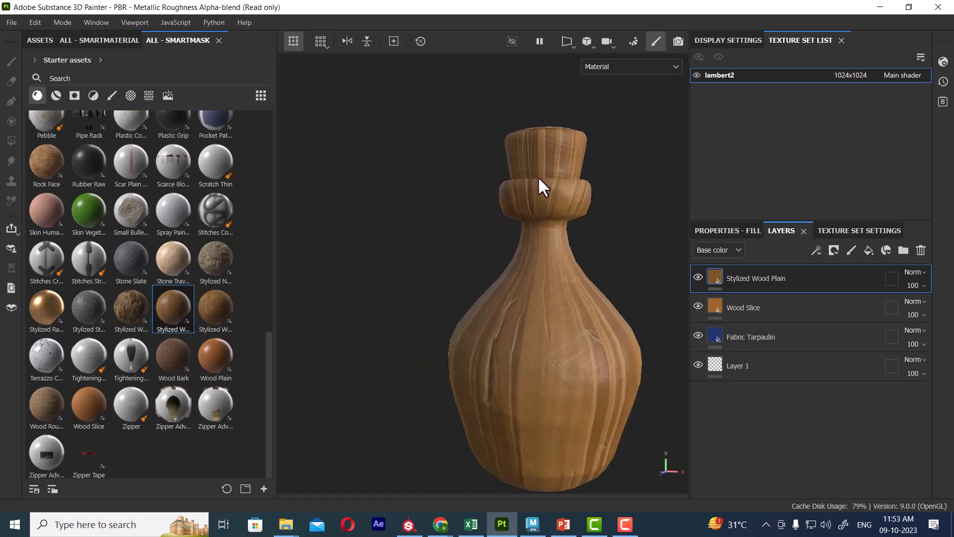
pyautogui.keyDown('alt'); pyautogui.moveTo(560, 219); pyautogui.dragTo(521, 210, button='middle'); pyautogui.keyUp('alt')
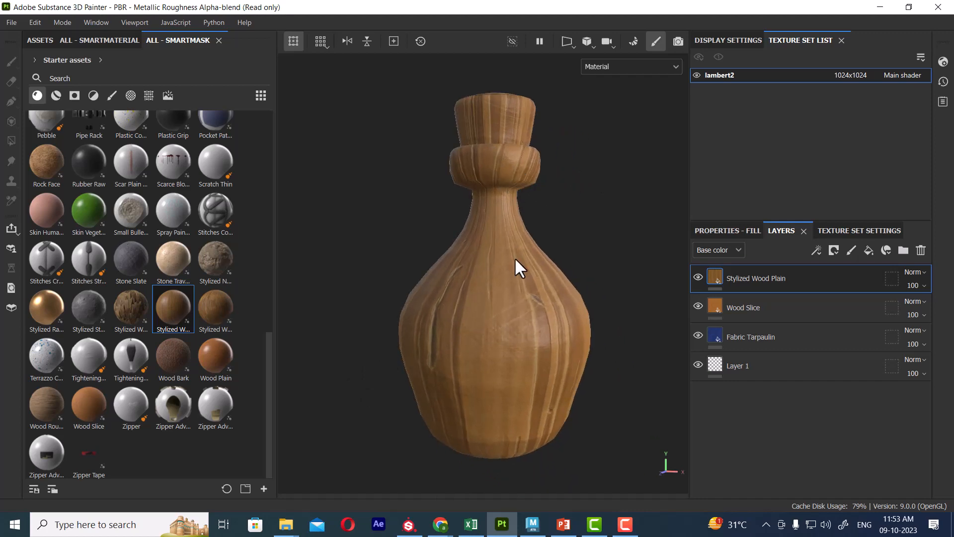
# Step: Switch to the browser, read the Smart materials description on the Navigation help page, and return to Painter
pyautogui.hotkey('alt', 'Tab')
pyautogui.scroll(-2, 398, 388)
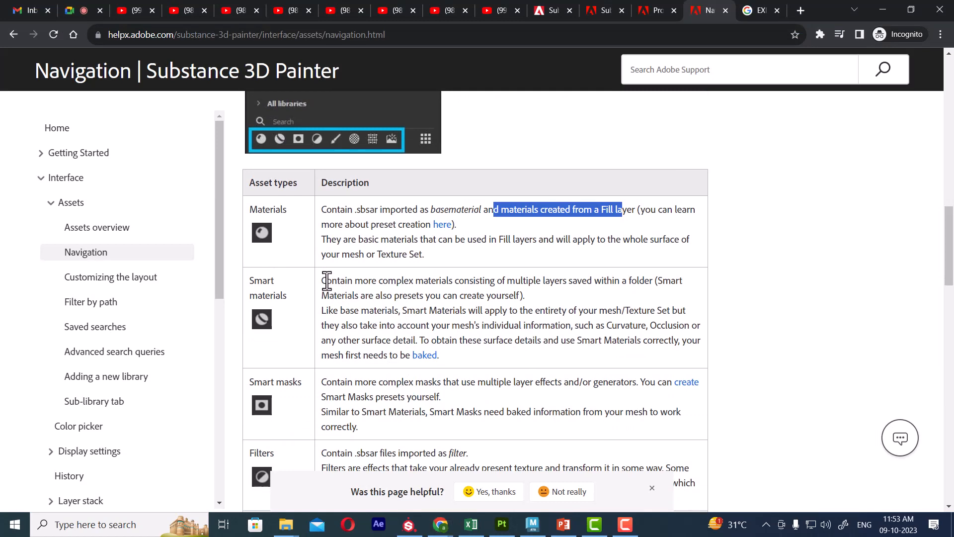
pyautogui.moveTo(326, 281); pyautogui.dragTo(637, 287)
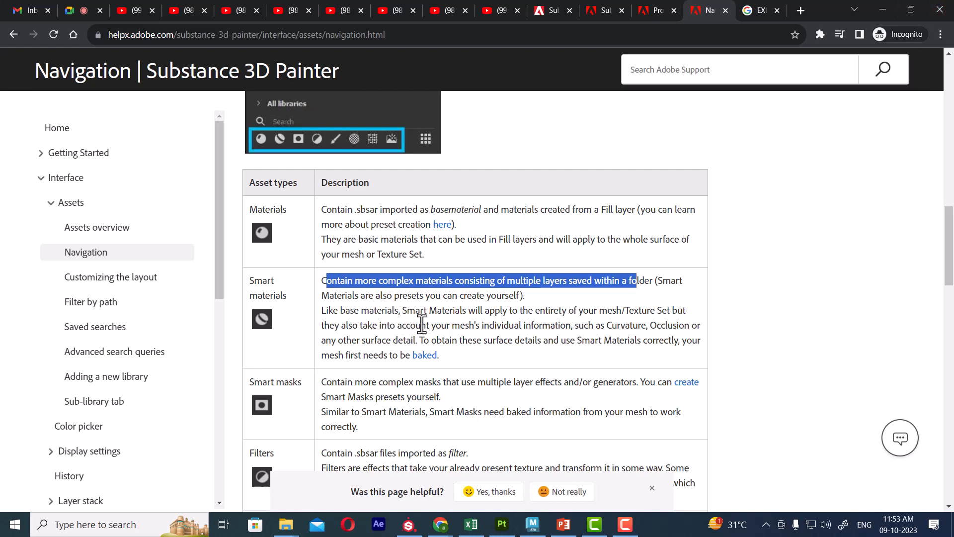
pyautogui.moveTo(342, 314); pyautogui.dragTo(636, 311)
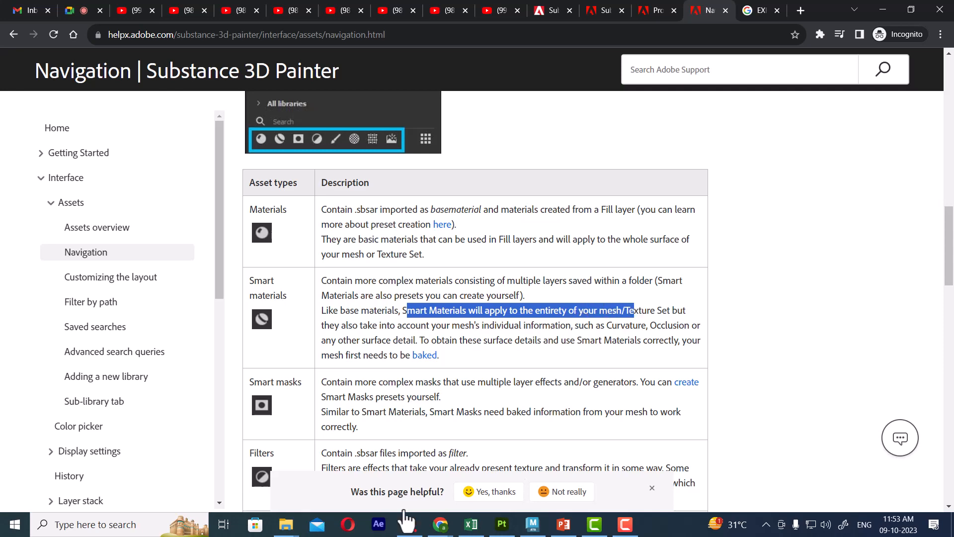
pyautogui.click(883, 10)
# Step: Show the smart materials in the asset library and apply Creature Teeth to the bottle above the wood layers
pyautogui.click(56, 93)
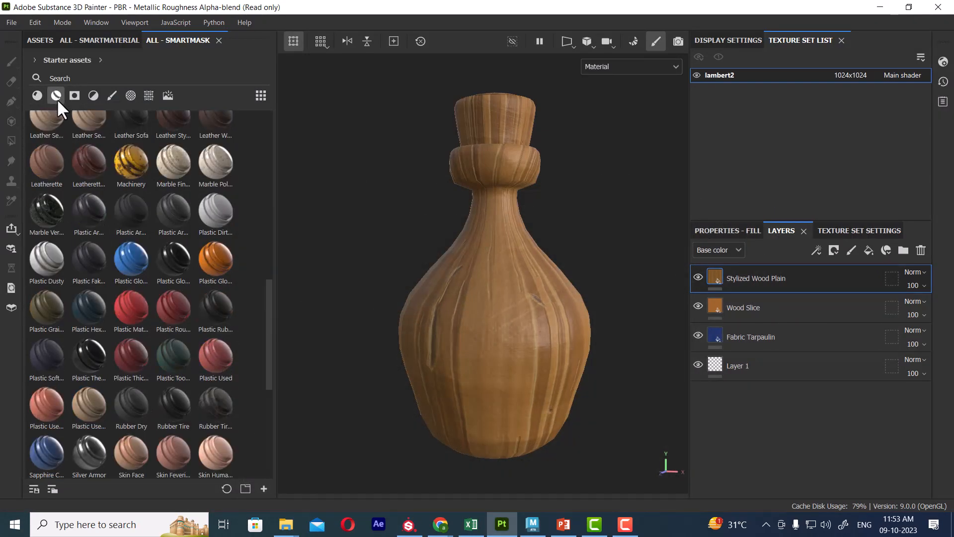
pyautogui.scroll(10, 93, 341)
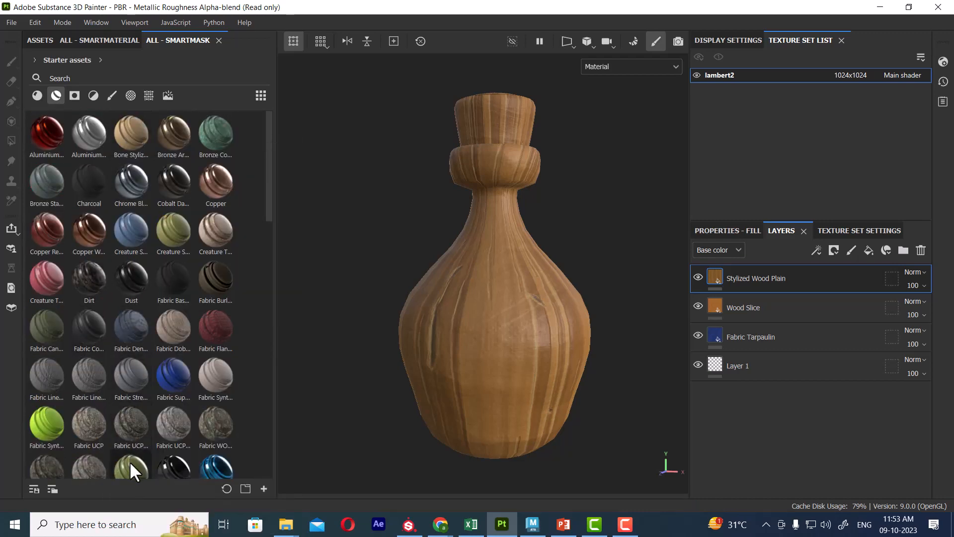
pyautogui.moveTo(223, 236); pyautogui.dragTo(464, 251)
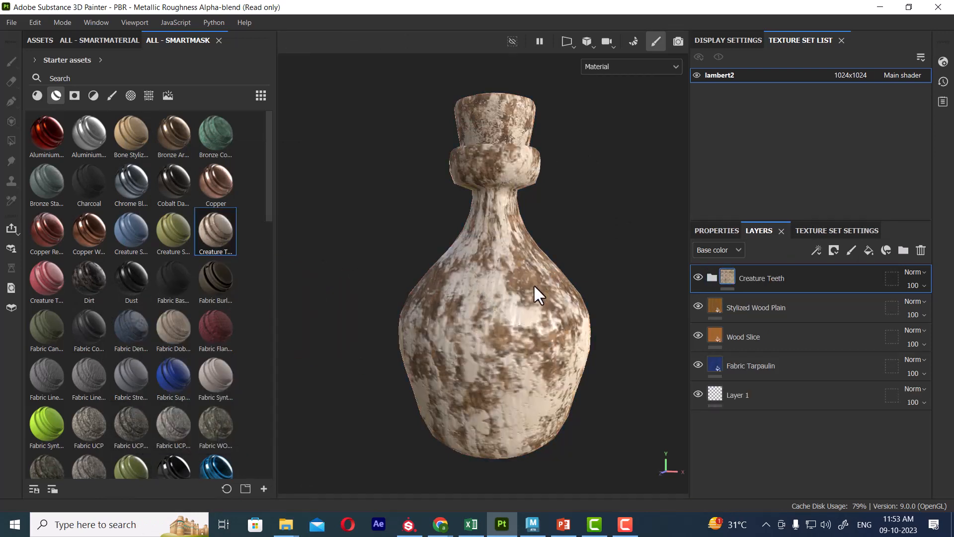
pyautogui.keyDown('alt'); pyautogui.moveTo(587, 268); pyautogui.dragTo(535, 254); pyautogui.keyUp('alt')
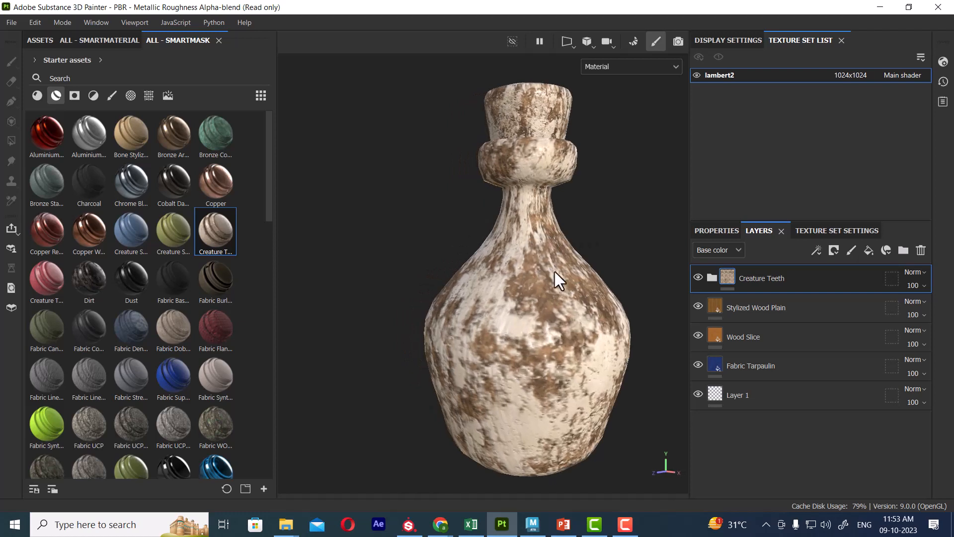
# Step: Apply the Dust and Machinery smart materials to the bottle as new layers above Creature Teeth
pyautogui.keyDown('alt'); pyautogui.moveTo(562, 270); pyautogui.dragTo(529, 267, button='middle'); pyautogui.keyUp('alt')
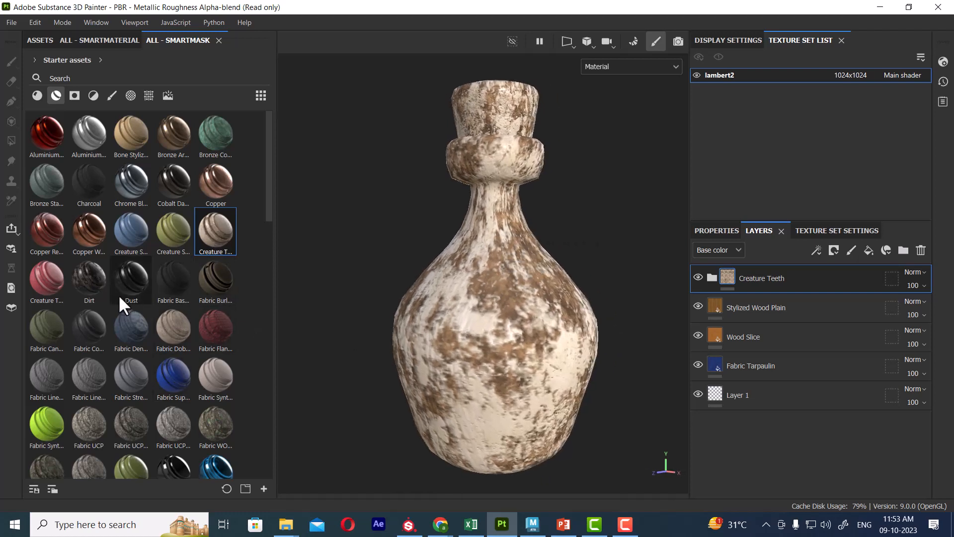
pyautogui.moveTo(118, 294); pyautogui.dragTo(542, 341)
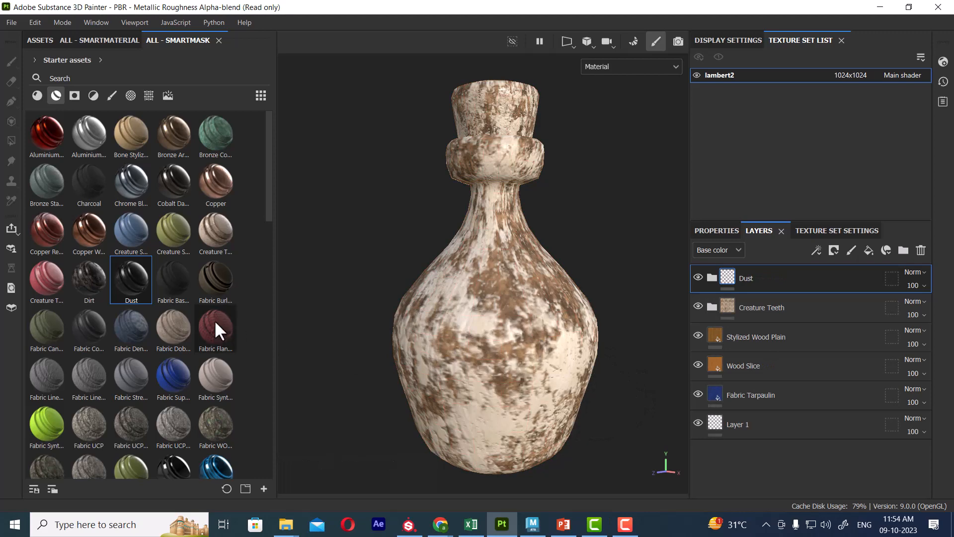
pyautogui.keyDown('alt'); pyautogui.moveTo(537, 326); pyautogui.dragTo(568, 297); pyautogui.keyUp('alt')
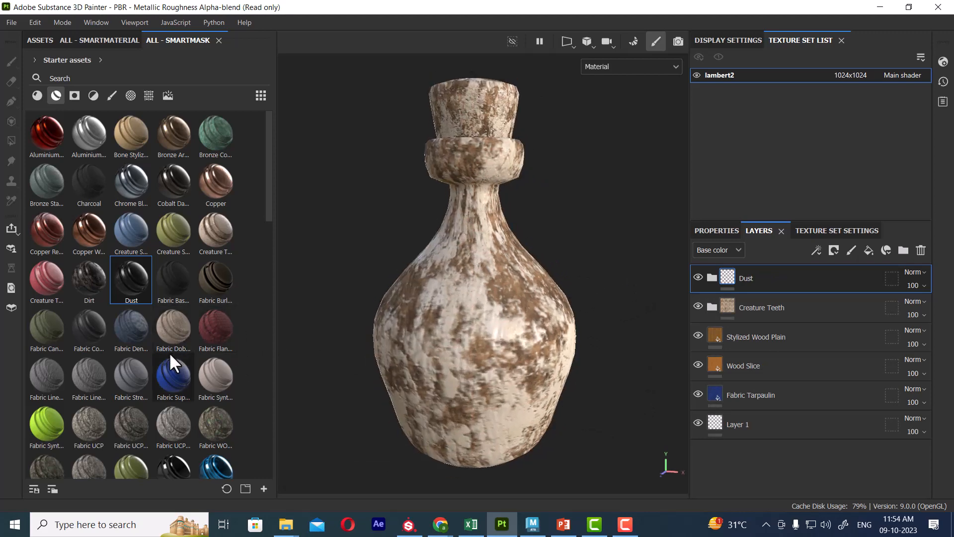
pyautogui.scroll(-6, 175, 370)
pyautogui.moveTo(132, 410); pyautogui.dragTo(523, 339)
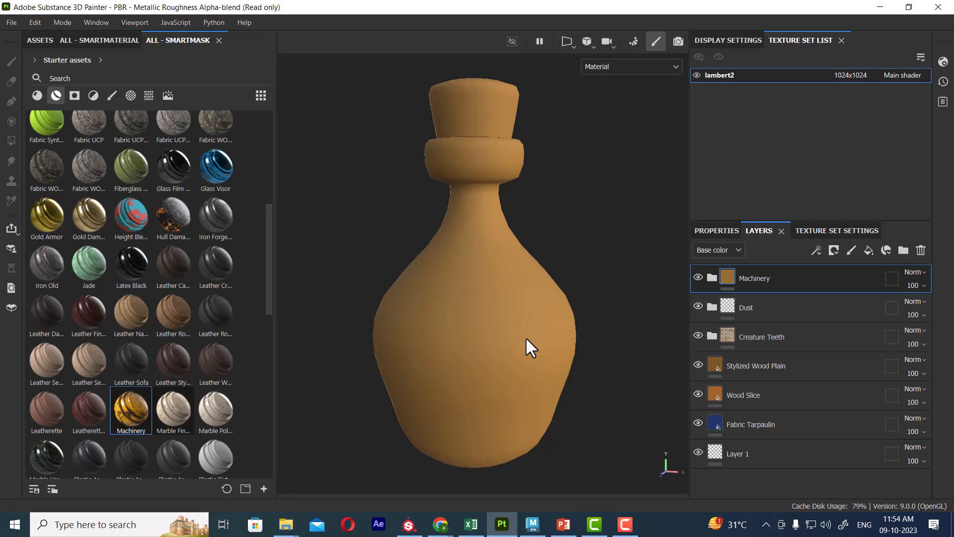
pyautogui.keyDown('alt'); pyautogui.moveTo(603, 260); pyautogui.dragTo(564, 289); pyautogui.keyUp('alt')
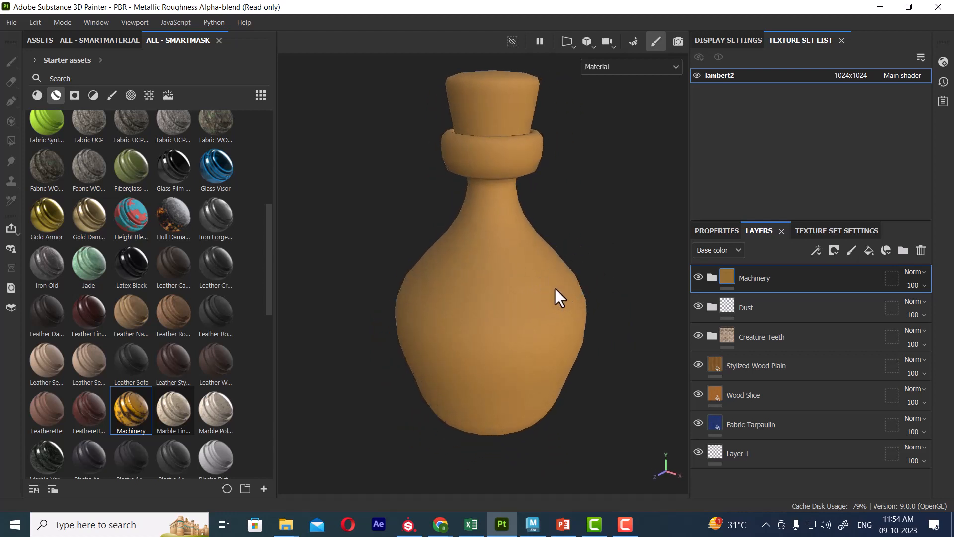
# Step: Open mesh map baking for lambert2, set the output size to 1024, and enable Apply Diffusion and Use Low Poly Mesh as High Poly Mesh
pyautogui.click(821, 230)
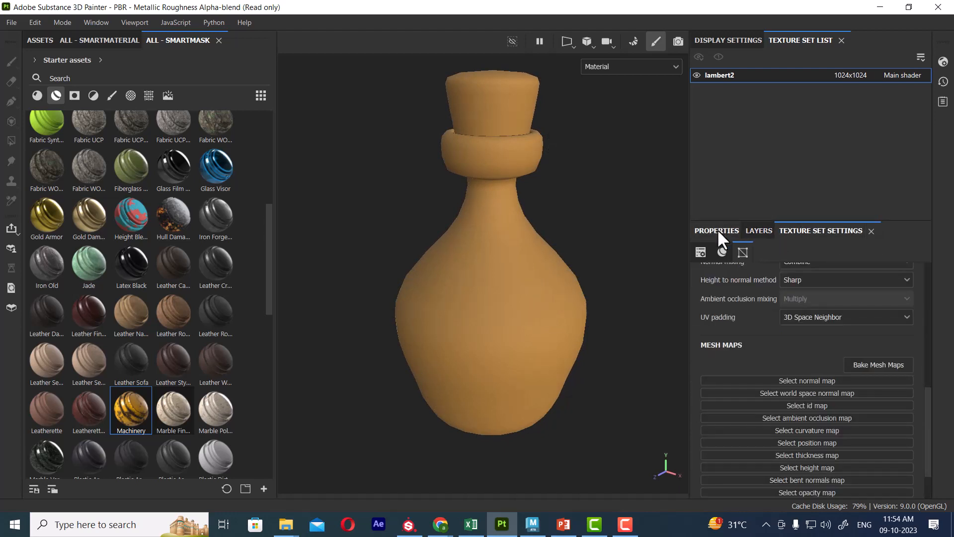
pyautogui.scroll(-1, 804, 368)
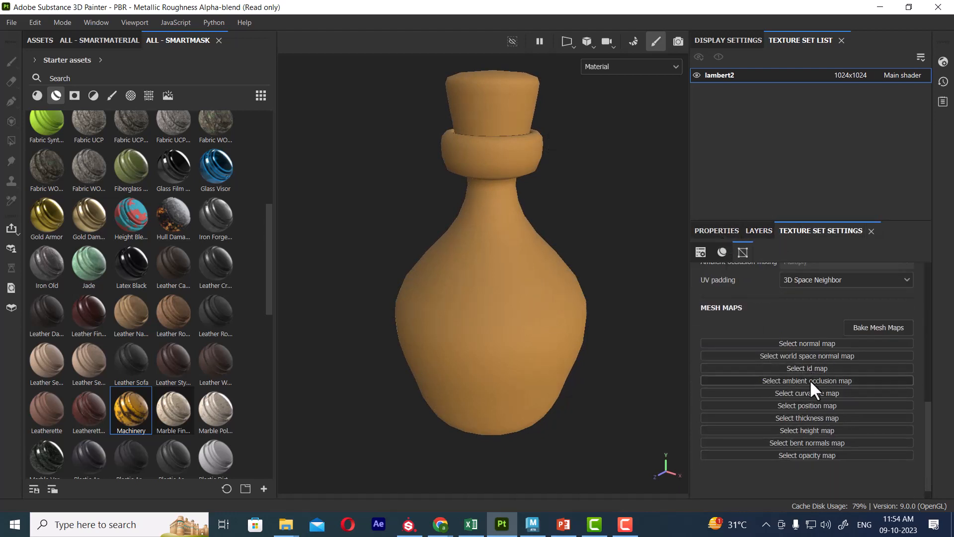
pyautogui.click(879, 327)
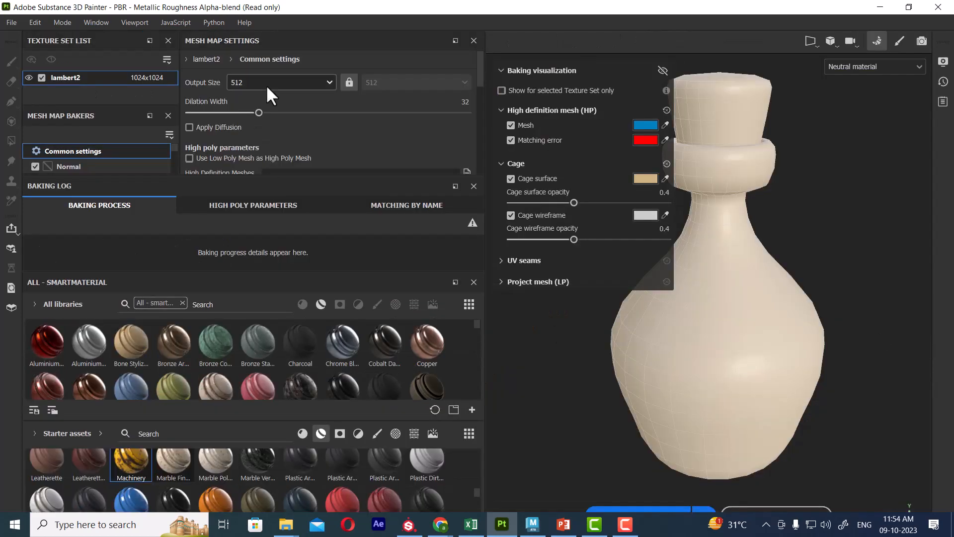
pyautogui.click(298, 79)
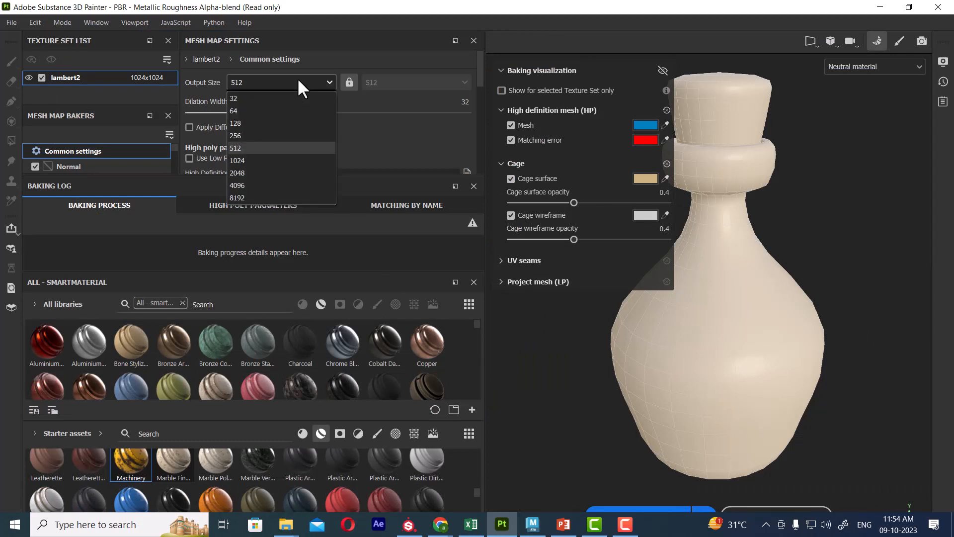
pyautogui.click(264, 159)
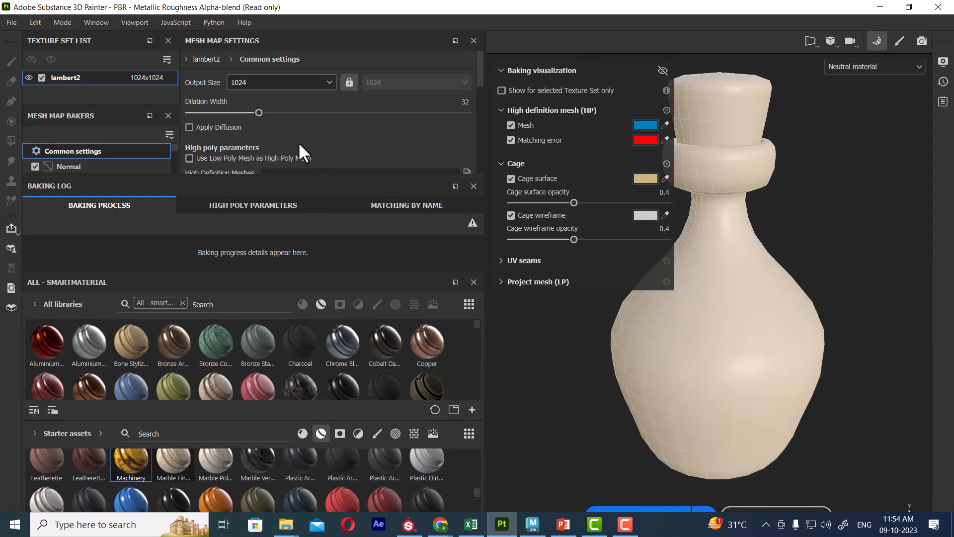
pyautogui.click(189, 128)
pyautogui.scroll(-1, 345, 136)
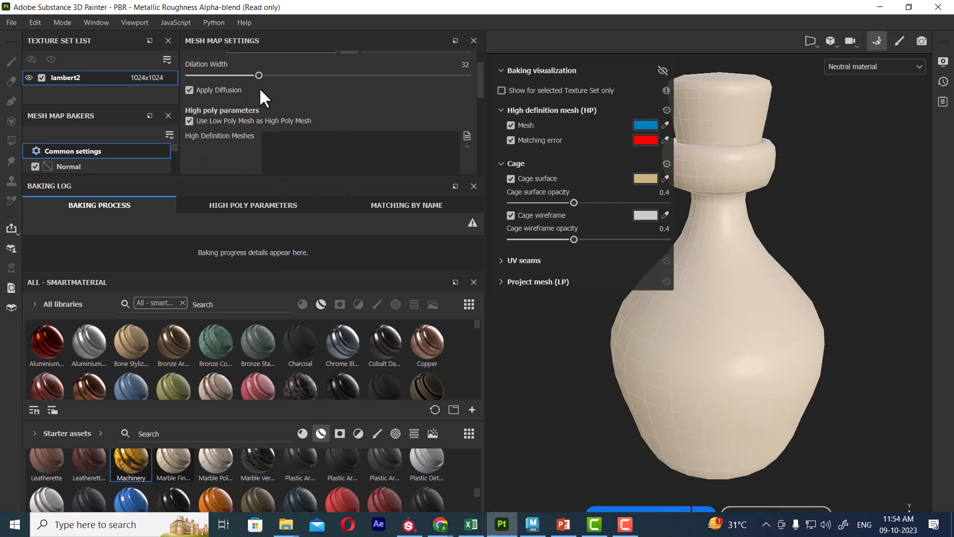
# Step: Set the antialiasing of the common mesh map settings to Supersampling 16x
pyautogui.scroll(-1, 313, 132)
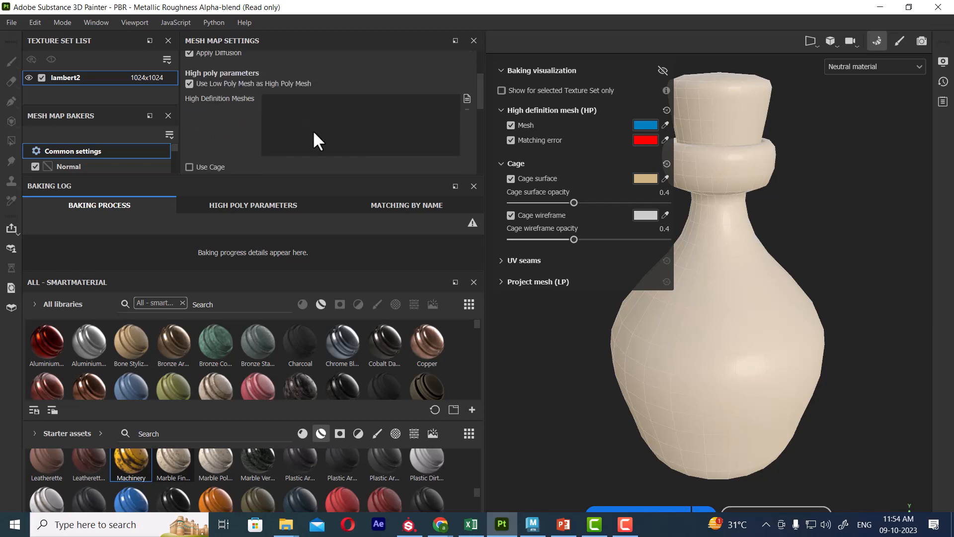
pyautogui.scroll(-4, 315, 131)
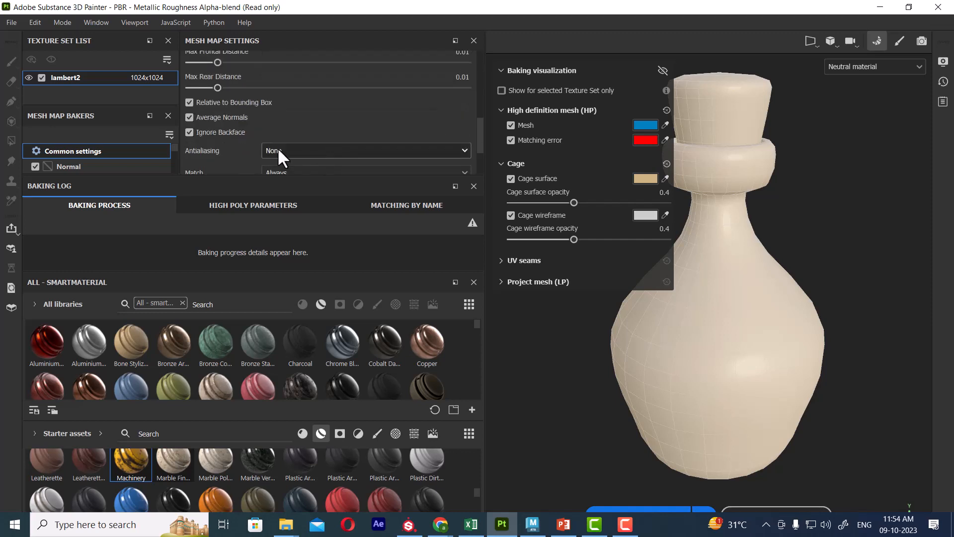
pyautogui.scroll(-2, 378, 125)
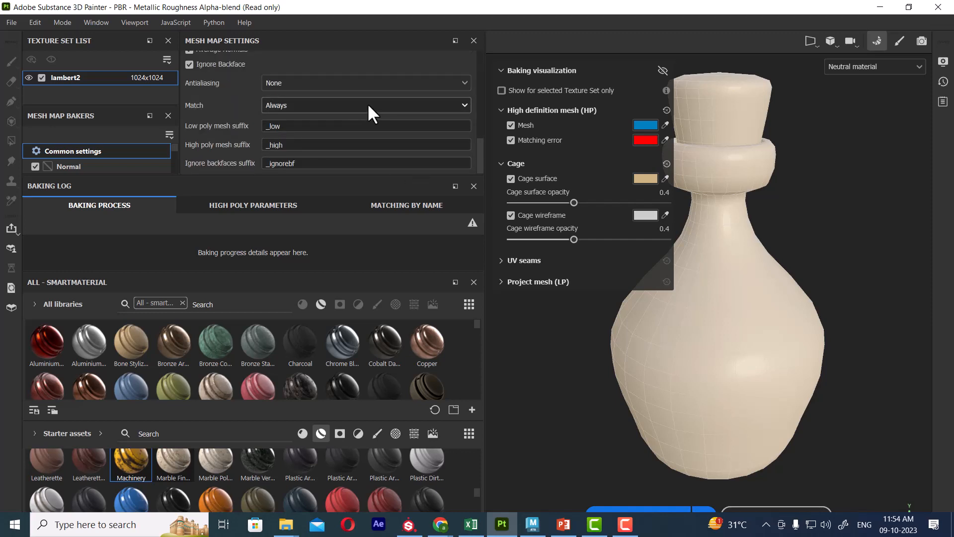
pyautogui.click(300, 85)
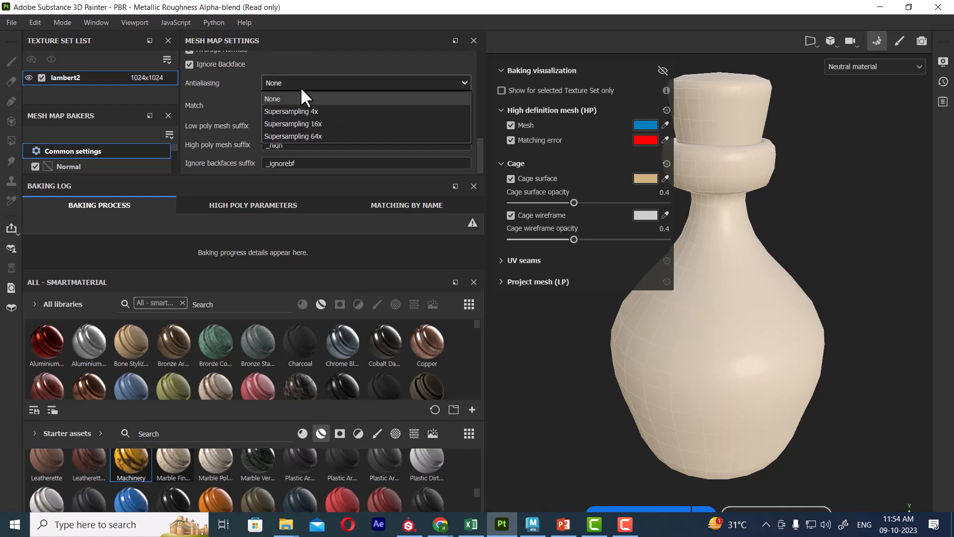
pyautogui.click(311, 124)
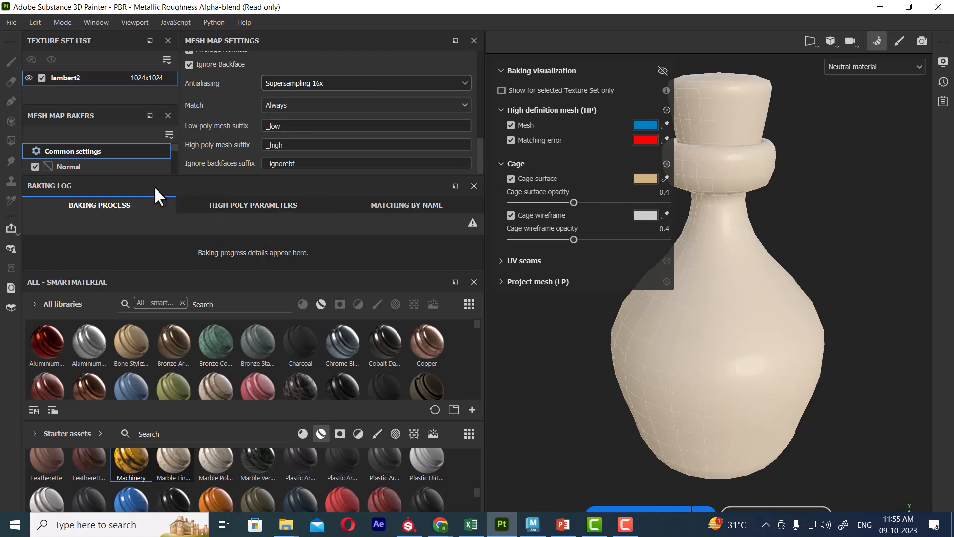
# Step: Review the High Poly Parameters and Matching by Name logs and the high definition mesh visualization, ending on the baking process log
pyautogui.click(276, 205)
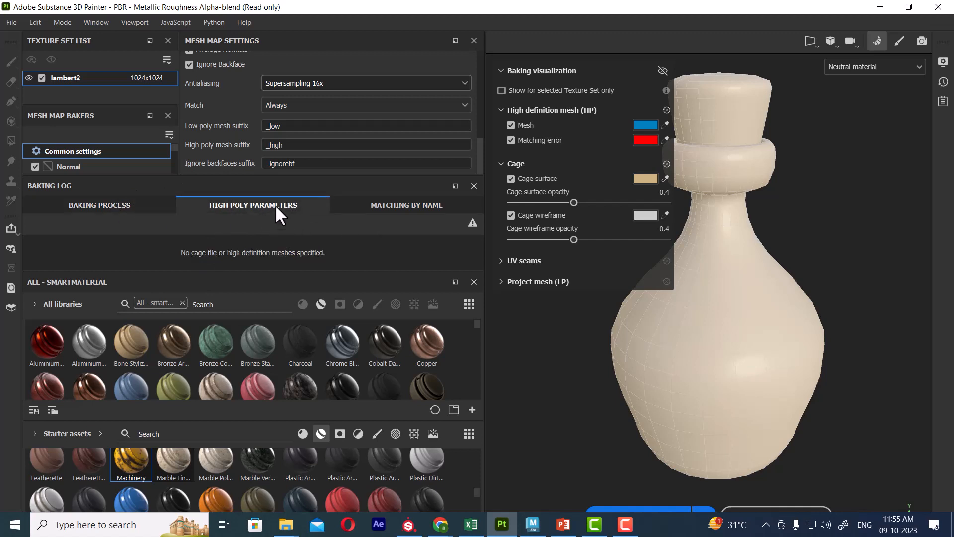
pyautogui.click(408, 204)
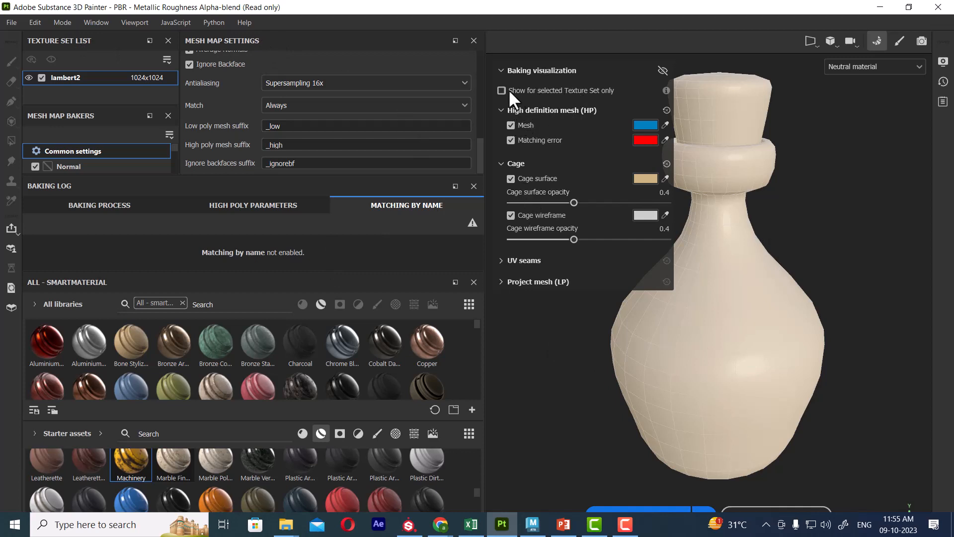
pyautogui.scroll(-1, 543, 218)
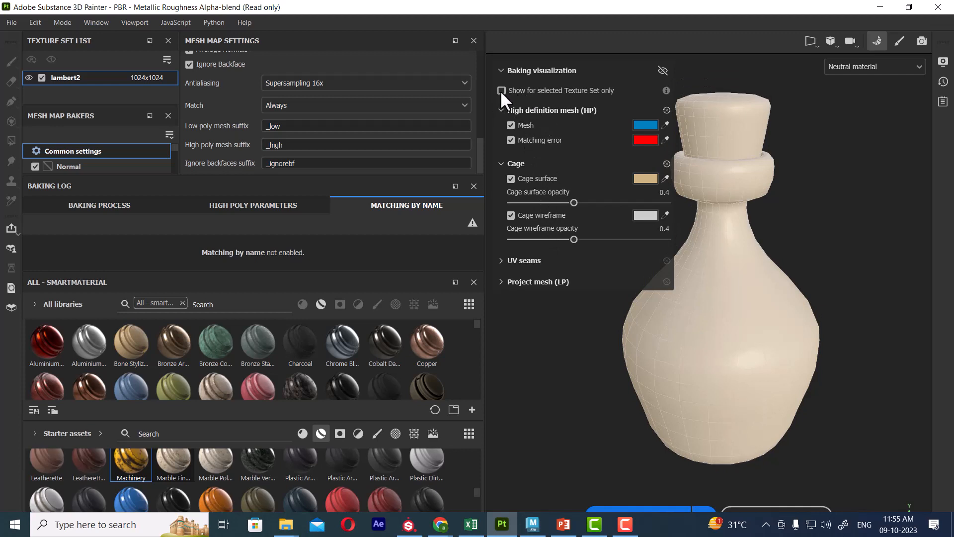
pyautogui.click(510, 124)
pyautogui.click(510, 124)
pyautogui.scroll(6, 274, 129)
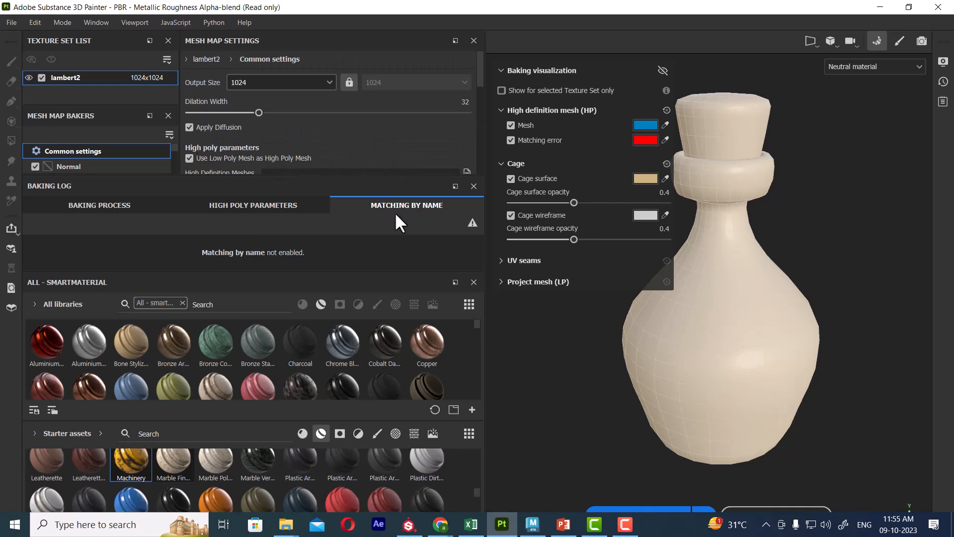
pyautogui.click(108, 206)
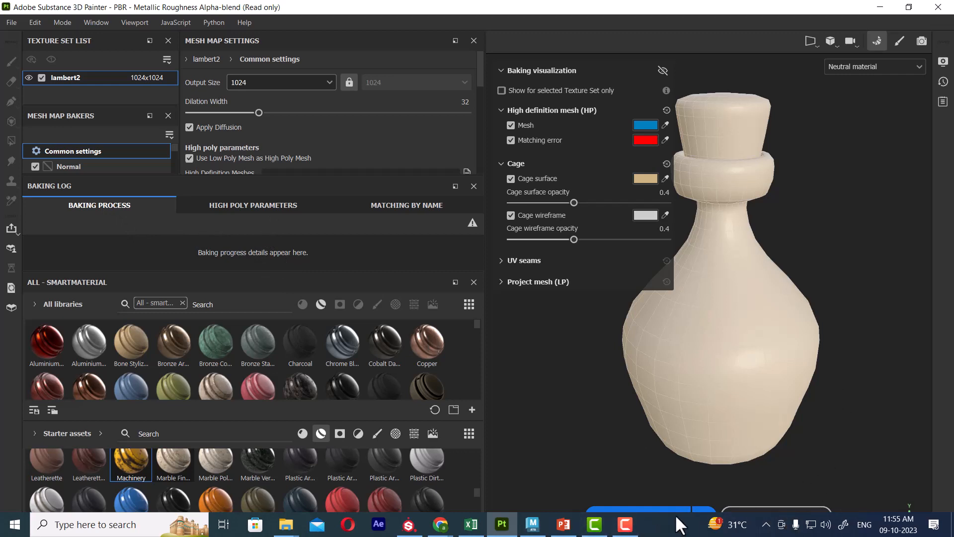
# Step: Minimize the Windows display settings, bake the selected textures for lambert2, and return to painting mode
pyautogui.click(625, 529)
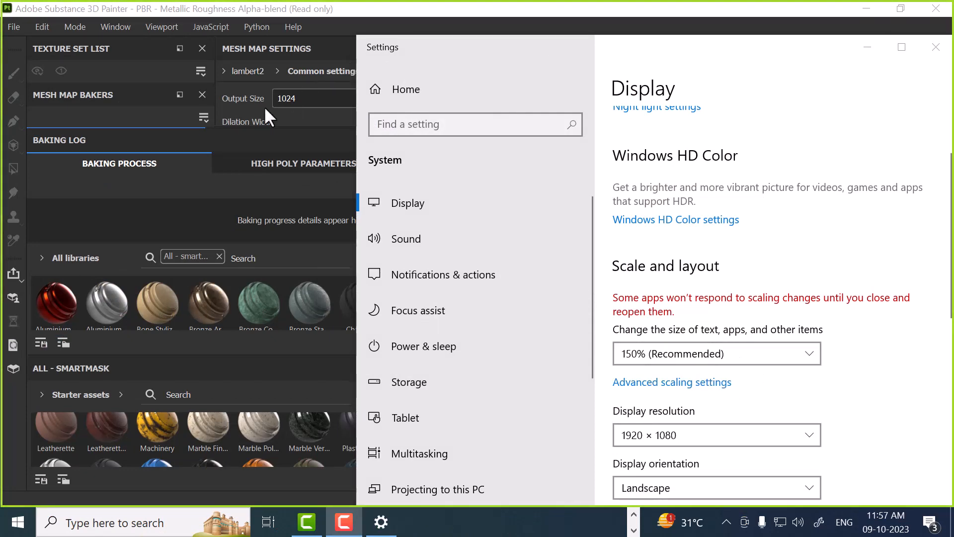
pyautogui.click(867, 47)
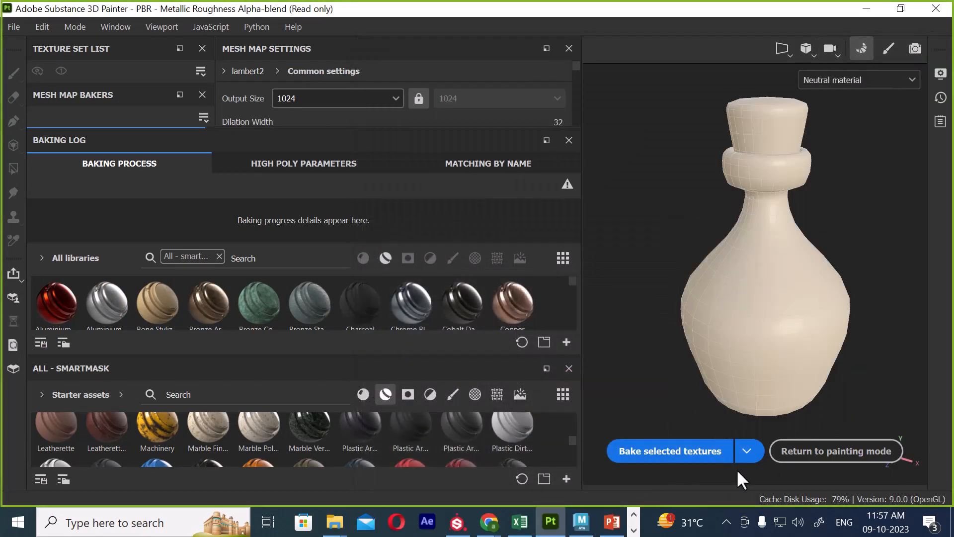
pyautogui.click(673, 450)
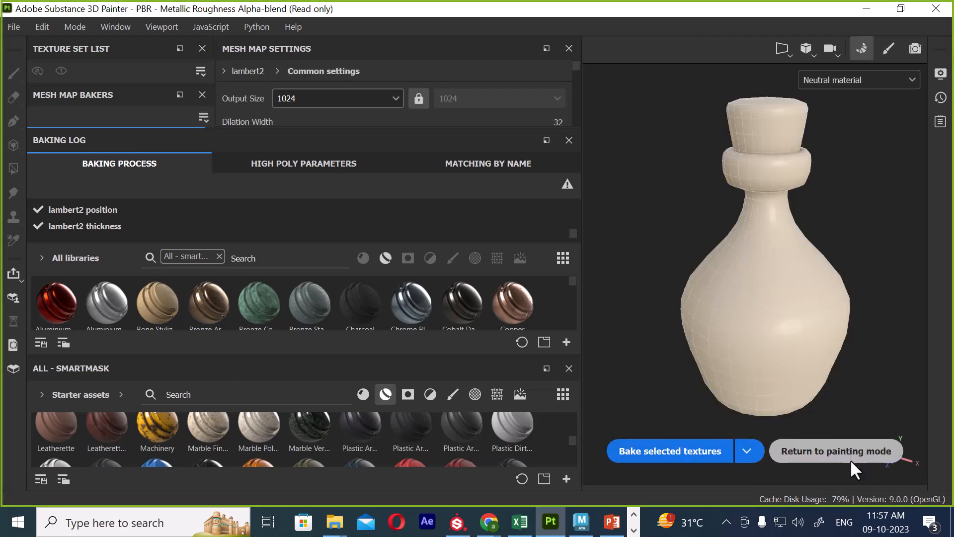
pyautogui.click(818, 449)
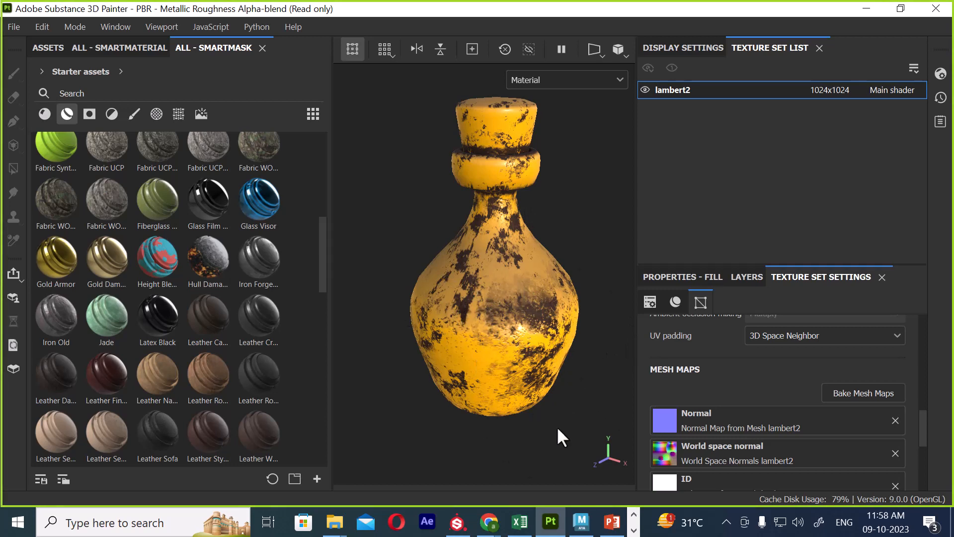
# Step: Examine the Machinery finish on the bottle, its layer stack, and the display settings, ending on the texture set list
pyautogui.moveTo(558, 439)
pyautogui.keyDown('alt'); pyautogui.mouseDown()
pyautogui.moveTo(549, 375)
pyautogui.moveTo(513, 337)
pyautogui.moveTo(613, 350)
pyautogui.mouseUp(); pyautogui.keyUp('alt')
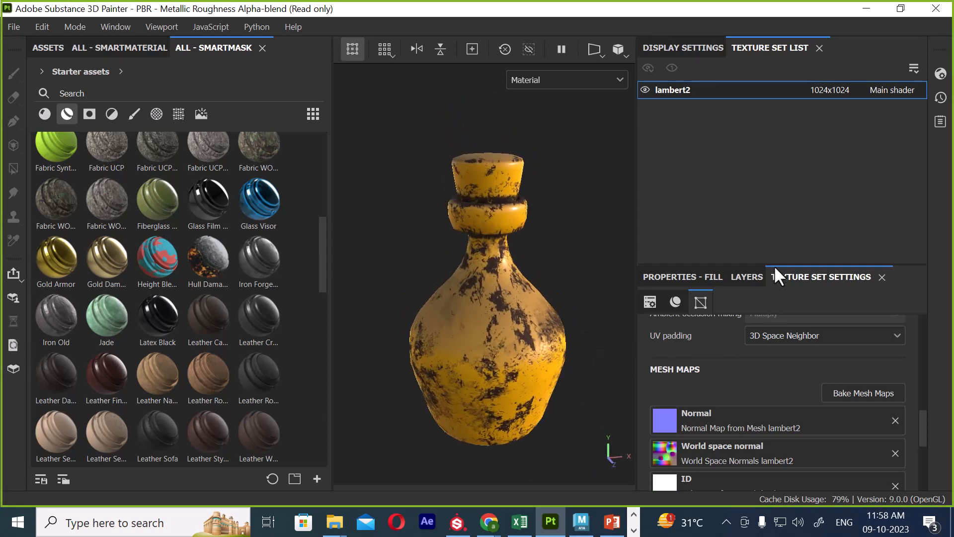
pyautogui.click(746, 277)
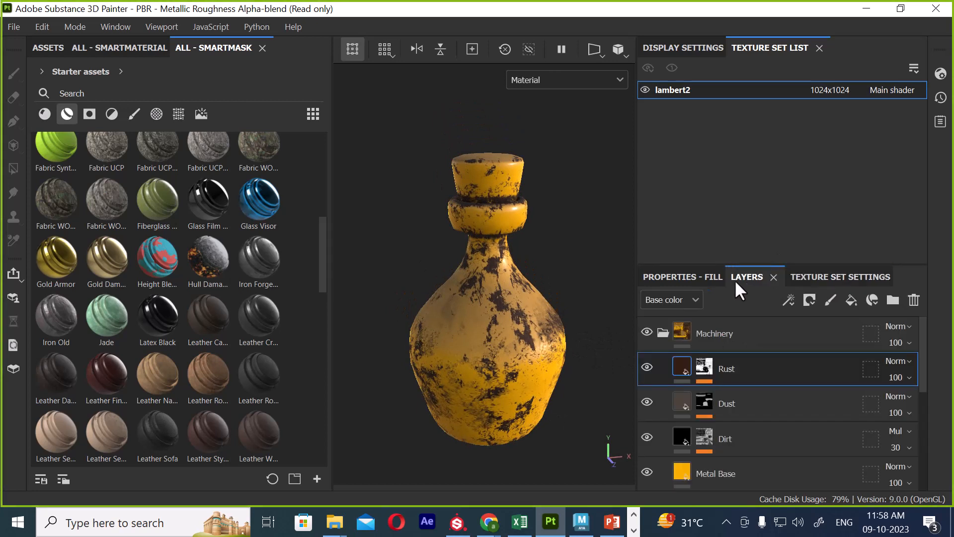
pyautogui.click(661, 43)
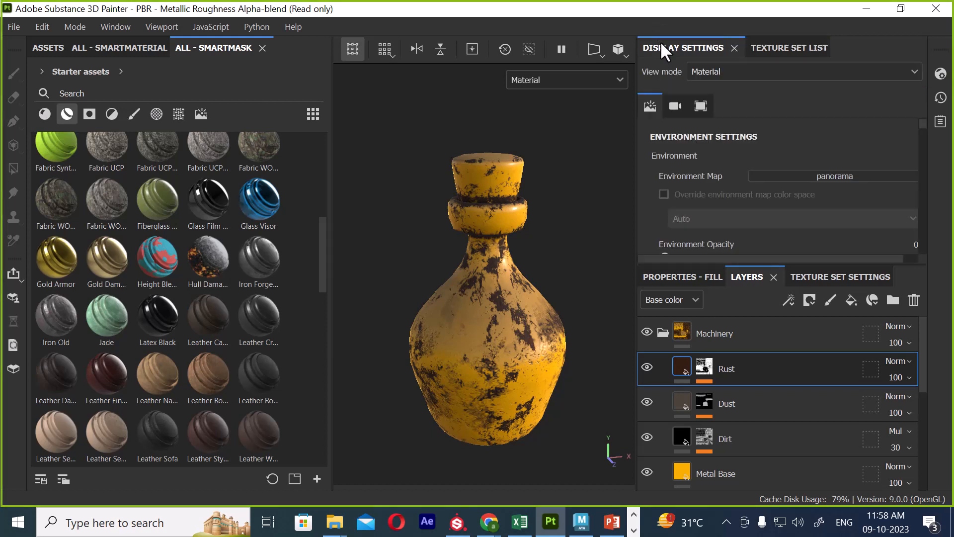
pyautogui.click(782, 46)
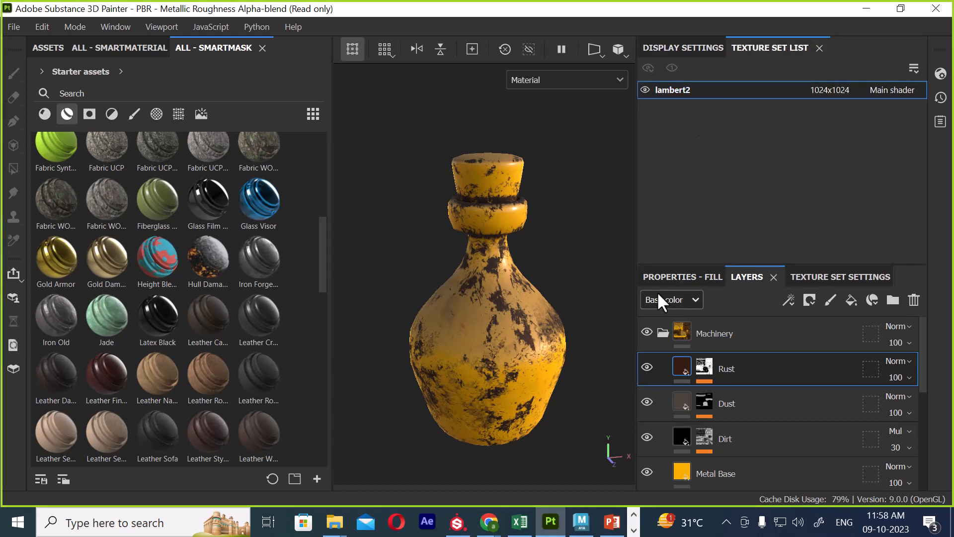
# Step: Enlarge the properties area, review the Rust layer's fill and material properties, and collapse the Machinery folder in the layer stack
pyautogui.click(661, 277)
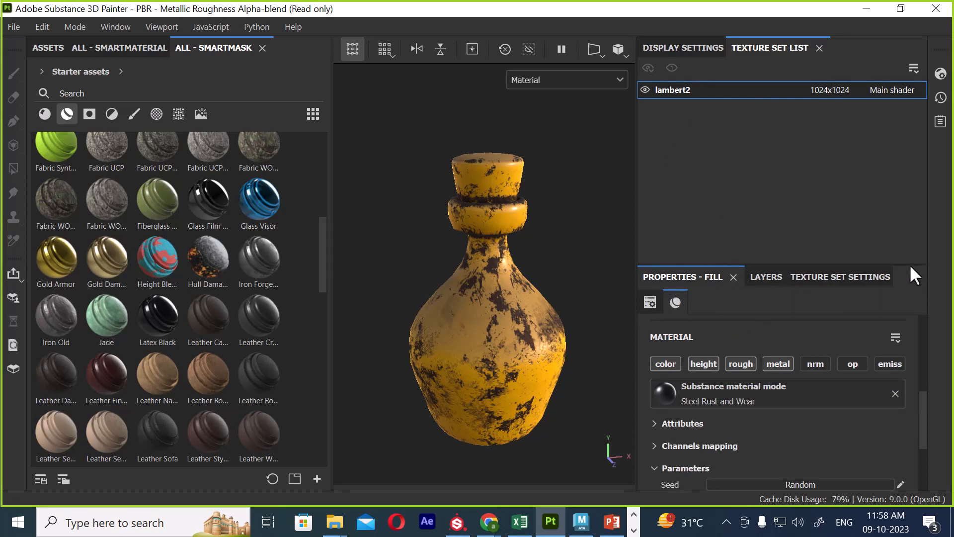
pyautogui.moveTo(909, 264); pyautogui.dragTo(911, 192)
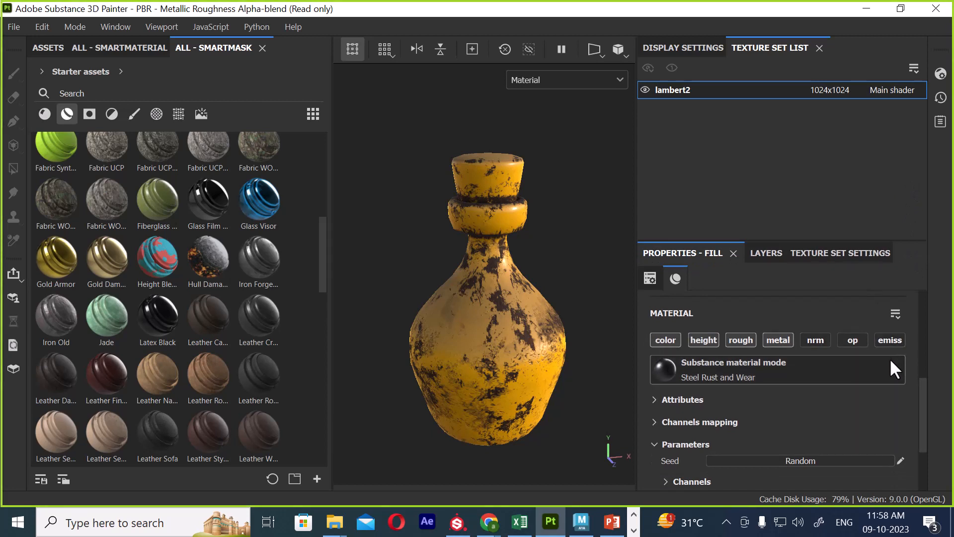
pyautogui.click(851, 339)
pyautogui.click(650, 279)
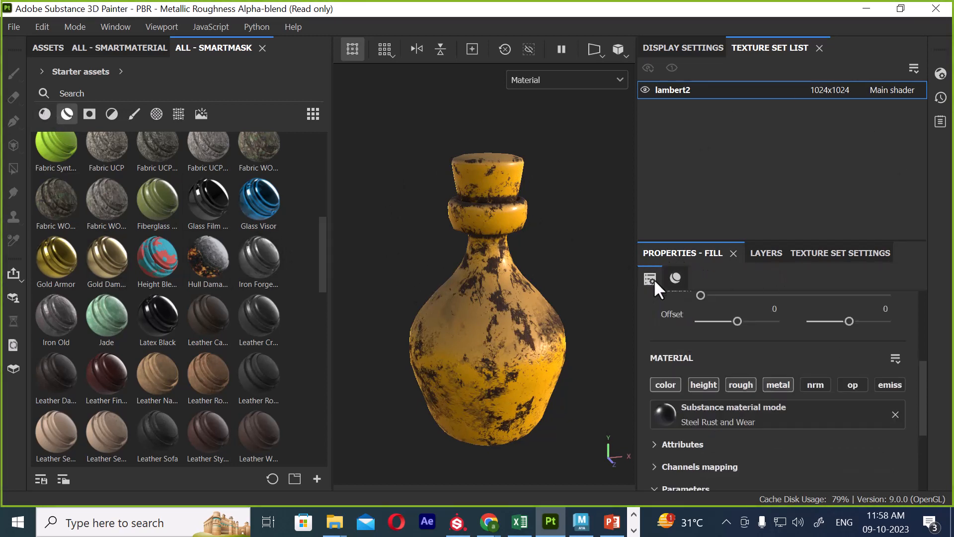
pyautogui.click(672, 279)
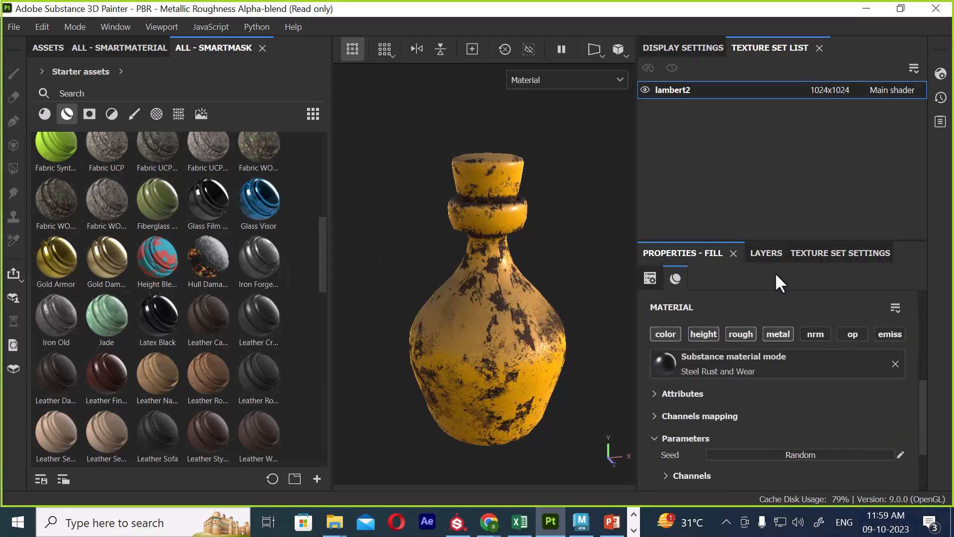
pyautogui.click(778, 254)
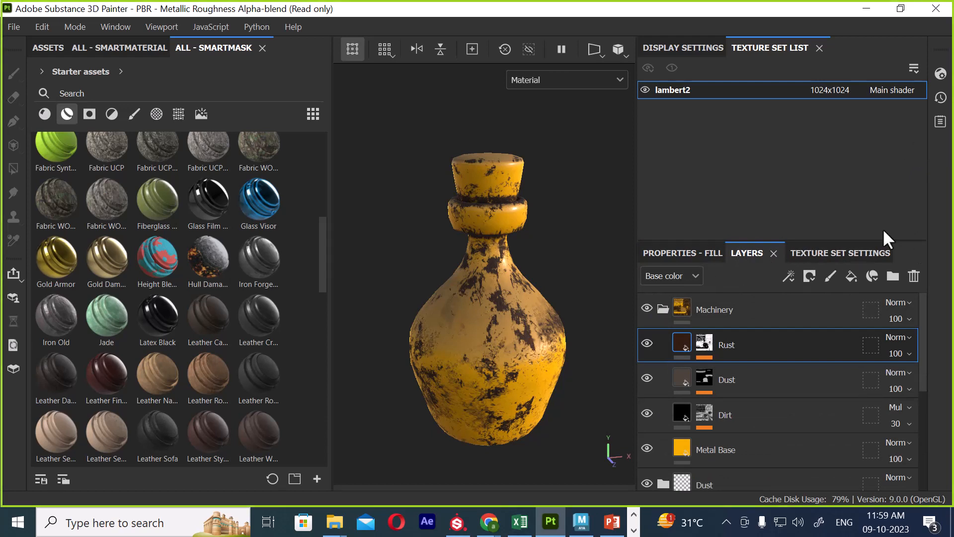
pyautogui.click(663, 308)
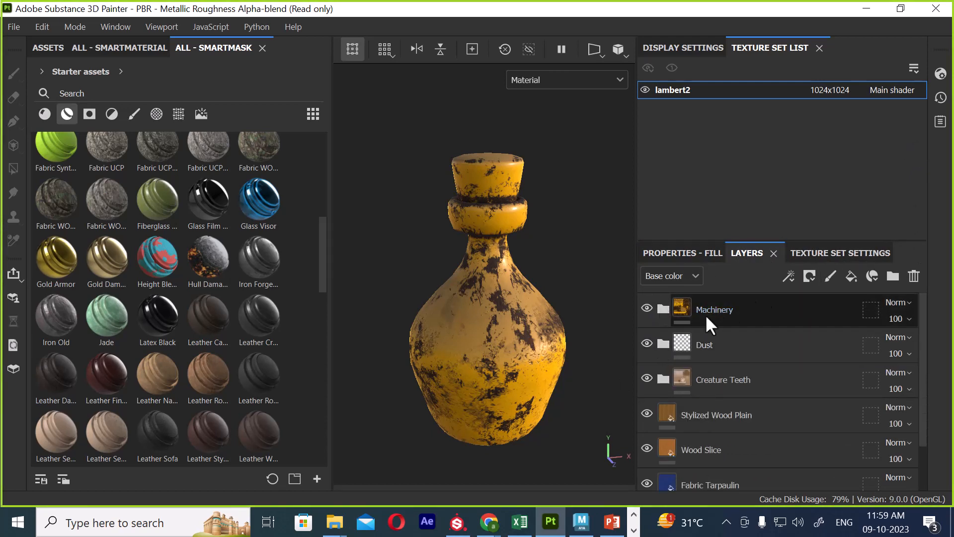
# Step: Hide the Rust, Dust and Dirt layers inside the Machinery folder and collapse the folder
pyautogui.click(663, 308)
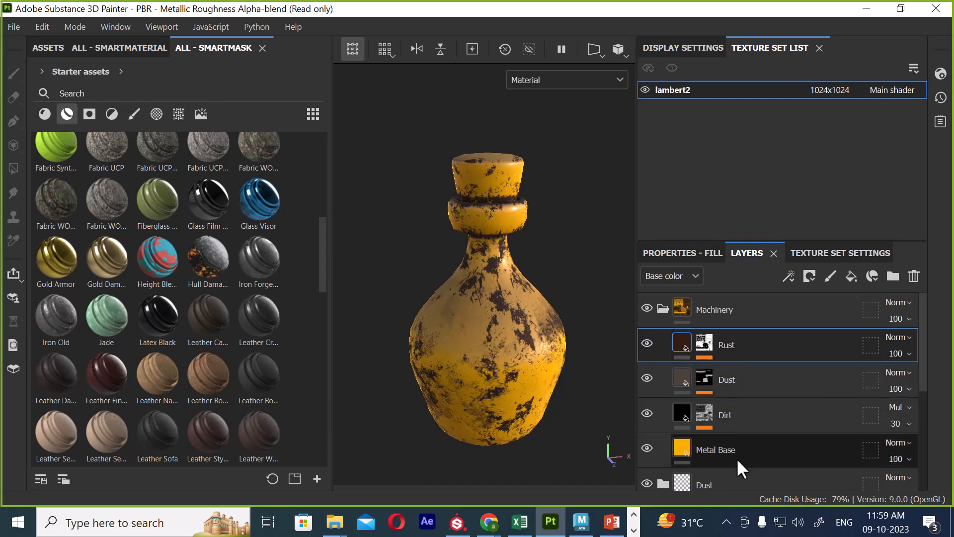
pyautogui.click(648, 343)
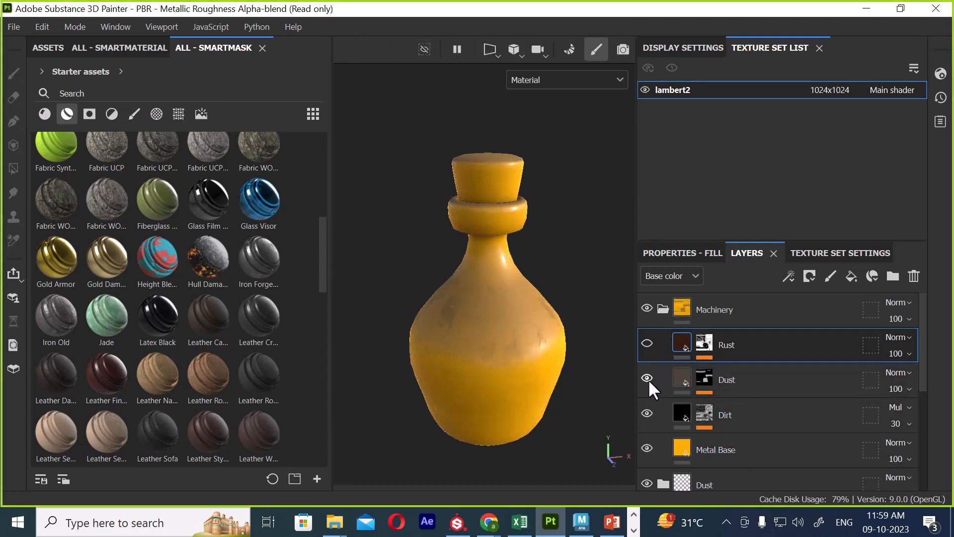
pyautogui.click(647, 377)
pyautogui.click(647, 413)
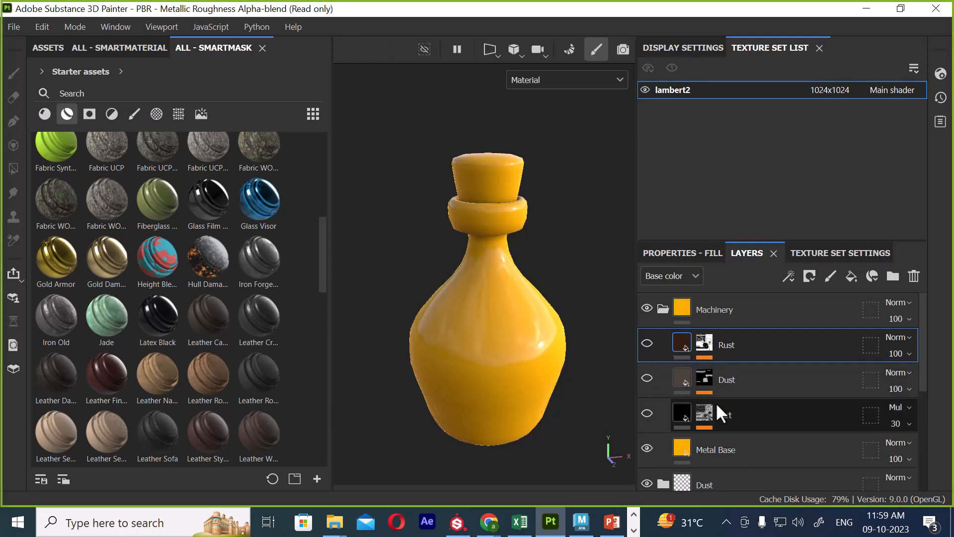
pyautogui.click(663, 308)
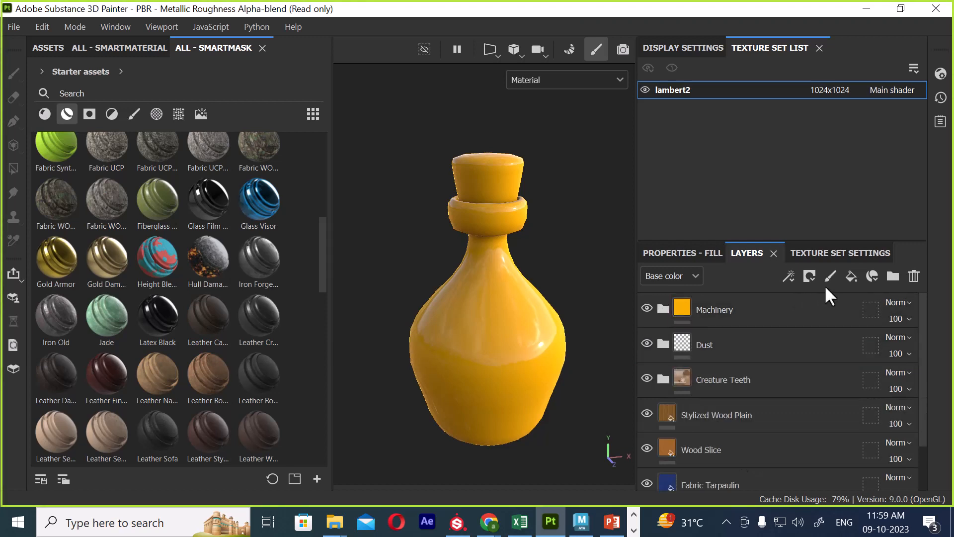
# Step: Add a fill layer above Rust in the Machinery folder and collapse the folder
pyautogui.click(857, 277)
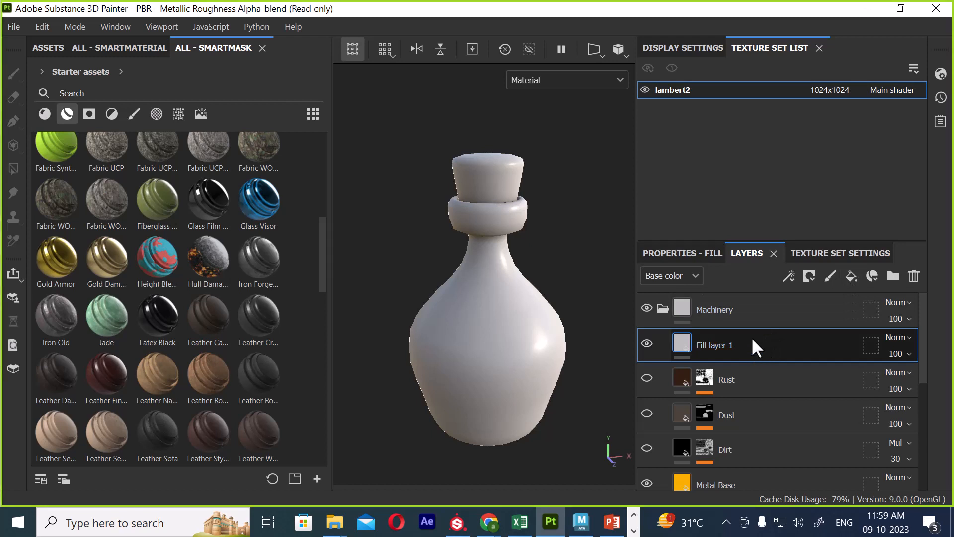
pyautogui.click(663, 310)
pyautogui.click(883, 317)
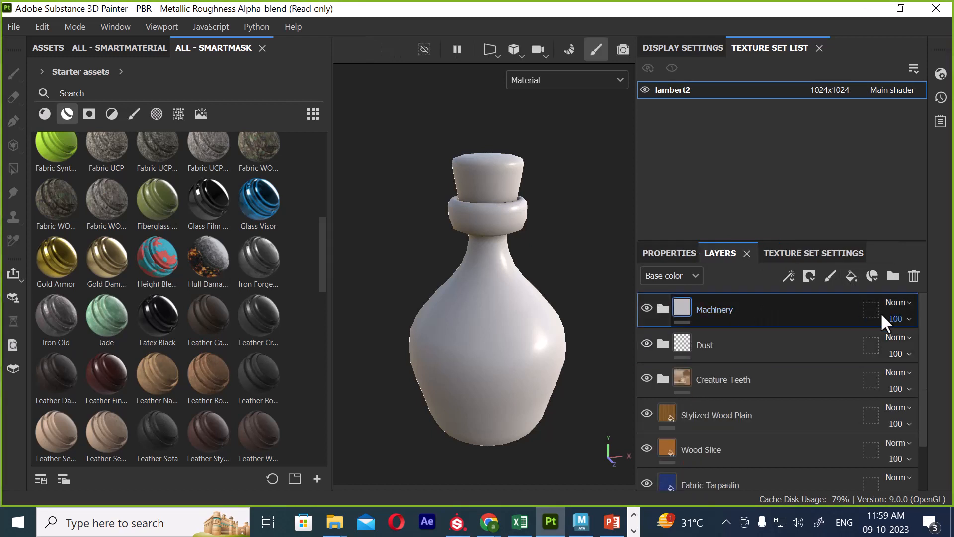
# Step: Delete every layer and folder in the layer stack, from Machinery down to Layer 1
pyautogui.scroll(-1, 752, 373)
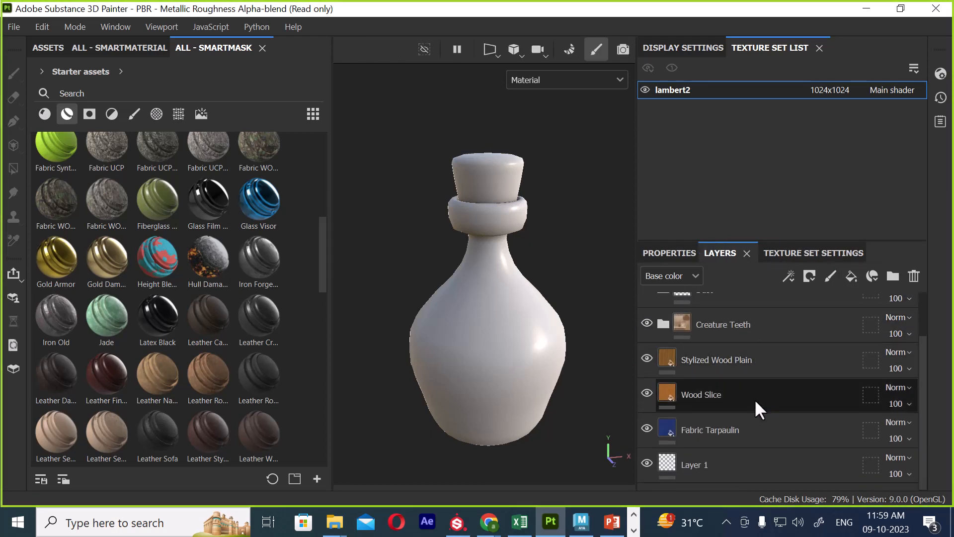
pyautogui.click(739, 459)
pyautogui.hotkey('ctrl', 'a')
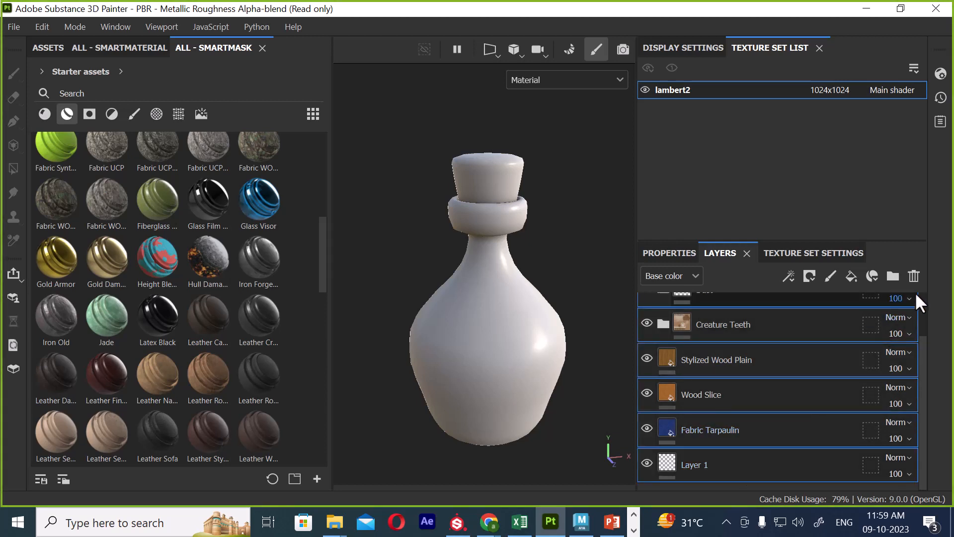
pyautogui.click(915, 276)
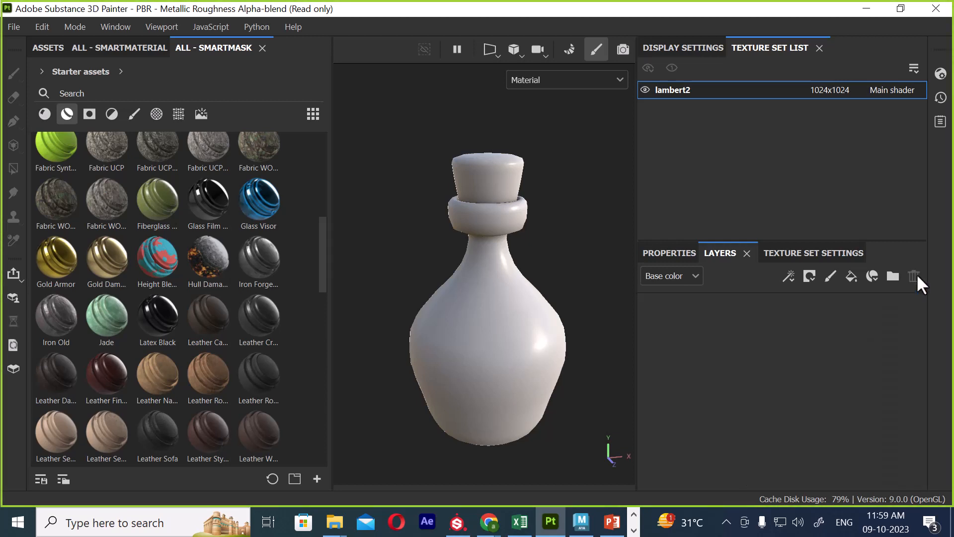
# Step: Add a fill layer, set its base color to red, and return to the layer stack
pyautogui.click(850, 277)
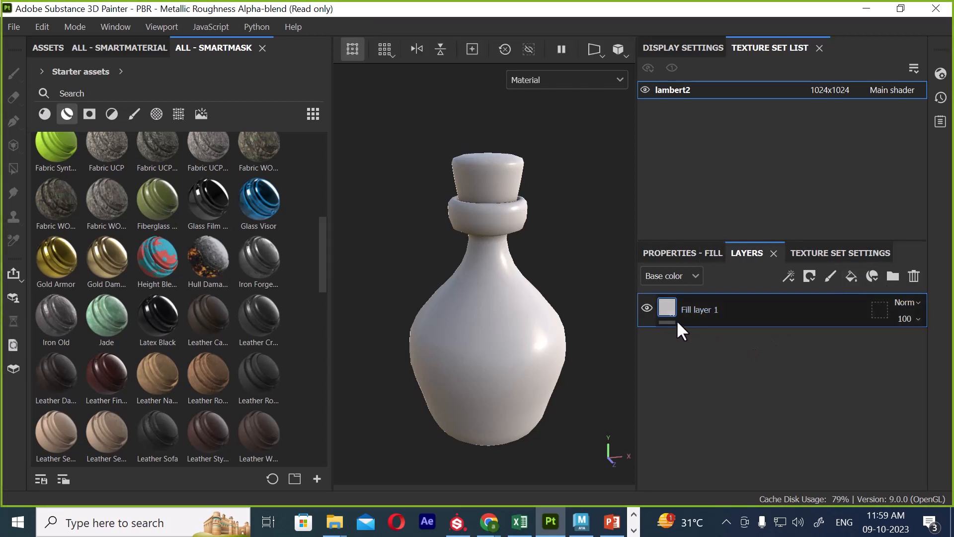
pyautogui.click(692, 253)
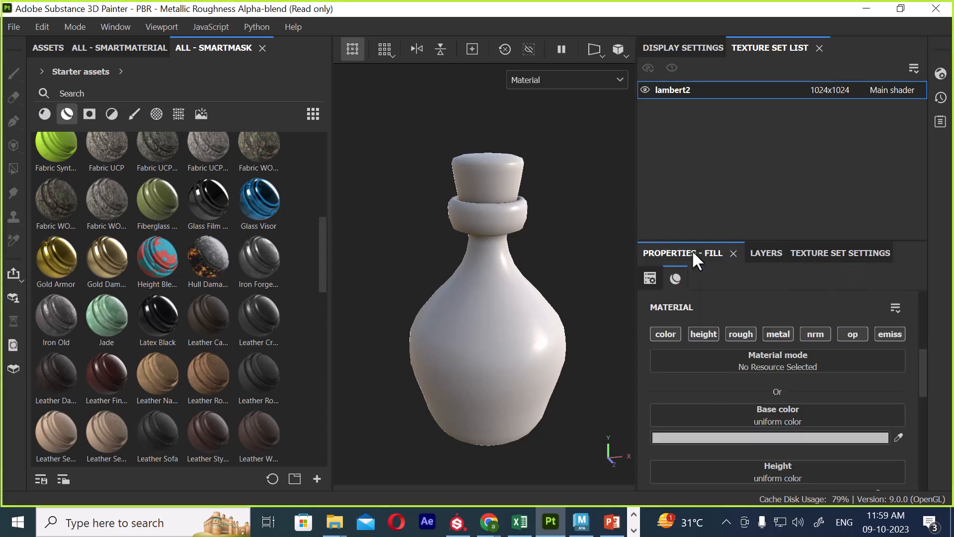
pyautogui.click(745, 438)
pyautogui.click(937, 411)
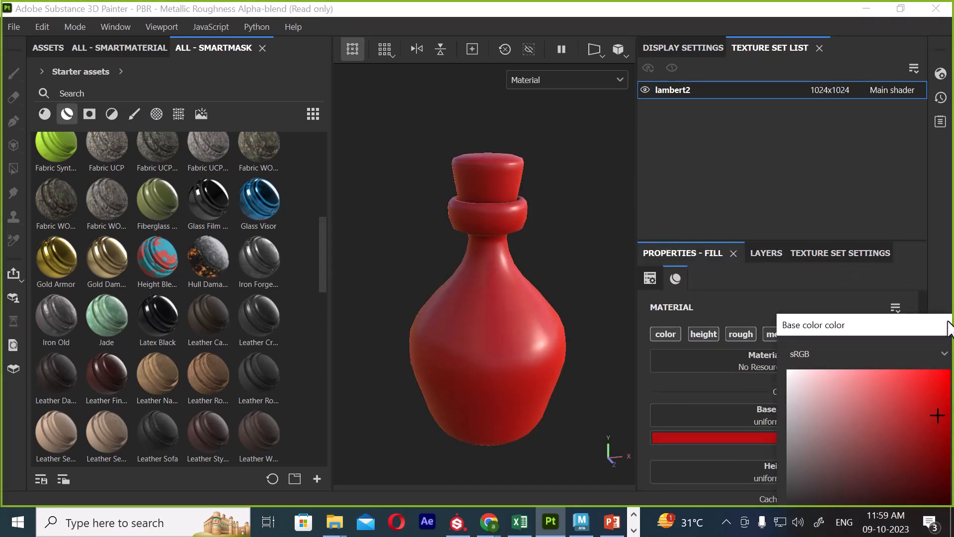
pyautogui.moveTo(915, 332); pyautogui.dragTo(823, 328)
pyautogui.click(878, 323)
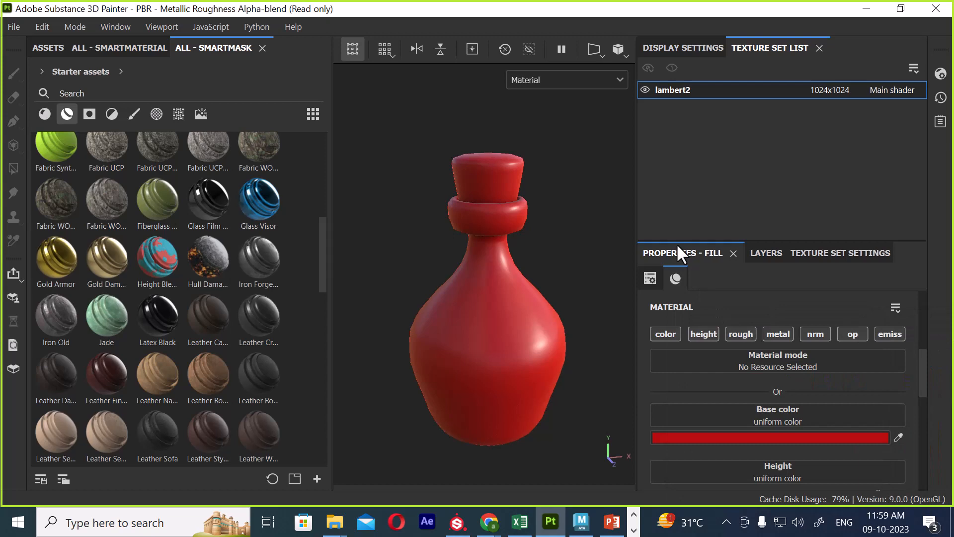
pyautogui.click(764, 255)
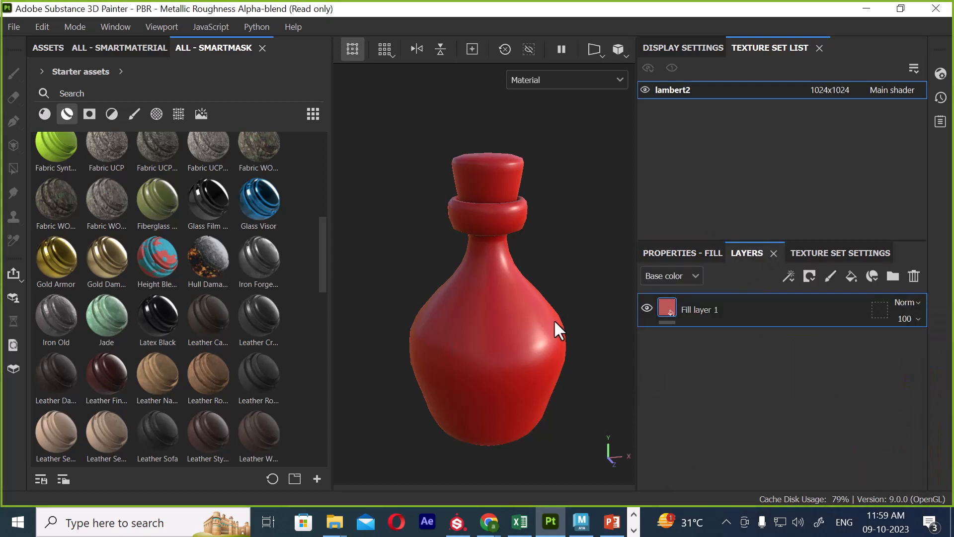
# Step: Search the smart materials for GLAS and apply Glass Visor to the bottle
pyautogui.scroll(-5, 144, 326)
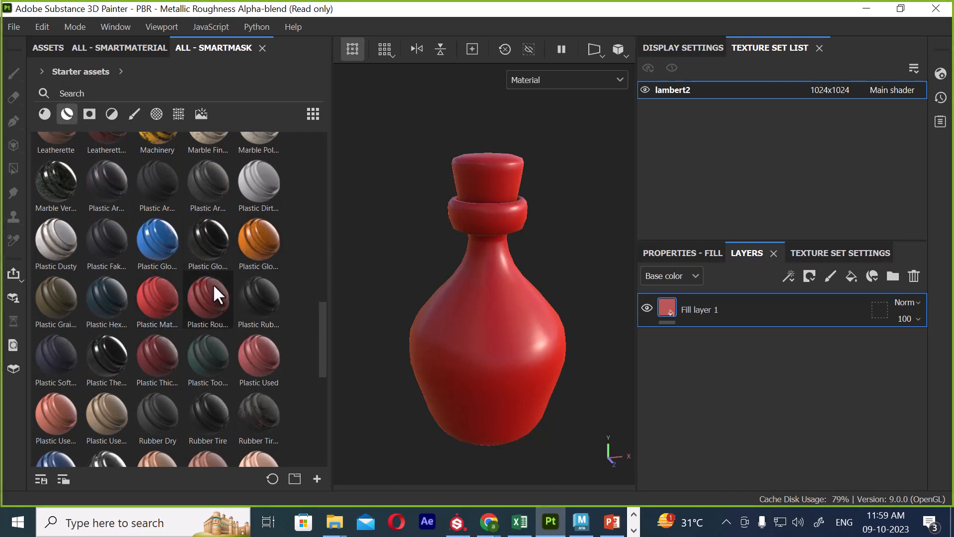
pyautogui.scroll(-8, 193, 330)
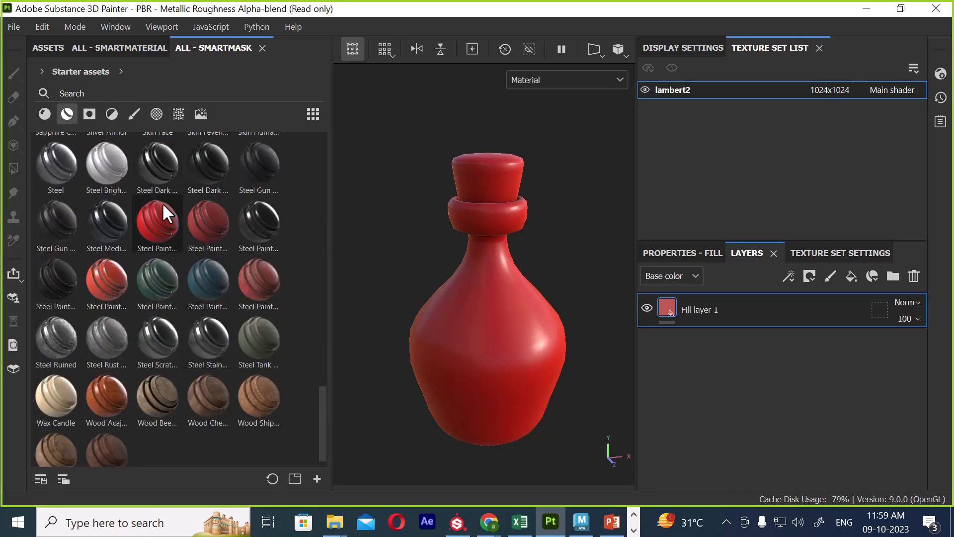
pyautogui.click(99, 94)
pyautogui.write('G')
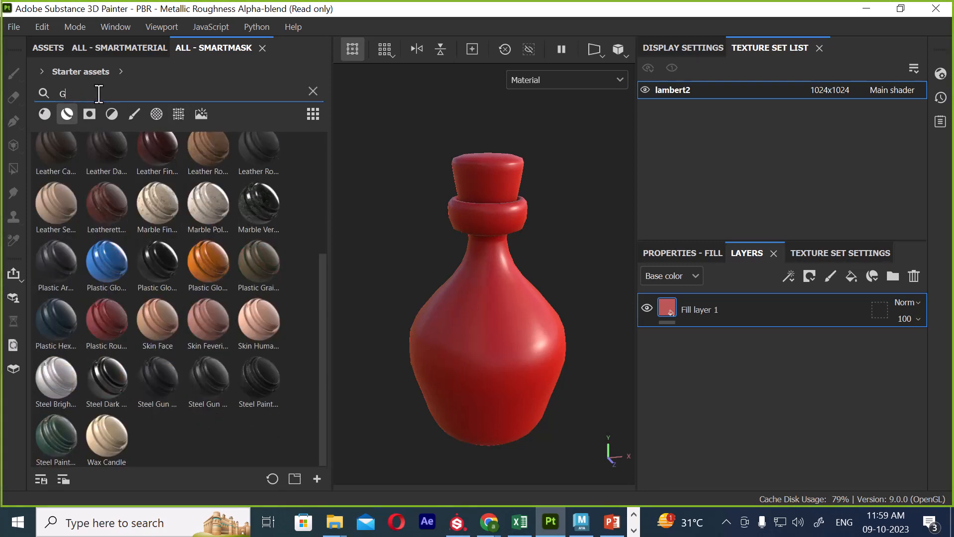
pyautogui.write('LAS')
pyautogui.moveTo(168, 166); pyautogui.dragTo(503, 307)
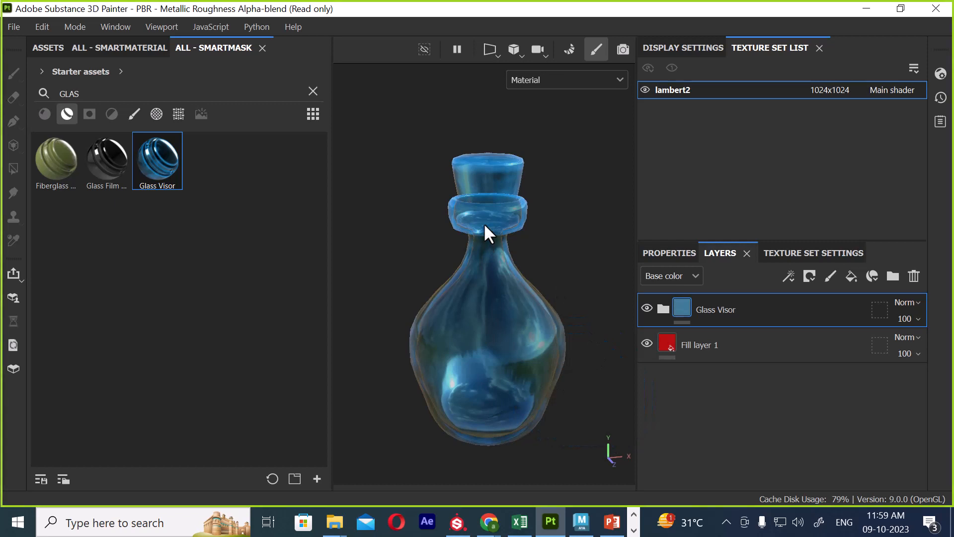
# Step: Set the main shader's quality to High (64 spp) and close the shader settings
pyautogui.click(940, 75)
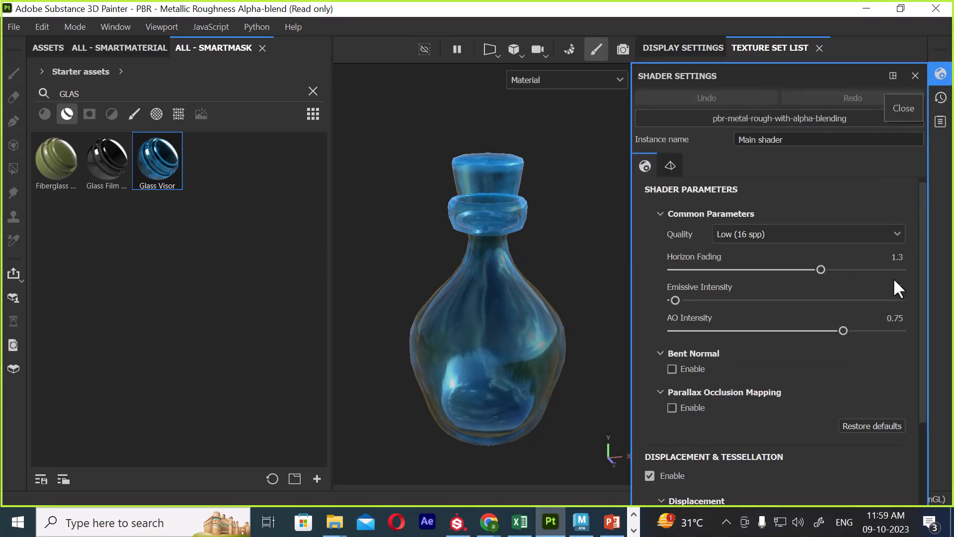
pyautogui.click(872, 230)
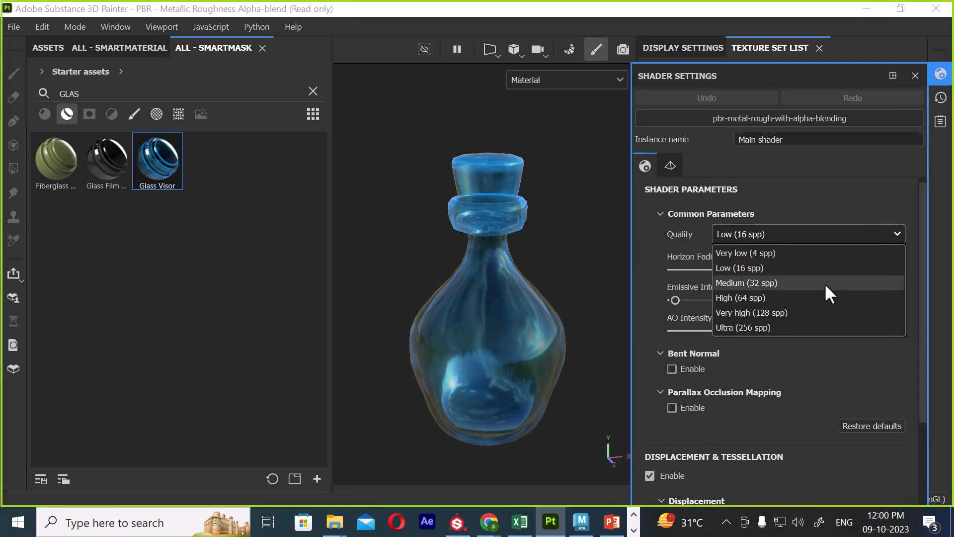
pyautogui.click(816, 297)
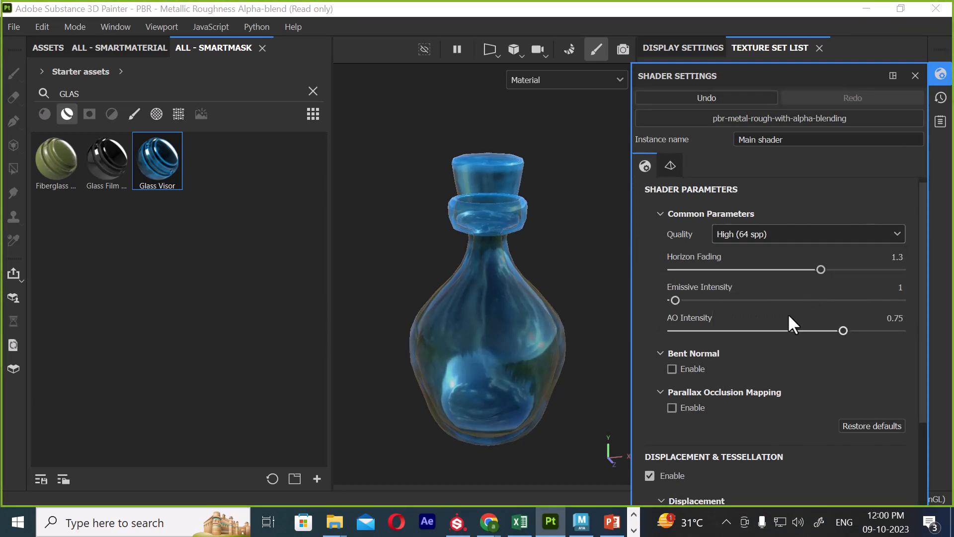
pyautogui.click(914, 74)
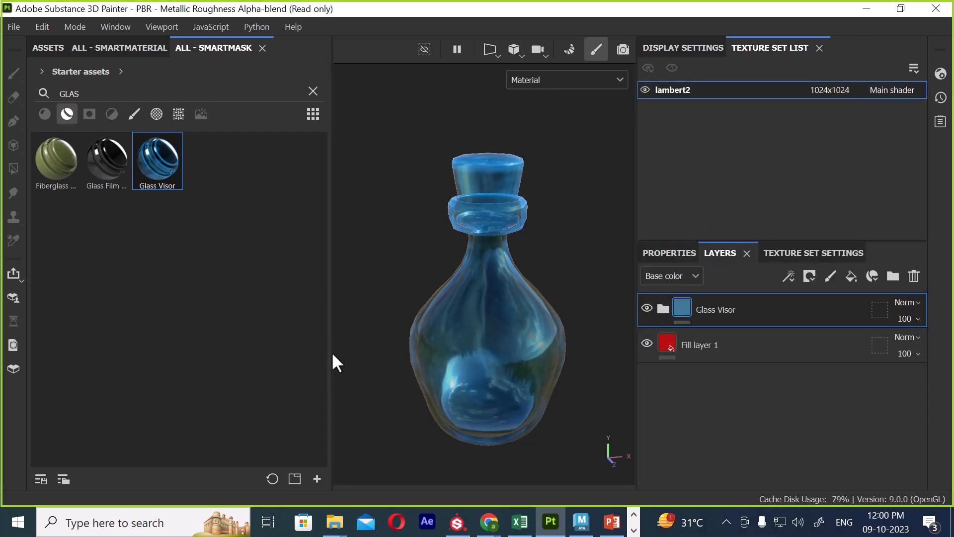
# Step: Apply the Glass Film Dirty Mirror and Fiberglass Worn smart materials to the bottle
pyautogui.moveTo(120, 155); pyautogui.dragTo(499, 381)
pyautogui.moveTo(53, 188); pyautogui.dragTo(492, 368)
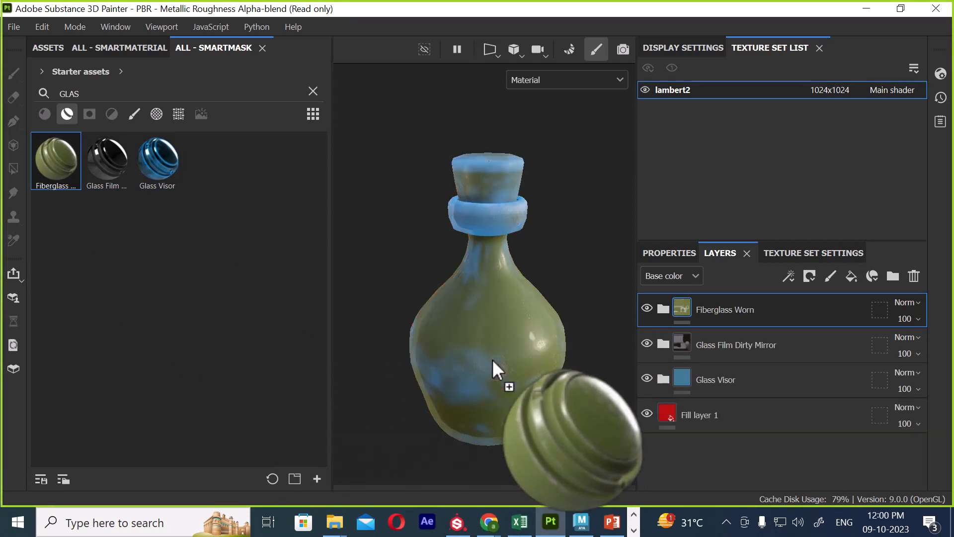
# Step: Browse the standard materials, search them for GLAS, and clear the search
pyautogui.click(45, 114)
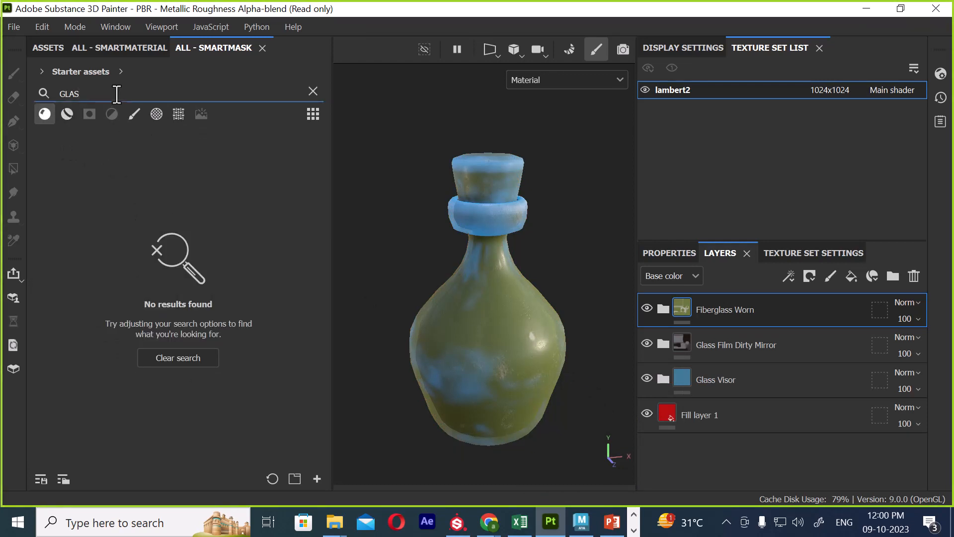
pyautogui.press('BackSpace')
pyautogui.press('BackSpace')
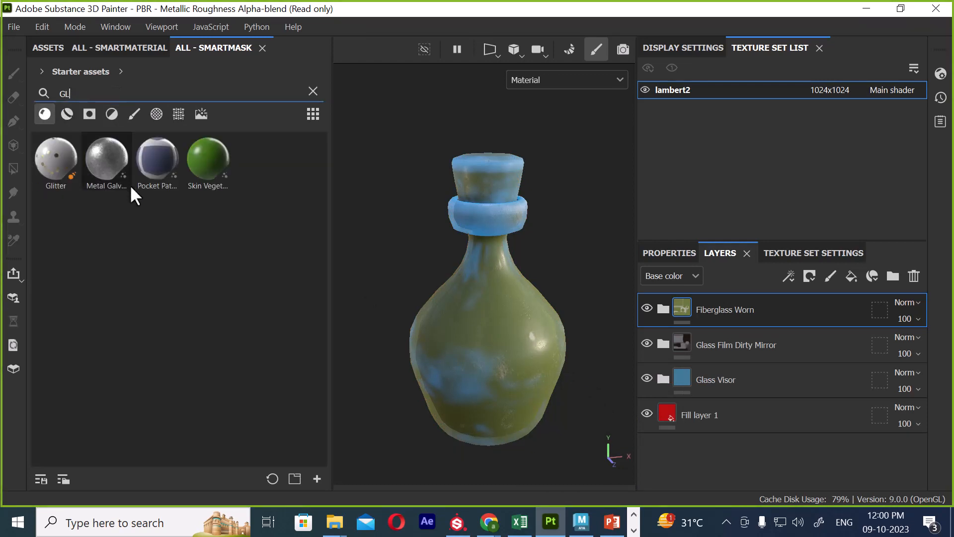
pyautogui.press('BackSpace')
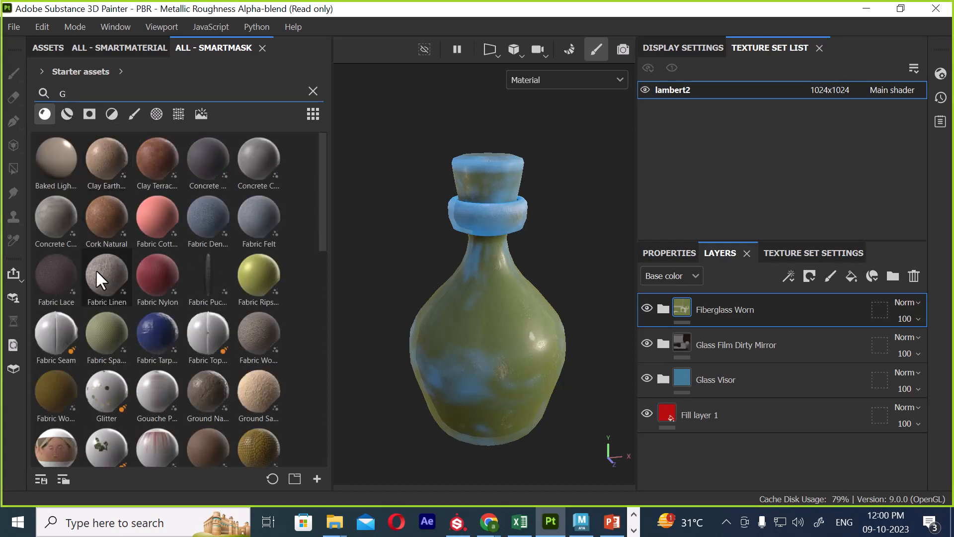
pyautogui.press('BackSpace')
pyautogui.scroll(-10, 184, 392)
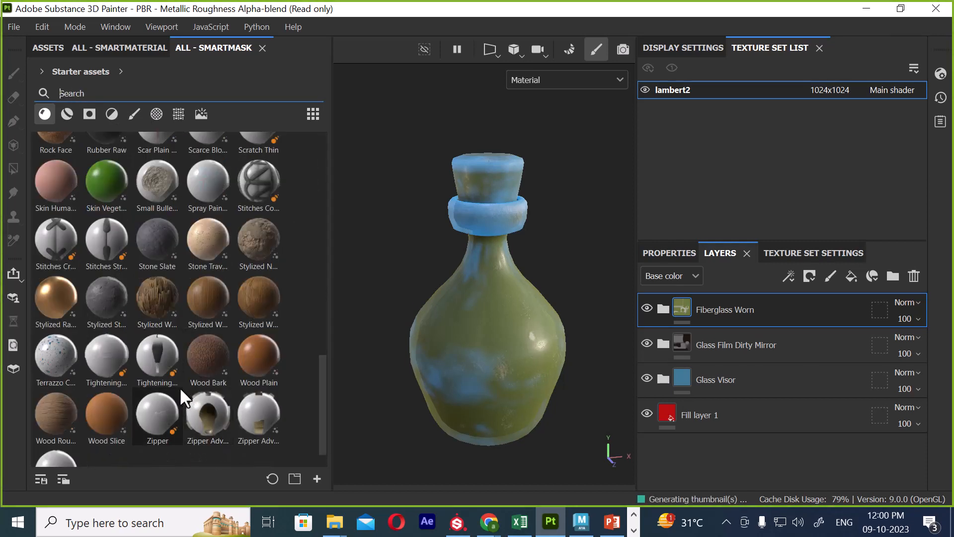
pyautogui.click(95, 93)
pyautogui.write('GLAS')
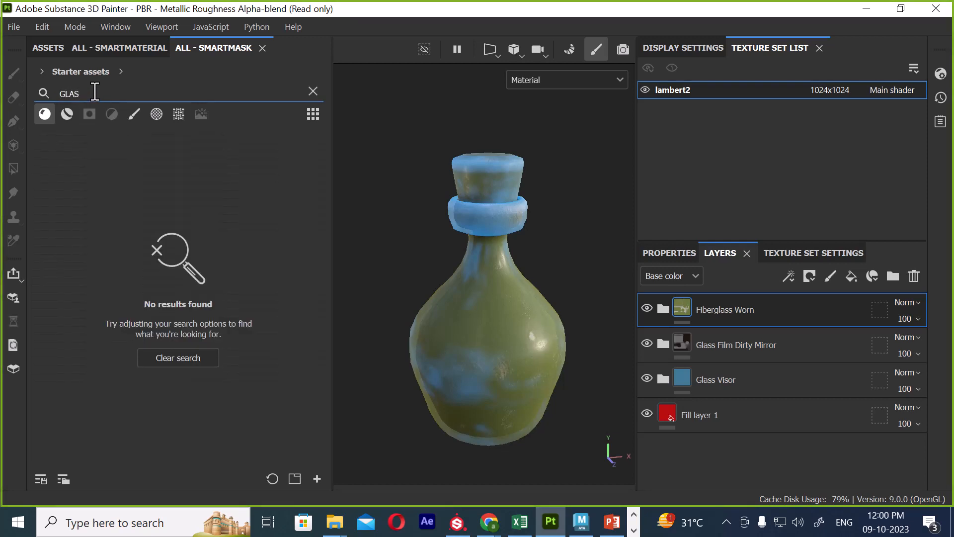
pyautogui.press('BackSpace')
pyautogui.press('BackSpace')
pyautogui.press('BackSpace')
pyautogui.press('BackSpace')
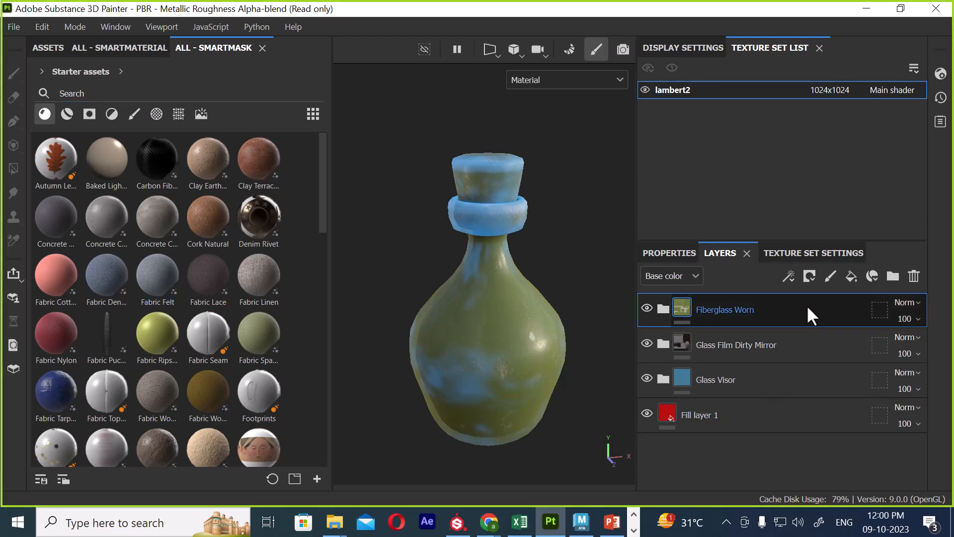
# Step: Delete the three glass material folders together with the red fill layer, and add a new fill layer
pyautogui.keyDown('shift'); pyautogui.click(828, 400); pyautogui.keyUp('shift')
pyautogui.click(916, 277)
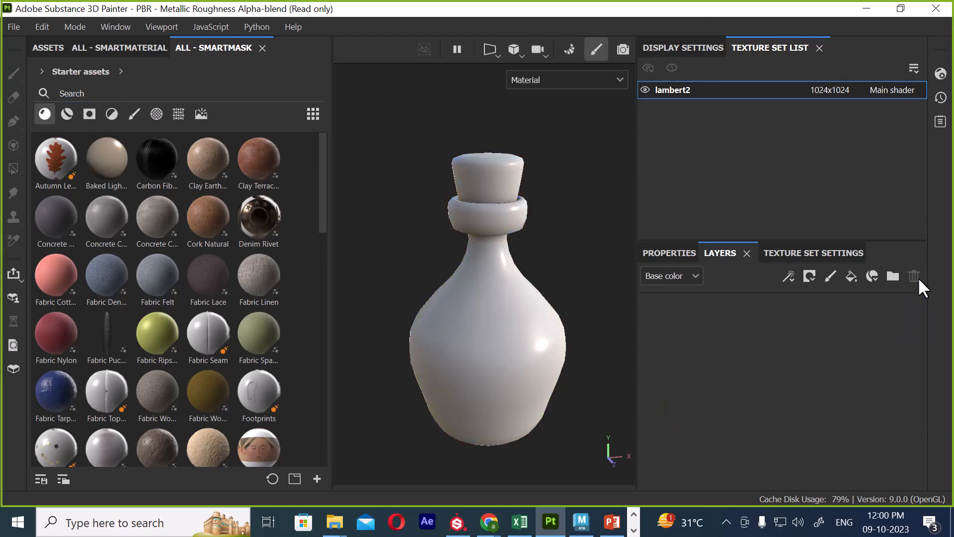
pyautogui.click(851, 275)
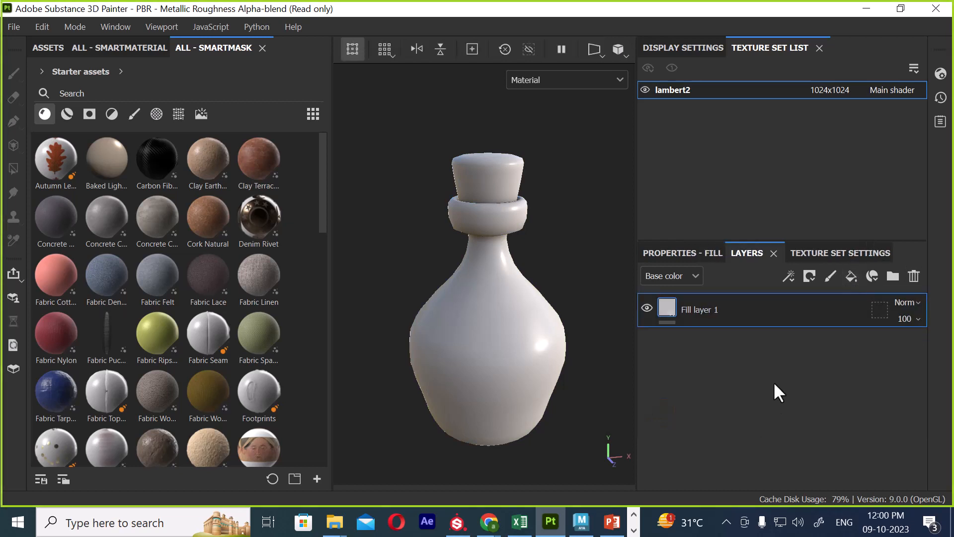
# Step: Set the new fill layer's base color to dark grey and bring its remaining material channels into view
pyautogui.click(685, 253)
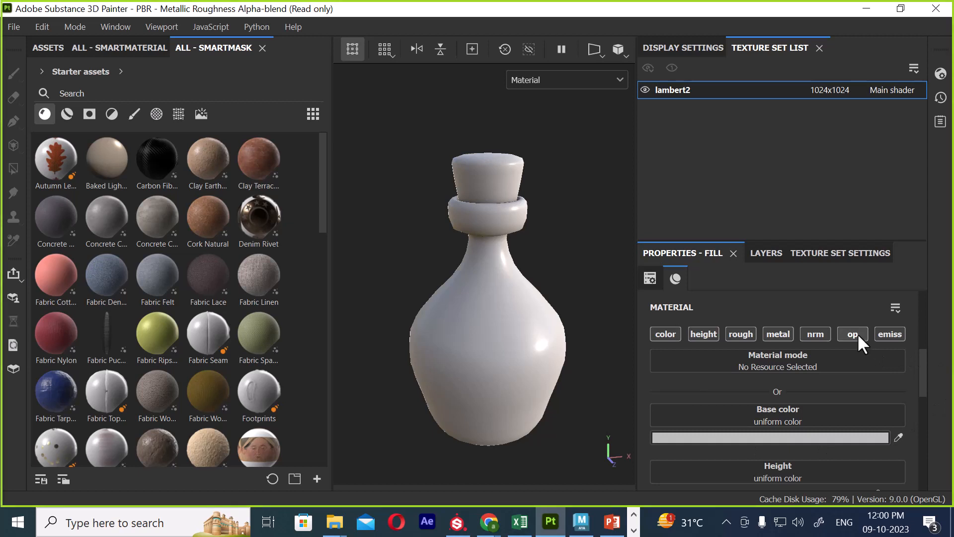
pyautogui.scroll(-3, 858, 338)
pyautogui.scroll(1, 831, 367)
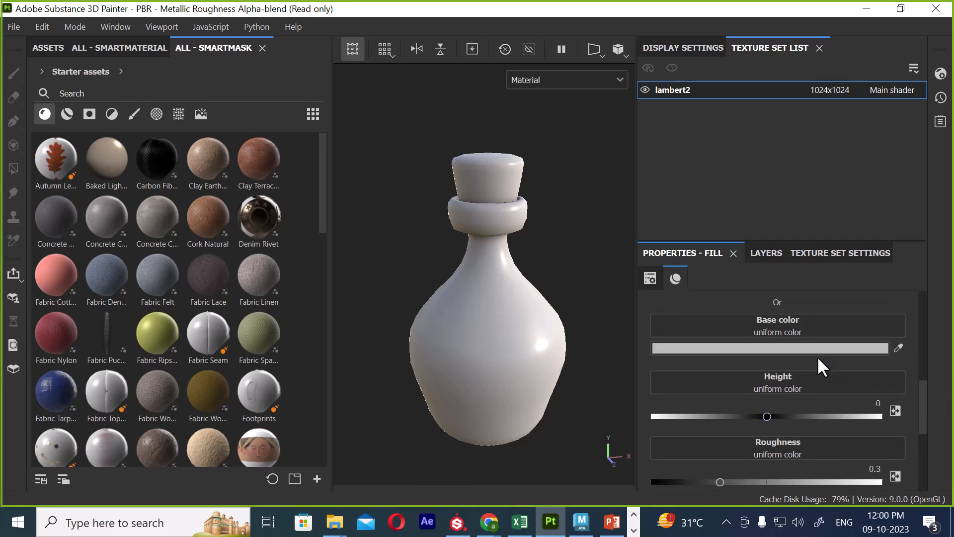
pyautogui.click(810, 348)
pyautogui.moveTo(676, 453); pyautogui.dragTo(671, 477)
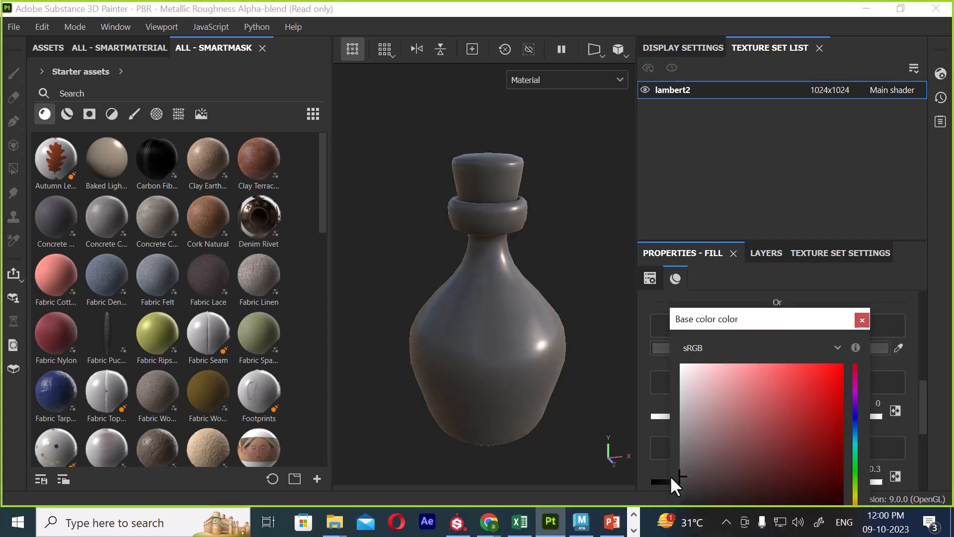
pyautogui.click(862, 320)
pyautogui.scroll(-4, 845, 398)
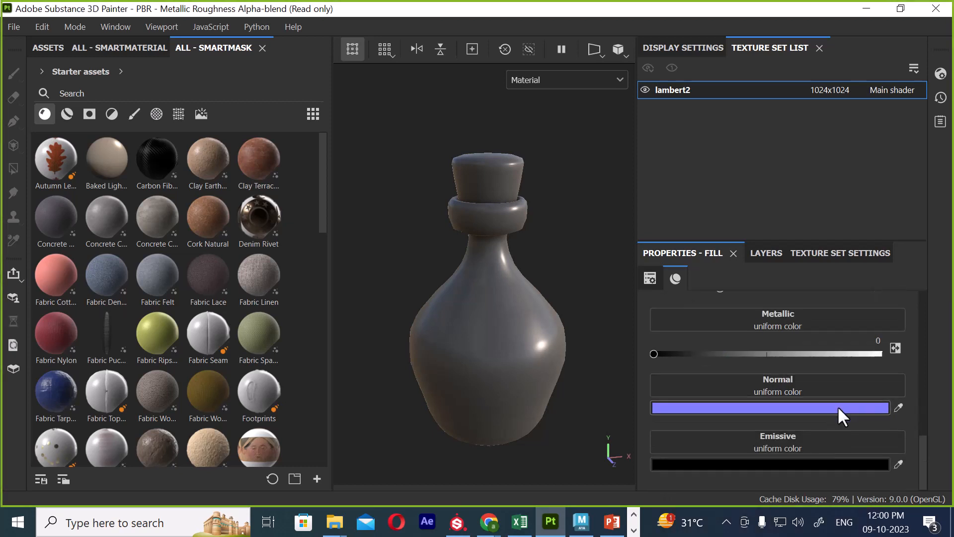
# Step: Enable the opacity channel and disable the emissive channel in the fill layer's material
pyautogui.scroll(2, 804, 431)
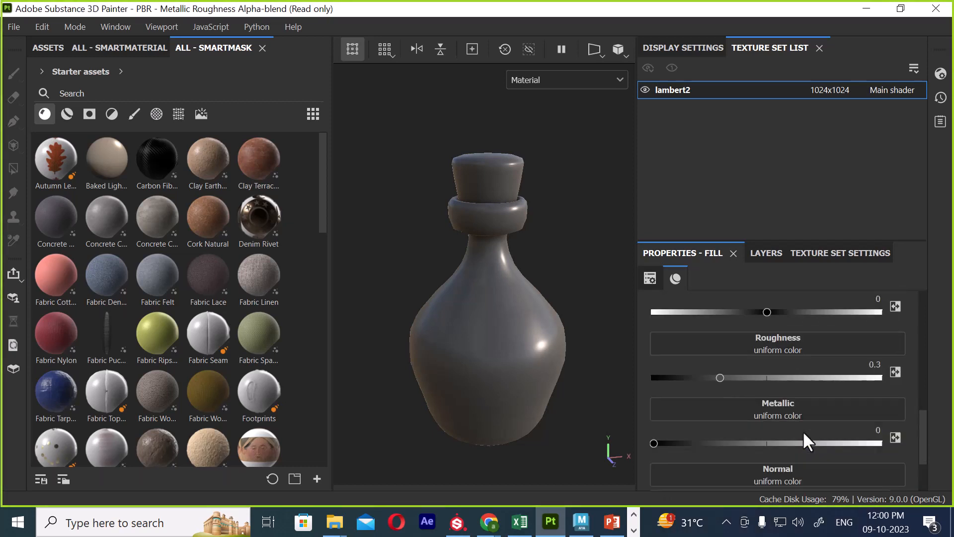
pyautogui.scroll(2, 803, 431)
pyautogui.scroll(-4, 805, 429)
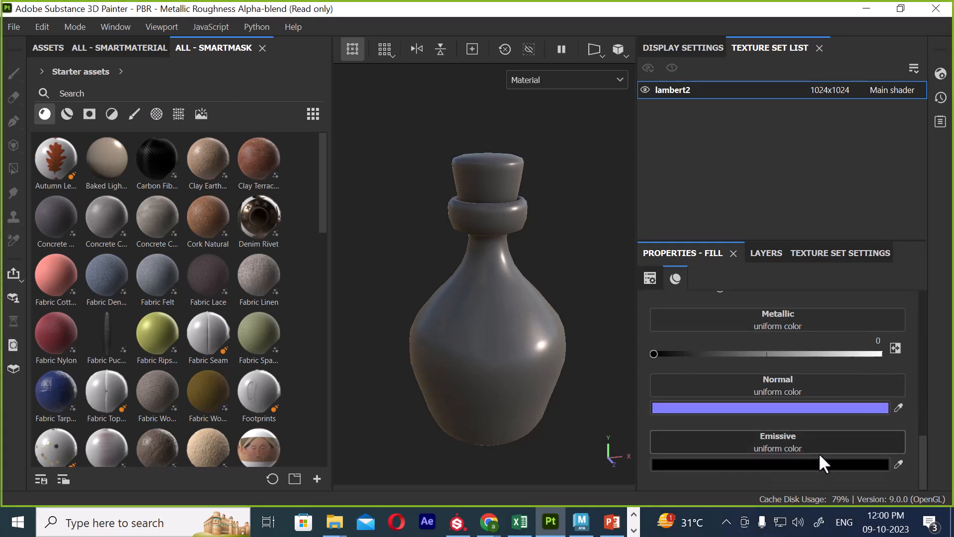
pyautogui.scroll(4, 843, 368)
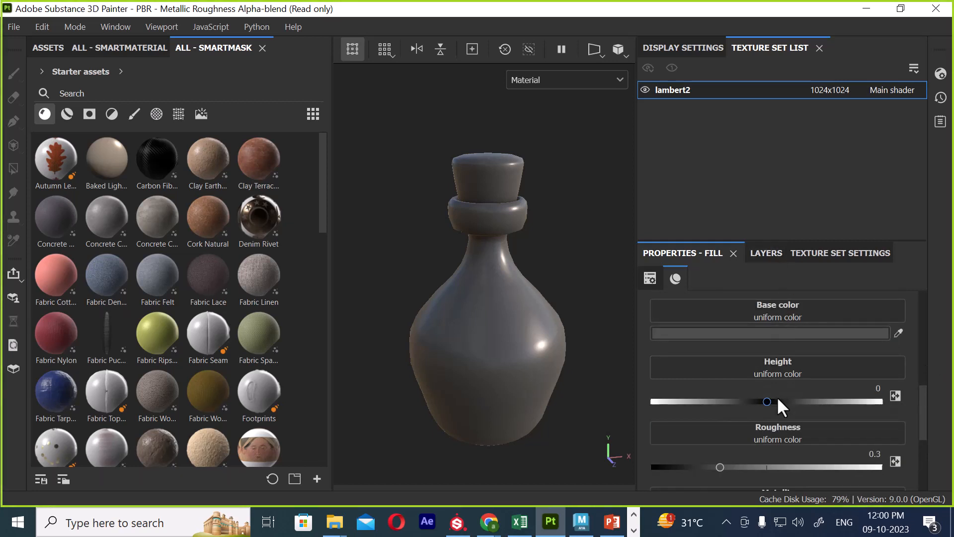
pyautogui.scroll(3, 791, 398)
pyautogui.scroll(1, 821, 410)
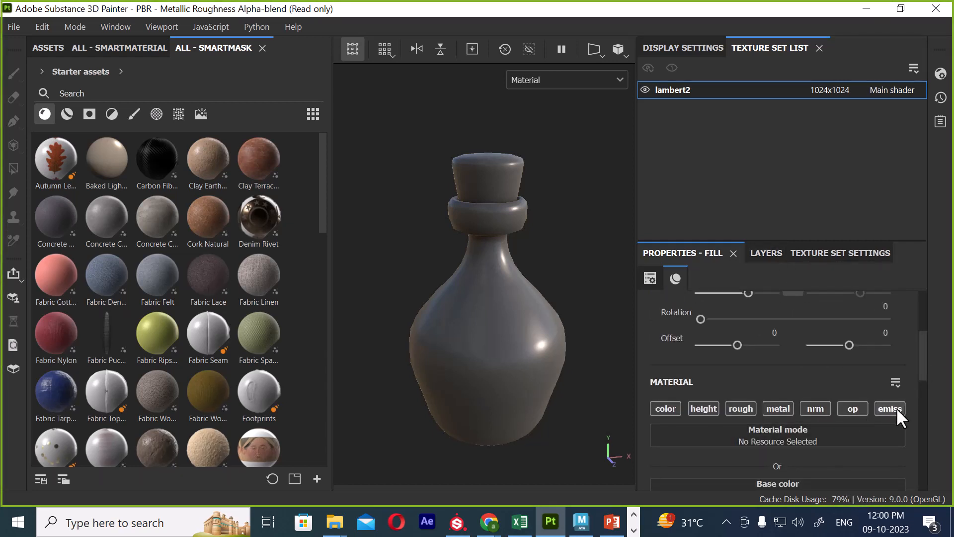
# Step: Lower the fill layer's opacity channel to about a third of its range so the bottle turns translucent
pyautogui.scroll(-4, 812, 415)
pyautogui.scroll(-3, 792, 414)
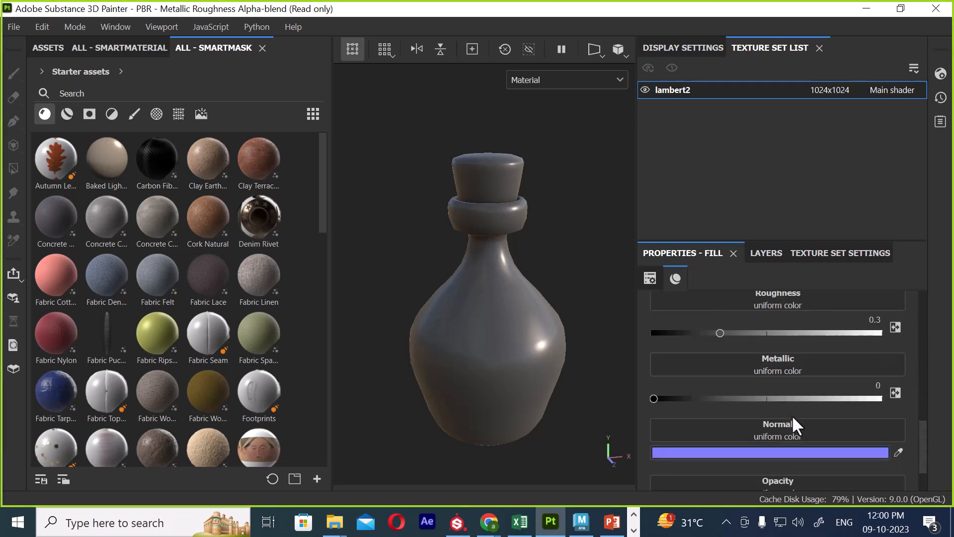
pyautogui.scroll(-1, 767, 433)
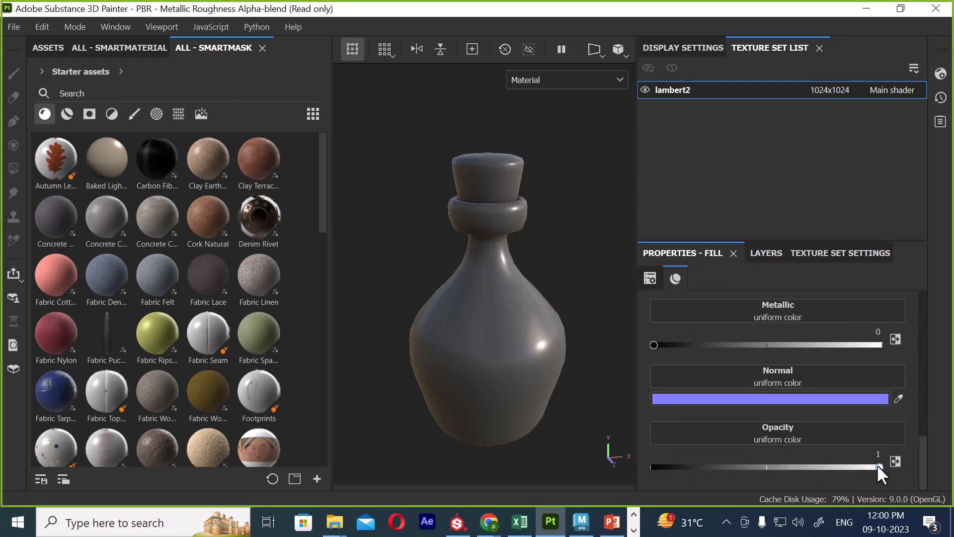
pyautogui.moveTo(879, 468); pyautogui.dragTo(728, 478)
# Step: Set the fill layer's base color to a dark, desaturated blue
pyautogui.scroll(5, 774, 424)
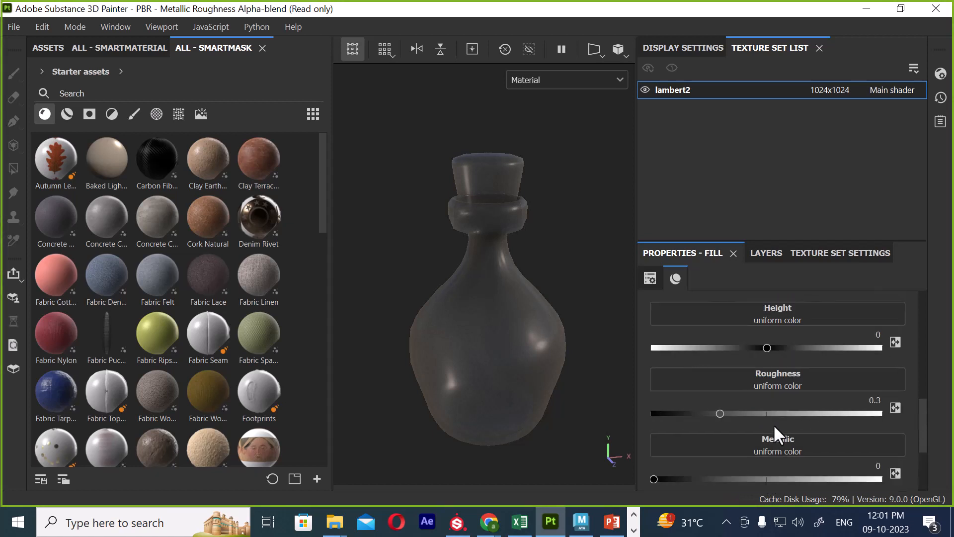
pyautogui.scroll(-1, 777, 452)
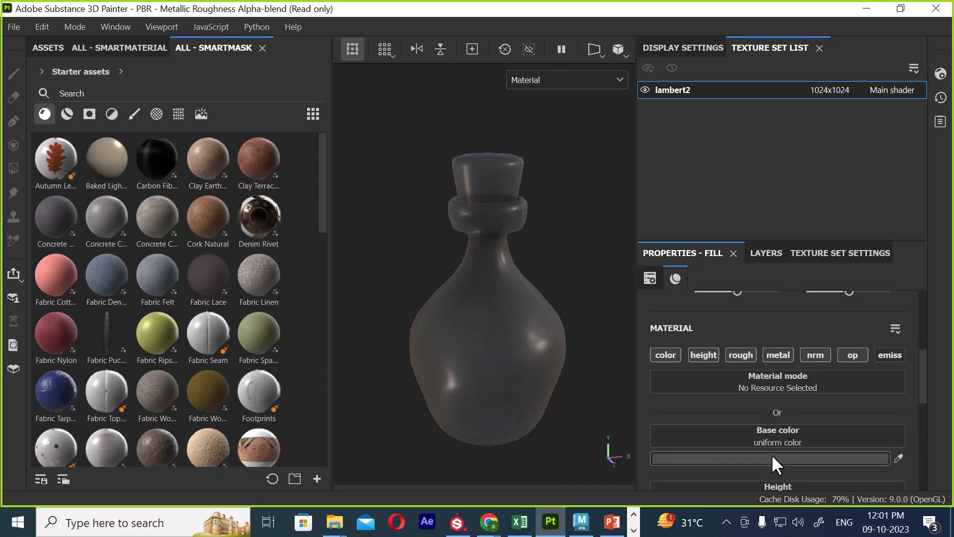
pyautogui.click(771, 456)
pyautogui.moveTo(792, 407); pyautogui.dragTo(840, 386)
pyautogui.moveTo(855, 454); pyautogui.dragTo(858, 428)
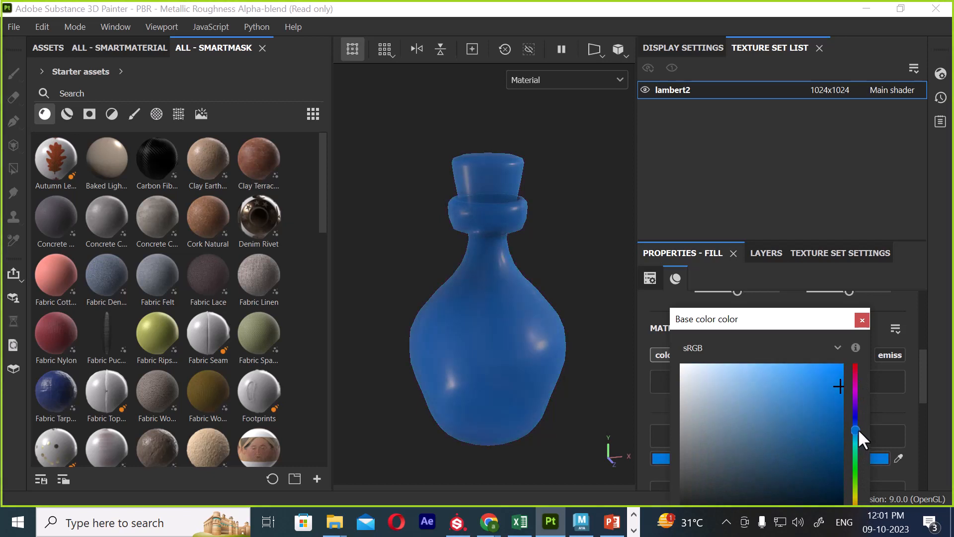
pyautogui.moveTo(833, 389); pyautogui.dragTo(751, 476)
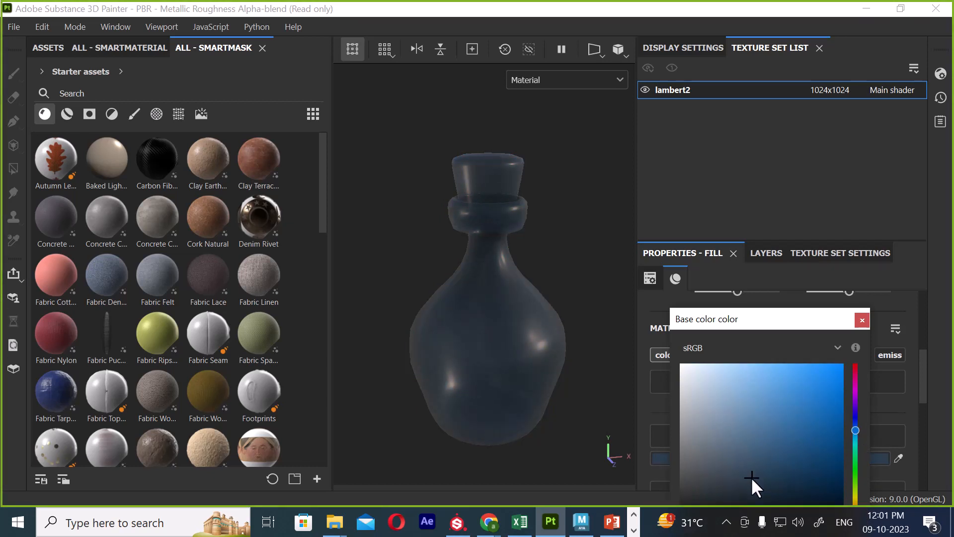
pyautogui.click(862, 319)
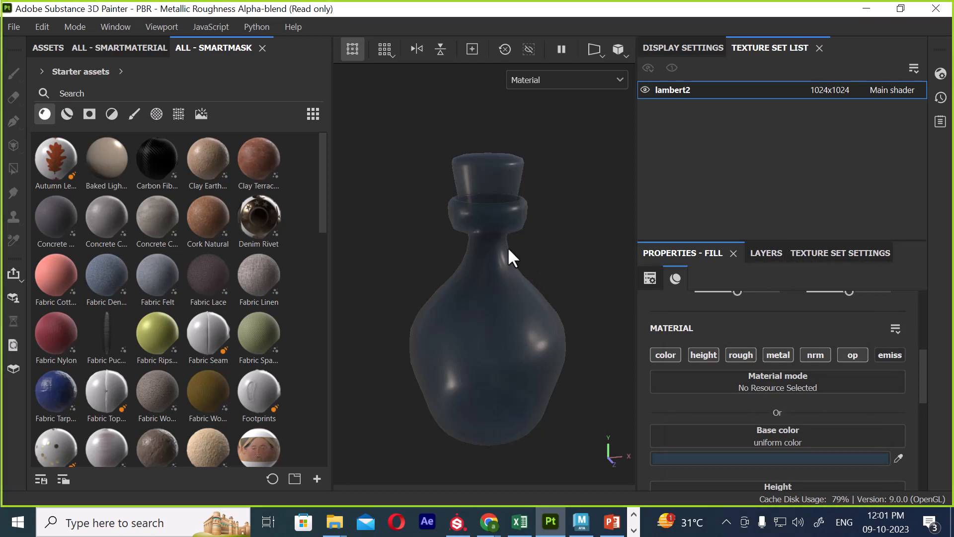
# Step: Switch to the Substance 3D Painter Navigation page in Chrome, read the Smart masks description, and return to Painter
pyautogui.moveTo(488, 519)
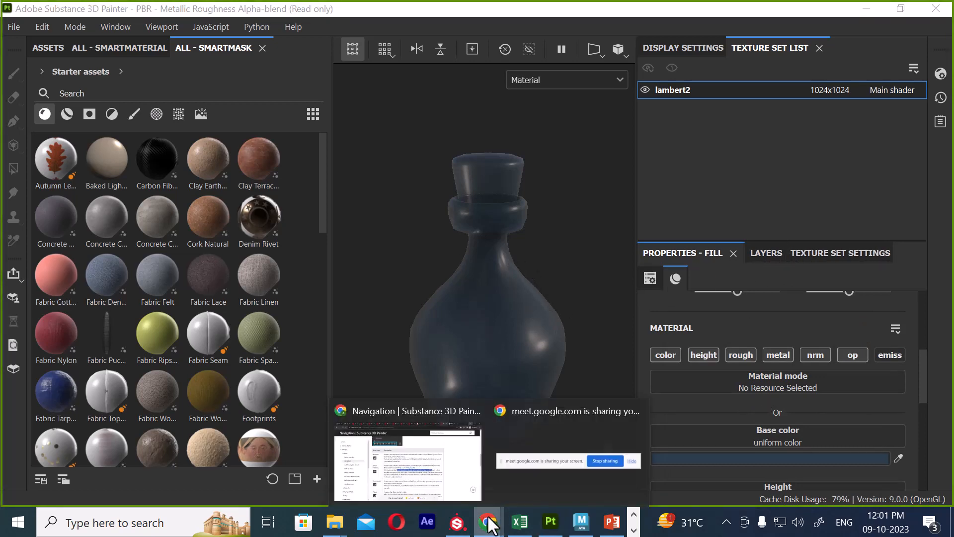
pyautogui.click(445, 468)
pyautogui.scroll(-5, 407, 258)
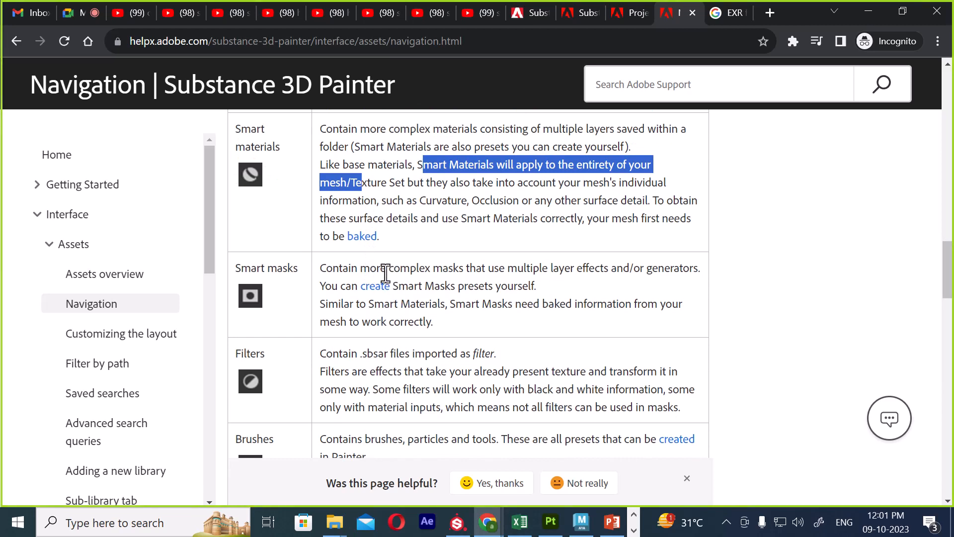
pyautogui.moveTo(371, 269); pyautogui.dragTo(467, 272)
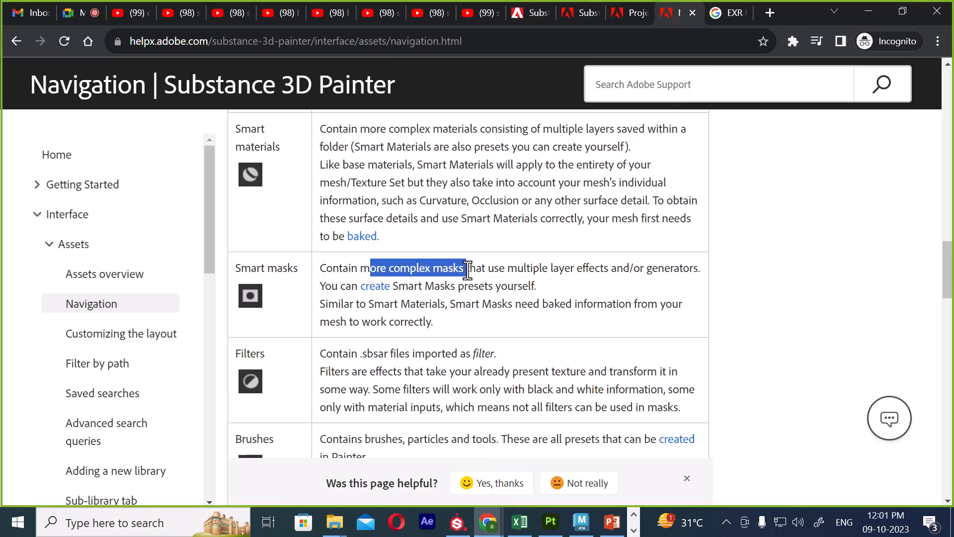
pyautogui.moveTo(489, 269); pyautogui.dragTo(598, 275)
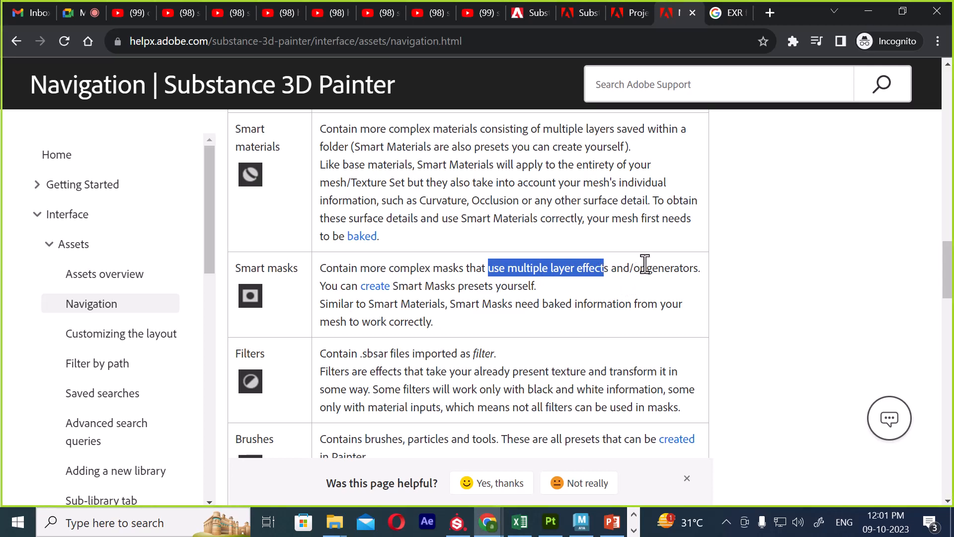
pyautogui.moveTo(645, 269); pyautogui.dragTo(690, 271)
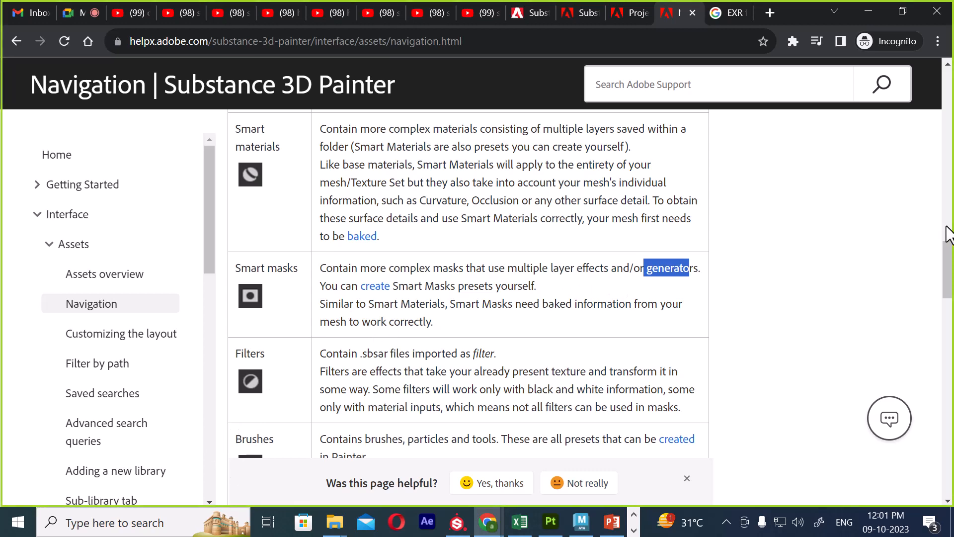
pyautogui.click(868, 15)
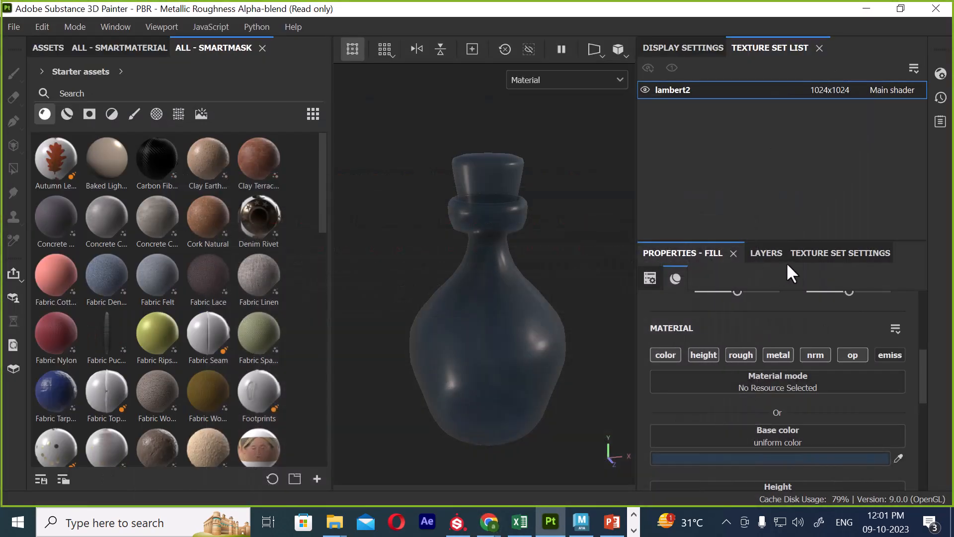
# Step: Add a black mask to the fill layer and add an empty generator to that mask
pyautogui.click(766, 253)
pyautogui.rightClick(757, 316)
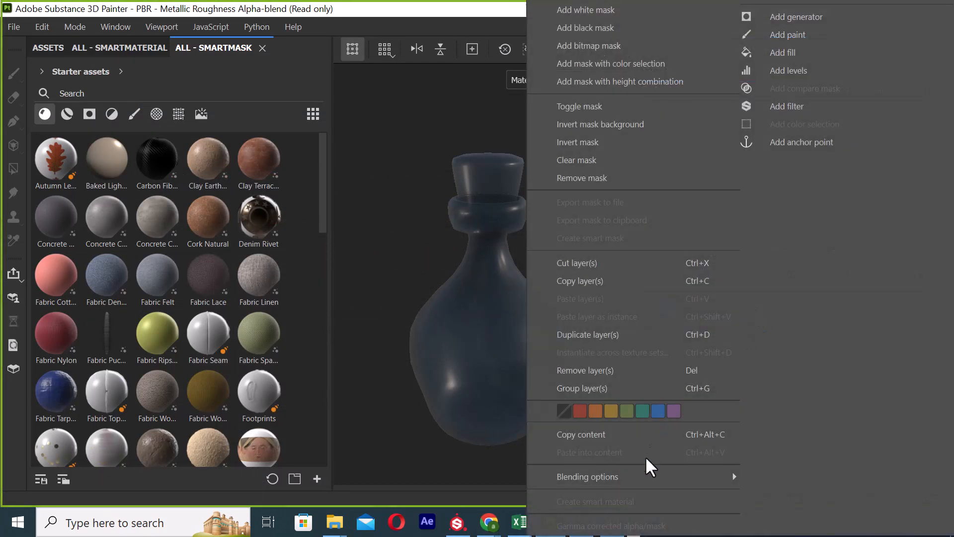
pyautogui.click(600, 35)
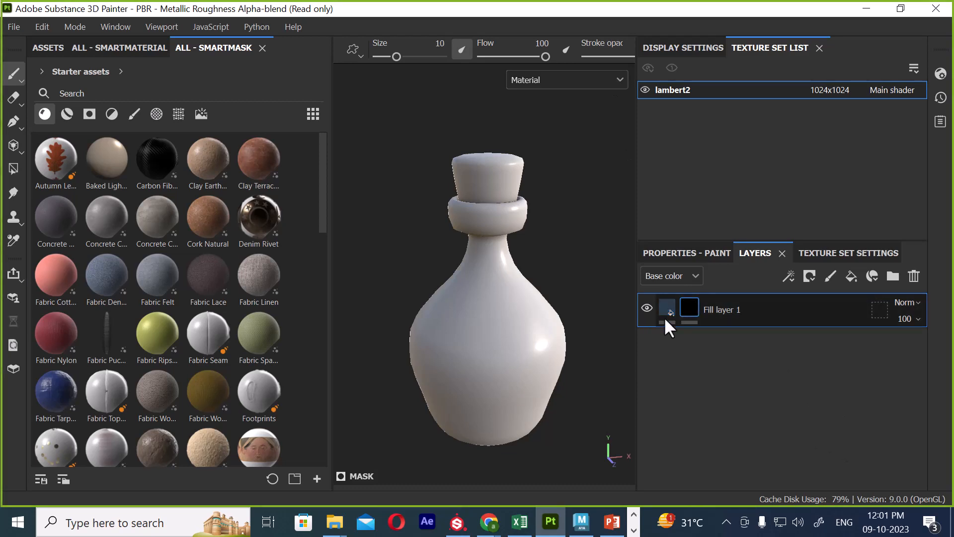
pyautogui.rightClick(689, 305)
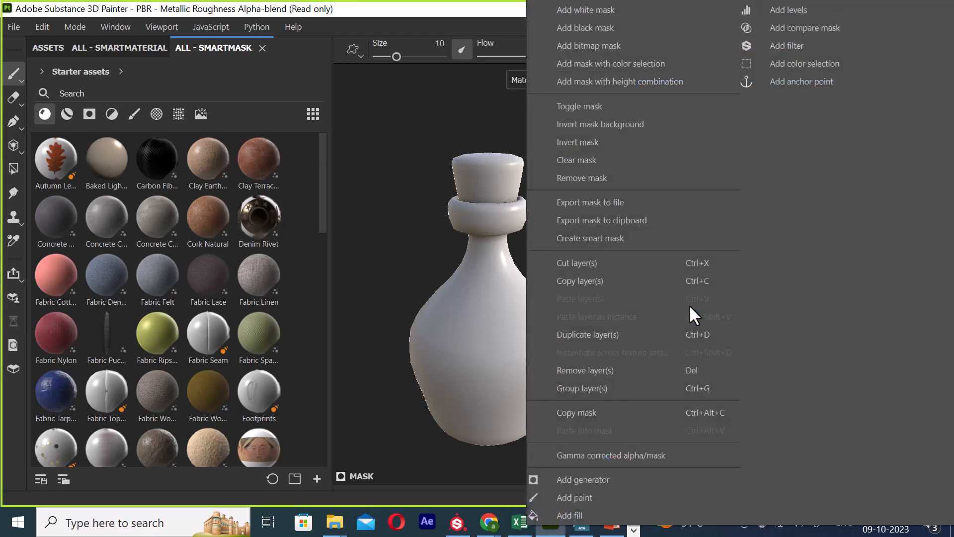
pyautogui.click(628, 479)
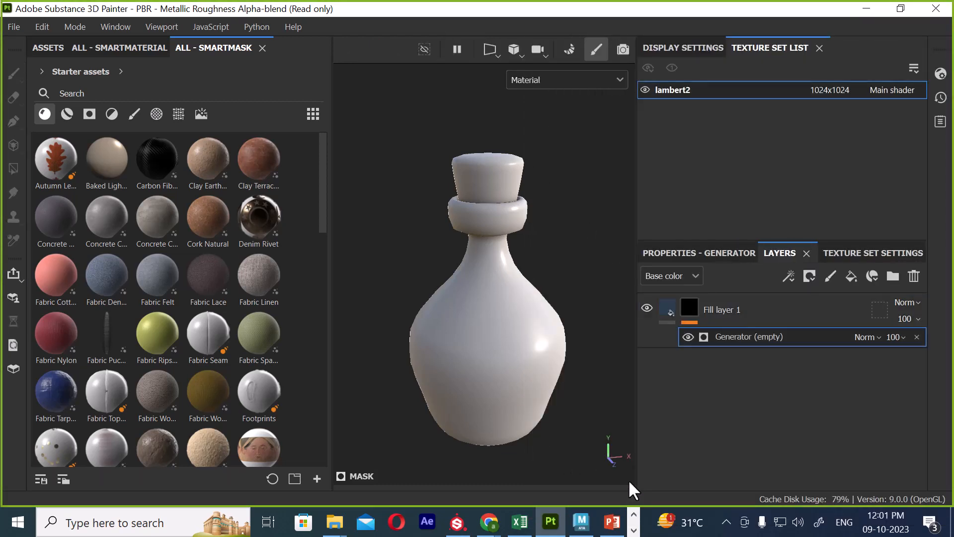
# Step: Apply the first concrete smart mask, Dirt Dusty and Dirt Ground to the fill layer's mask
pyautogui.click(89, 114)
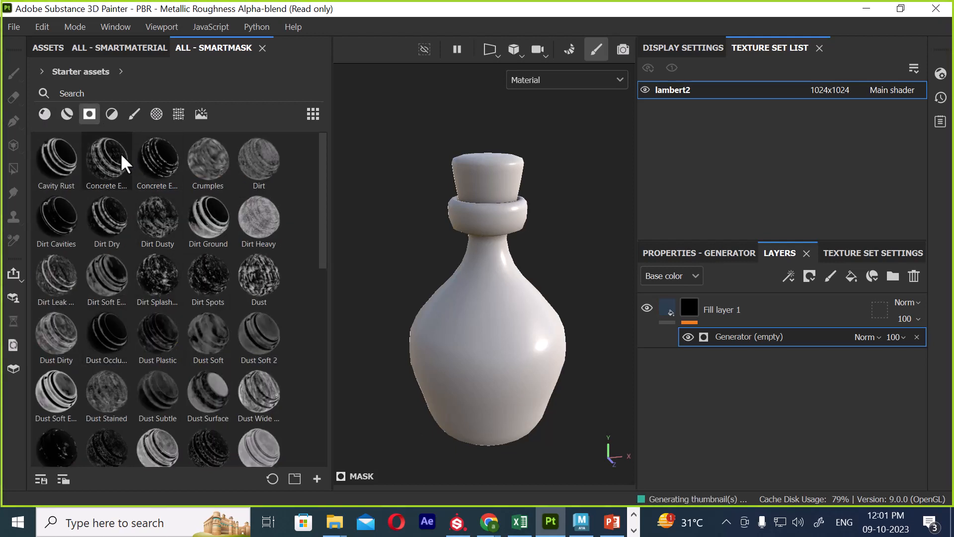
pyautogui.moveTo(121, 160)
pyautogui.mouseDown()
pyautogui.moveTo(272, 258)
pyautogui.moveTo(764, 343)
pyautogui.moveTo(760, 334)
pyautogui.mouseUp()
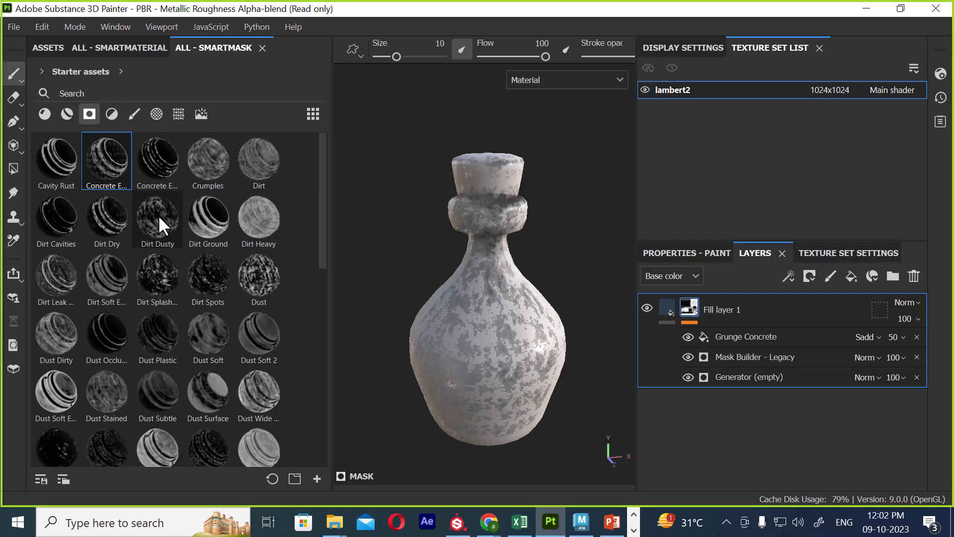
pyautogui.moveTo(154, 213); pyautogui.dragTo(723, 337)
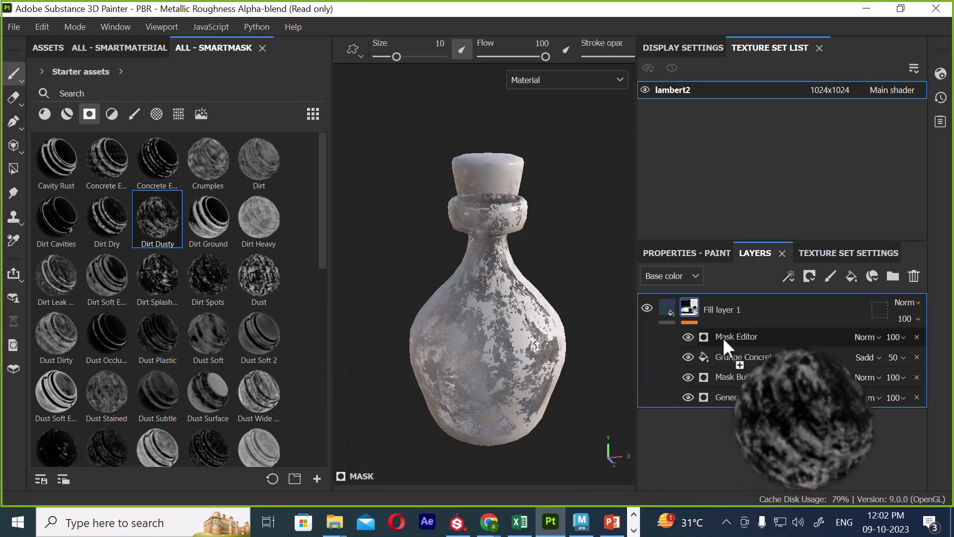
pyautogui.moveTo(203, 233); pyautogui.dragTo(790, 330)
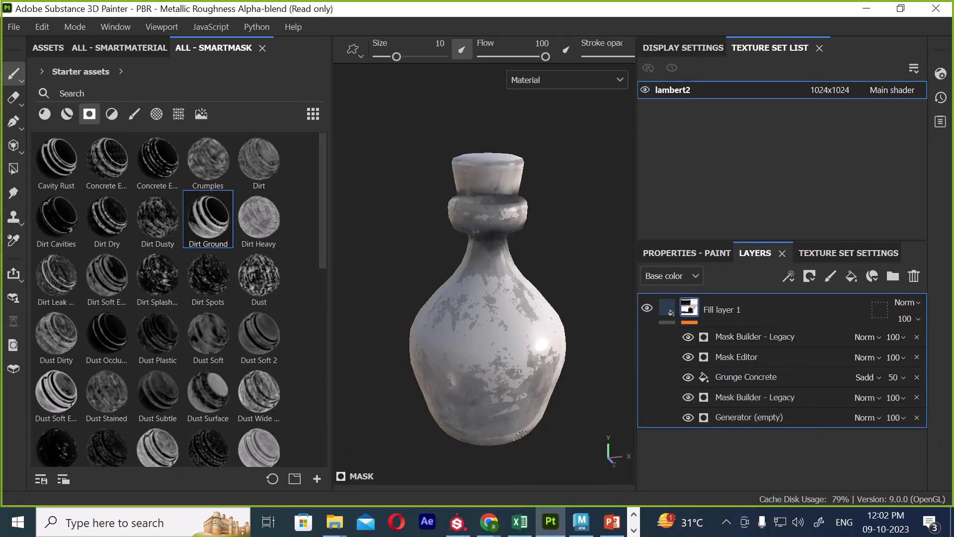
# Step: Browse the remaining smart masks and apply Dust Occlusion to the fill layer's mask
pyautogui.scroll(-10, 106, 357)
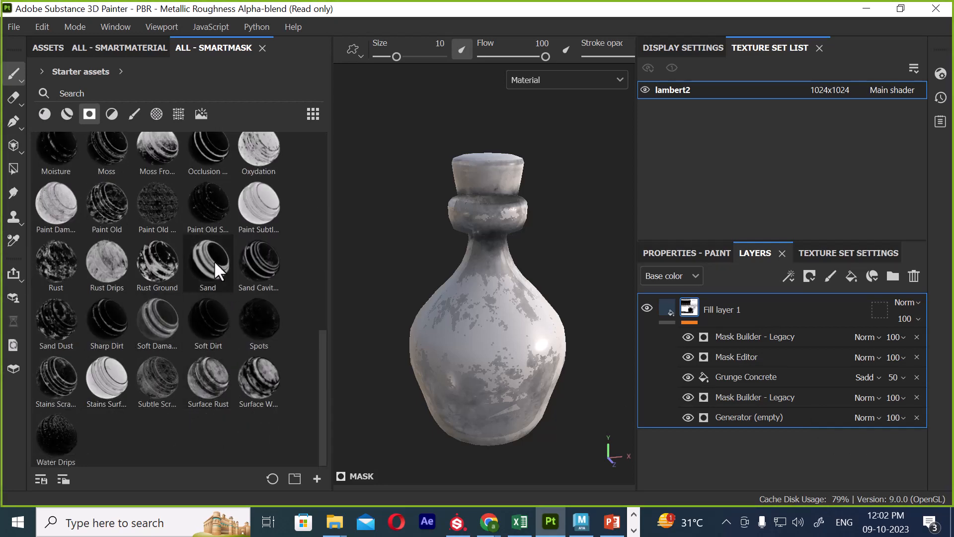
pyautogui.moveTo(159, 304)
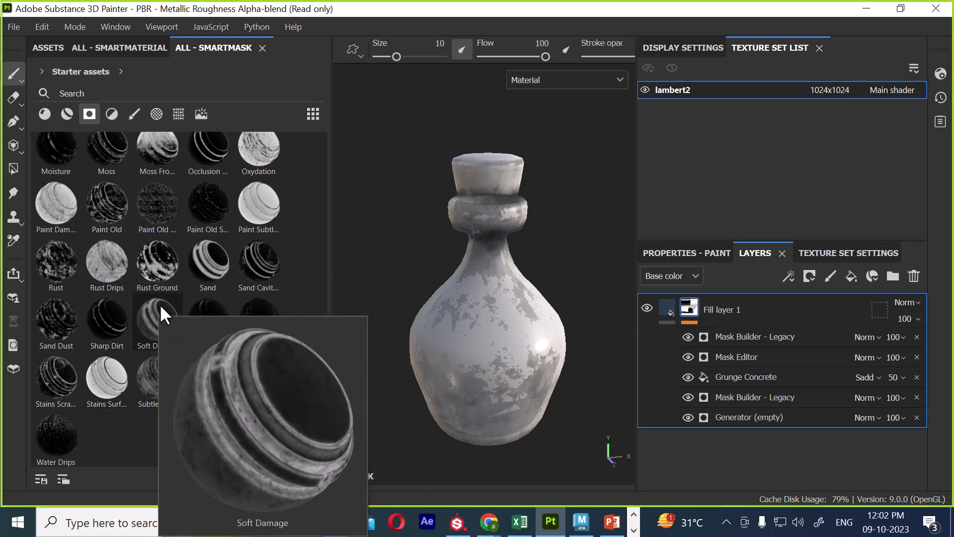
pyautogui.scroll(10, 207, 333)
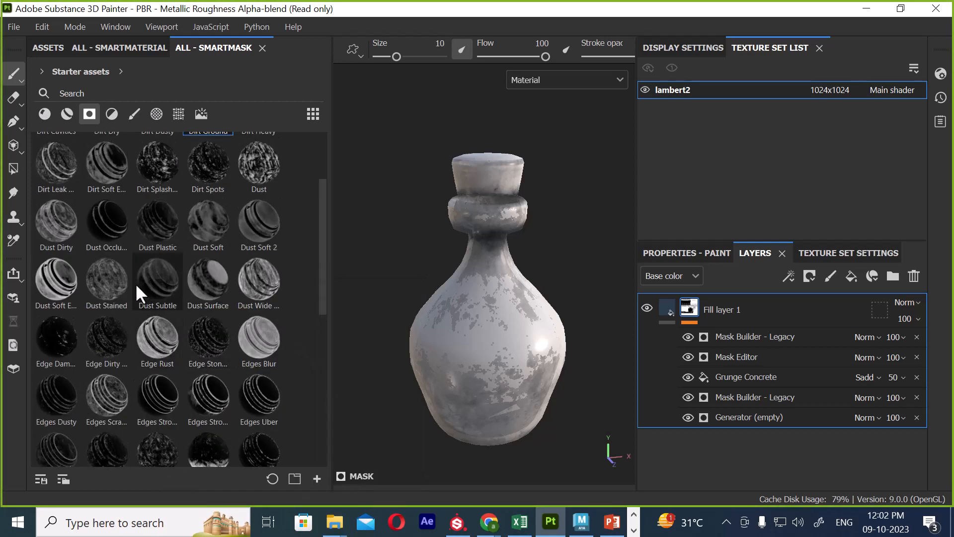
pyautogui.moveTo(100, 216); pyautogui.dragTo(744, 327)
# Step: Hide every effect in the fill layer's mask stack, from the empty generator up to Dirt
pyautogui.click(688, 437)
pyautogui.click(689, 417)
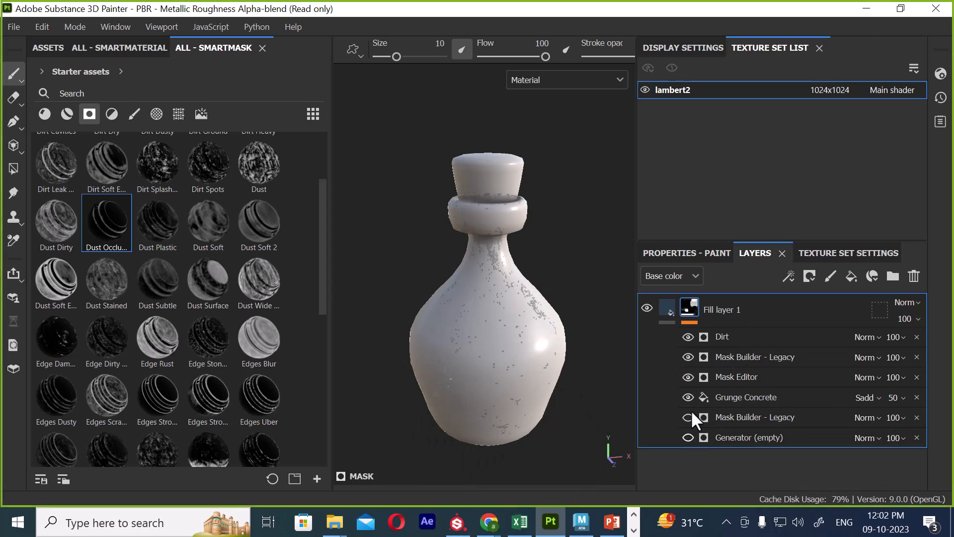
pyautogui.click(688, 397)
pyautogui.click(688, 376)
pyautogui.click(688, 357)
pyautogui.click(688, 337)
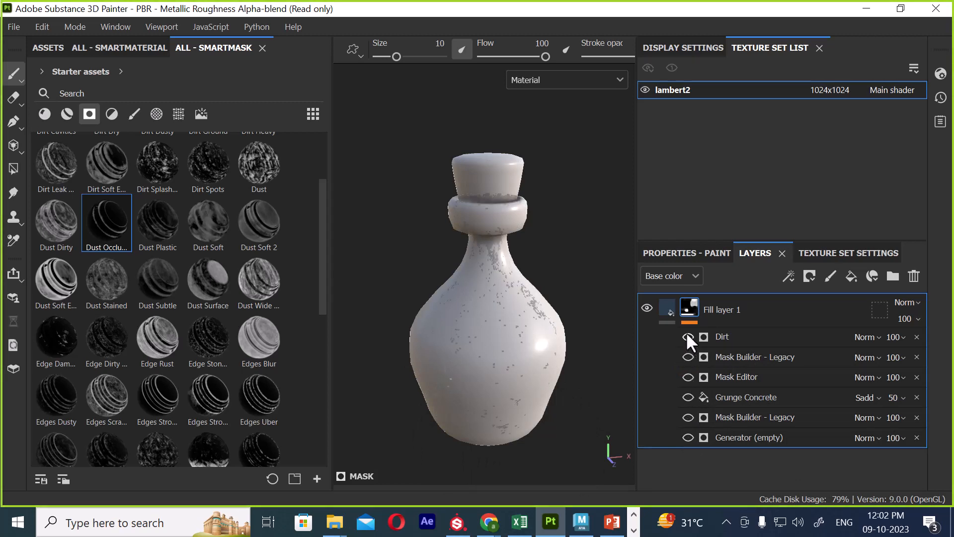
pyautogui.click(687, 334)
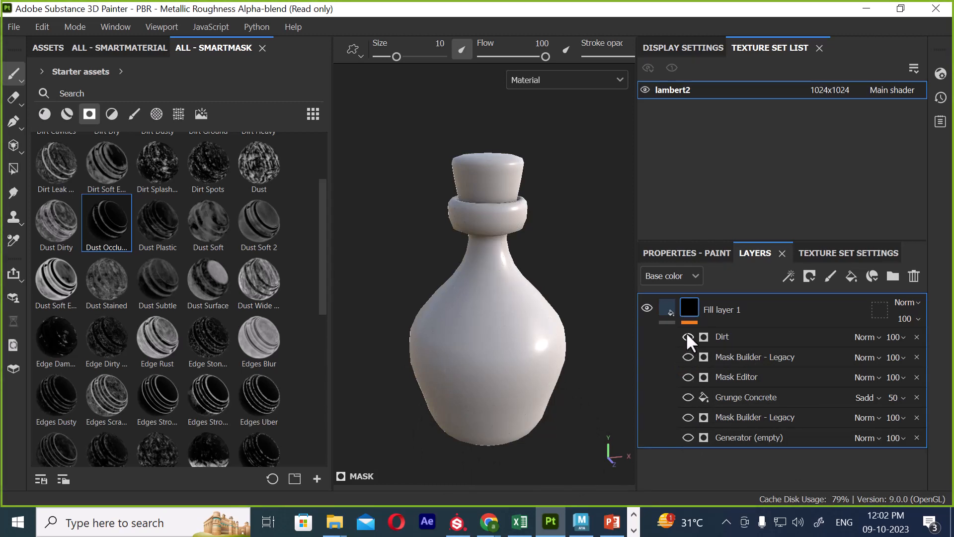
# Step: Toggle the visibility of the Dirt effect and the Mask Builder below it to compare their influence on the bottle
pyautogui.click(687, 334)
pyautogui.click(687, 334)
pyautogui.click(687, 354)
pyautogui.click(686, 352)
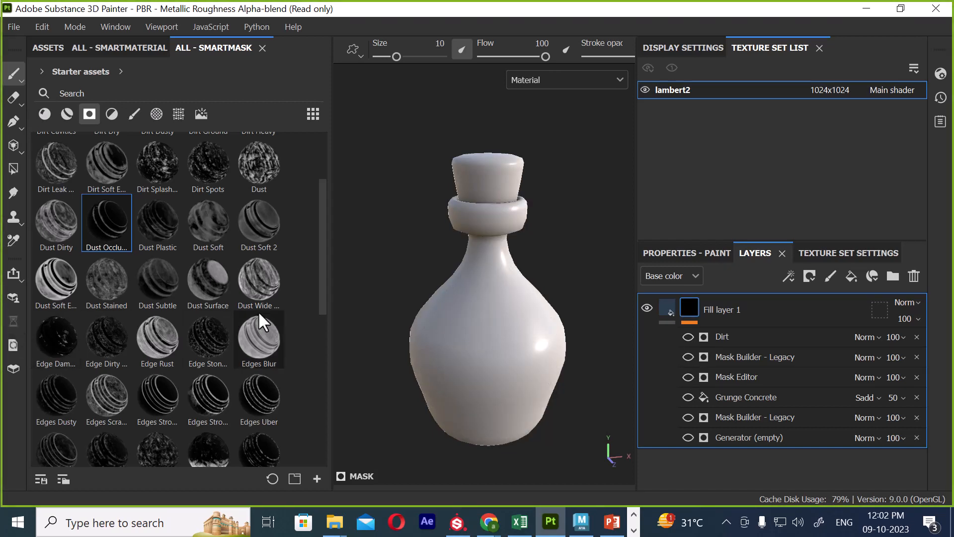
# Step: Apply the Edges Scratched smart mask to the fill layer's mask and inspect the bottle from another angle
pyautogui.moveTo(100, 409); pyautogui.dragTo(741, 327)
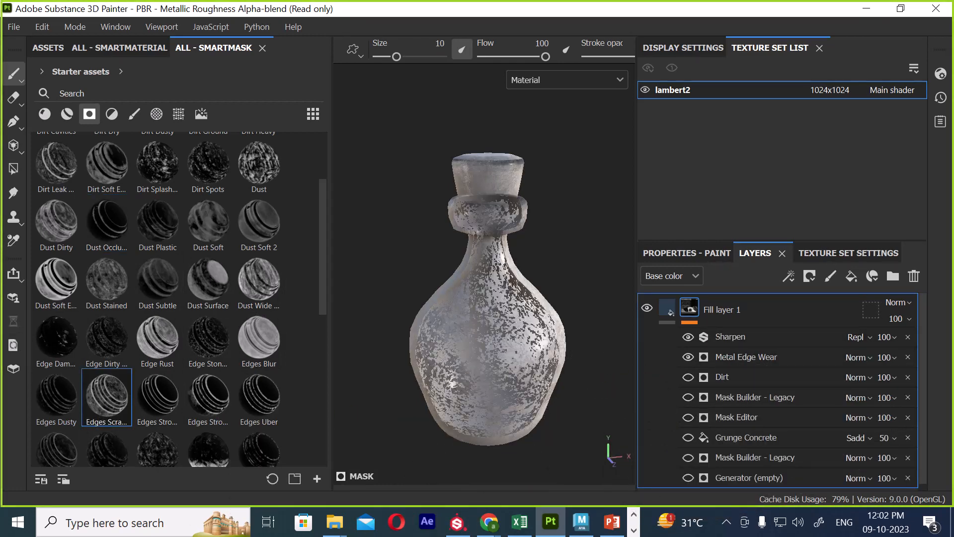
pyautogui.keyDown('alt'); pyautogui.moveTo(534, 369); pyautogui.dragTo(499, 357); pyautogui.keyUp('alt')
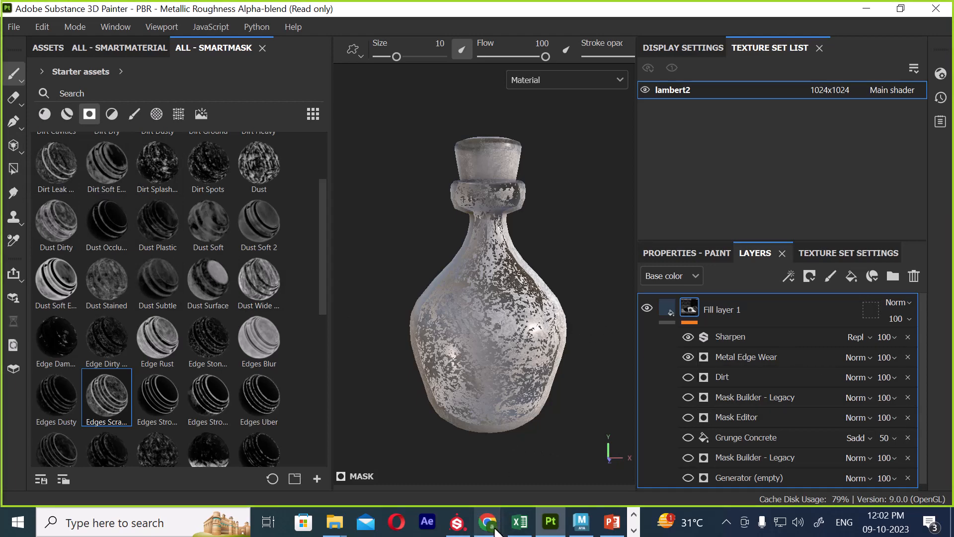
# Step: Switch to the browser and read the Filters entry on the Substance 3D Painter Navigation help page
pyautogui.moveTo(496, 533)
pyautogui.click(532, 477)
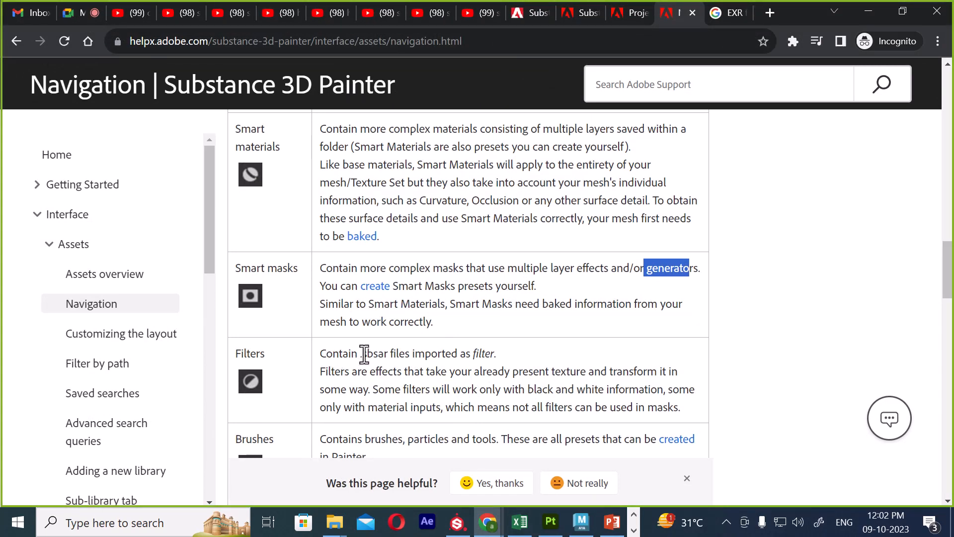
pyautogui.moveTo(406, 357); pyautogui.dragTo(477, 357)
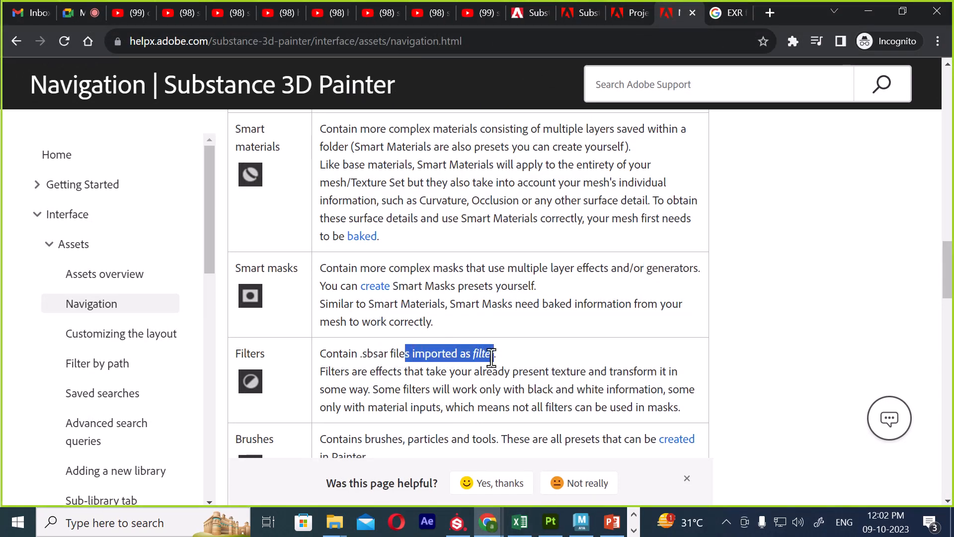
pyautogui.moveTo(334, 372); pyautogui.dragTo(652, 392)
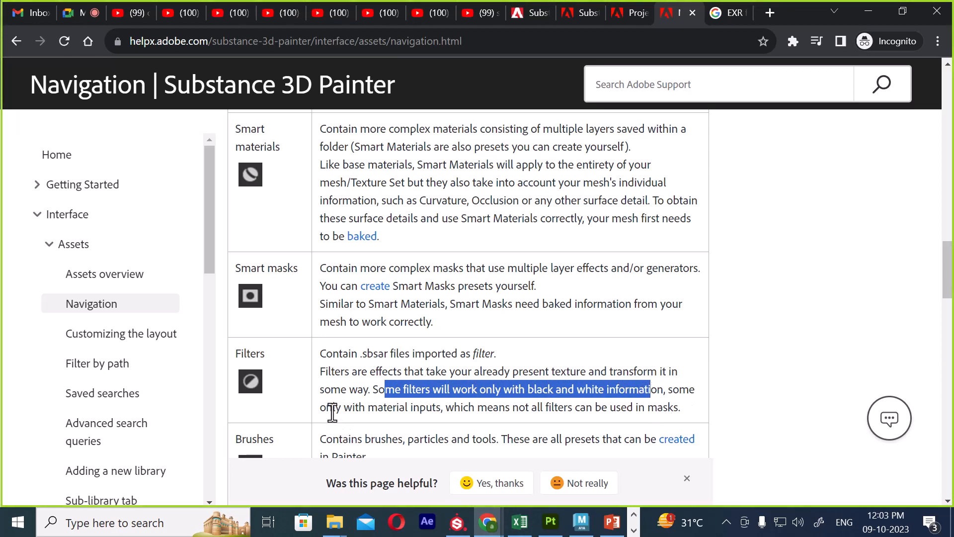
pyautogui.moveTo(332, 411); pyautogui.dragTo(478, 412)
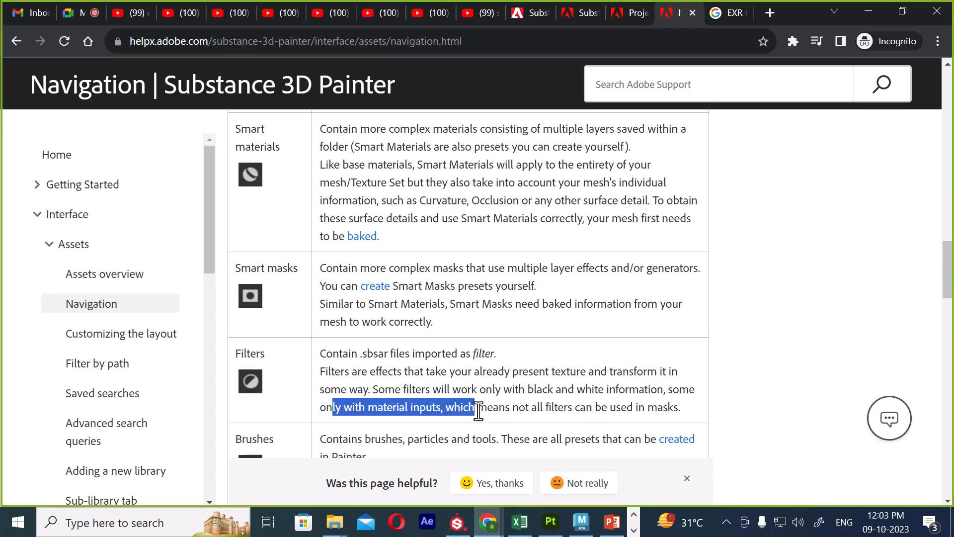
pyautogui.moveTo(571, 410); pyautogui.dragTo(648, 411)
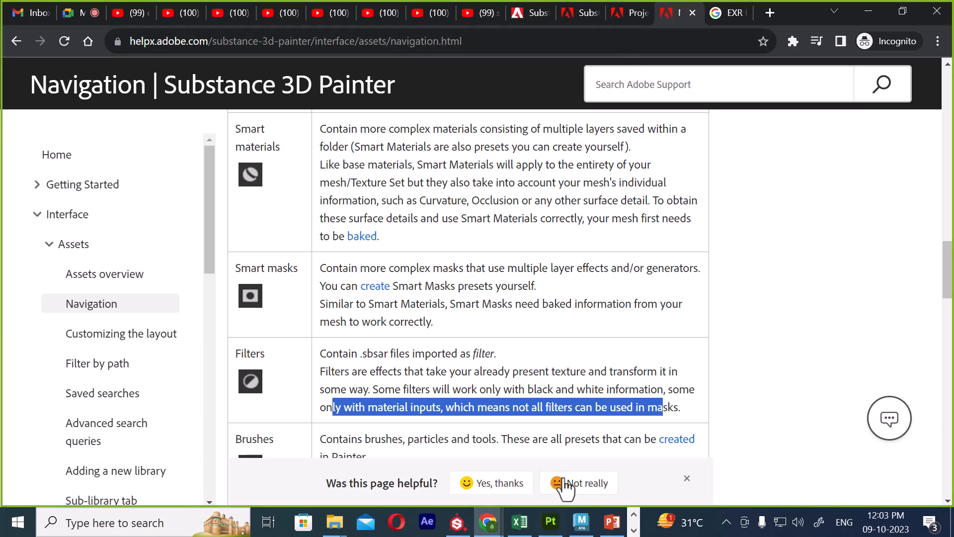
# Step: Return to Substance 3D Painter and show the filters in the starter assets, previewing MatFinish Grainy
pyautogui.click(551, 522)
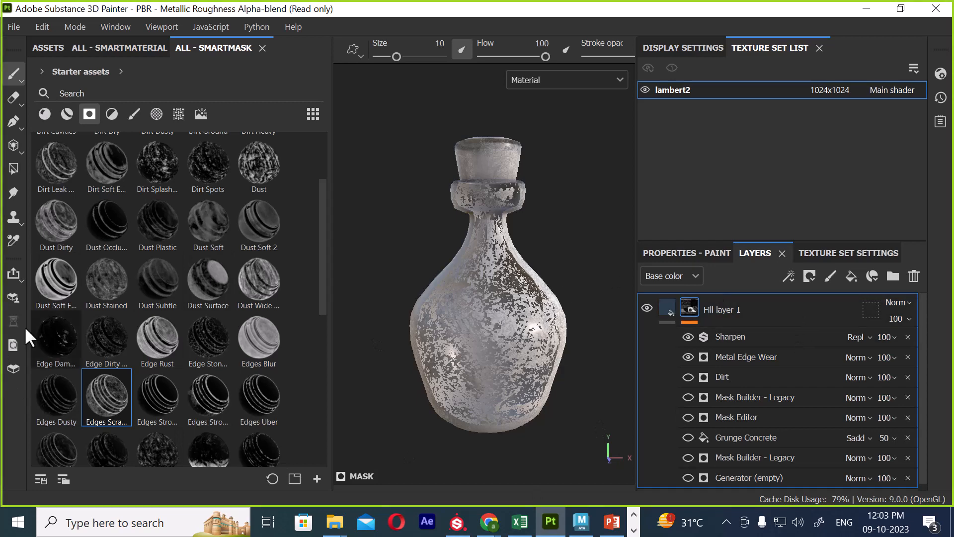
pyautogui.click(112, 115)
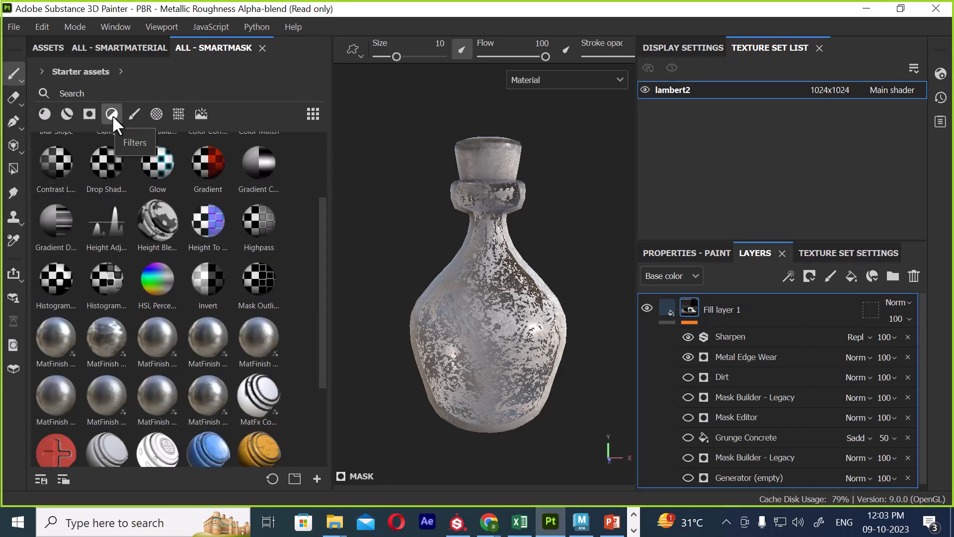
pyautogui.moveTo(175, 360)
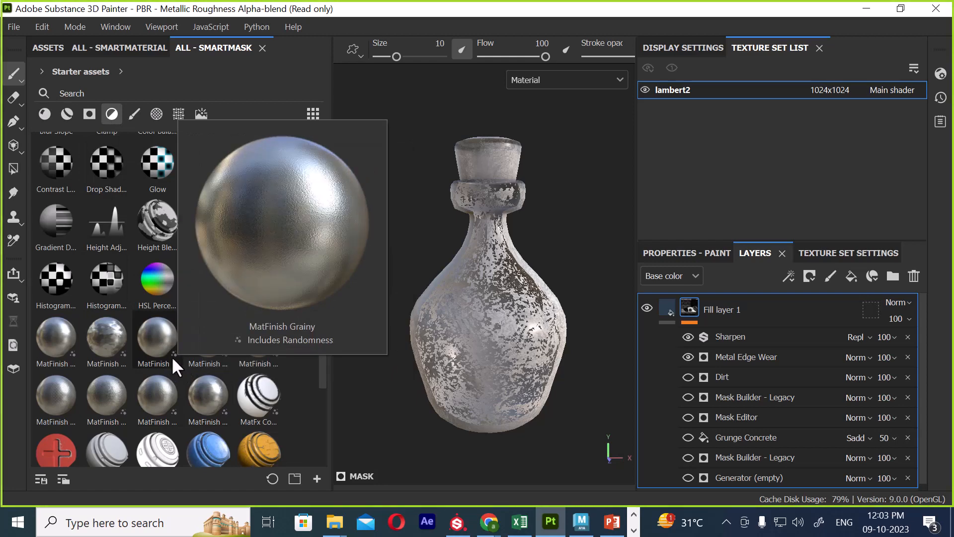
# Step: Switch to the browser and look through the open YouTube tutorials on Substance Painter texturing and map baking
pyautogui.moveTo(493, 525)
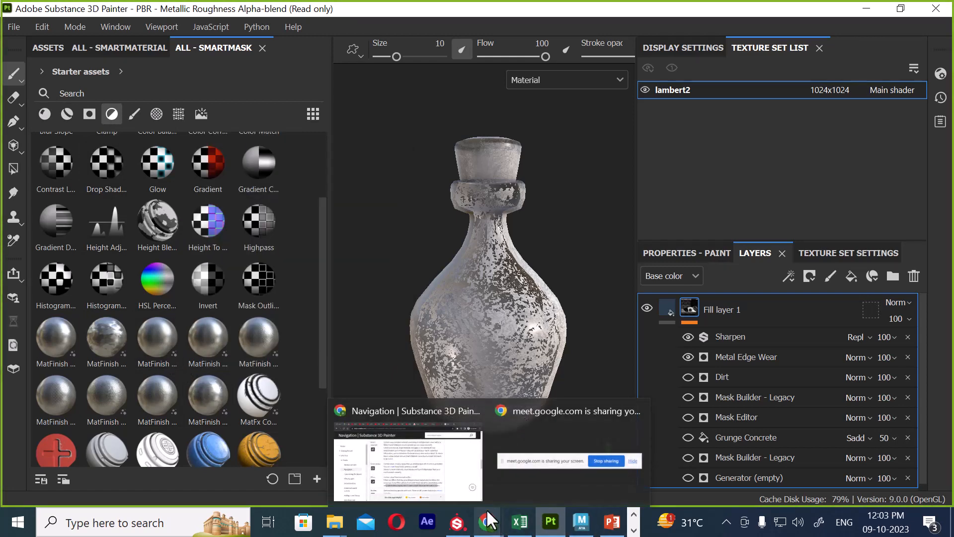
pyautogui.click(407, 453)
pyautogui.click(184, 14)
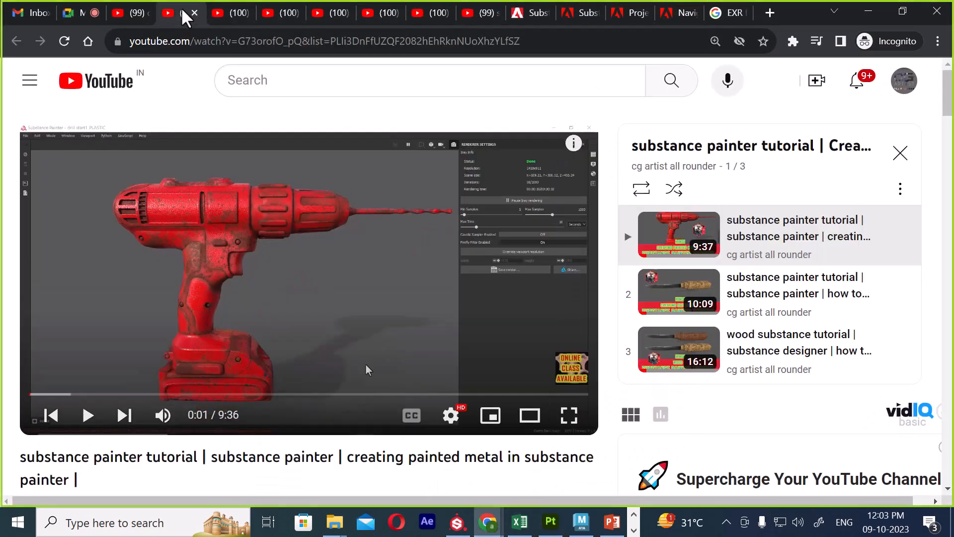
pyautogui.click(228, 13)
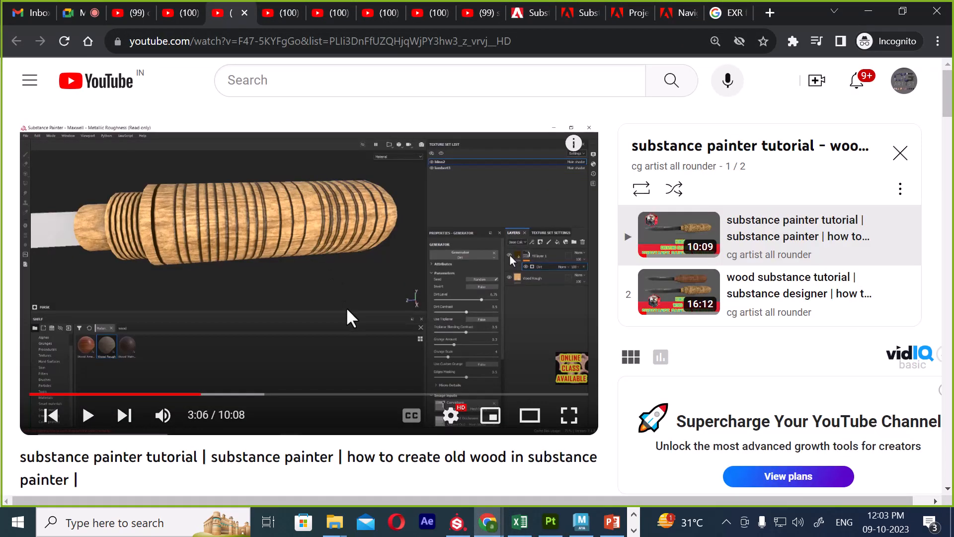
pyautogui.click(278, 14)
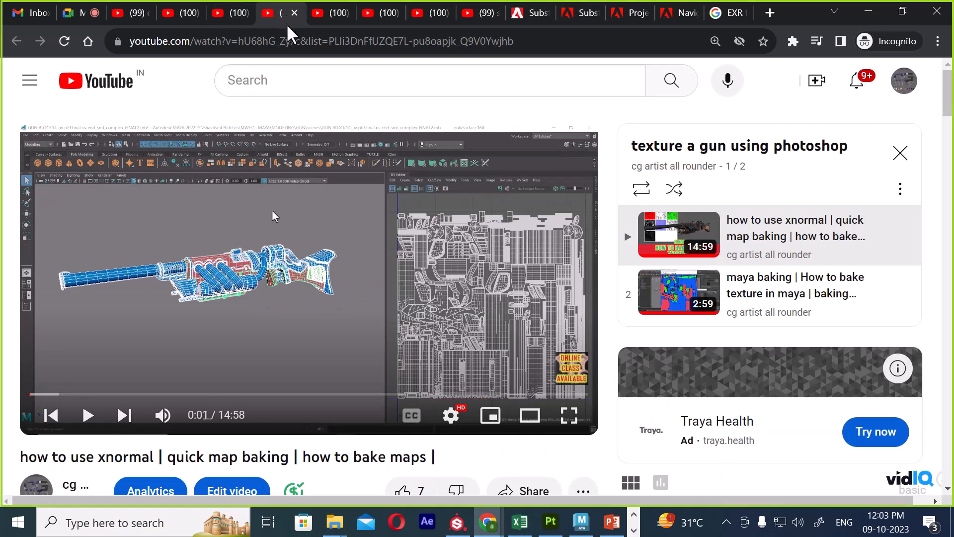
pyautogui.click(331, 14)
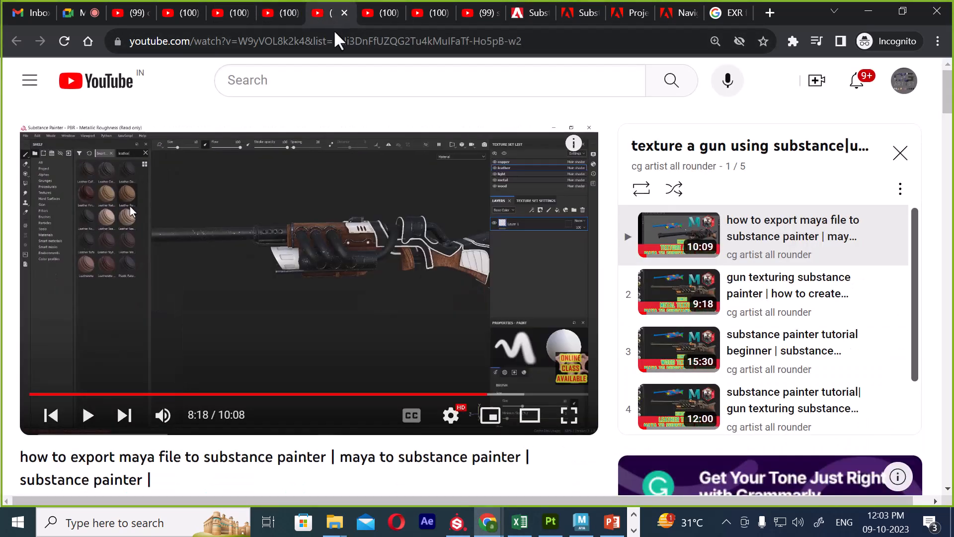
pyautogui.click(383, 13)
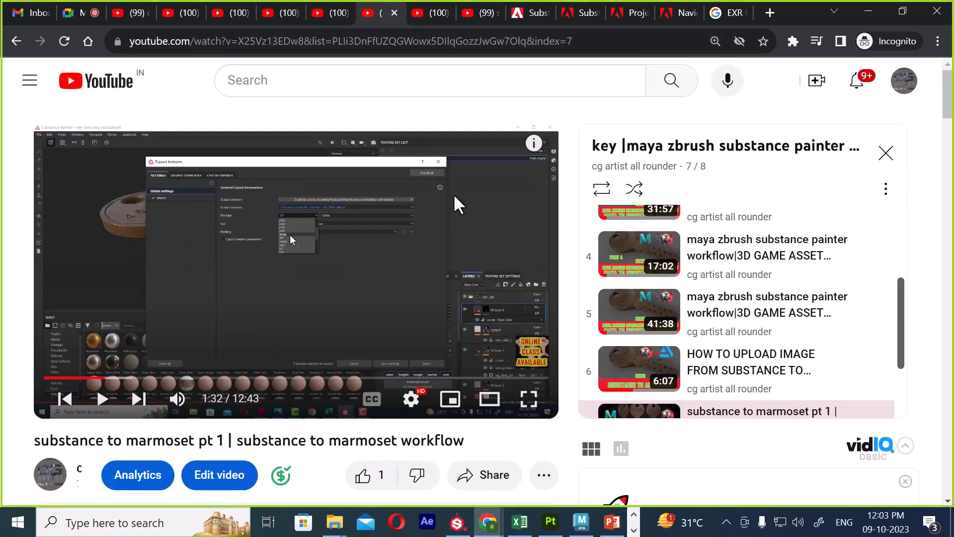
pyautogui.click(431, 14)
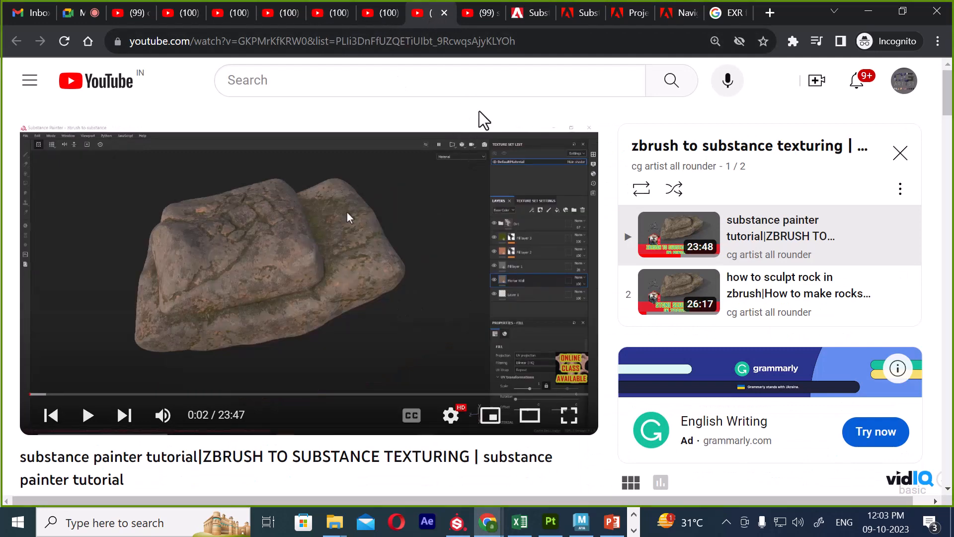
pyautogui.click(472, 14)
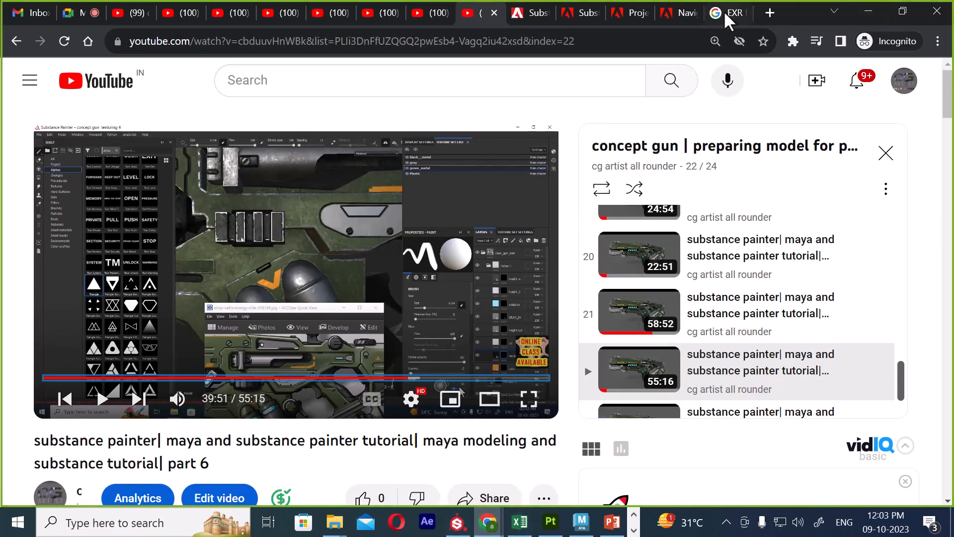
# Step: Read the Navigation help page's entries from Filters down to Environment maps, and return to the Filters and Brushes entries
pyautogui.click(681, 10)
pyautogui.scroll(-3, 502, 306)
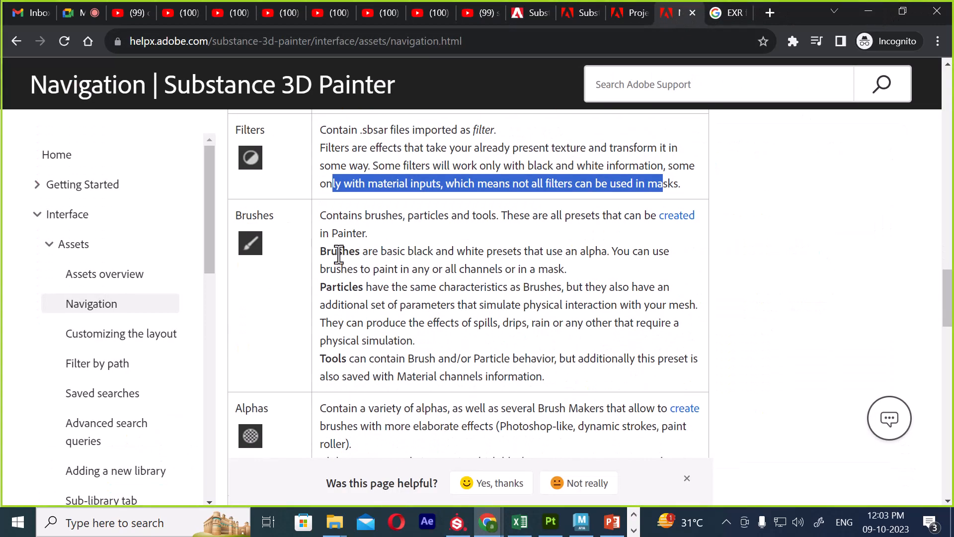
pyautogui.scroll(-3, 340, 224)
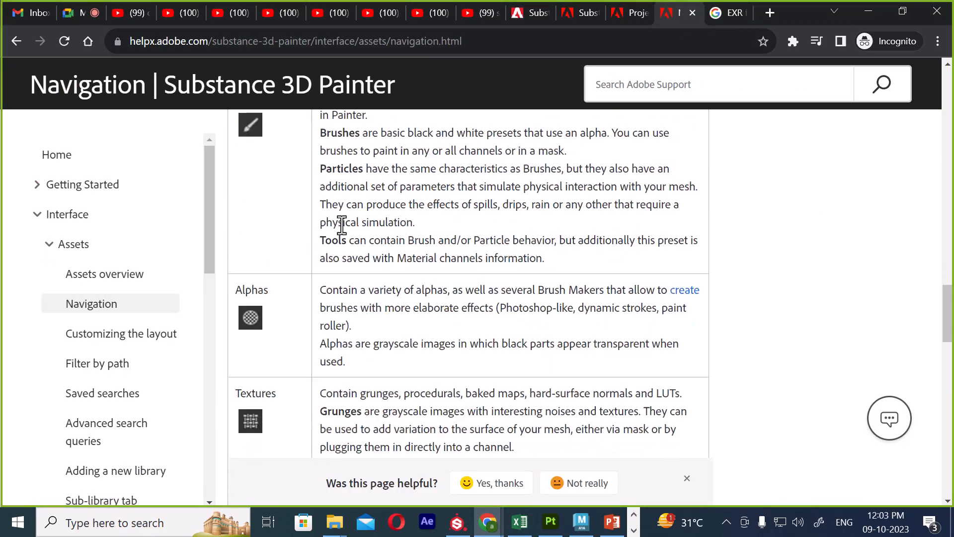
pyautogui.scroll(-3, 365, 377)
pyautogui.scroll(-3, 424, 353)
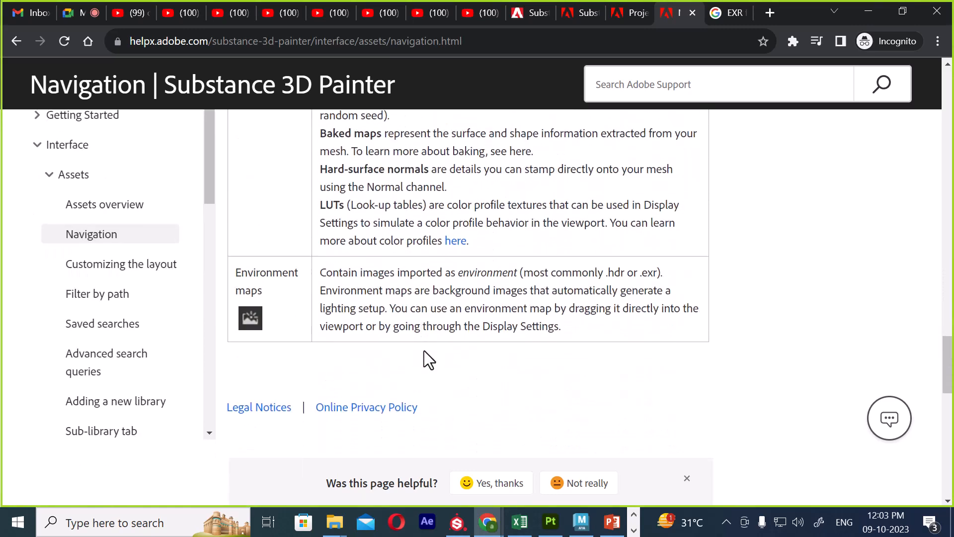
pyautogui.scroll(8, 453, 337)
pyautogui.scroll(3, 457, 323)
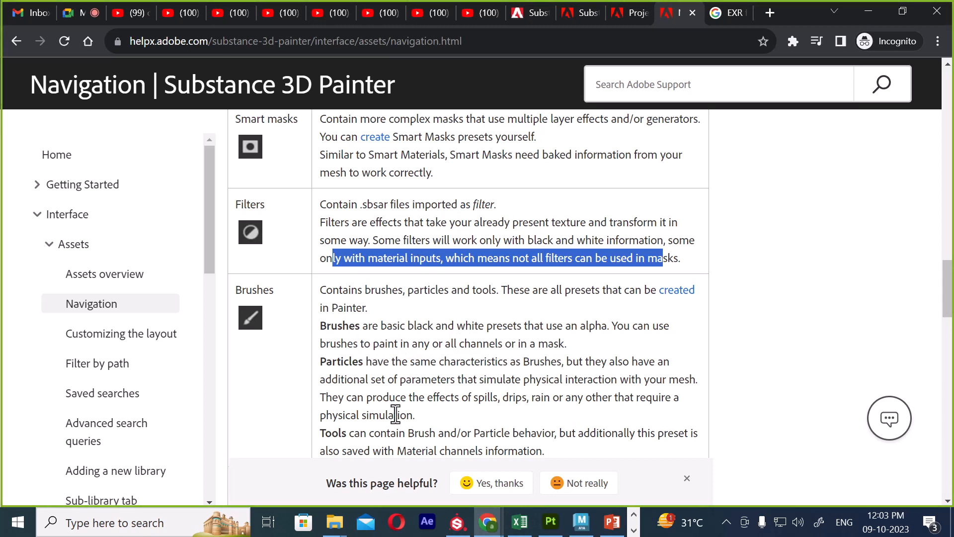
# Step: Return to Substance 3D Painter, delete the masked fill layer and add a fresh fill layer in its place
pyautogui.click(868, 7)
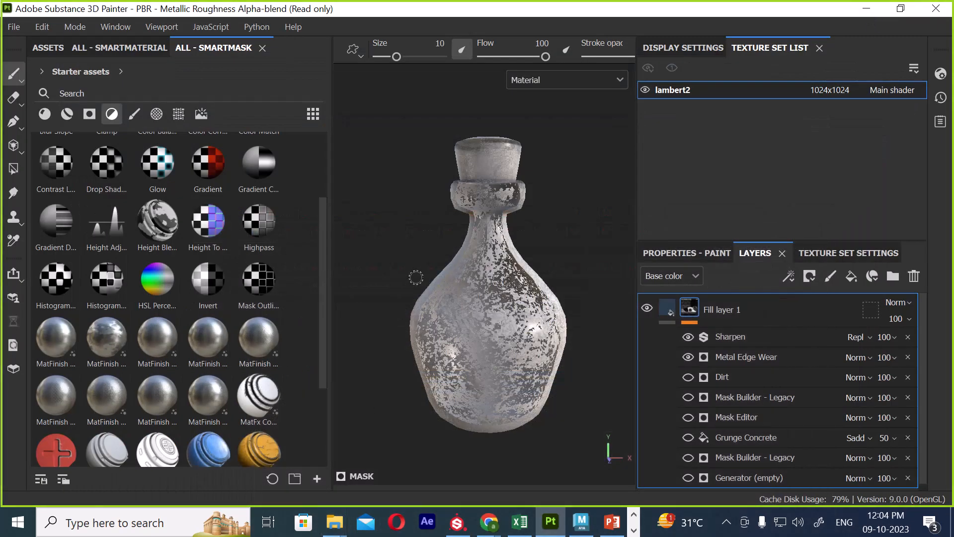
pyautogui.click(914, 276)
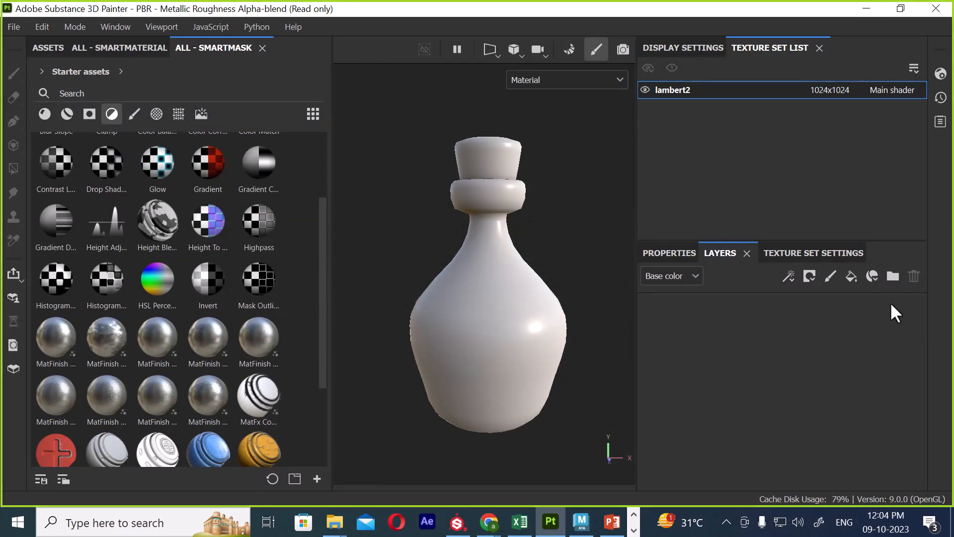
pyautogui.click(852, 276)
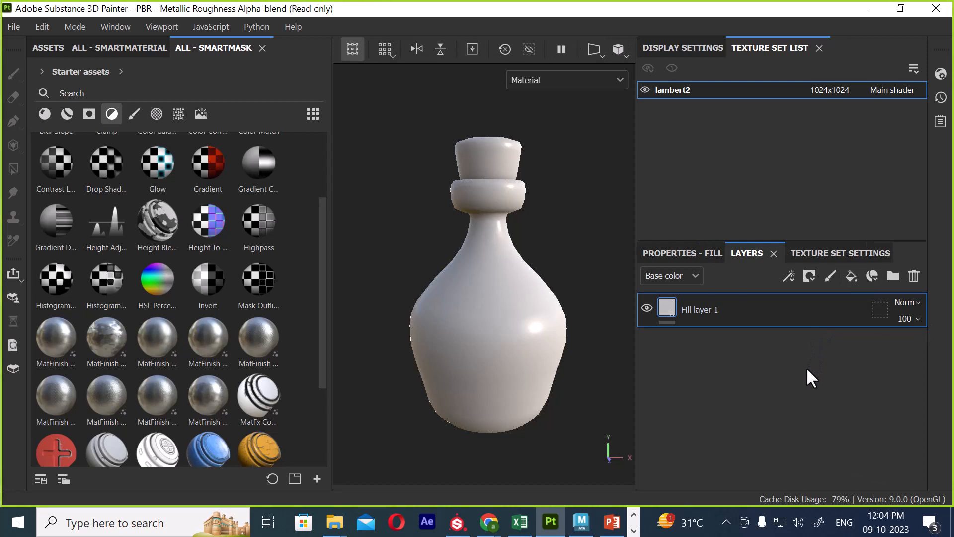
# Step: Add a black mask to the new fill layer and put a paint effect in that mask
pyautogui.rightClick(781, 306)
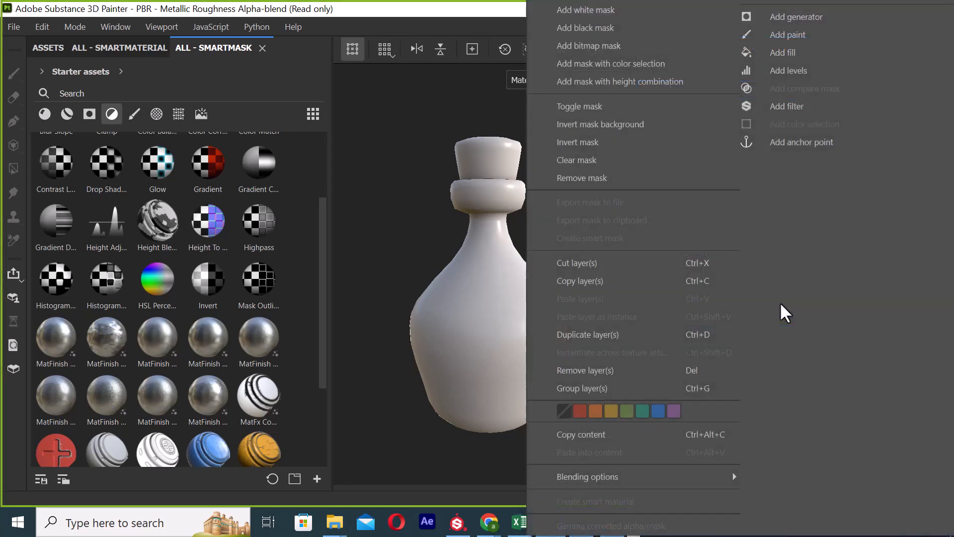
pyautogui.click(648, 31)
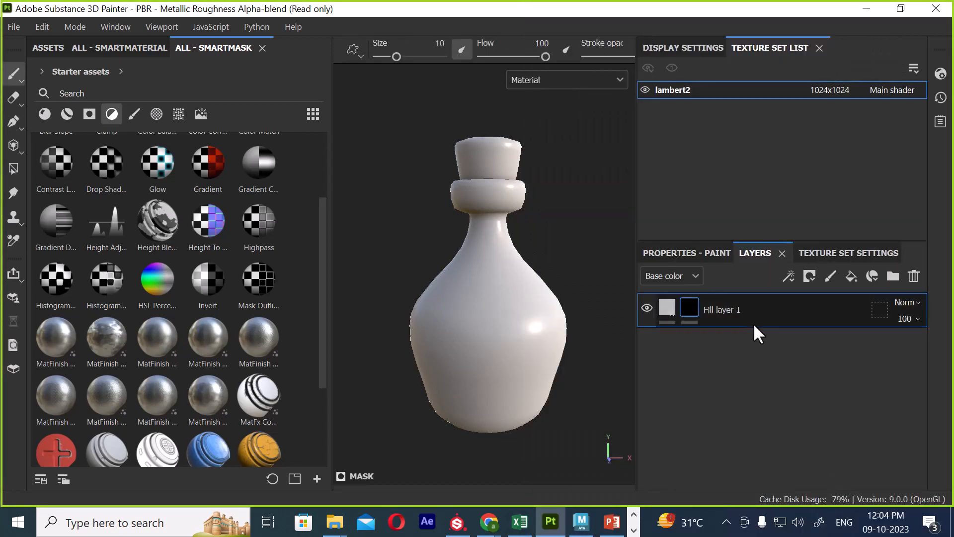
pyautogui.rightClick(748, 301)
pyautogui.moveTo(629, 479)
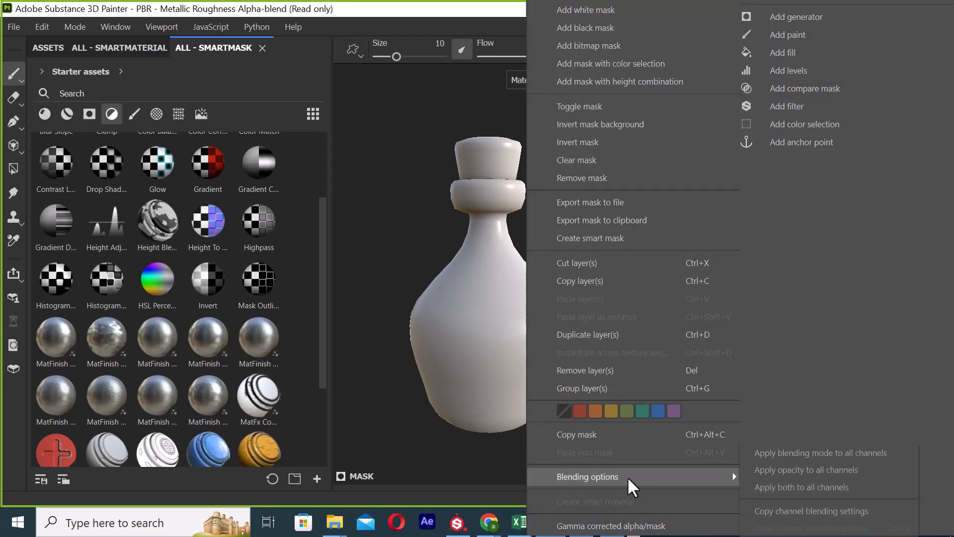
pyautogui.click(823, 31)
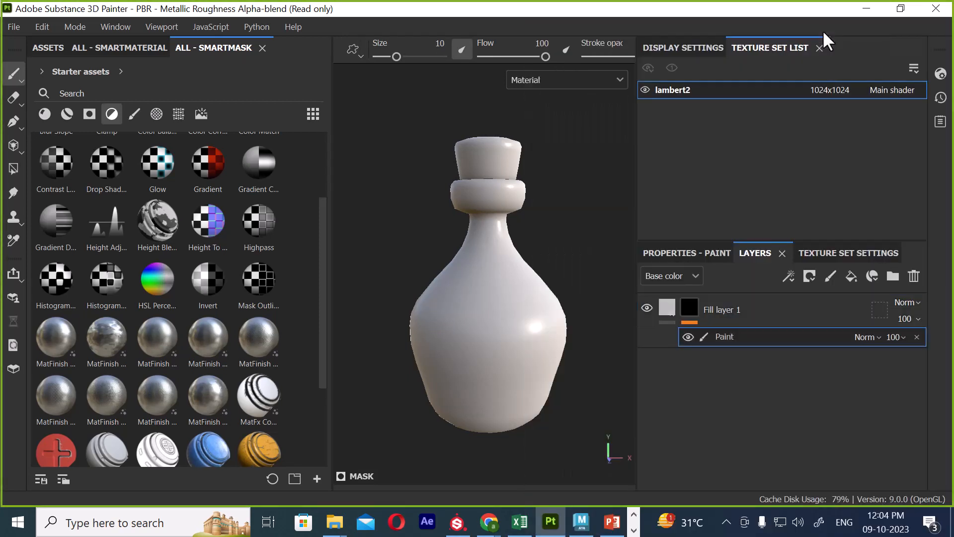
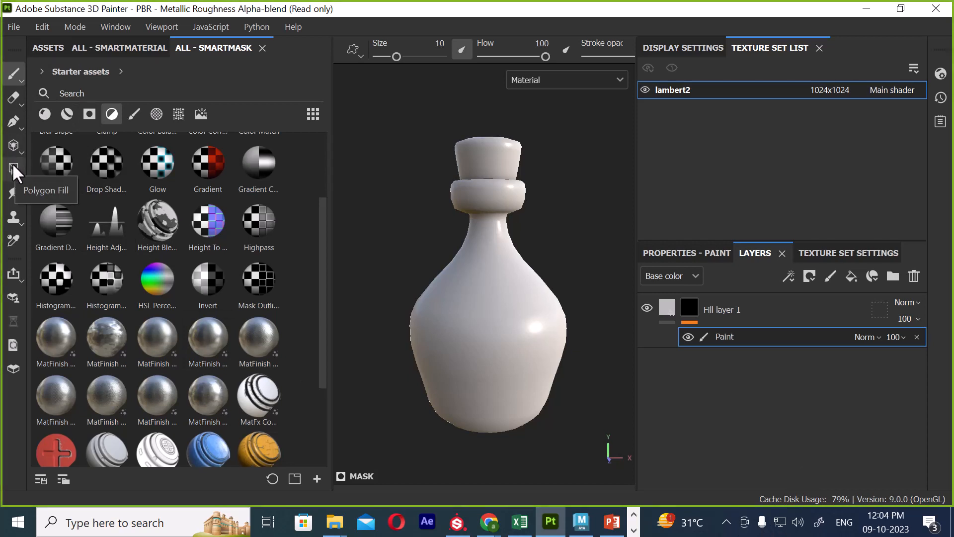
# Step: Fill the bottle body's polygons in the mask using Polygon Fill, and show the 3D and 2D views side by side
pyautogui.click(13, 168)
pyautogui.moveTo(600, 265); pyautogui.dragTo(366, 458)
pyautogui.click(691, 308)
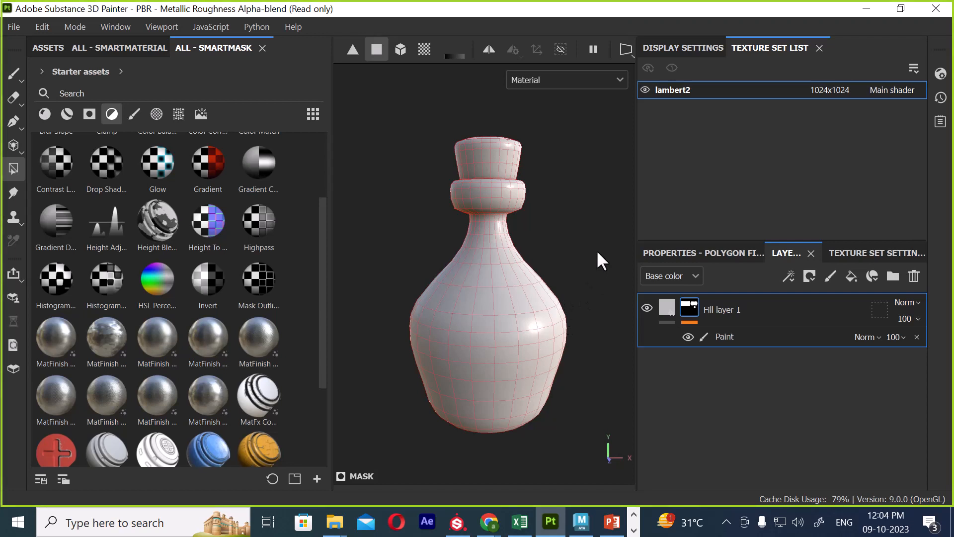
pyautogui.press('F1')
pyautogui.scroll(-2, 576, 271)
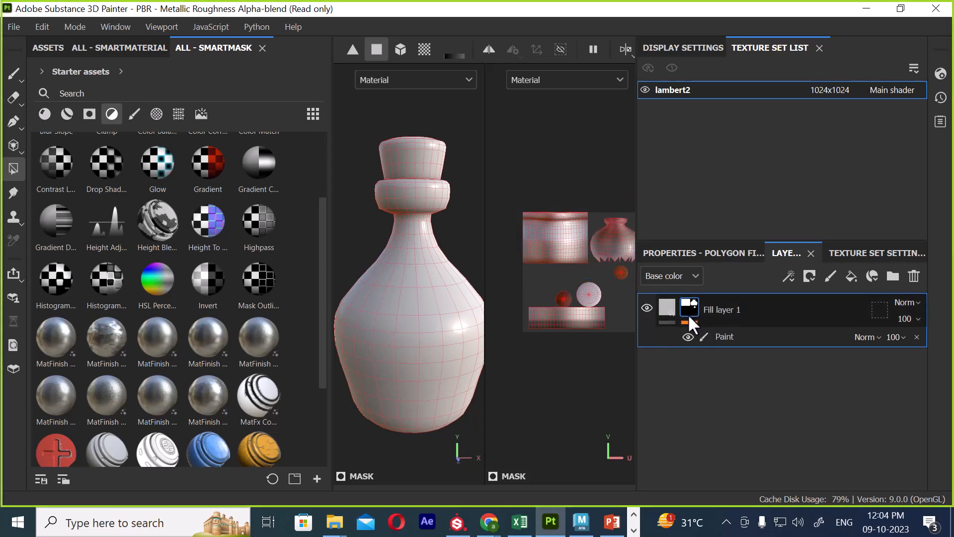
# Step: Compare the tools available for the fill layer's content and its mask, and open the fill's material properties
pyautogui.click(667, 305)
pyautogui.click(667, 306)
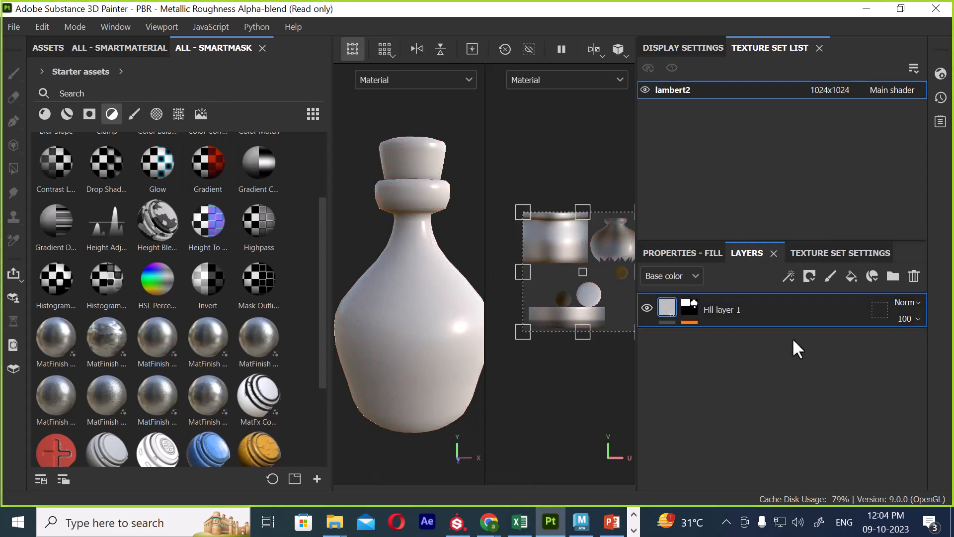
pyautogui.click(690, 308)
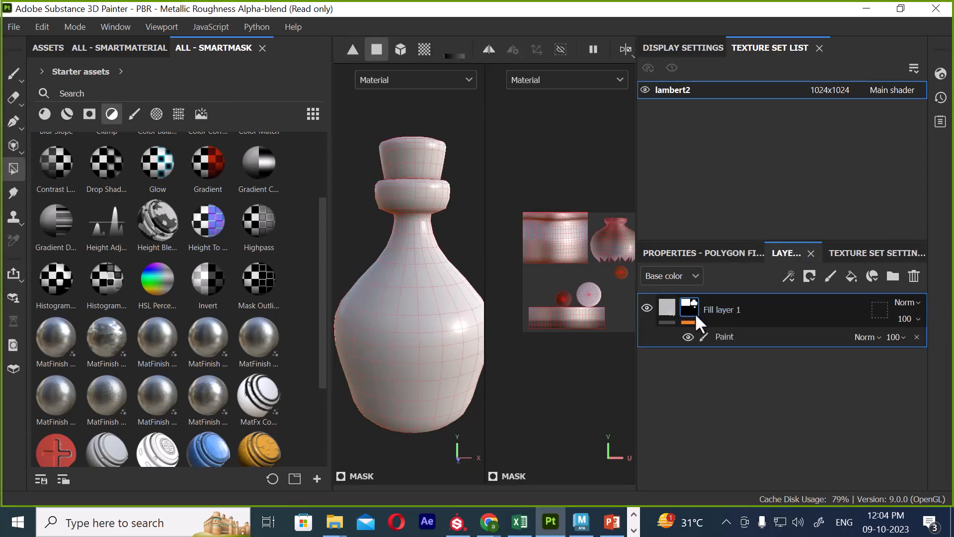
pyautogui.click(8, 73)
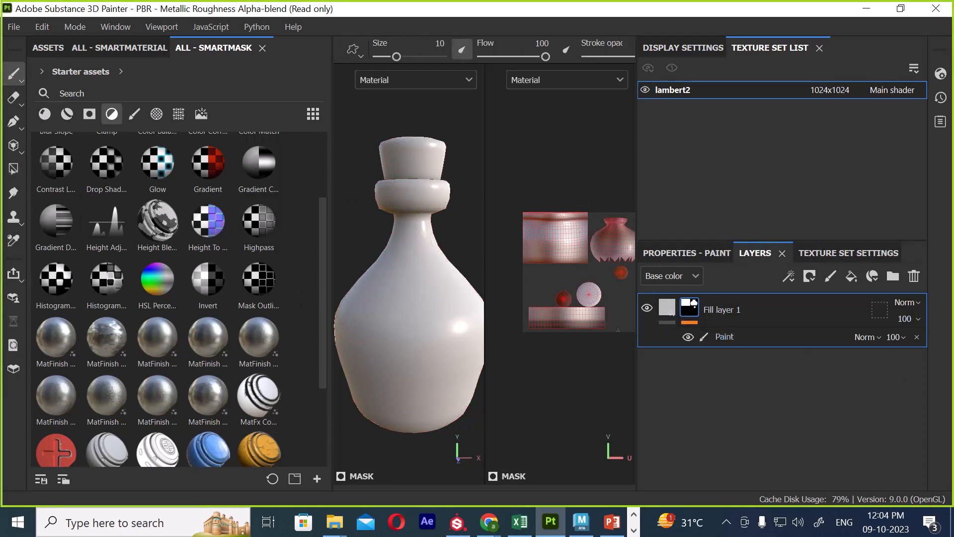
pyautogui.click(670, 309)
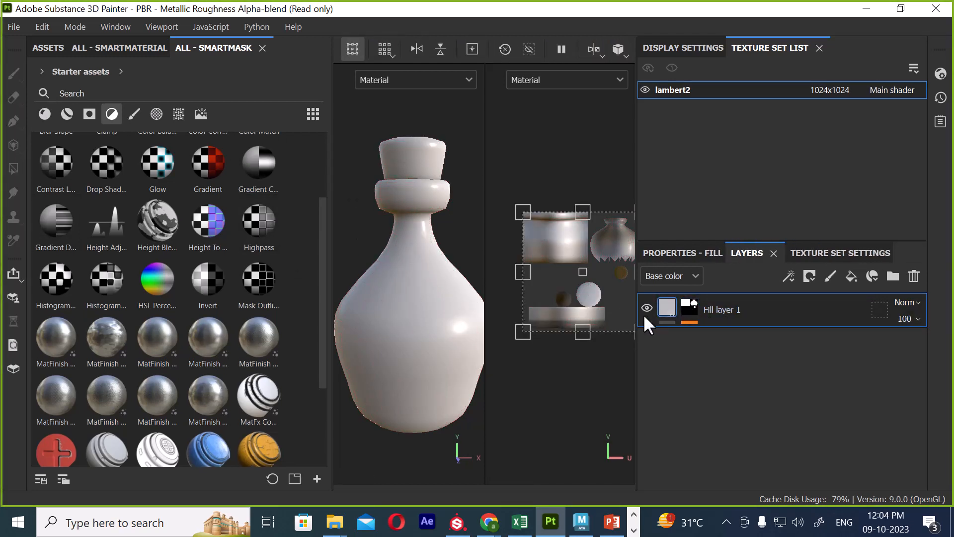
pyautogui.click(684, 253)
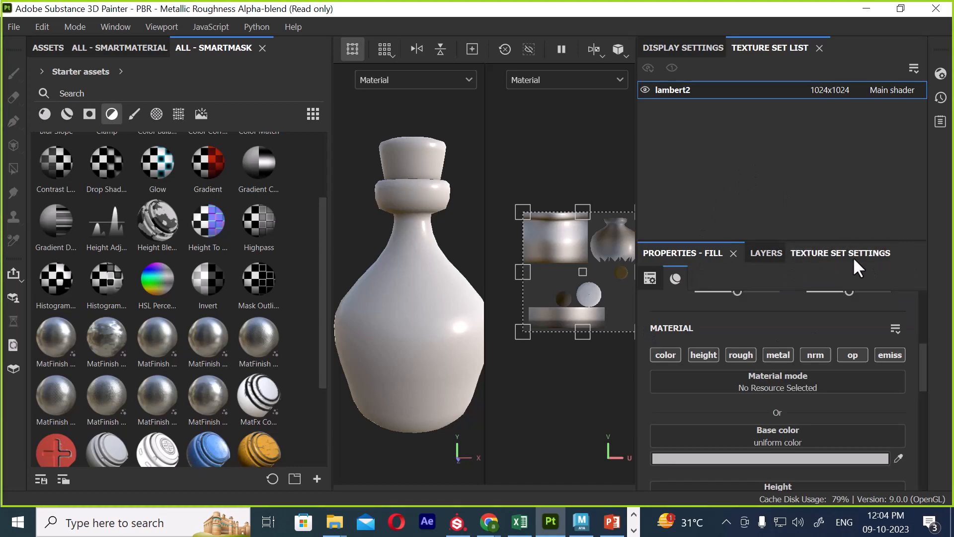
# Step: Darken the fill's base color to a dark grey and lower its opacity to 0.1774
pyautogui.click(702, 457)
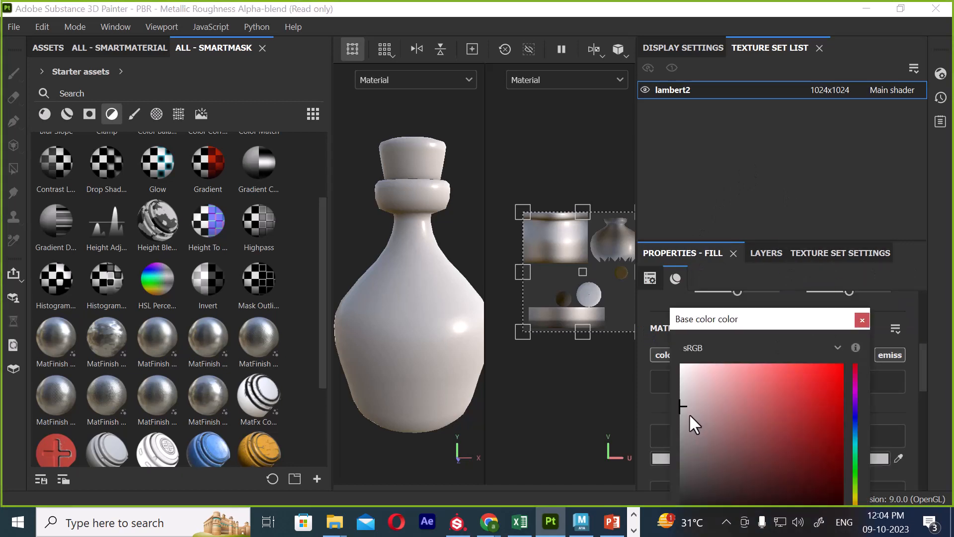
pyautogui.moveTo(690, 422); pyautogui.dragTo(680, 482)
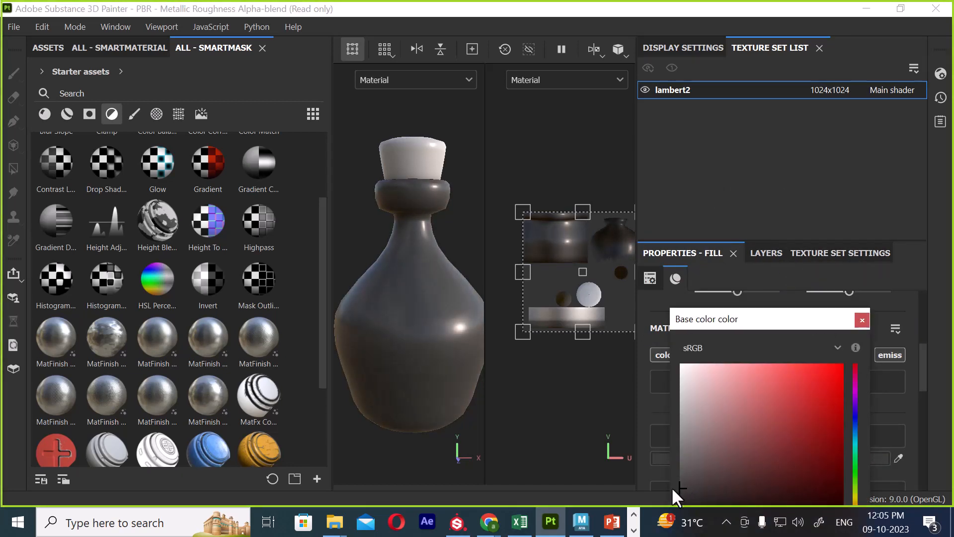
pyautogui.click(863, 320)
pyautogui.scroll(-5, 782, 432)
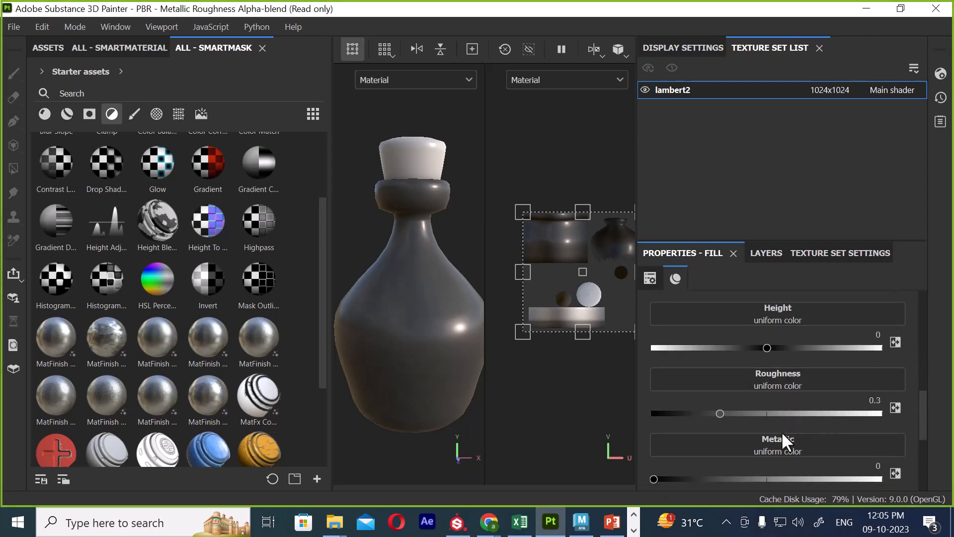
pyautogui.moveTo(765, 410); pyautogui.dragTo(696, 406)
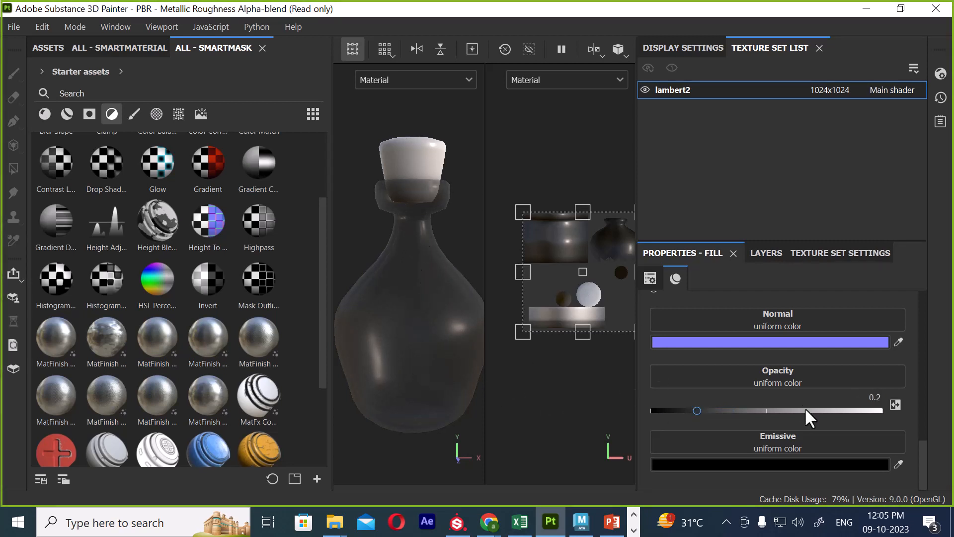
pyautogui.moveTo(697, 410); pyautogui.dragTo(691, 409)
# Step: Change the fill's base color to a dark, muted green for the glass
pyautogui.scroll(4, 818, 366)
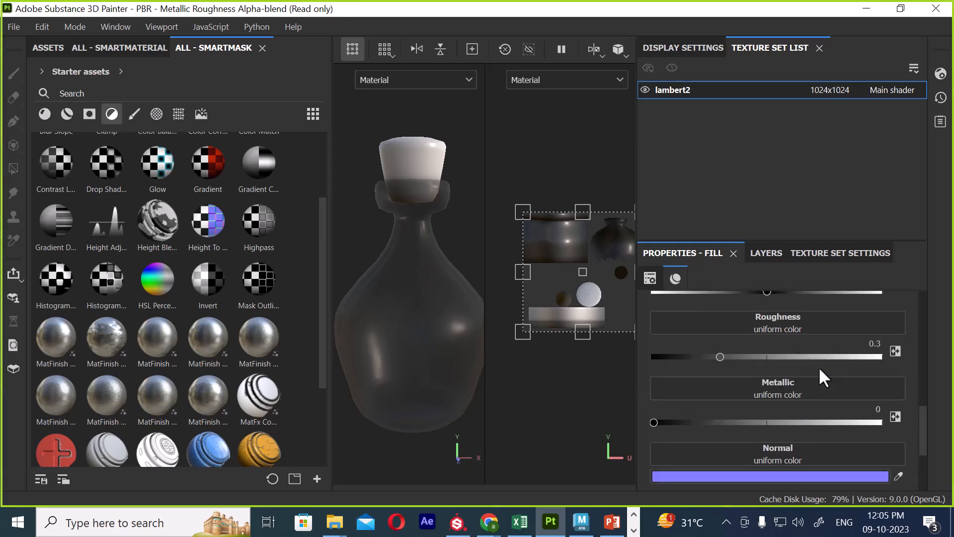
pyautogui.scroll(3, 816, 383)
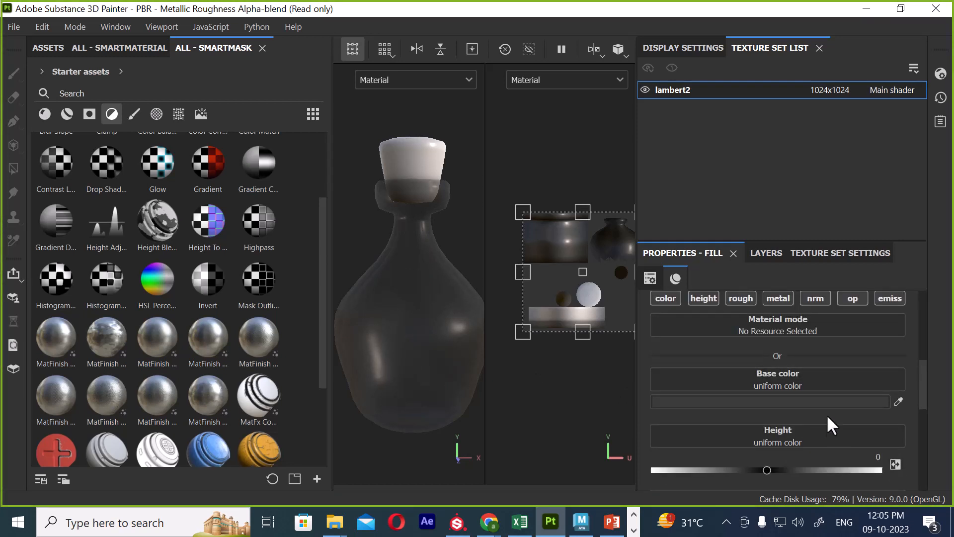
pyautogui.click(834, 401)
pyautogui.moveTo(834, 400); pyautogui.dragTo(847, 395)
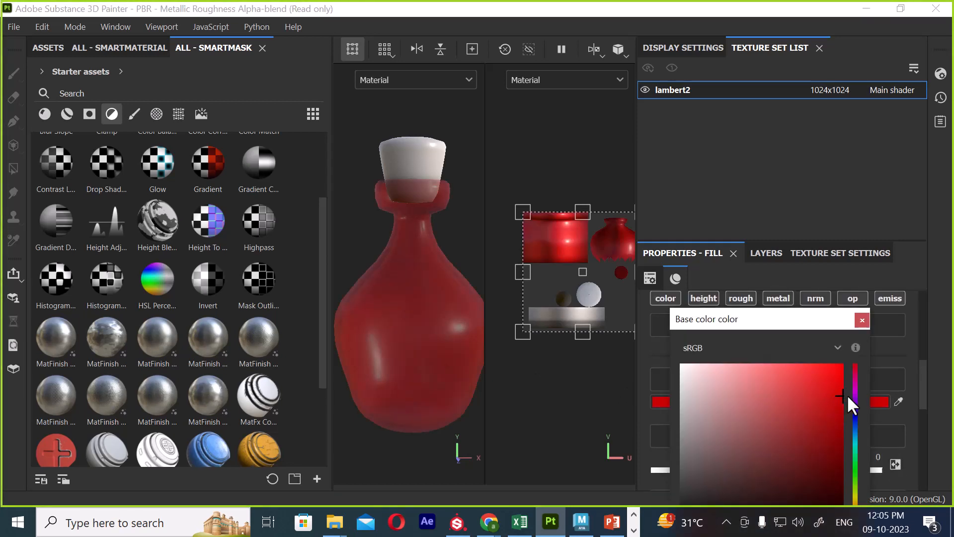
pyautogui.moveTo(855, 440)
pyautogui.mouseDown()
pyautogui.moveTo(855, 419)
pyautogui.moveTo(860, 458)
pyautogui.mouseUp()
pyautogui.moveTo(841, 398); pyautogui.dragTo(726, 470)
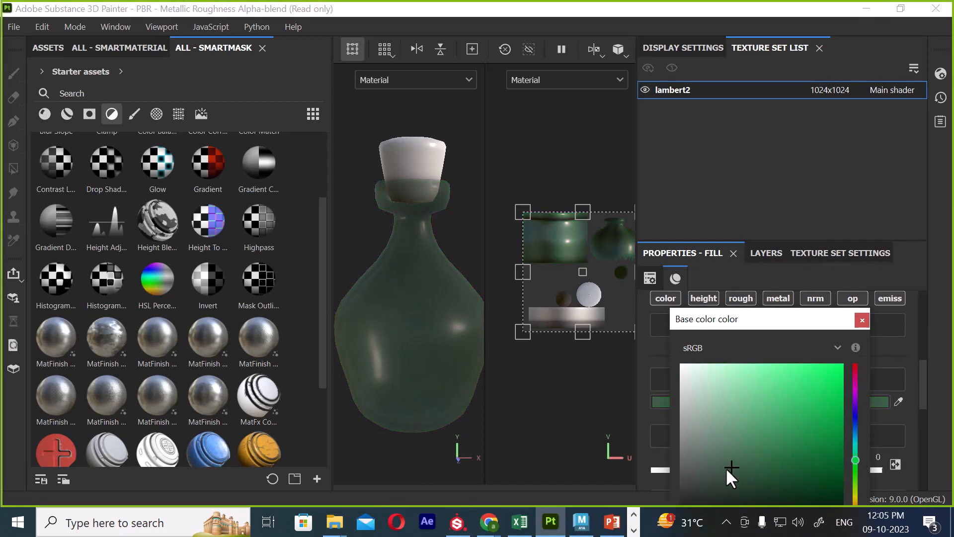
pyautogui.click(862, 320)
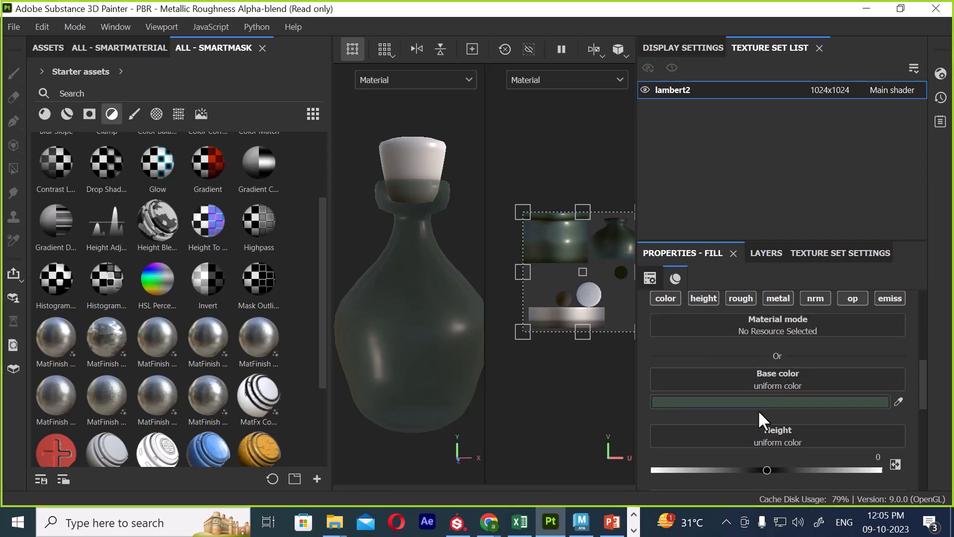
# Step: Lower the fill's roughness to 0.1419 and narrow the asset shelf to enlarge the viewports
pyautogui.scroll(-3, 758, 409)
pyautogui.scroll(-2, 774, 406)
pyautogui.moveTo(721, 402); pyautogui.dragTo(670, 420)
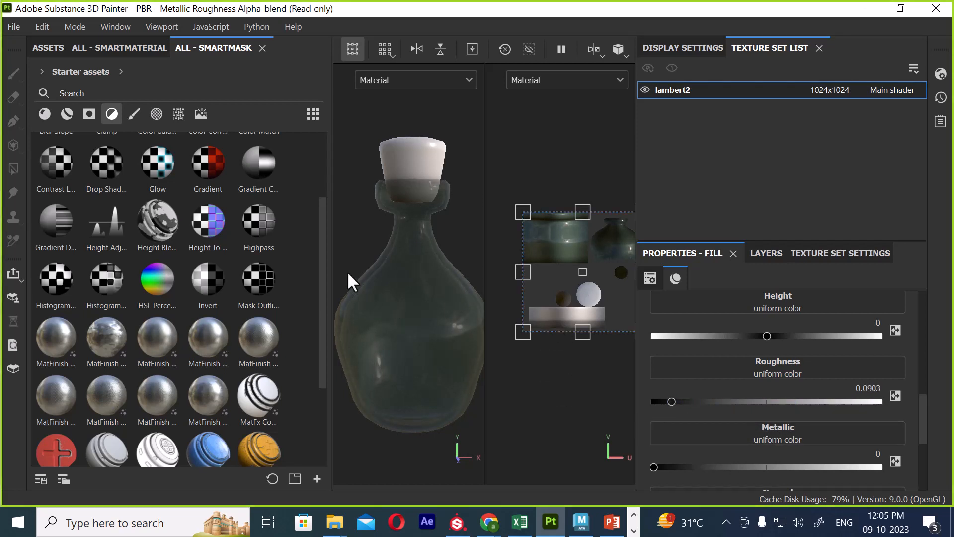
pyautogui.moveTo(332, 262); pyautogui.dragTo(218, 255)
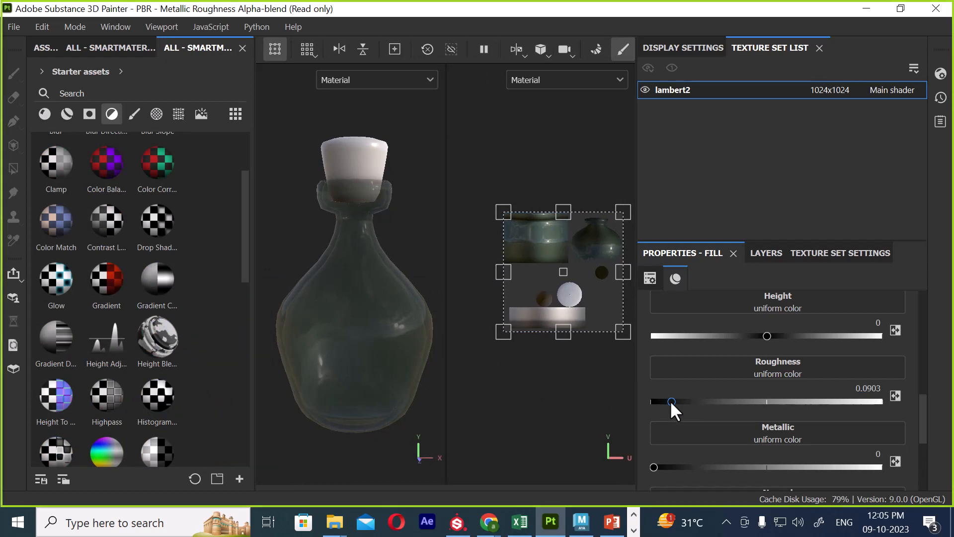
pyautogui.moveTo(671, 401); pyautogui.dragTo(726, 402)
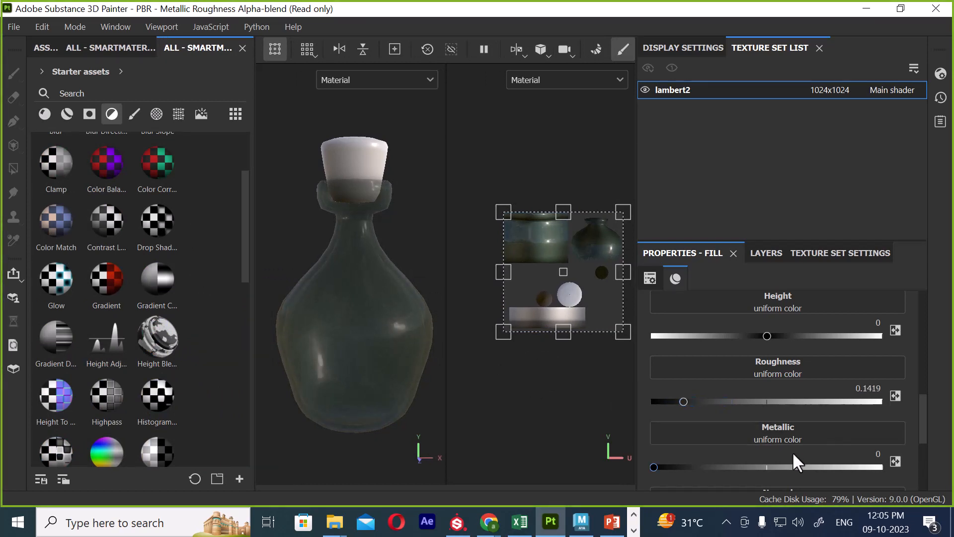
# Step: Try higher metallic values on the fill and bring metallic back down close to zero
pyautogui.scroll(-3, 796, 450)
pyautogui.scroll(1, 721, 408)
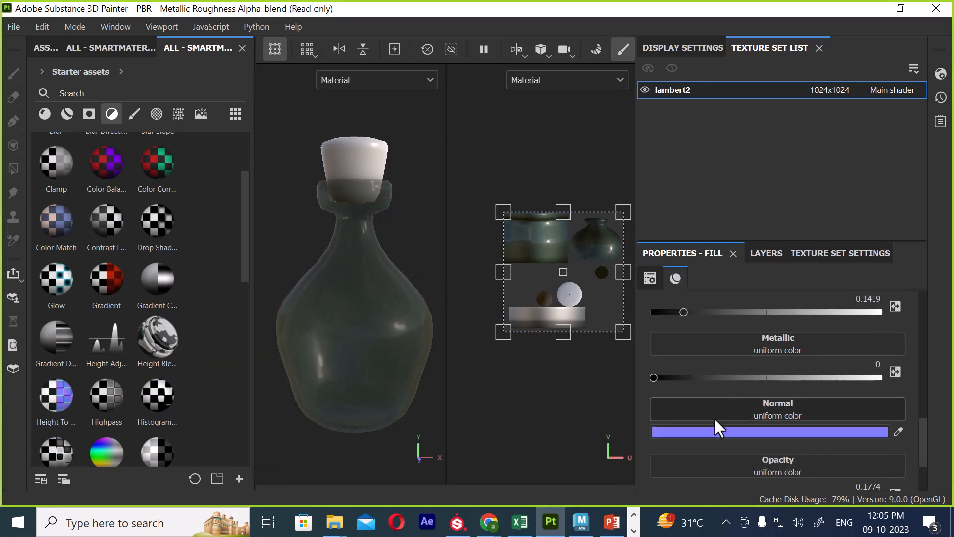
pyautogui.moveTo(654, 378); pyautogui.dragTo(800, 398)
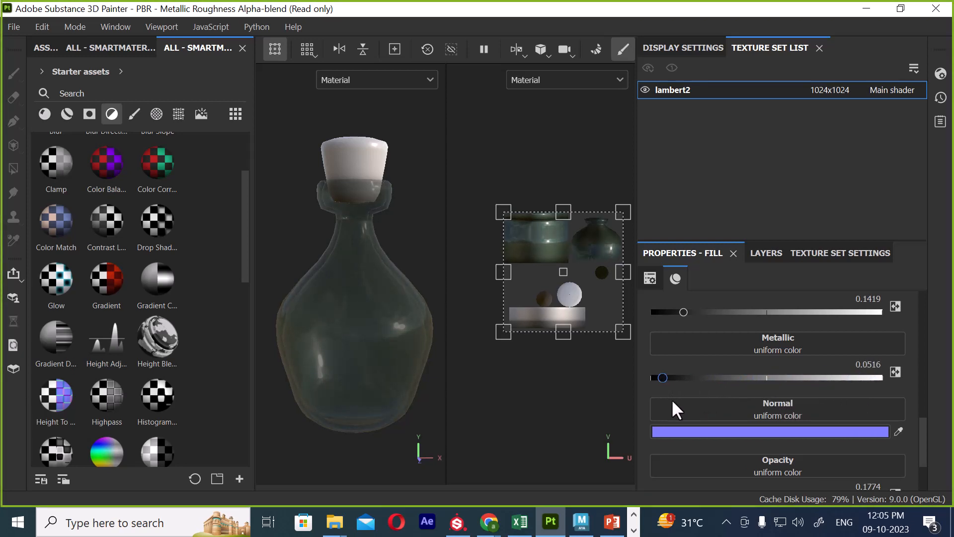
pyautogui.moveTo(828, 398); pyautogui.dragTo(668, 398)
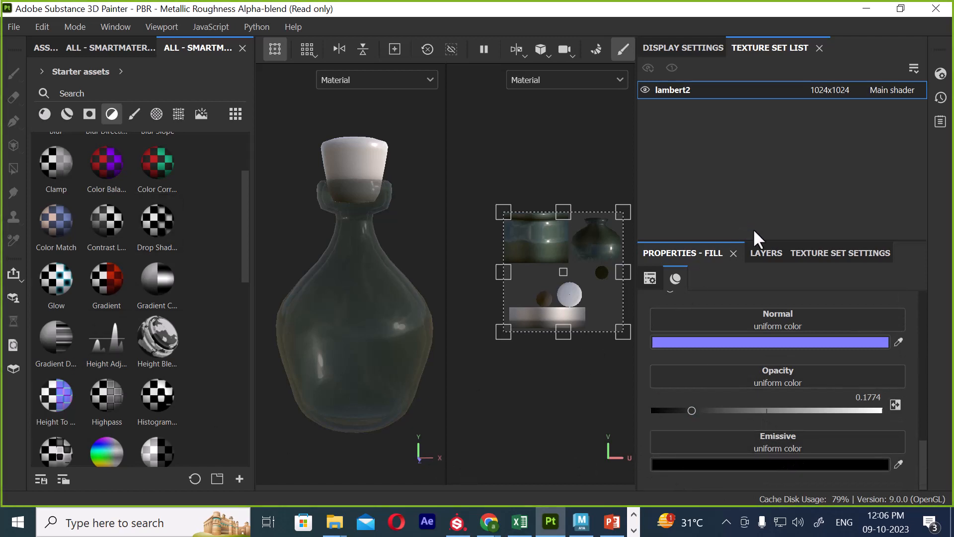
# Step: Show the layer stack and undo the stray rotation of the fill's projection in the 2D view
pyautogui.click(767, 253)
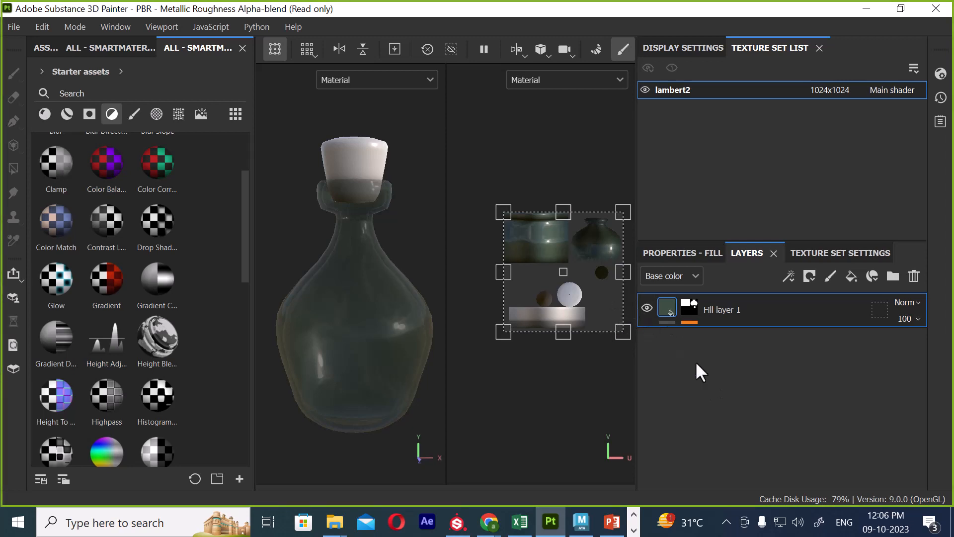
pyautogui.moveTo(497, 407); pyautogui.dragTo(594, 377)
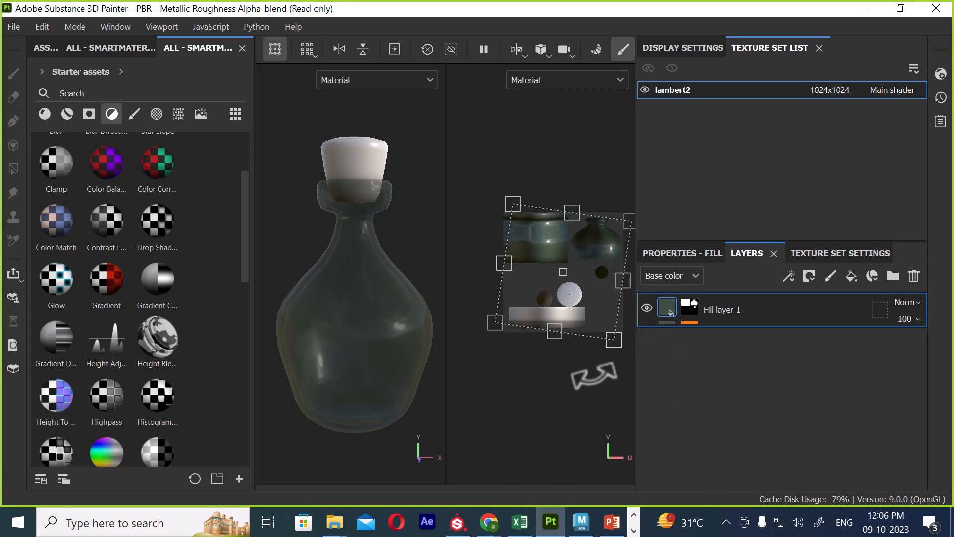
pyautogui.hotkey('ctrl', 'z')
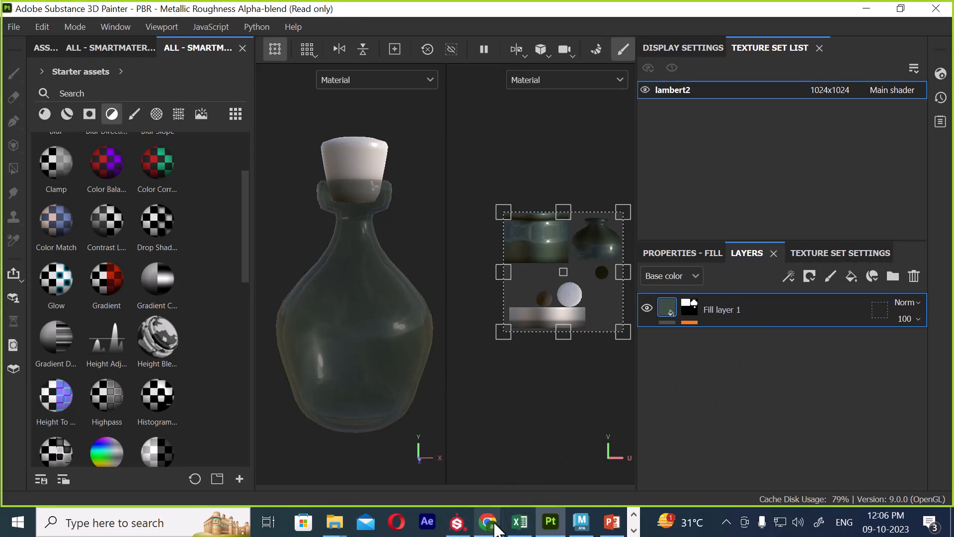
# Step: Search the smart materials for wood, add Wood Ship Hull Old above Fill layer 1 and toggle its visibility to compare
pyautogui.click(67, 113)
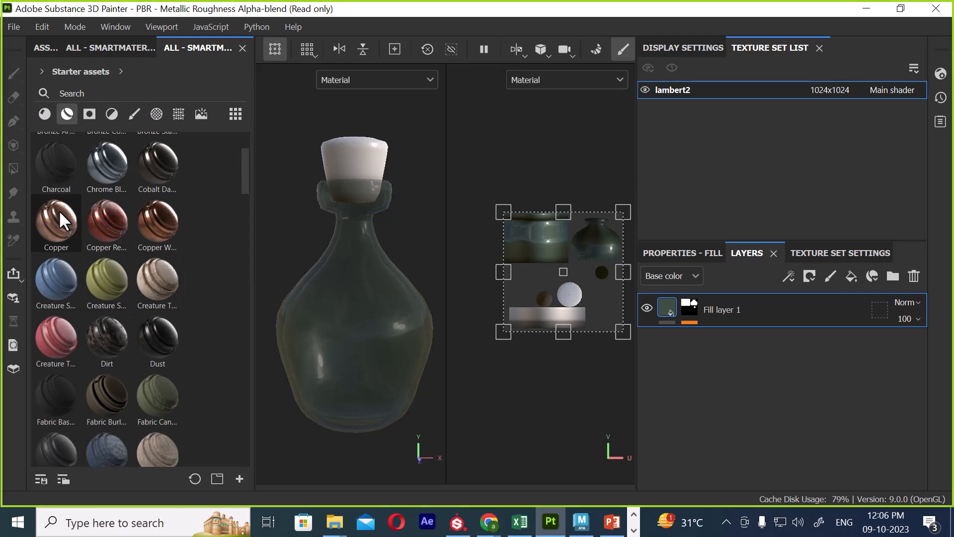
pyautogui.scroll(-5, 153, 193)
pyautogui.scroll(8, 144, 231)
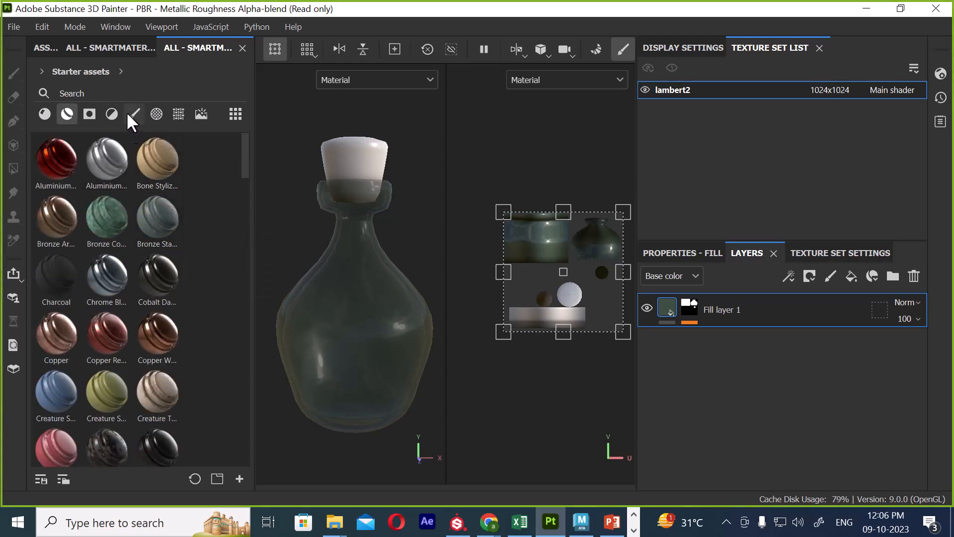
pyautogui.click(121, 93)
pyautogui.write('wOOD')
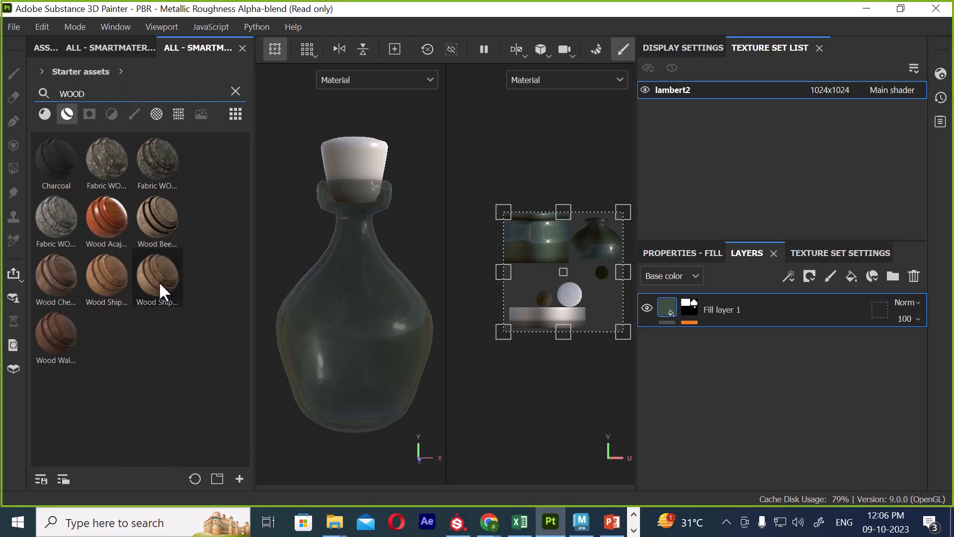
pyautogui.moveTo(159, 281); pyautogui.dragTo(772, 298)
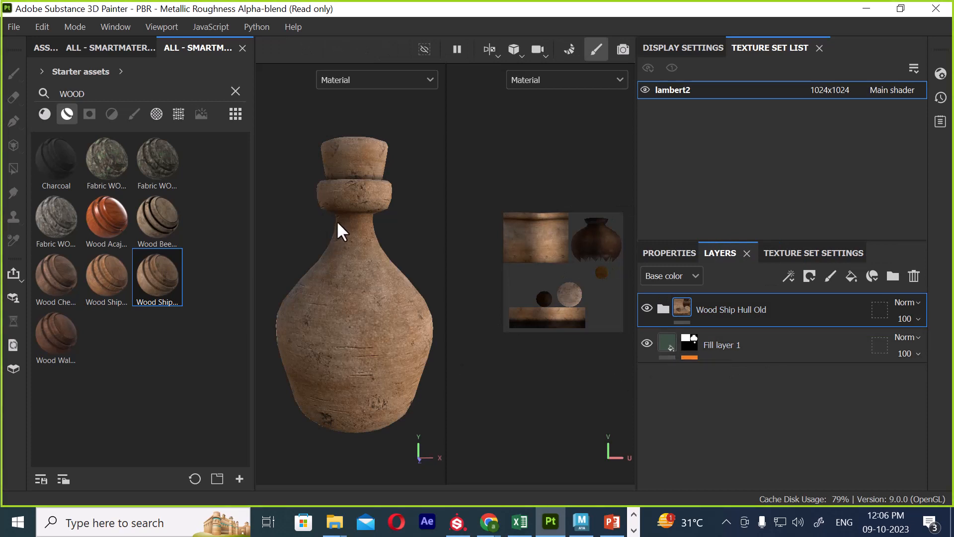
pyautogui.click(647, 306)
pyautogui.click(646, 306)
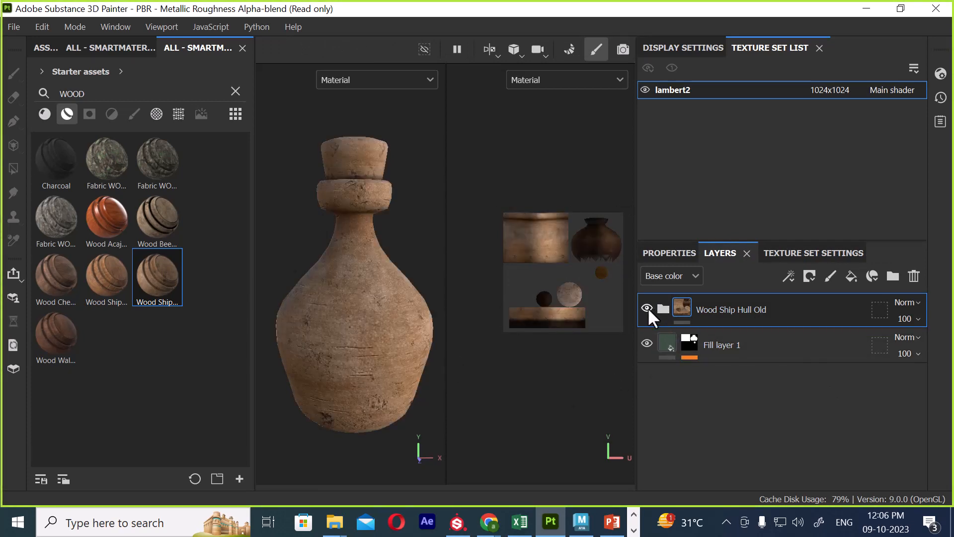
# Step: Add a black mask to the Wood Ship Hull Old folder and put a paint effect in that mask
pyautogui.rightClick(804, 312)
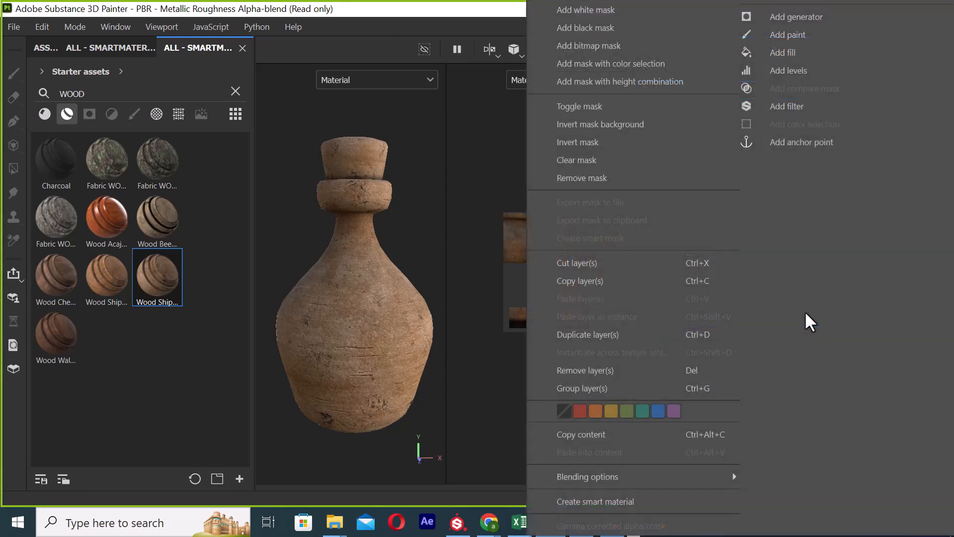
pyautogui.click(627, 27)
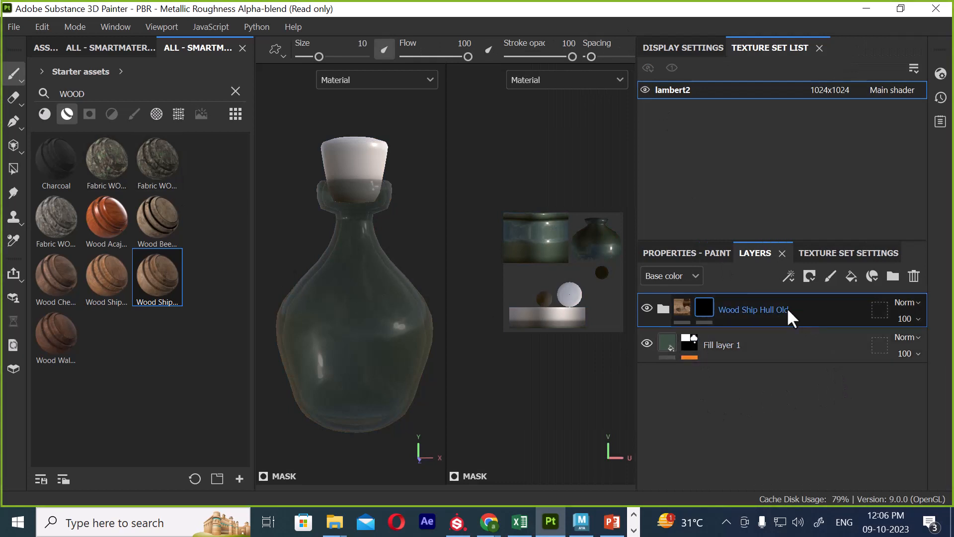
pyautogui.rightClick(704, 306)
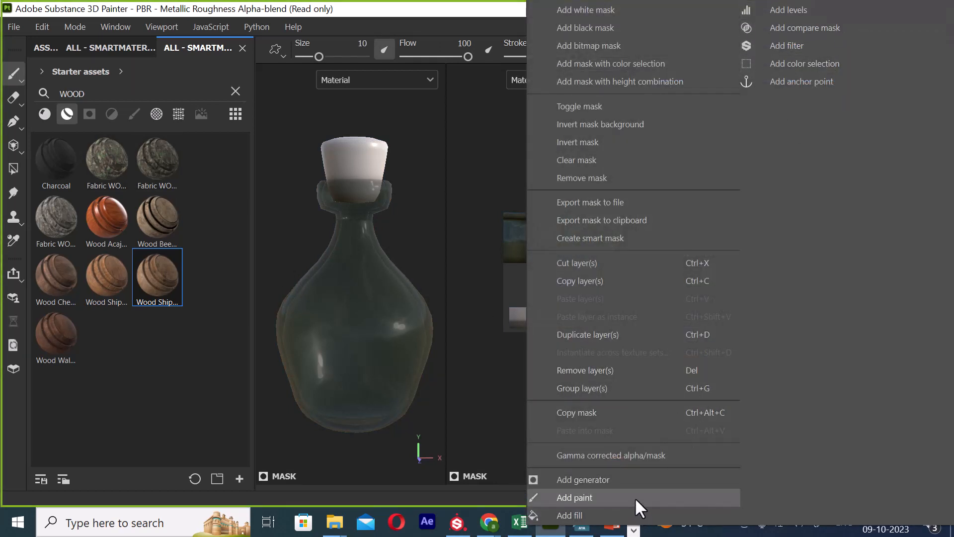
pyautogui.click(574, 498)
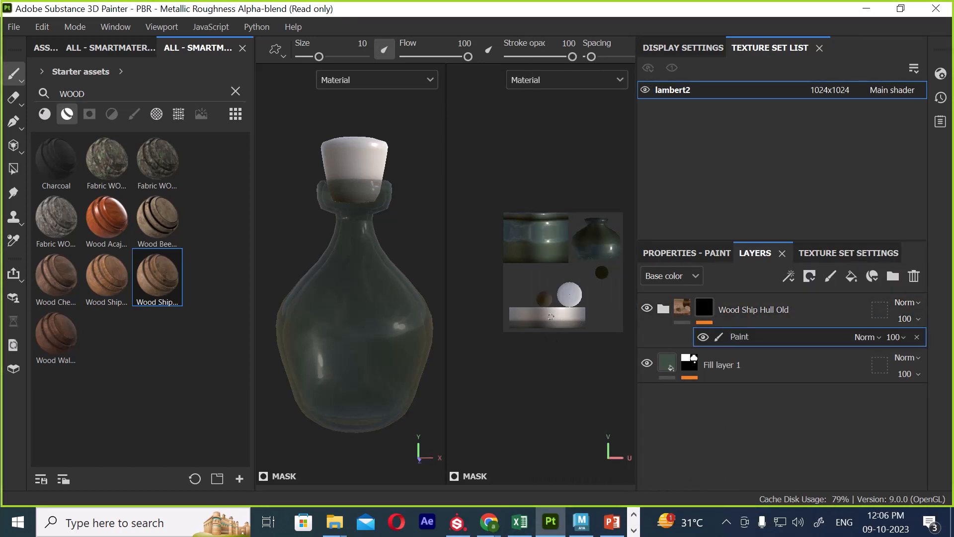
# Step: Reveal the wood on the stopper by polygon-filling its UV islands in the mask, and return to the Paint tool
pyautogui.click(14, 145)
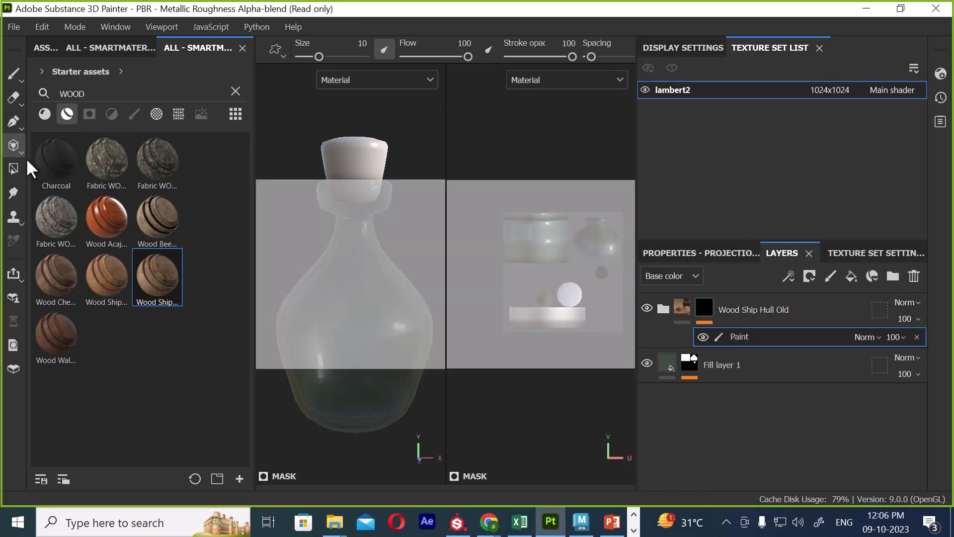
pyautogui.click(14, 165)
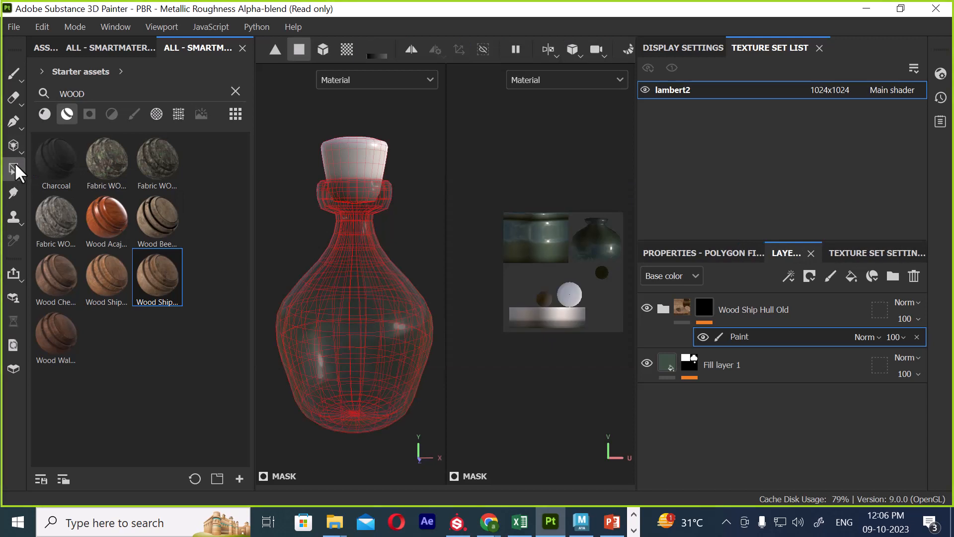
pyautogui.moveTo(595, 349); pyautogui.dragTo(487, 284)
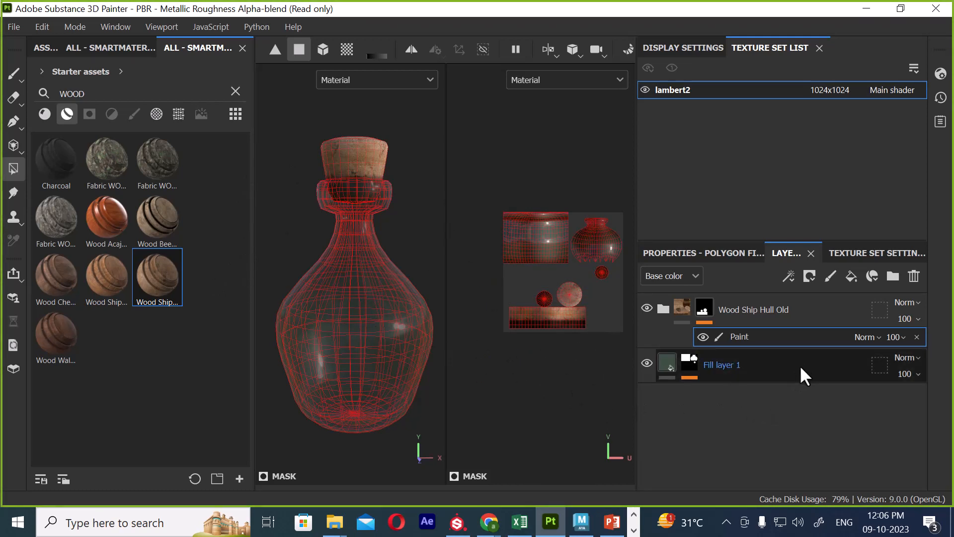
pyautogui.click(12, 73)
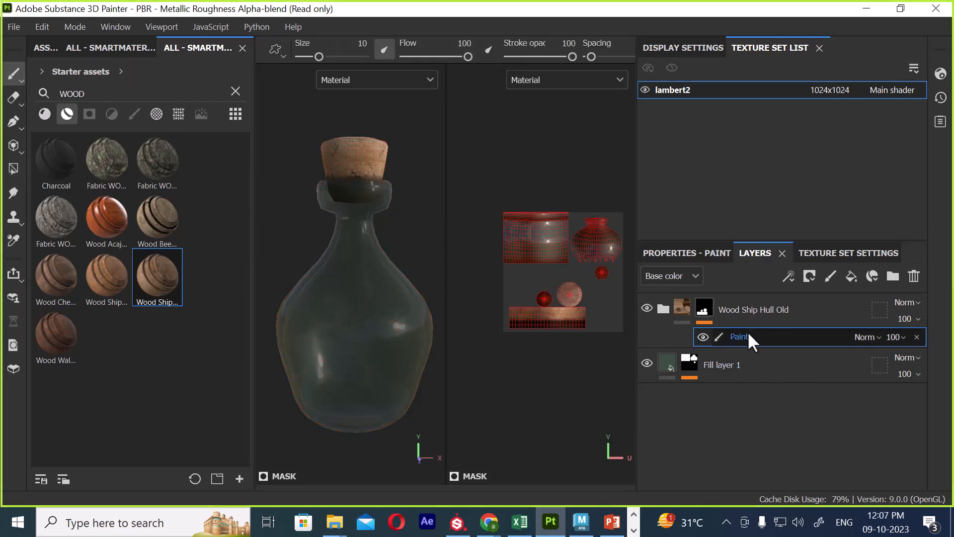
# Step: Select the Wood Ship Hull Old layer, show only the 3D view and inspect the glass bottle with its wooden stopper
pyautogui.click(790, 320)
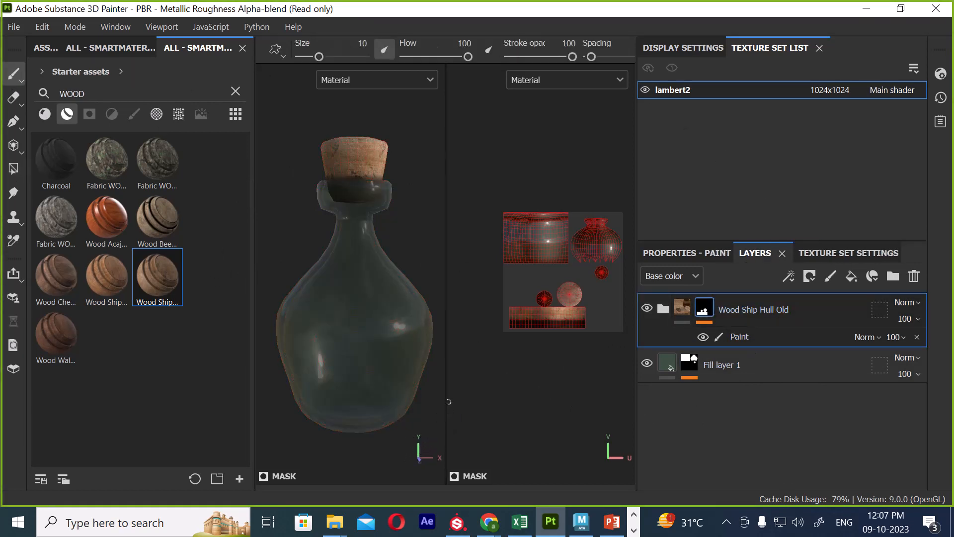
pyautogui.keyDown('alt'); pyautogui.moveTo(433, 392); pyautogui.dragTo(440, 405); pyautogui.keyUp('alt')
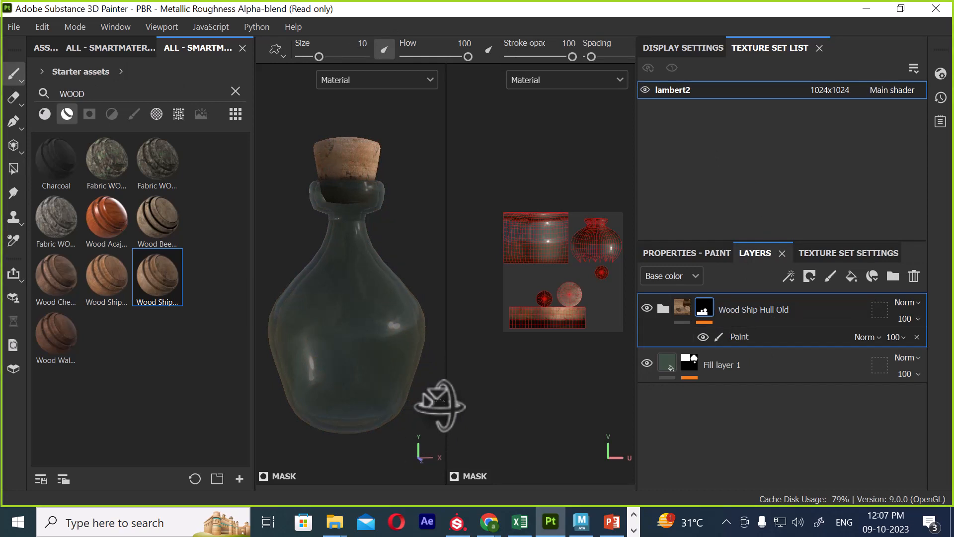
pyautogui.press('F2')
pyautogui.keyDown('alt'); pyautogui.moveTo(537, 258); pyautogui.dragTo(572, 302, button='right'); pyautogui.keyUp('alt')
pyautogui.keyDown('alt'); pyautogui.moveTo(572, 301); pyautogui.dragTo(559, 273); pyautogui.keyUp('alt')
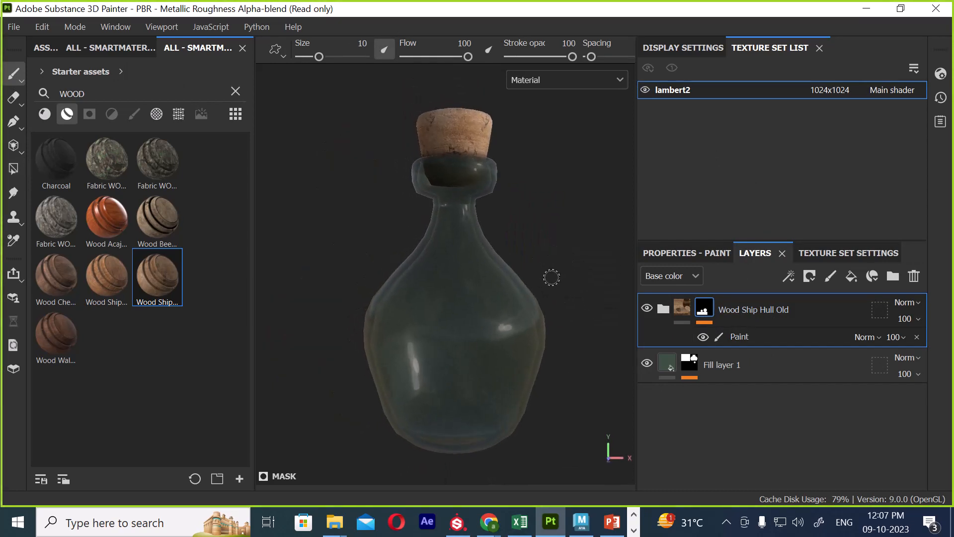
pyautogui.keyDown('alt'); pyautogui.moveTo(554, 262); pyautogui.dragTo(549, 255, button='middle'); pyautogui.keyUp('alt')
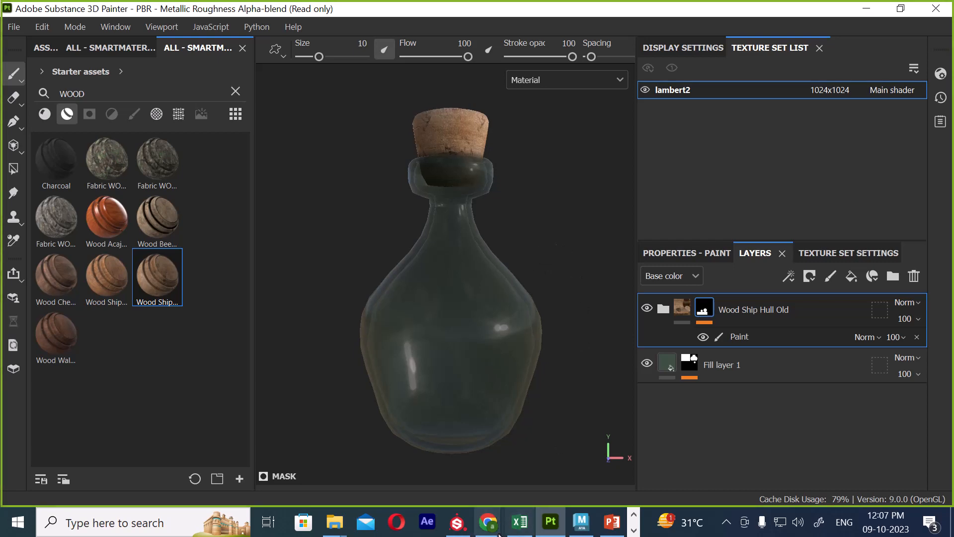
# Step: Switch to Chrome, read the Brushes row on the Substance 3D Painter Navigation help page about brushes, particles and tools, and return to Painter
pyautogui.moveTo(490, 531)
pyautogui.click(406, 462)
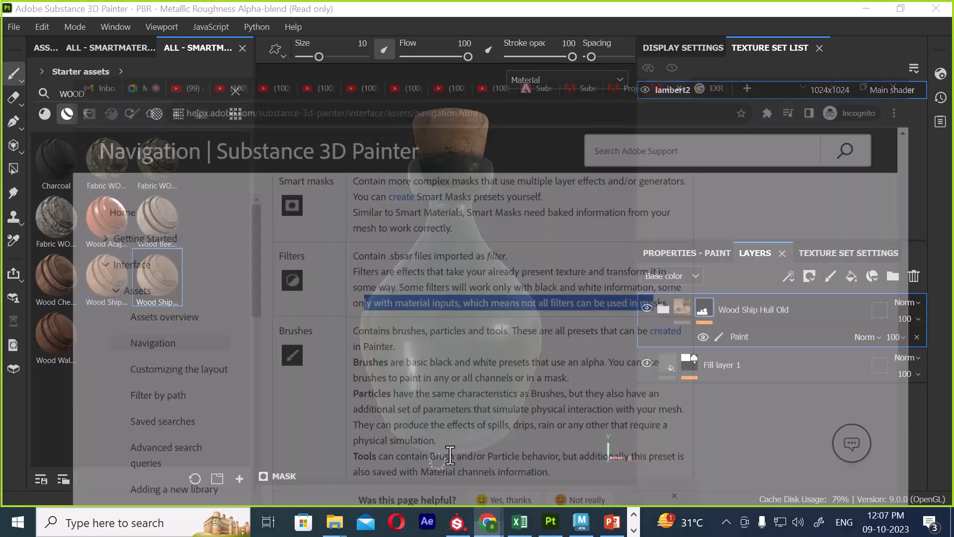
pyautogui.moveTo(318, 290); pyautogui.dragTo(457, 290)
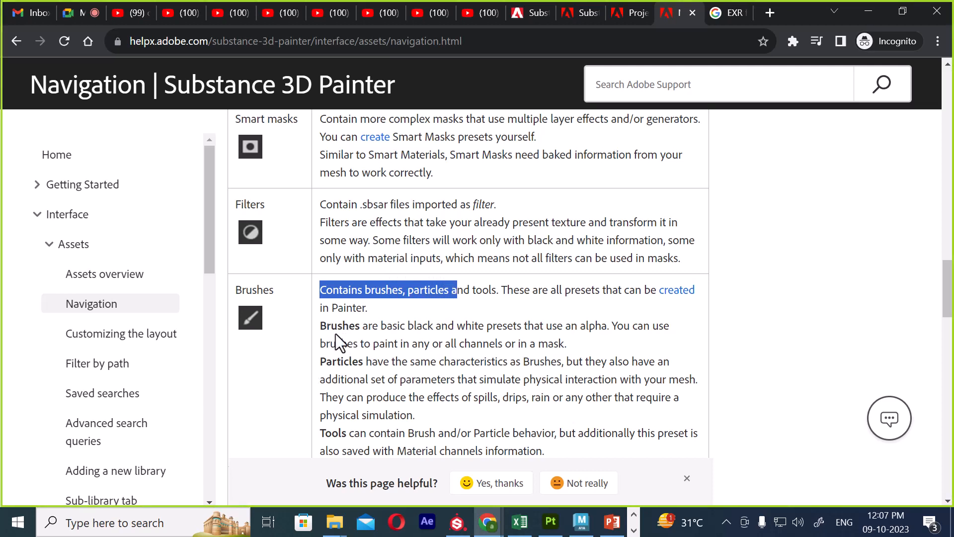
pyautogui.click(451, 318)
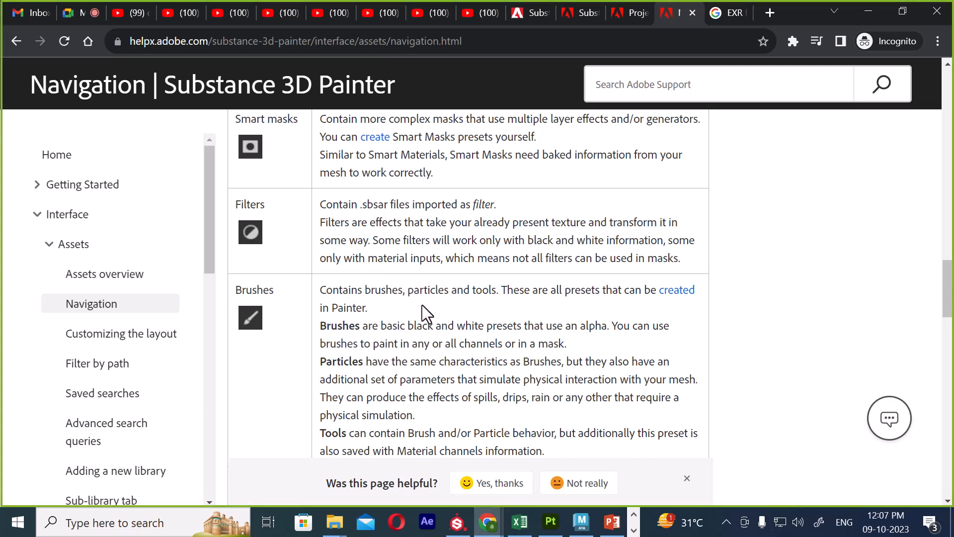
pyautogui.moveTo(326, 325)
pyautogui.mouseDown()
pyautogui.moveTo(372, 343)
pyautogui.moveTo(364, 368)
pyautogui.mouseUp()
pyautogui.scroll(-3, 409, 361)
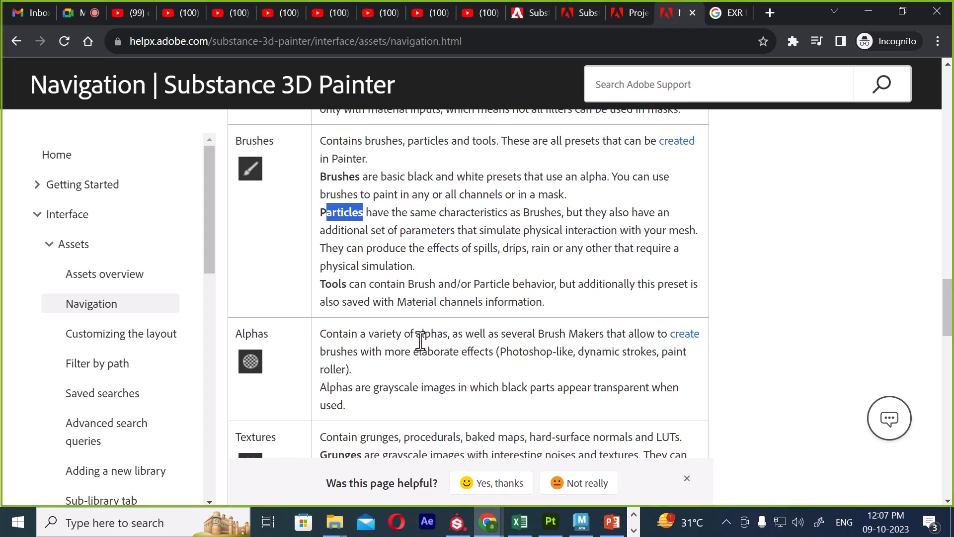
pyautogui.moveTo(475, 249); pyautogui.dragTo(551, 248)
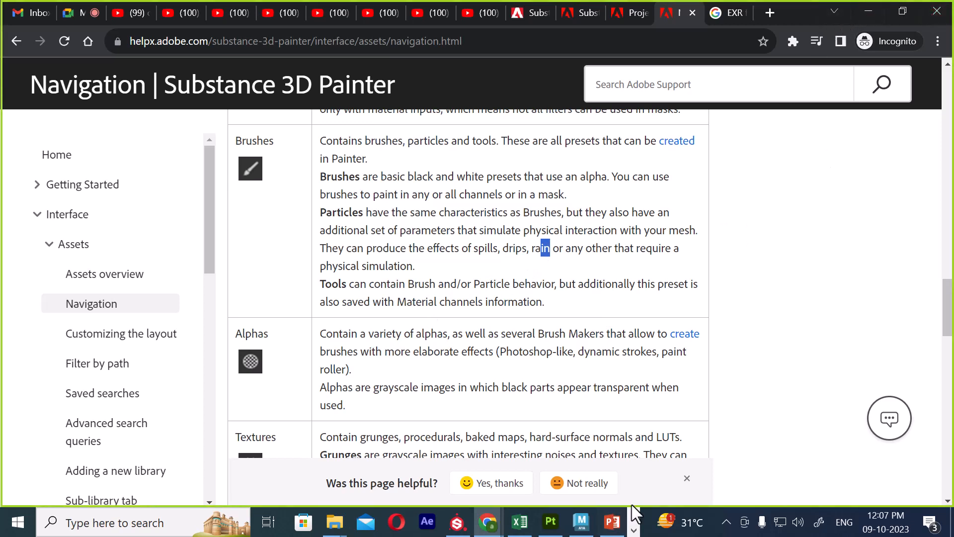
pyautogui.moveTo(578, 528)
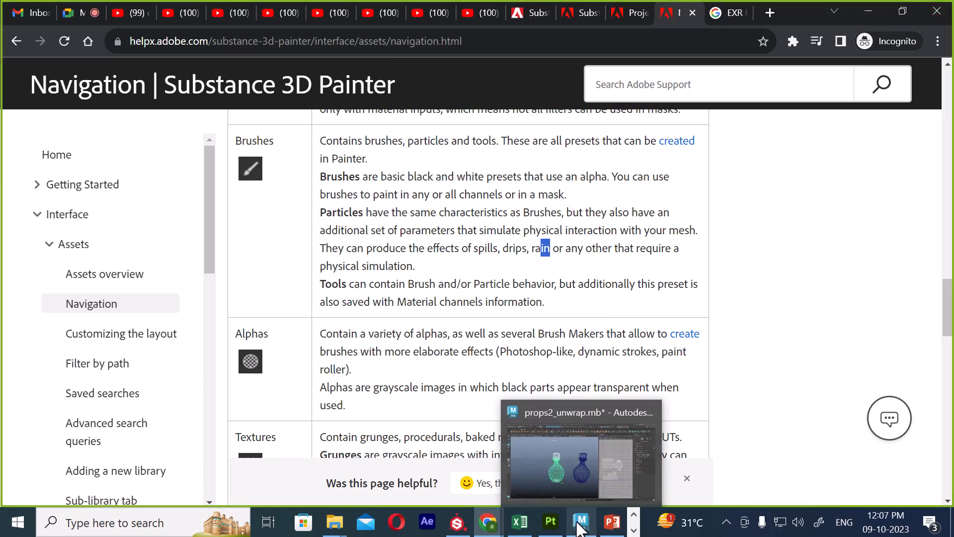
pyautogui.click(869, 11)
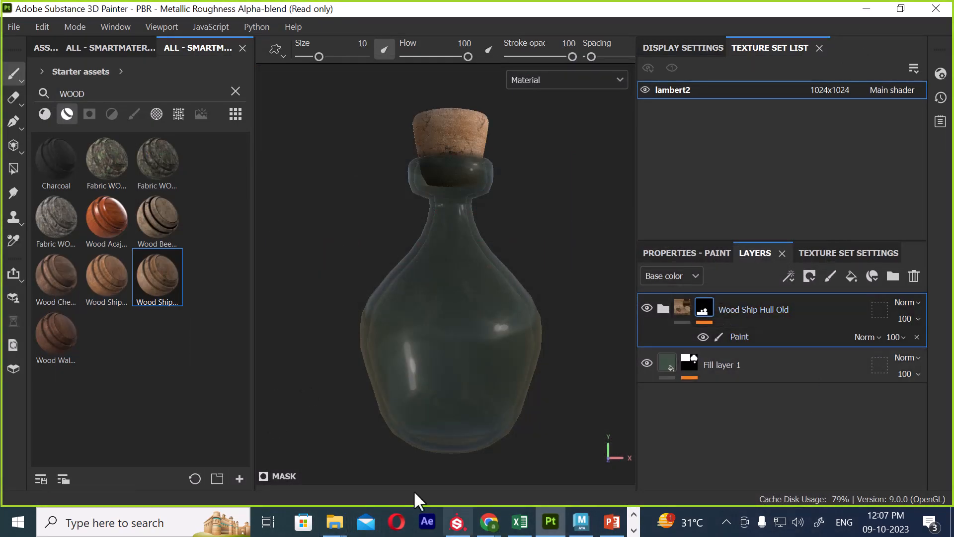
# Step: Add a fill layer above Wood Ship Hull Old, clear the asset search and add a paint effect to the new fill layer
pyautogui.click(851, 275)
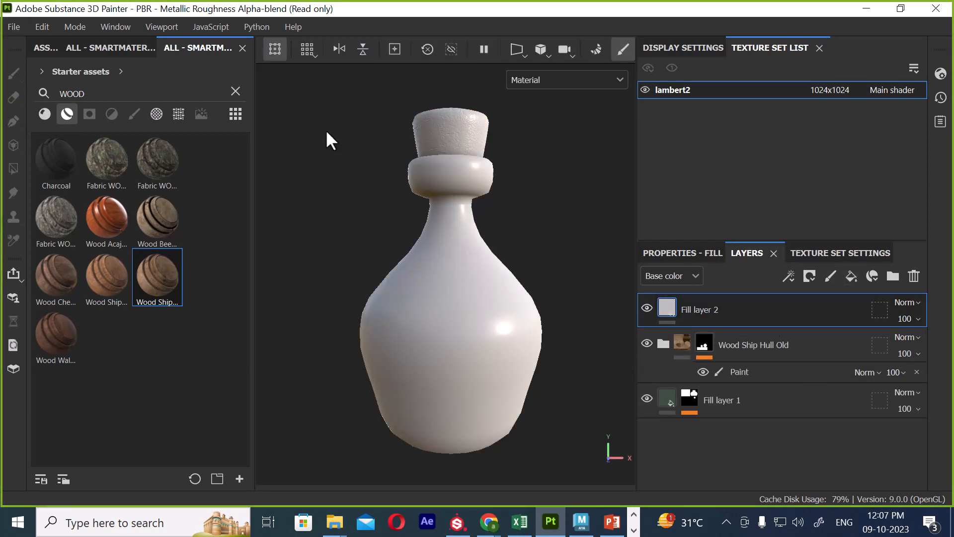
pyautogui.click(235, 91)
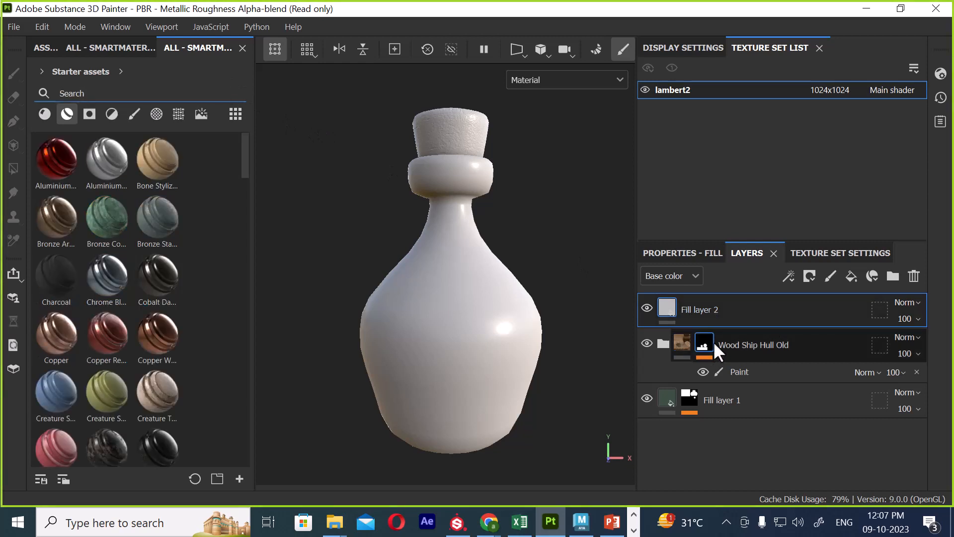
pyautogui.rightClick(764, 308)
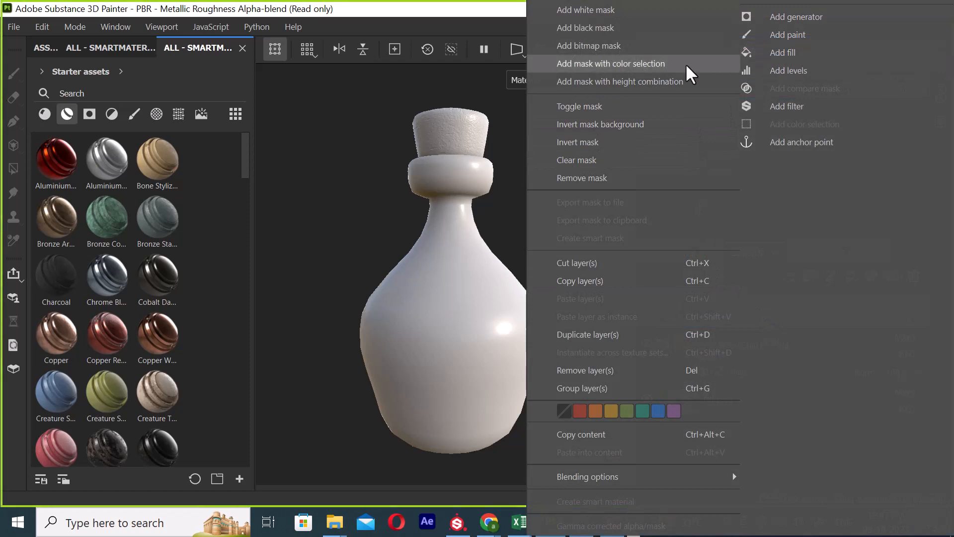
pyautogui.click(800, 38)
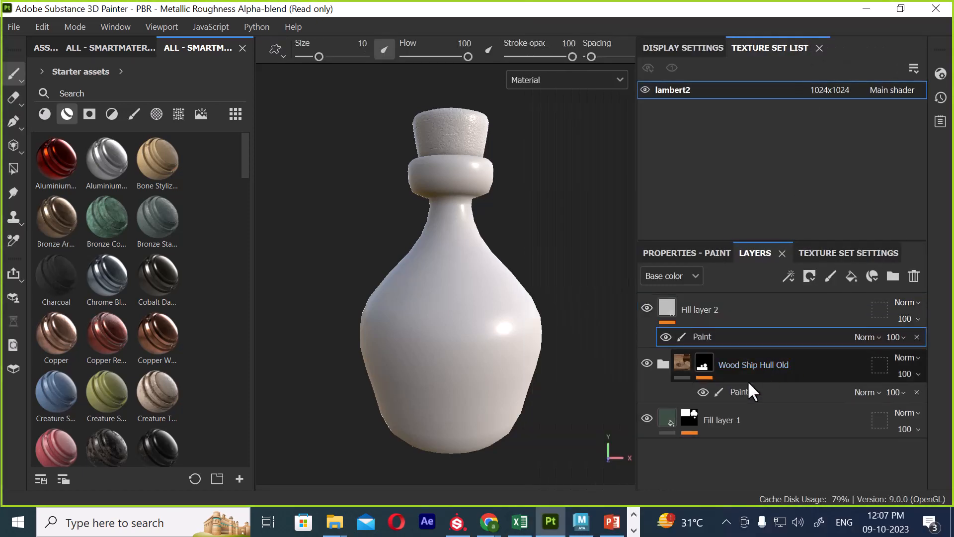
# Step: Show the brush presets and paint the bottle body with a diagonal Basic Soft stroke and speckled strokes around it
pyautogui.click(133, 114)
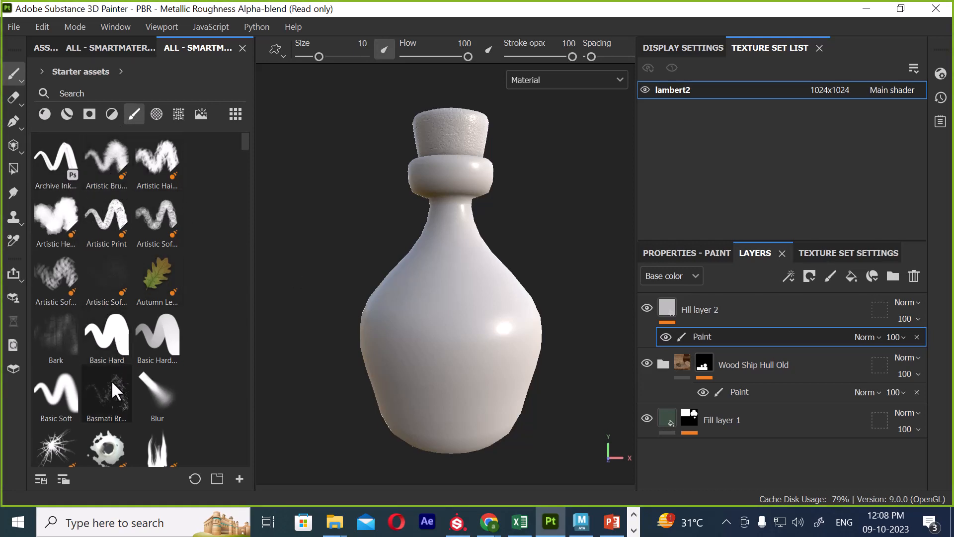
pyautogui.click(49, 389)
pyautogui.moveTo(458, 307)
pyautogui.mouseDown()
pyautogui.moveTo(426, 374)
pyautogui.moveTo(470, 287)
pyautogui.mouseUp()
pyautogui.scroll(-10, 117, 294)
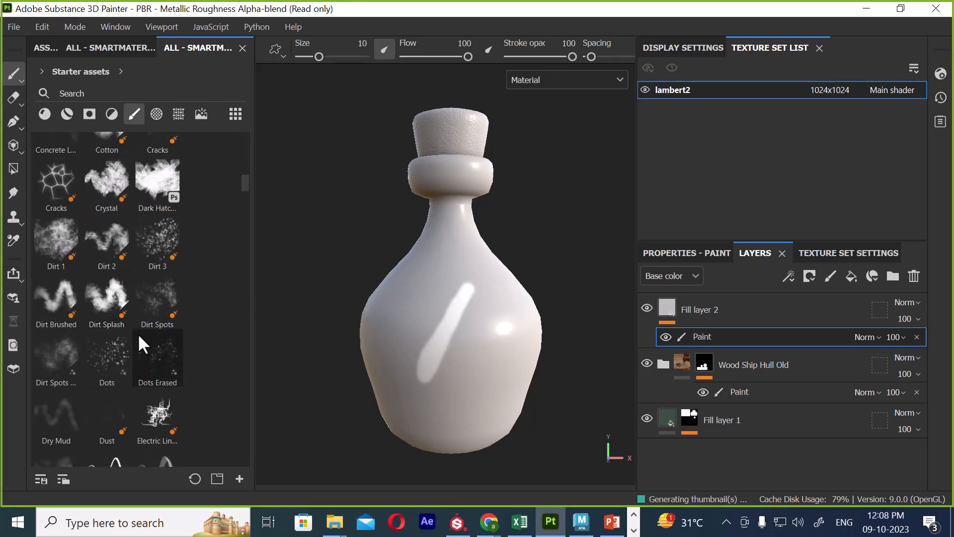
pyautogui.moveTo(466, 276); pyautogui.dragTo(495, 339)
pyautogui.moveTo(440, 301); pyautogui.dragTo(420, 353)
# Step: Browse further through the brushes, choose a Hatching preset and paint hatch marks on the bottle's shoulder
pyautogui.scroll(-3, 85, 339)
pyautogui.scroll(-3, 90, 342)
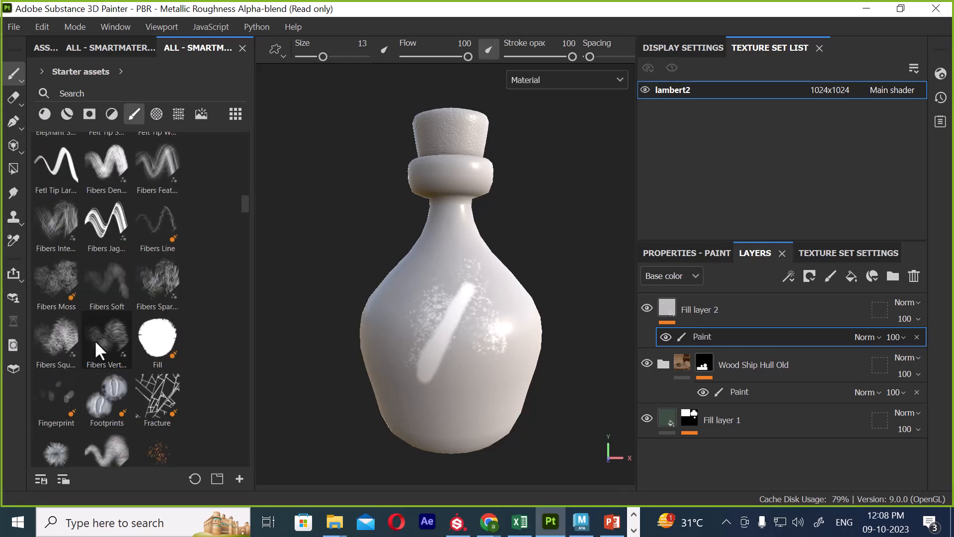
pyautogui.scroll(-5, 96, 343)
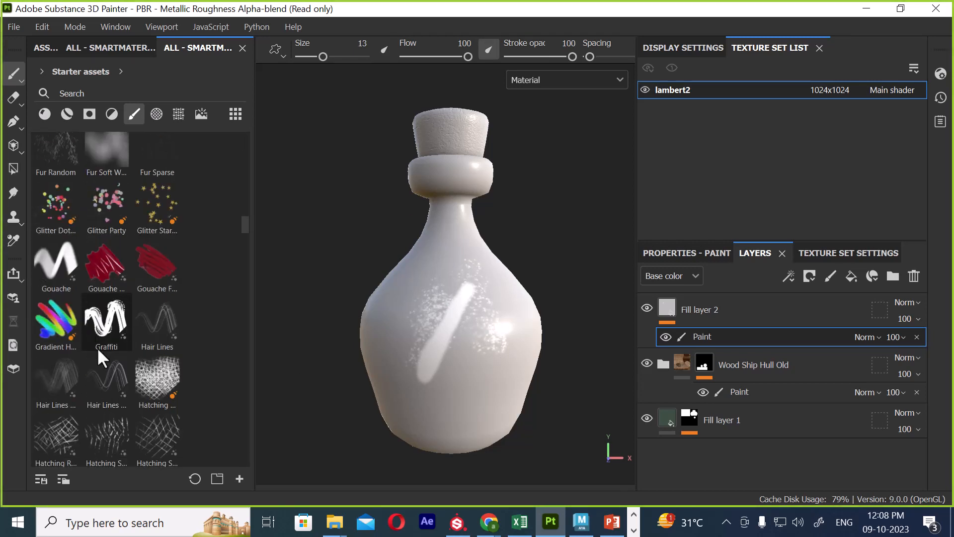
pyautogui.click(121, 431)
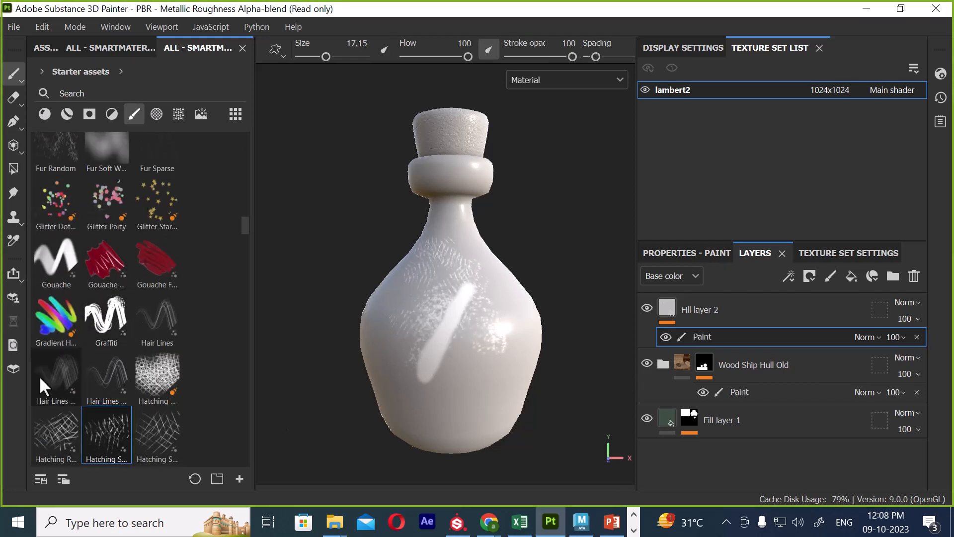
# Step: Search the brushes for RAIN and paint short dashes low on the bottle body with the Kyle's Con... preset
pyautogui.scroll(-10, 75, 363)
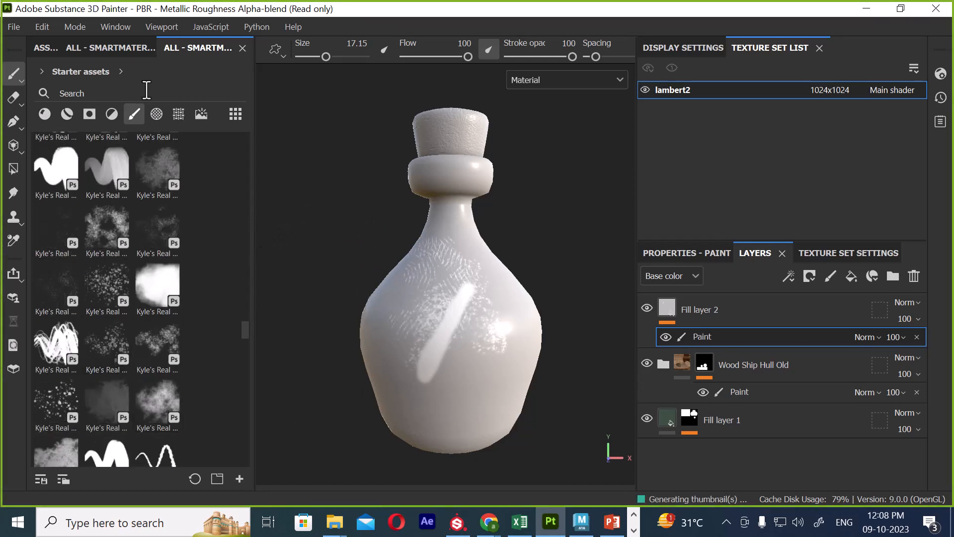
pyautogui.click(124, 90)
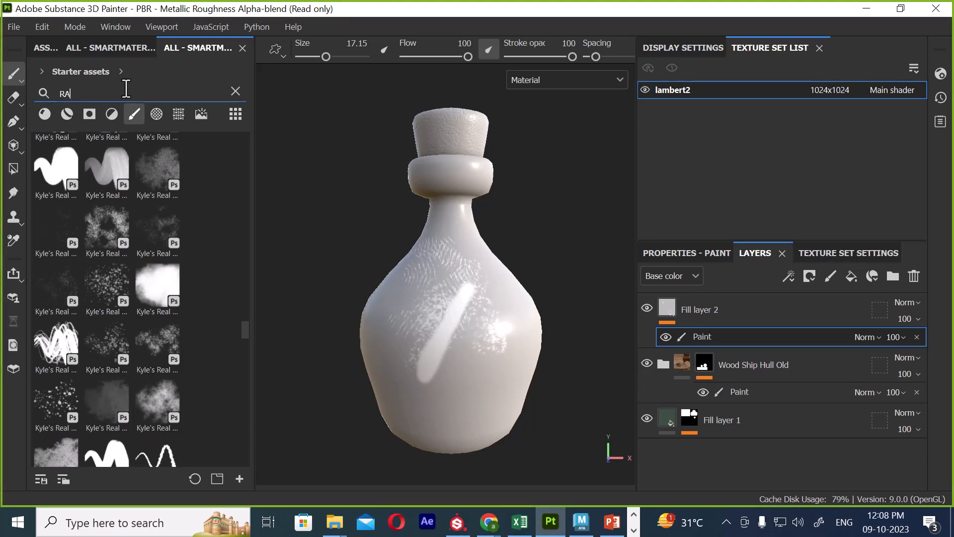
pyautogui.write('RAIN')
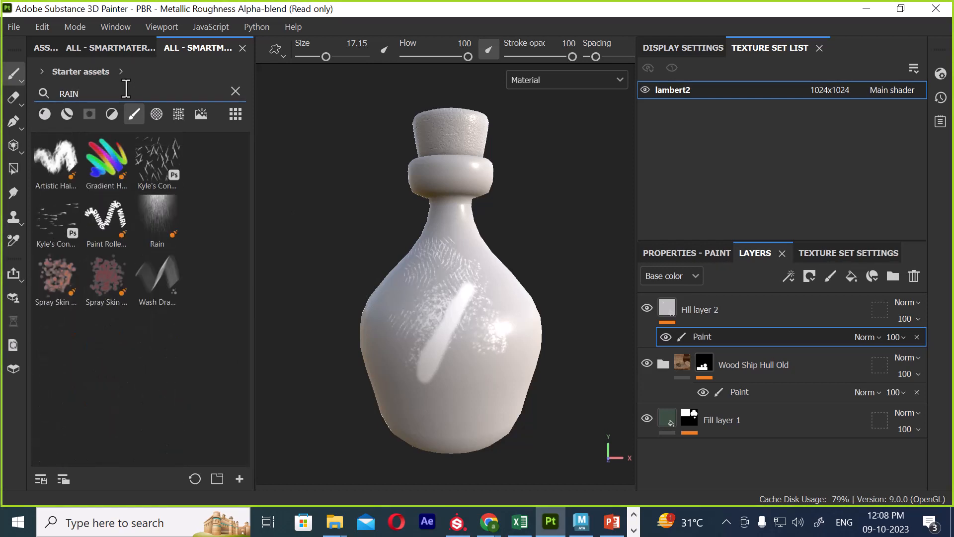
pyautogui.click(59, 217)
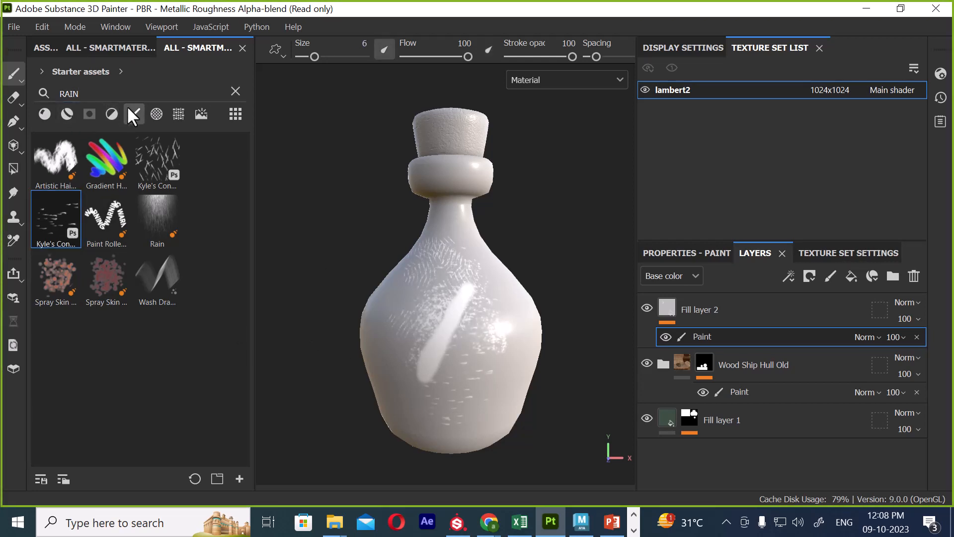
# Step: Reselect the Paint effect of Fill layer 2 and paint a stroke over the bottle body with the Rain particle brush
pyautogui.click(784, 313)
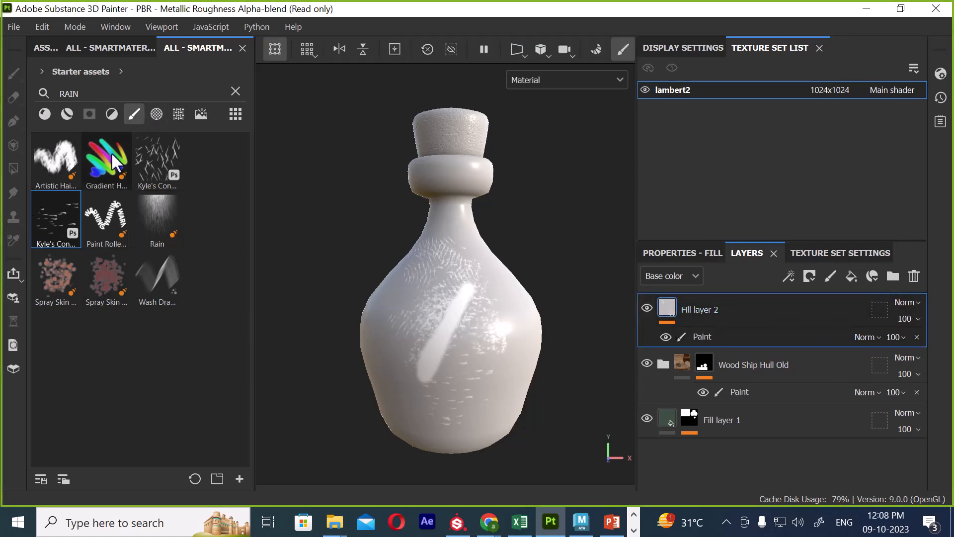
pyautogui.click(732, 336)
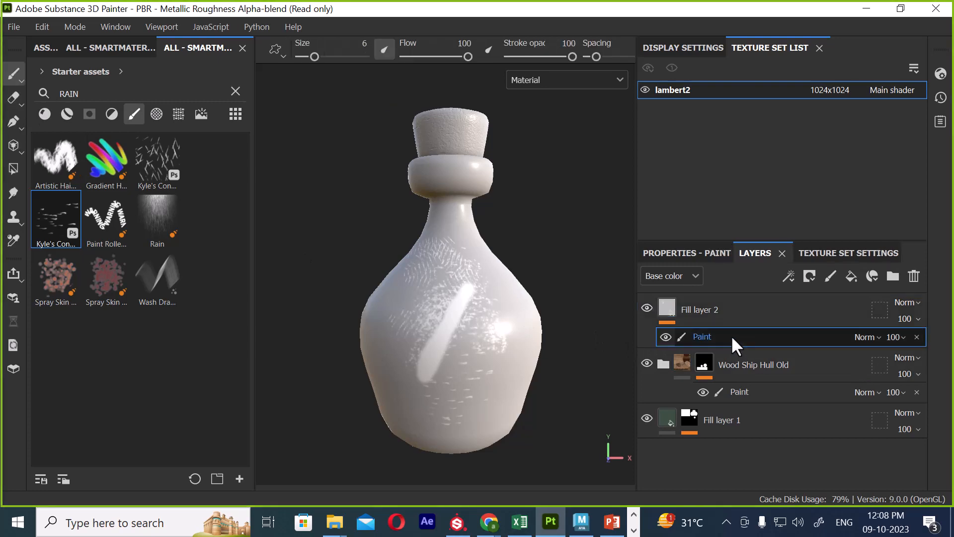
pyautogui.click(153, 220)
pyautogui.moveTo(479, 304); pyautogui.dragTo(416, 420)
# Step: Examine the rain streaks on the bottle's body, neck and stopper from several sides
pyautogui.keyDown('alt'); pyautogui.moveTo(420, 366); pyautogui.dragTo(496, 343); pyautogui.keyUp('alt')
pyautogui.keyDown('alt'); pyautogui.moveTo(433, 353); pyautogui.dragTo(527, 375, button='middle'); pyautogui.keyUp('alt')
pyautogui.keyDown('alt'); pyautogui.moveTo(517, 383); pyautogui.dragTo(546, 454, button='right'); pyautogui.keyUp('alt')
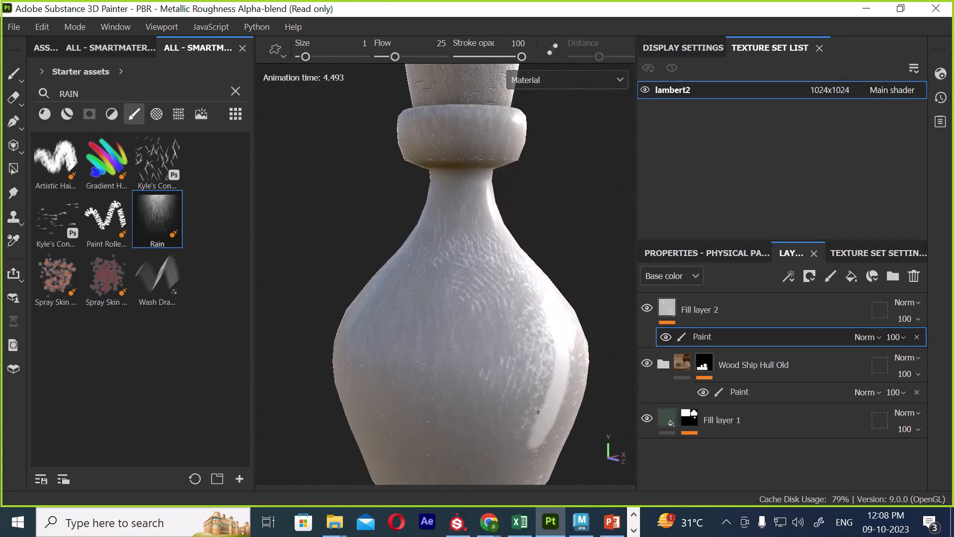
pyautogui.keyDown('alt'); pyautogui.moveTo(472, 186); pyautogui.dragTo(445, 165, button='right'); pyautogui.keyUp('alt')
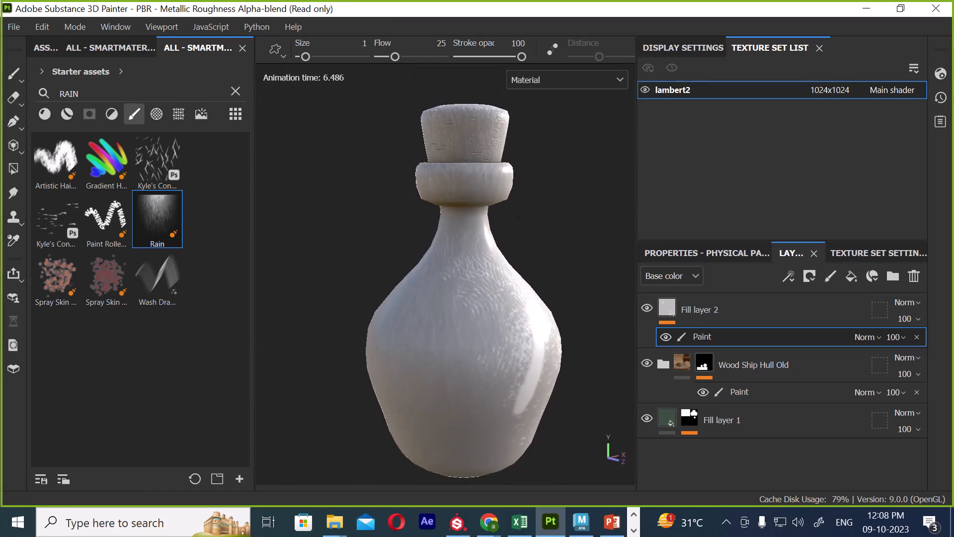
pyautogui.keyDown('alt'); pyautogui.moveTo(472, 208); pyautogui.dragTo(409, 225); pyautogui.keyUp('alt')
pyautogui.keyDown('alt'); pyautogui.moveTo(410, 225); pyautogui.dragTo(434, 240, button='middle'); pyautogui.keyUp('alt')
pyautogui.keyDown('alt'); pyautogui.moveTo(435, 240); pyautogui.dragTo(388, 269); pyautogui.keyUp('alt')
pyautogui.keyDown('alt'); pyautogui.moveTo(388, 219); pyautogui.dragTo(425, 248, button='right'); pyautogui.keyUp('alt')
pyautogui.keyDown('alt'); pyautogui.moveTo(424, 247); pyautogui.dragTo(417, 183, button='middle'); pyautogui.keyUp('alt')
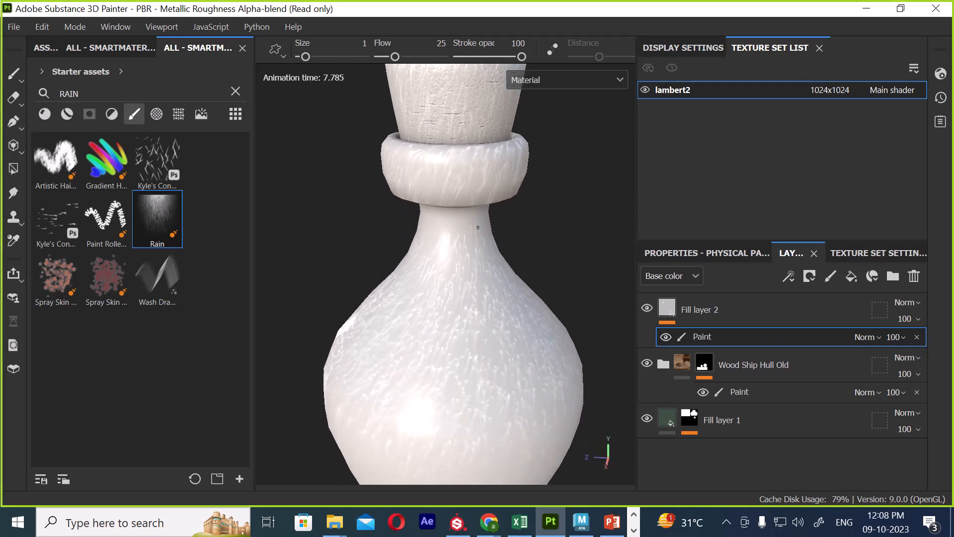
pyautogui.keyDown('alt'); pyautogui.moveTo(477, 225); pyautogui.dragTo(506, 205); pyautogui.keyUp('alt')
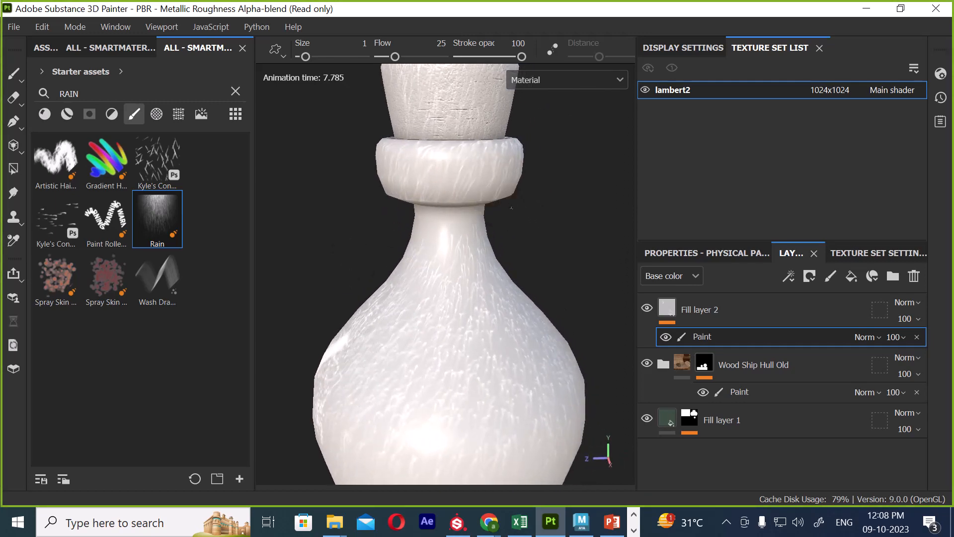
# Step: Try the Screen blending mode on Fill layer 2 and set it to Multiply
pyautogui.click(917, 300)
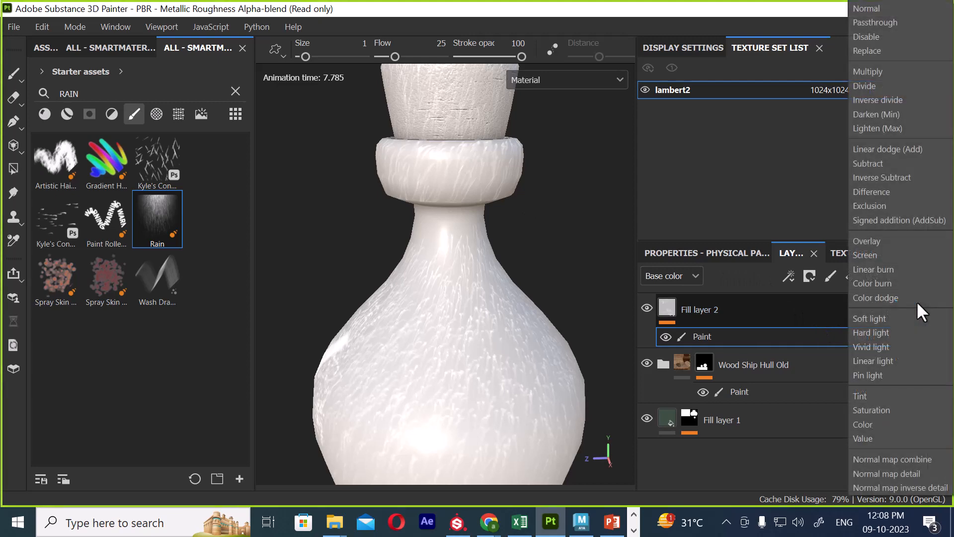
pyautogui.click(919, 257)
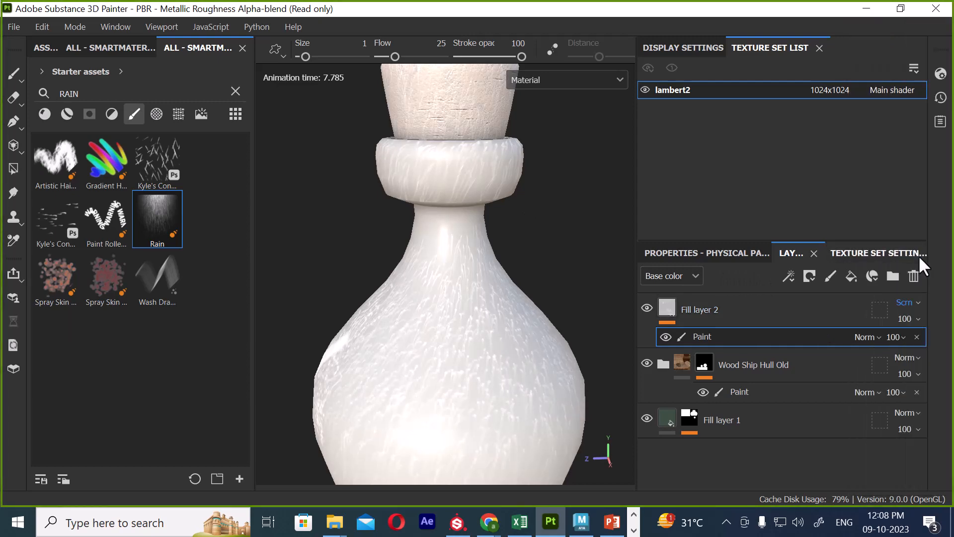
pyautogui.click(914, 300)
pyautogui.click(914, 67)
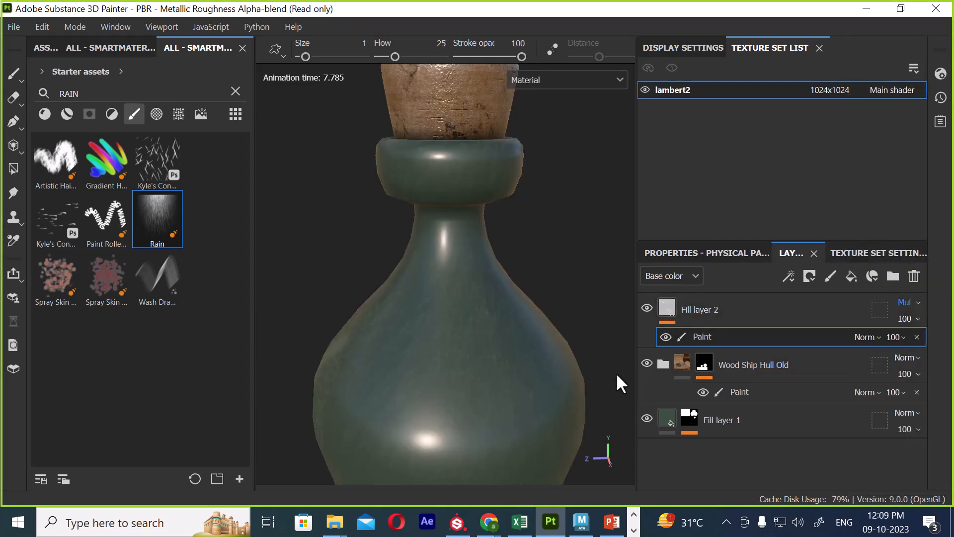
# Step: Release more Rain particles over the bottle and inspect the blended result from several sides
pyautogui.keyDown('alt'); pyautogui.moveTo(366, 248); pyautogui.dragTo(326, 245, button='right'); pyautogui.keyUp('alt')
pyautogui.keyDown('alt'); pyautogui.moveTo(326, 245); pyautogui.dragTo(345, 296, button='middle'); pyautogui.keyUp('alt')
pyautogui.keyDown('alt'); pyautogui.moveTo(353, 297); pyautogui.dragTo(517, 304); pyautogui.keyUp('alt')
pyautogui.moveTo(517, 304)
pyautogui.keyDown('alt'); pyautogui.mouseDown(button='middle')
pyautogui.moveTo(489, 323)
pyautogui.moveTo(499, 279)
pyautogui.mouseUp(button='middle'); pyautogui.keyUp('alt')
pyautogui.keyDown('alt'); pyautogui.moveTo(498, 279); pyautogui.dragTo(442, 293); pyautogui.keyUp('alt')
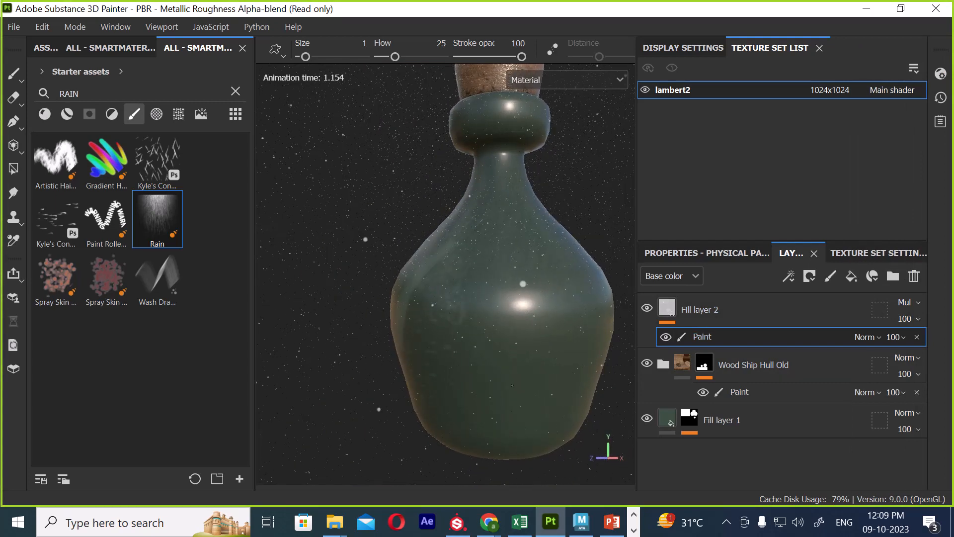
pyautogui.keyDown('alt'); pyautogui.moveTo(543, 294); pyautogui.dragTo(504, 362, button='middle'); pyautogui.keyUp('alt')
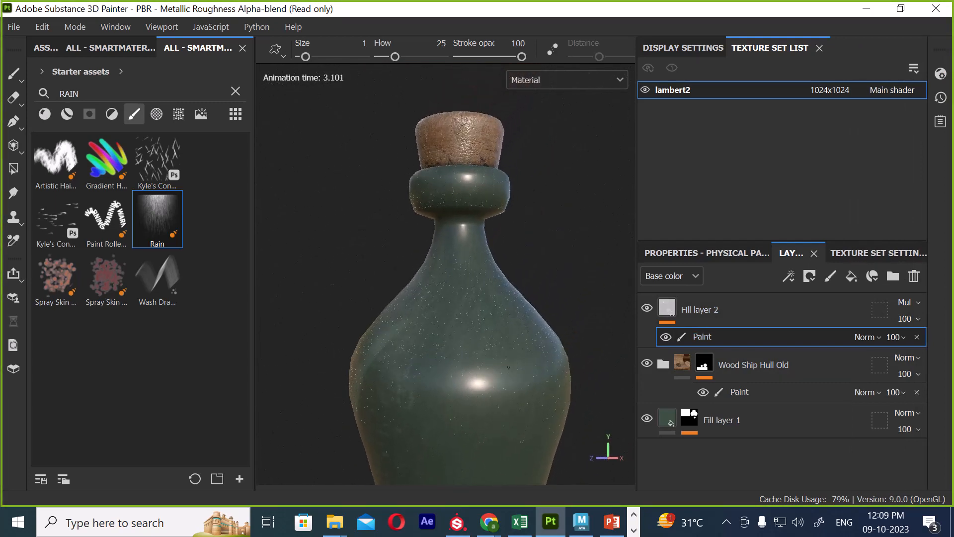
pyautogui.keyDown('alt'); pyautogui.moveTo(505, 362); pyautogui.dragTo(450, 359); pyautogui.keyUp('alt')
pyautogui.keyDown('alt'); pyautogui.moveTo(529, 336); pyautogui.dragTo(467, 267, button='middle'); pyautogui.keyUp('alt')
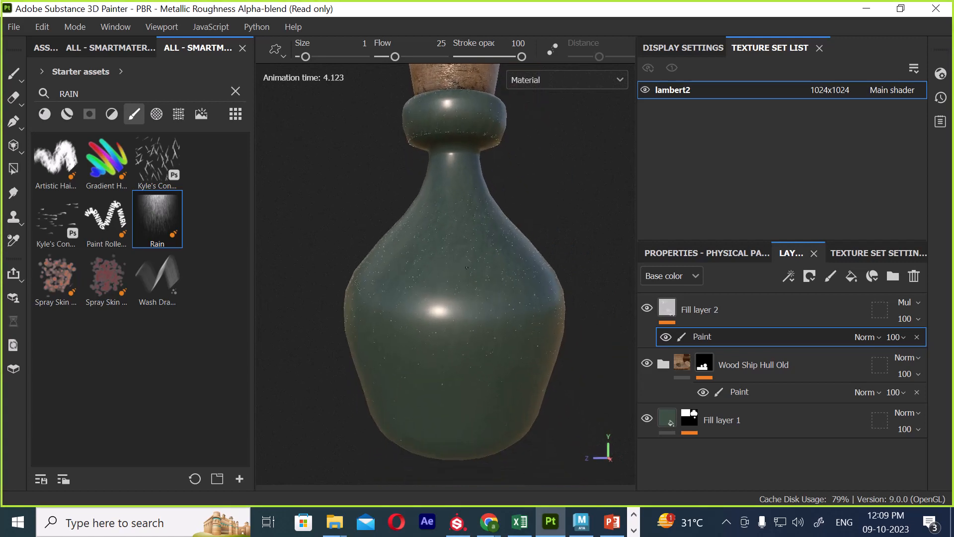
# Step: Set the opacity of Fill layer 2's Paint effect to 44 and toggle the layer's visibility to compare the bottle
pyautogui.click(897, 336)
pyautogui.moveTo(930, 364)
pyautogui.mouseDown()
pyautogui.moveTo(897, 364)
pyautogui.moveTo(911, 364)
pyautogui.mouseUp()
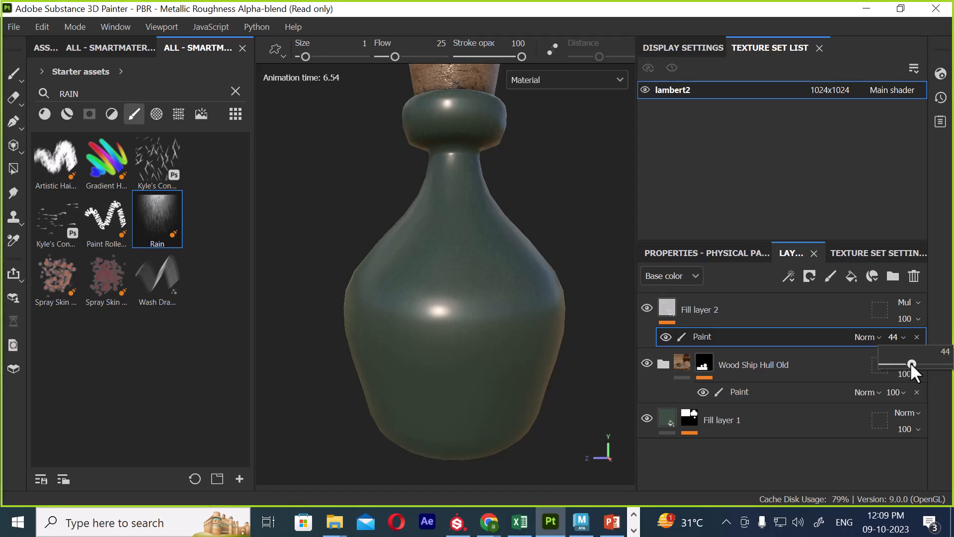
pyautogui.click(648, 306)
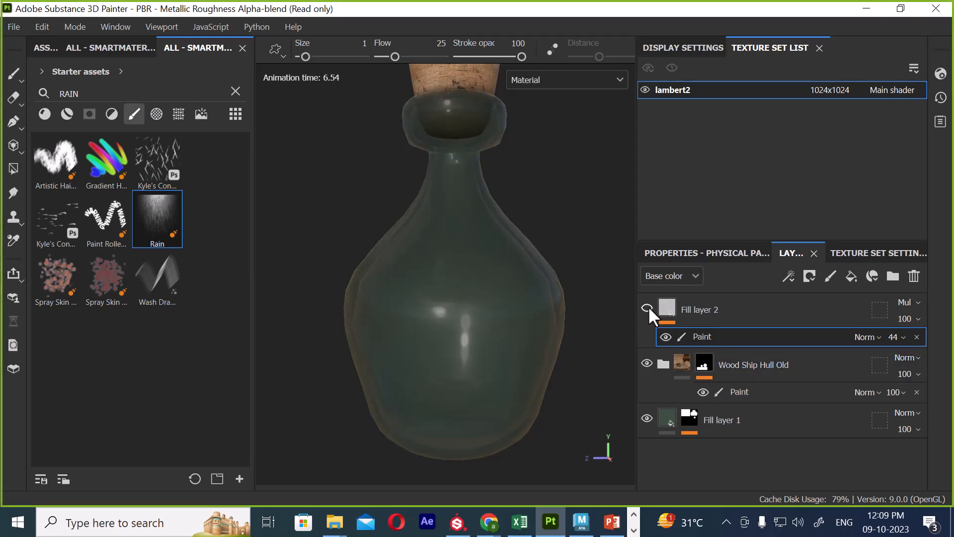
pyautogui.click(648, 306)
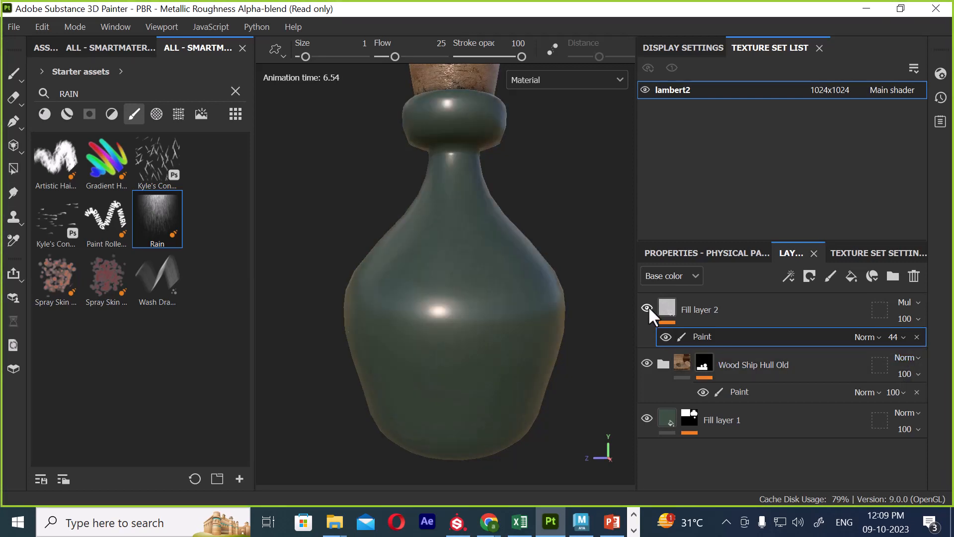
# Step: Set the Opacity channel of Fill layer 2 to 0.3161 and inspect the whole bottle with its stopper
pyautogui.click(748, 308)
pyautogui.click(688, 253)
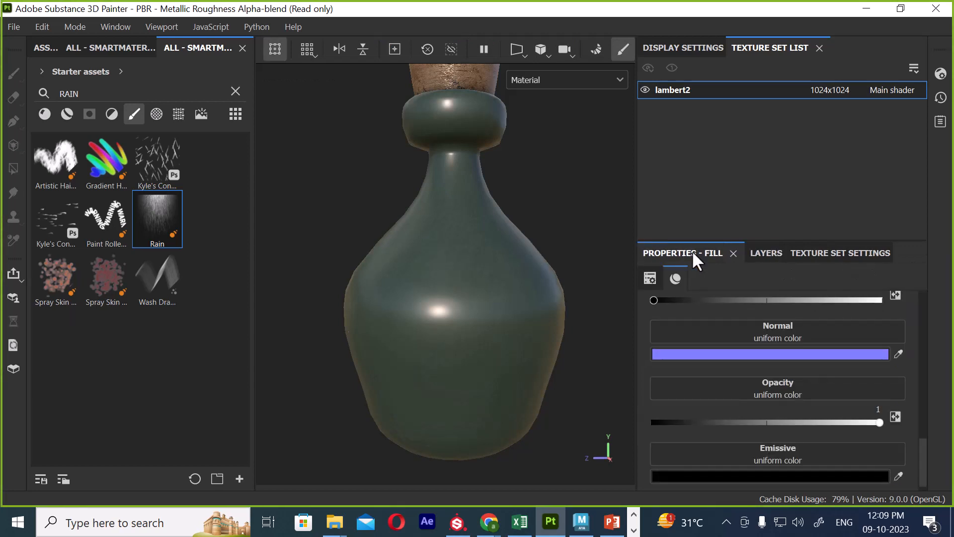
pyautogui.scroll(-1, 856, 400)
pyautogui.moveTo(878, 410)
pyautogui.mouseDown()
pyautogui.moveTo(738, 411)
pyautogui.moveTo(871, 420)
pyautogui.moveTo(756, 416)
pyautogui.moveTo(843, 425)
pyautogui.moveTo(708, 420)
pyautogui.moveTo(724, 416)
pyautogui.mouseUp()
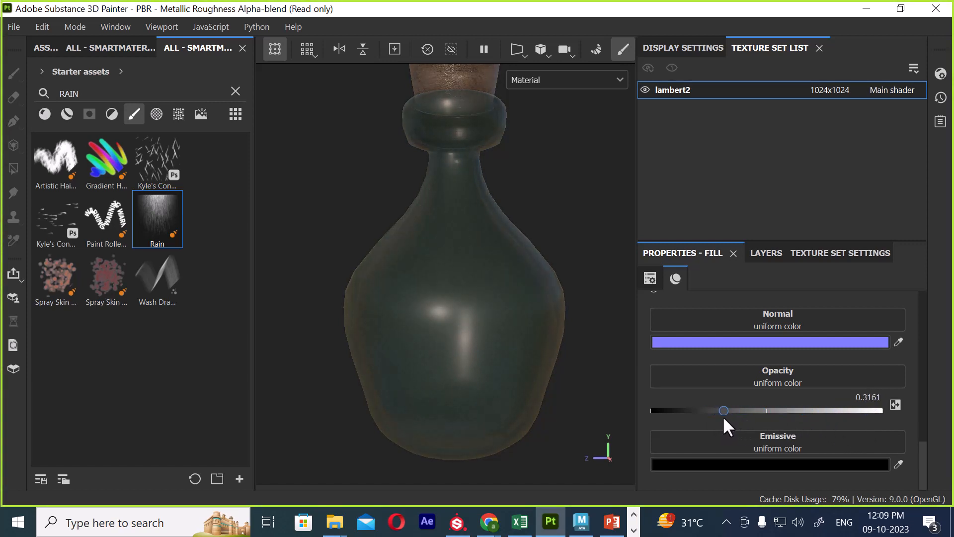
pyautogui.click(779, 251)
pyautogui.click(818, 250)
pyautogui.keyDown('alt'); pyautogui.moveTo(525, 325); pyautogui.dragTo(442, 228, button='right'); pyautogui.keyUp('alt')
pyautogui.keyDown('alt'); pyautogui.moveTo(443, 229); pyautogui.dragTo(462, 294); pyautogui.keyUp('alt')
pyautogui.keyDown('alt'); pyautogui.moveTo(463, 294); pyautogui.dragTo(465, 271, button='right'); pyautogui.keyUp('alt')
pyautogui.keyDown('alt'); pyautogui.moveTo(465, 271); pyautogui.dragTo(478, 323); pyautogui.keyUp('alt')
pyautogui.keyDown('alt'); pyautogui.moveTo(478, 323); pyautogui.dragTo(488, 360, button='right'); pyautogui.keyUp('alt')
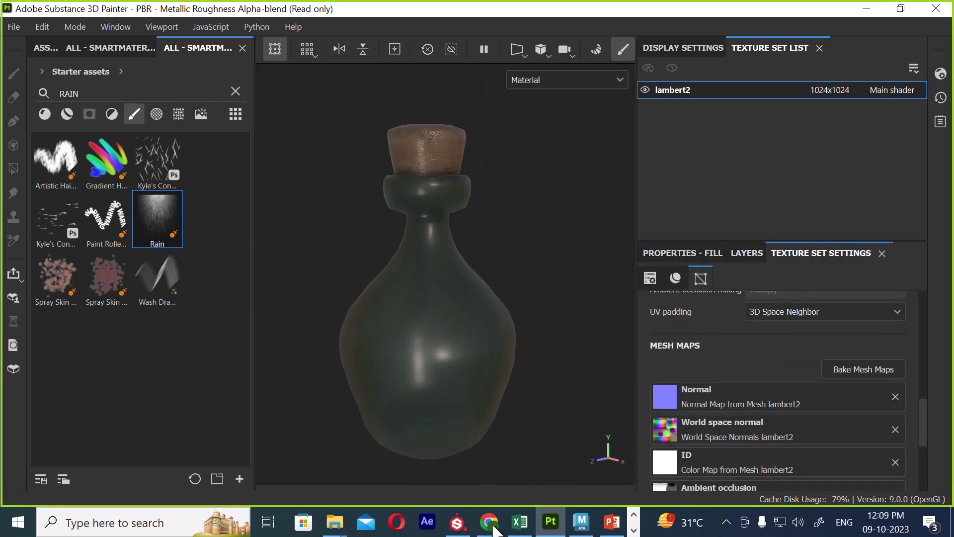
# Step: Switch to Chrome and bring up the Alphas and Textures entries on the Substance 3D Painter Navigation help page
pyautogui.moveTo(490, 525)
pyautogui.click(427, 450)
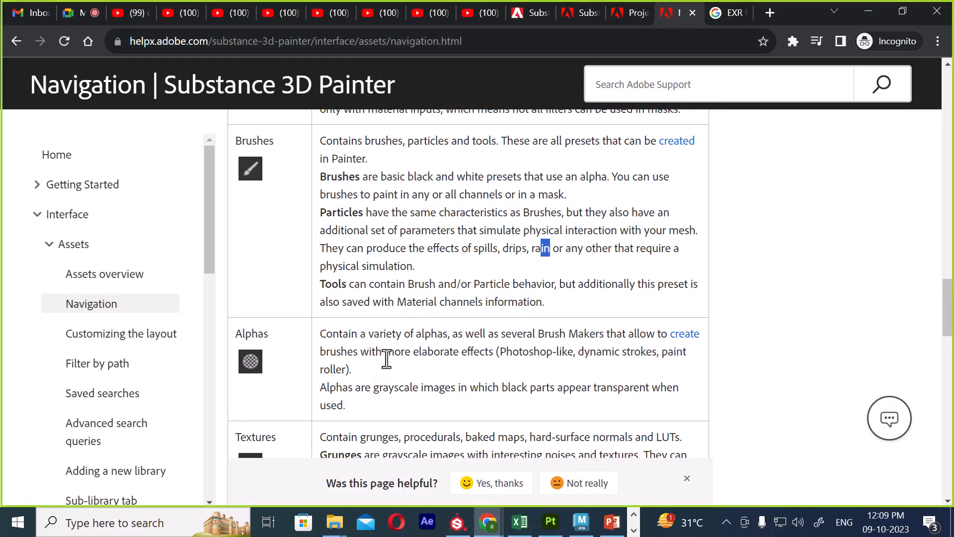
pyautogui.scroll(-3, 387, 358)
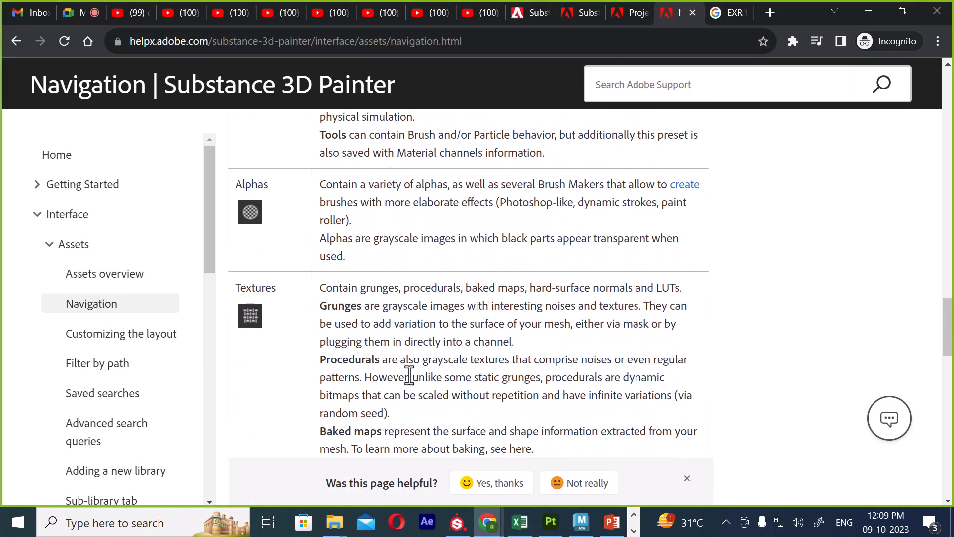
pyautogui.click(468, 9)
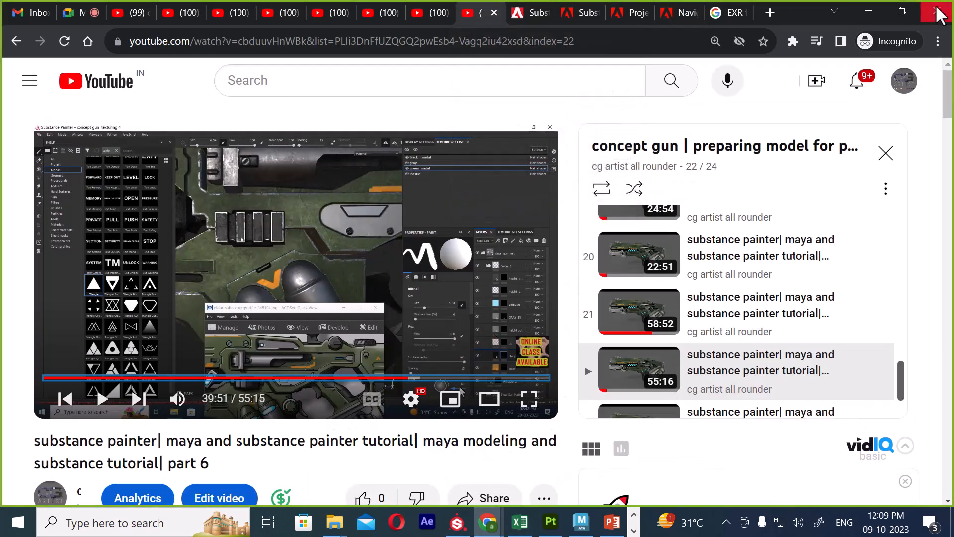
pyautogui.click(877, 11)
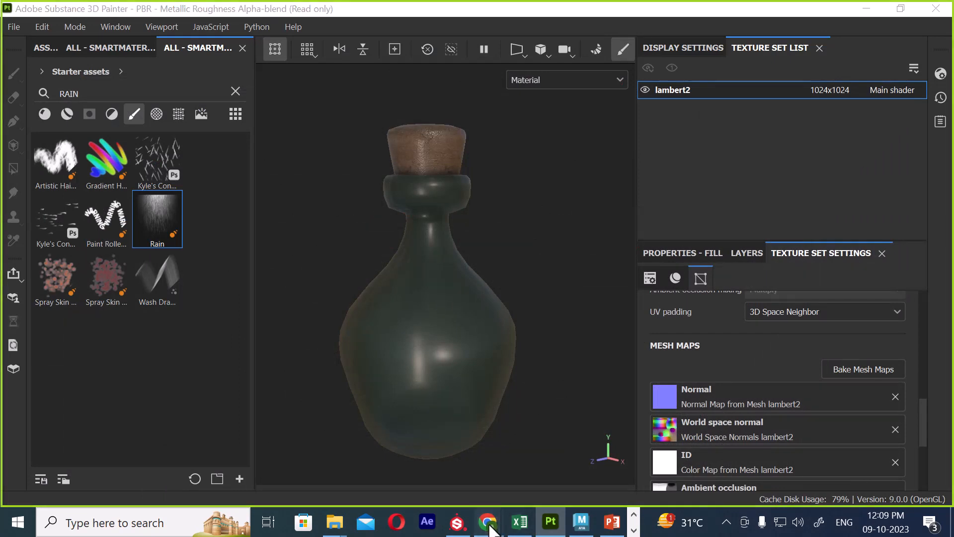
pyautogui.moveTo(489, 522)
pyautogui.click(443, 467)
pyautogui.click(718, 13)
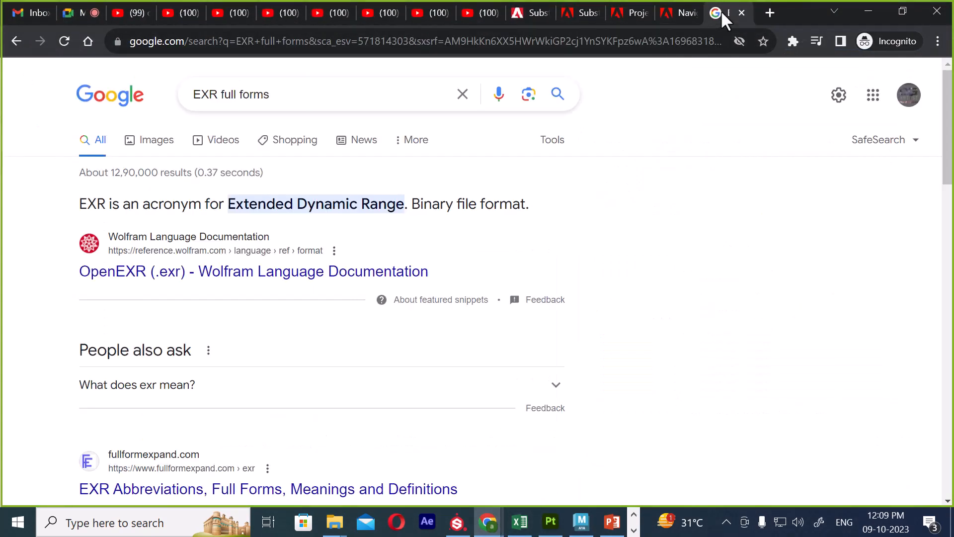
pyautogui.click(671, 9)
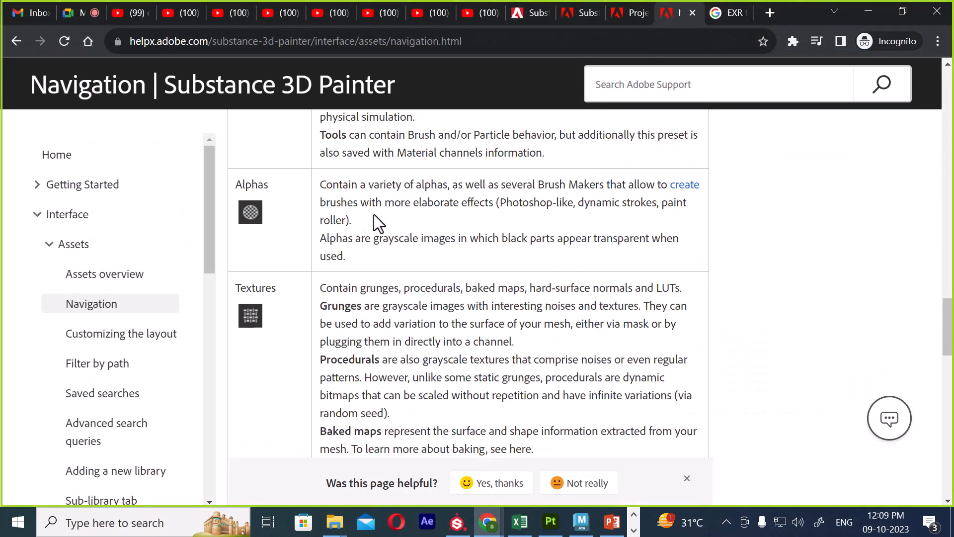
# Step: Read the Textures entry, highlighting the passages on grunges, procedurals, baked maps and hard-surface normals
pyautogui.scroll(-3, 449, 251)
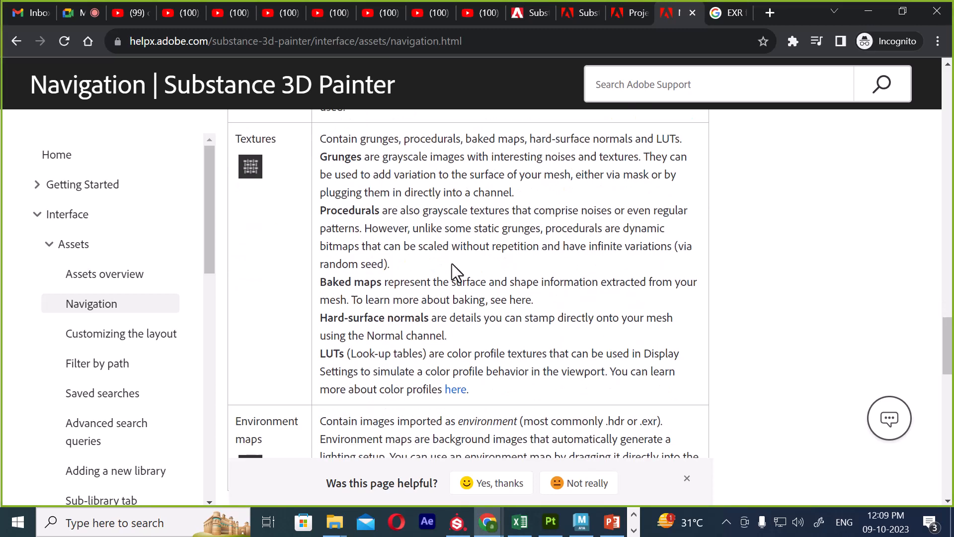
pyautogui.scroll(2, 410, 291)
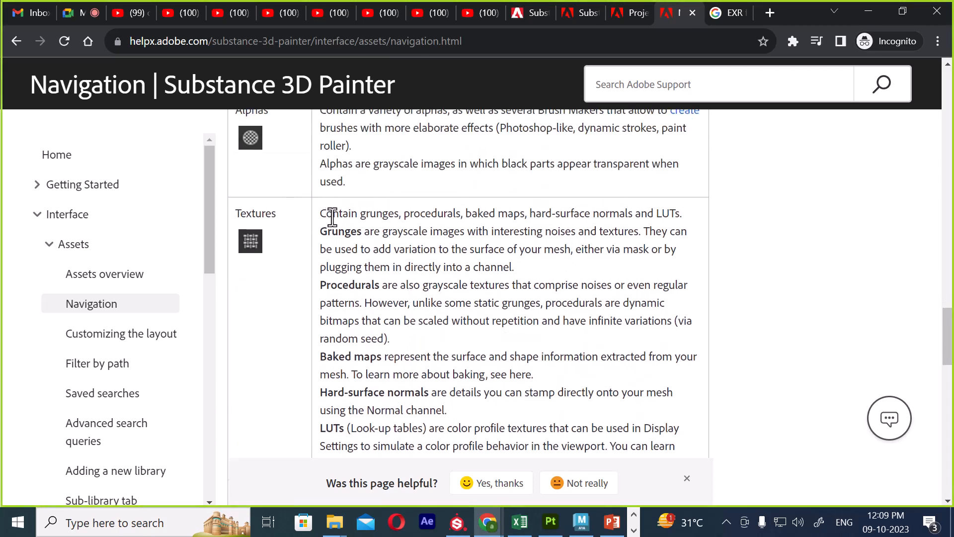
pyautogui.moveTo(320, 213); pyautogui.dragTo(370, 213)
pyautogui.doubleClick(335, 232)
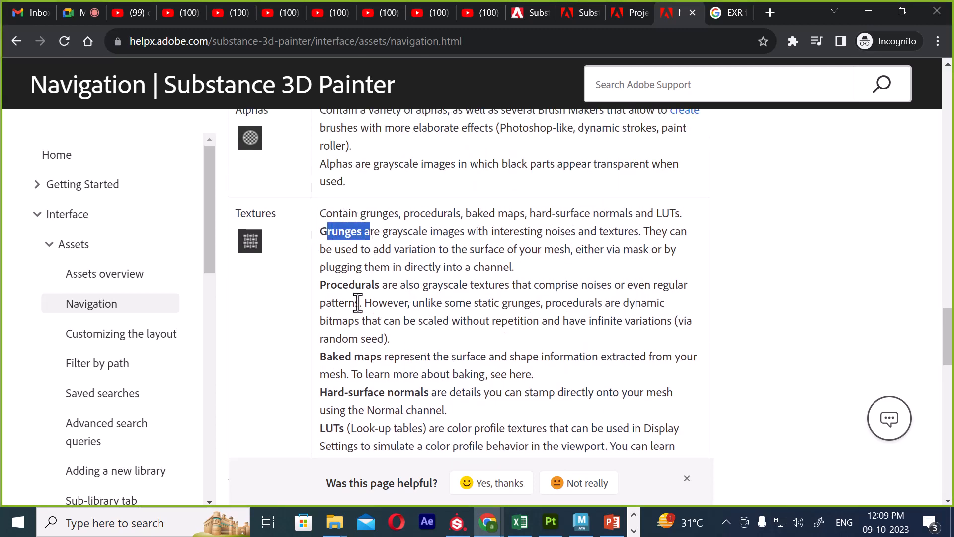
pyautogui.moveTo(327, 285); pyautogui.dragTo(387, 285)
pyautogui.moveTo(318, 361); pyautogui.dragTo(378, 359)
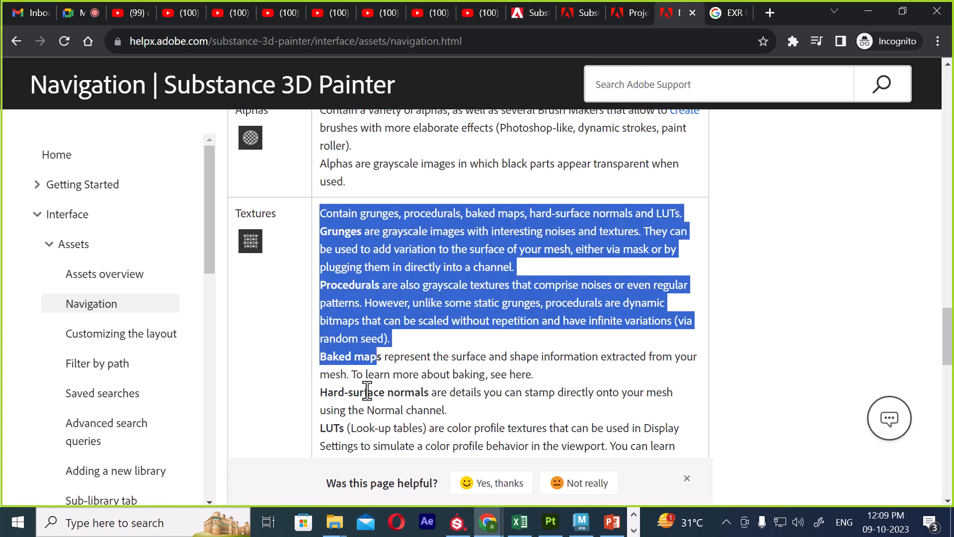
pyautogui.moveTo(328, 394); pyautogui.dragTo(413, 399)
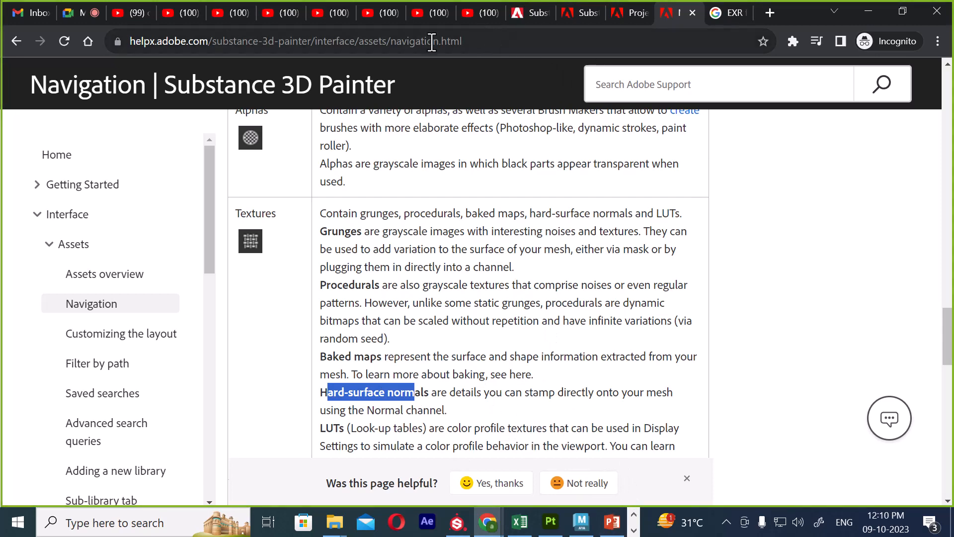
pyautogui.scroll(-3, 463, 248)
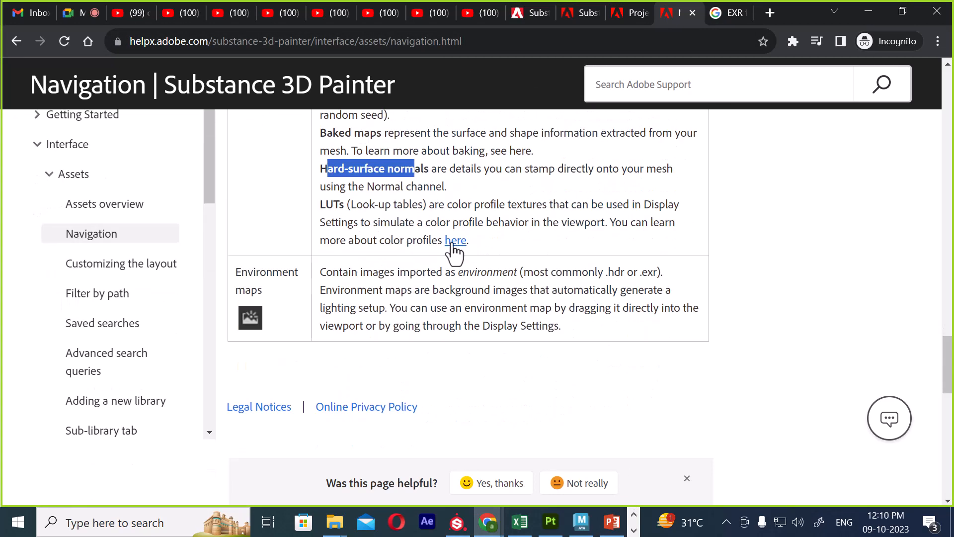
pyautogui.scroll(3, 477, 262)
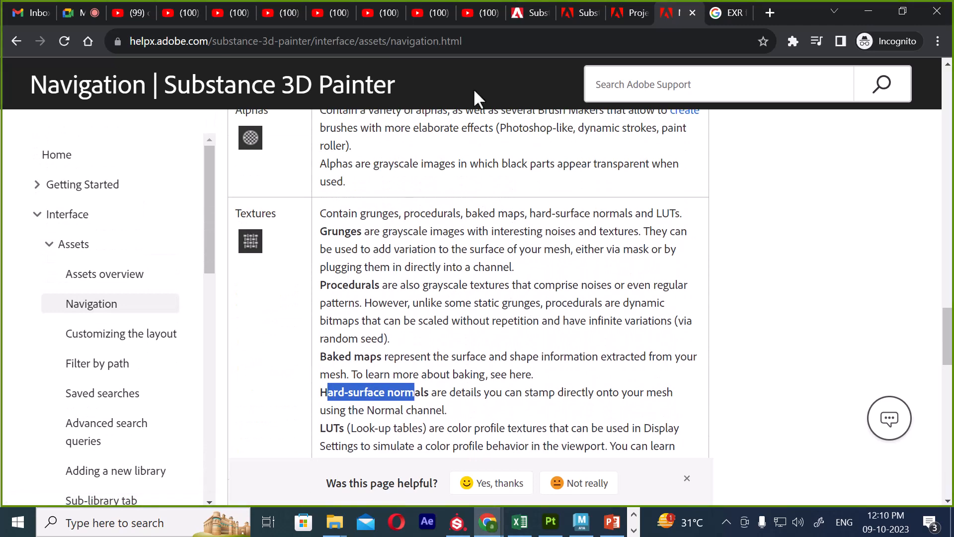
# Step: Look through the open YouTube tutorials up to part 6 of the Maya and Substance Painter series
pyautogui.click(185, 9)
pyautogui.click(237, 8)
pyautogui.click(291, 10)
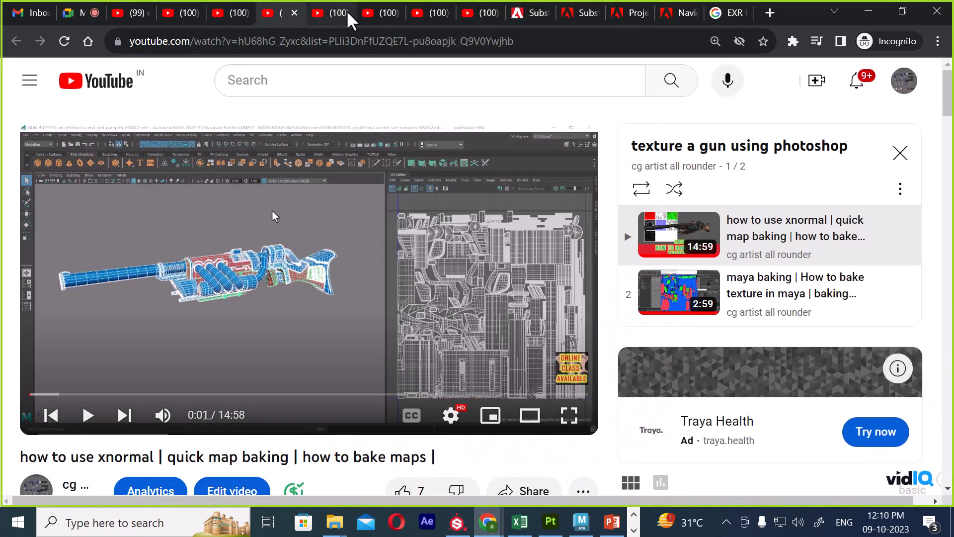
pyautogui.click(347, 10)
pyautogui.click(393, 10)
pyautogui.click(438, 10)
pyautogui.click(473, 10)
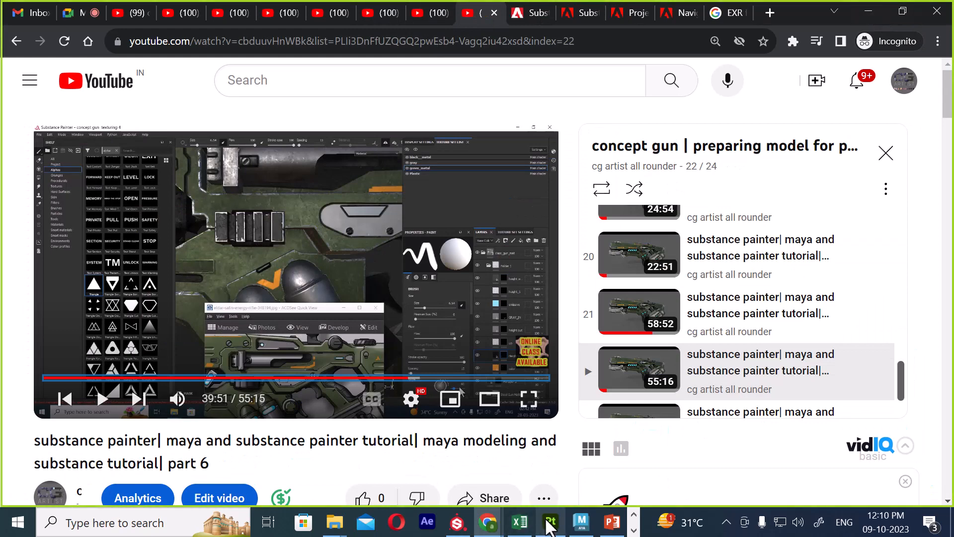
# Step: Switch to Substance 3D Painter, clear the RAIN asset search and browse the alphas in the starter assets
pyautogui.click(549, 490)
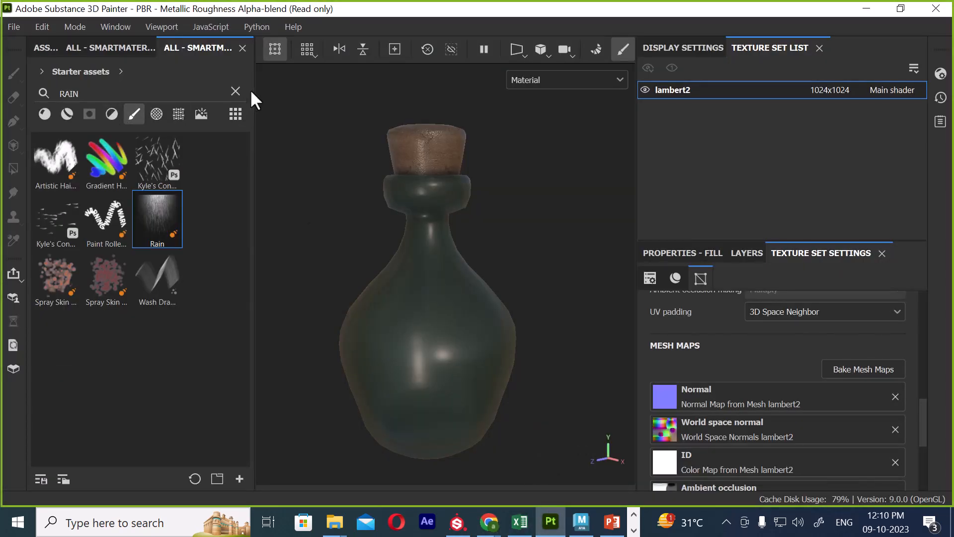
pyautogui.click(235, 91)
pyautogui.click(157, 114)
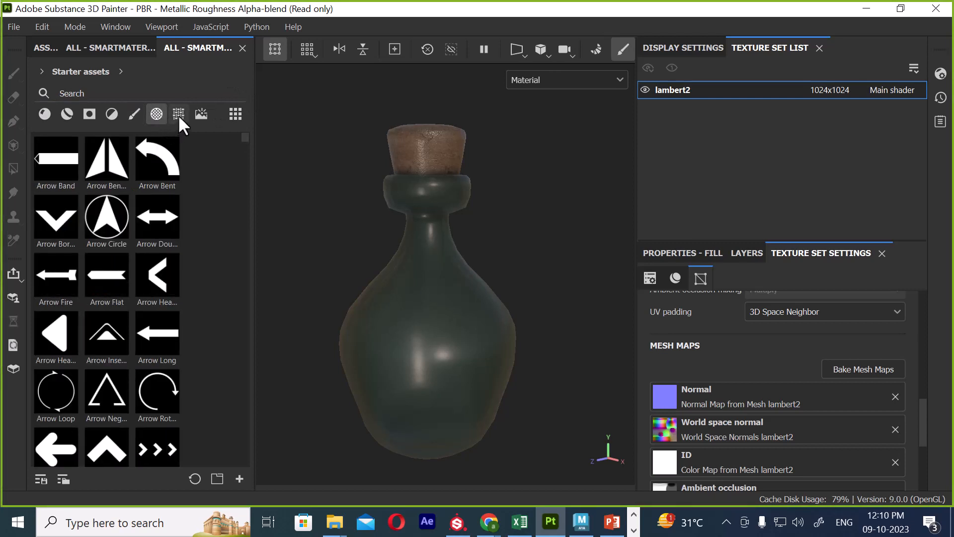
pyautogui.click(178, 114)
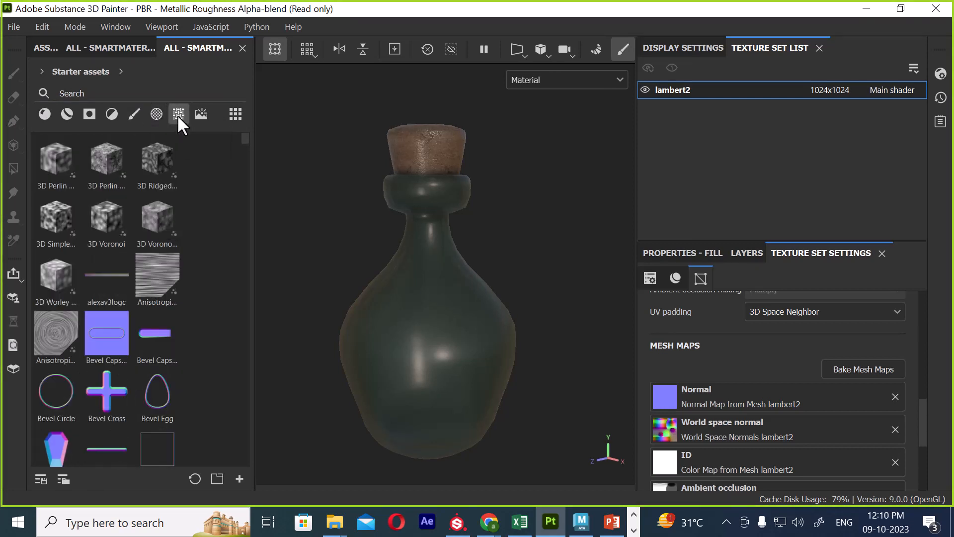
pyautogui.click(157, 114)
pyautogui.scroll(-10, 115, 332)
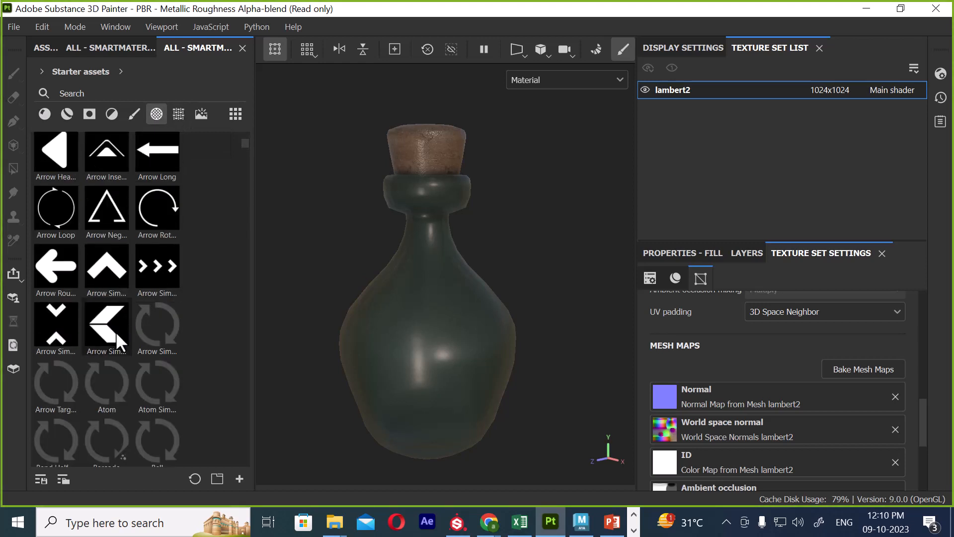
# Step: Browse the textures and the environment maps in the starter assets
pyautogui.click(178, 115)
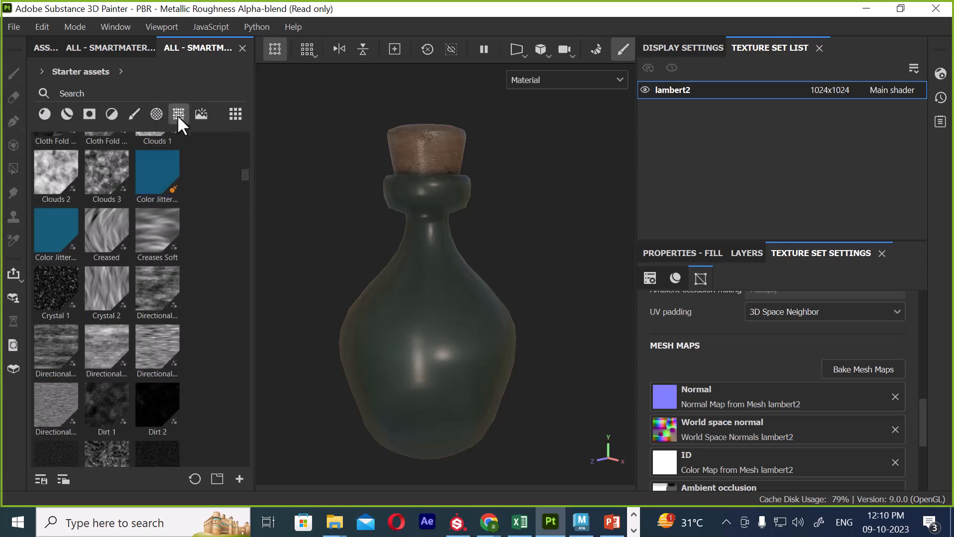
pyautogui.scroll(-7, 119, 352)
pyautogui.scroll(8, 122, 357)
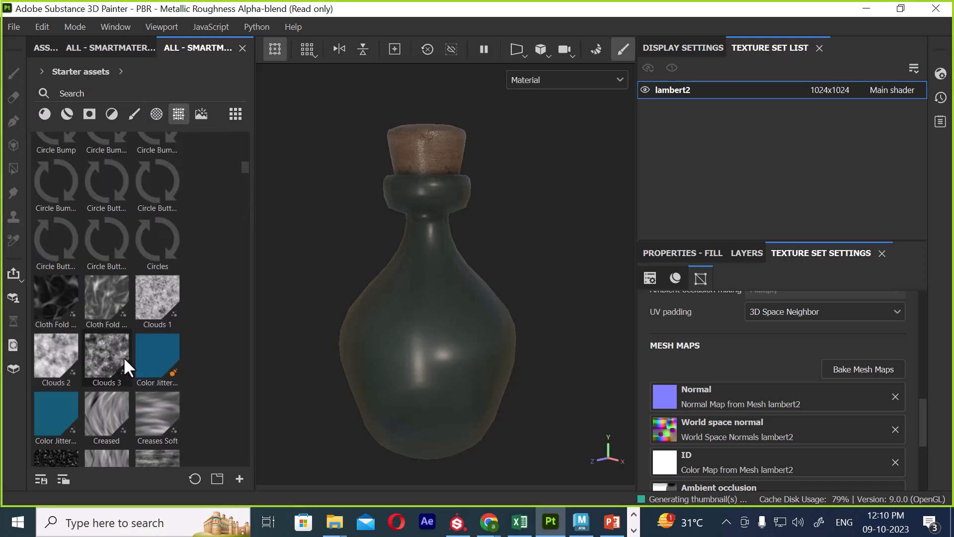
pyautogui.scroll(5, 125, 356)
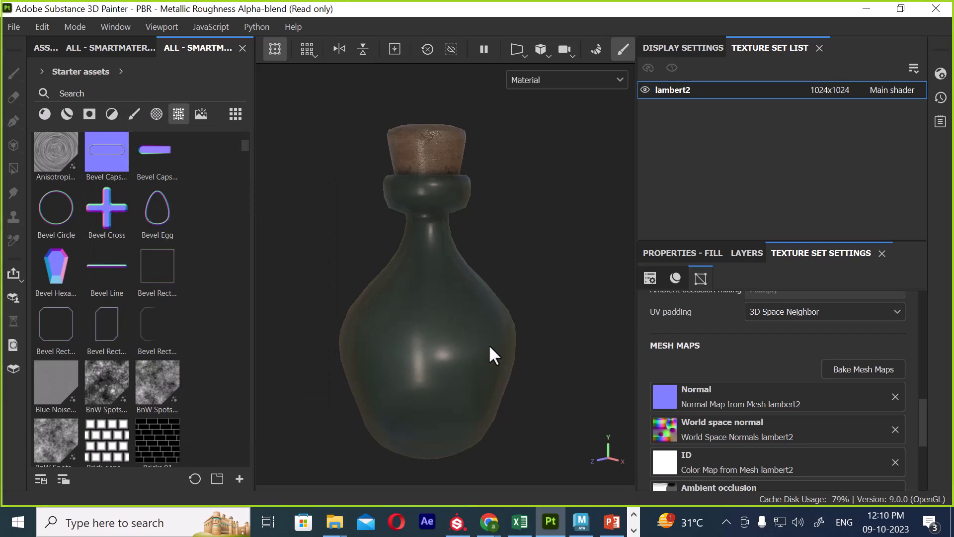
pyautogui.click(203, 118)
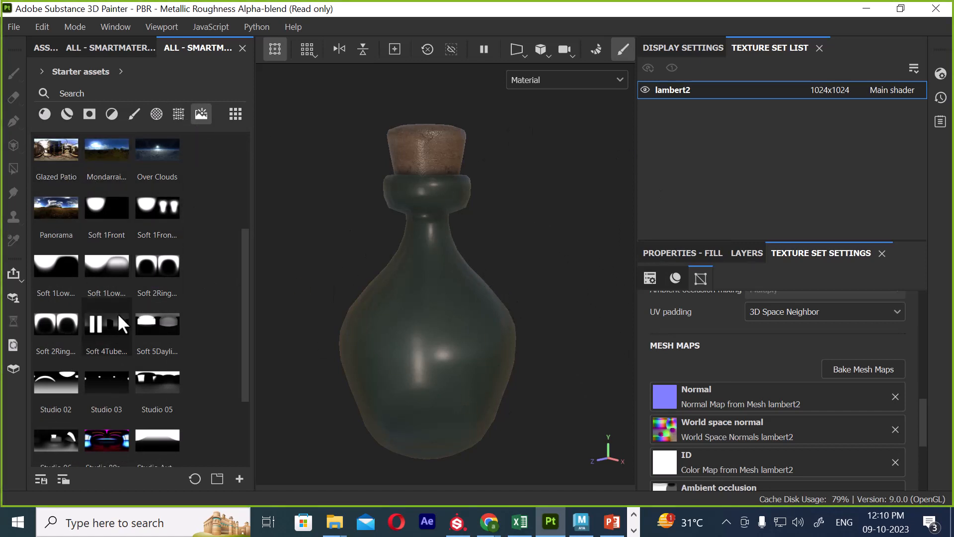
pyautogui.scroll(3, 117, 313)
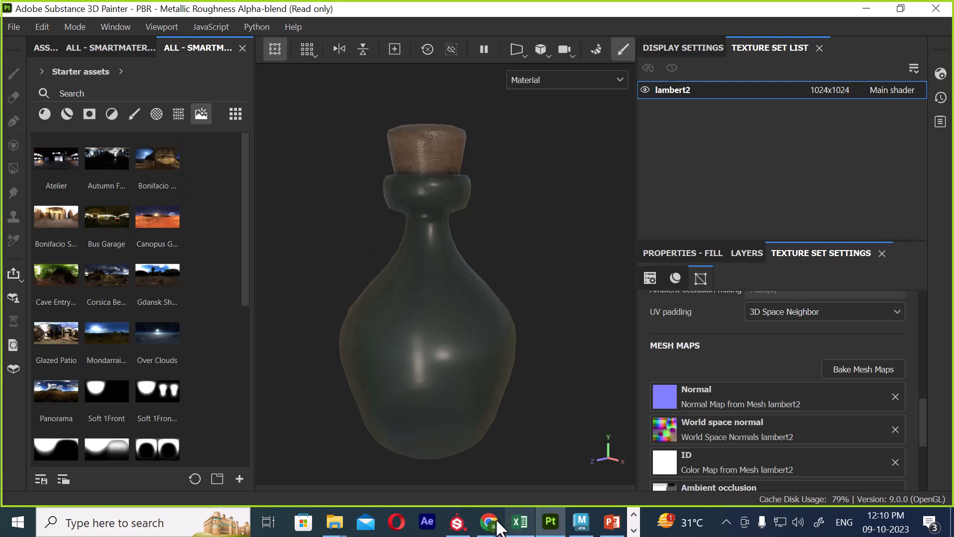
# Step: Switch to Chrome and read the LUTs and Environment maps descriptions on the Navigation help page, highlighting the look-up table wording
pyautogui.moveTo(489, 520)
pyautogui.click(473, 491)
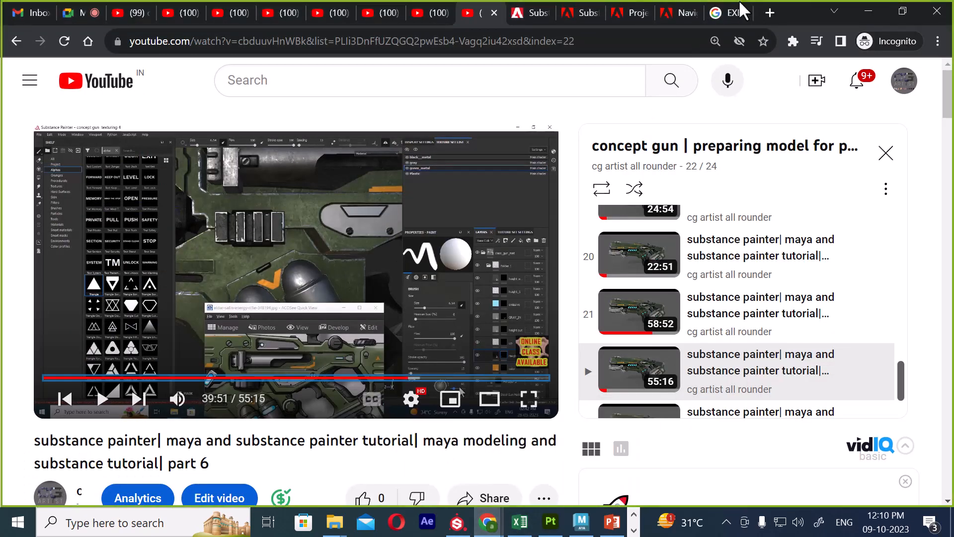
pyautogui.click(681, 7)
pyautogui.scroll(-5, 433, 295)
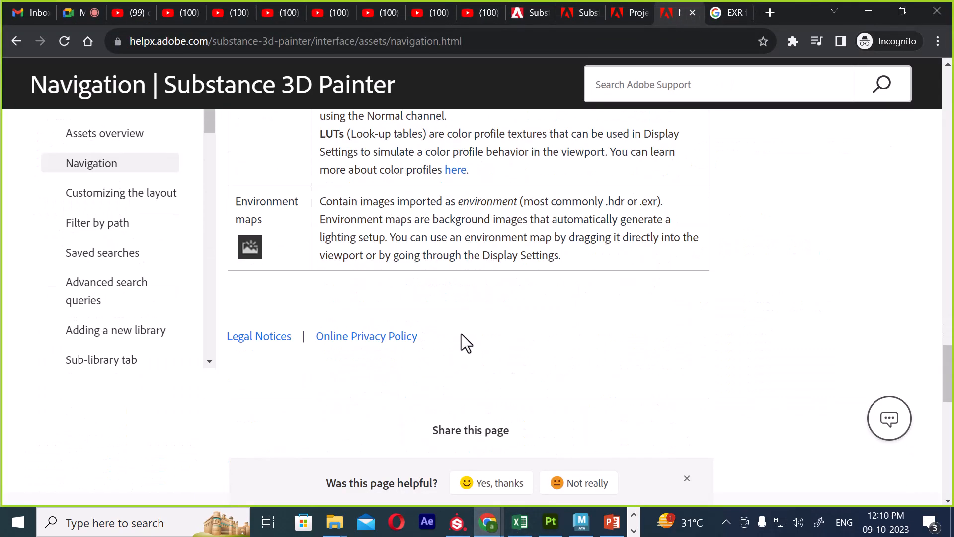
pyautogui.scroll(1, 451, 313)
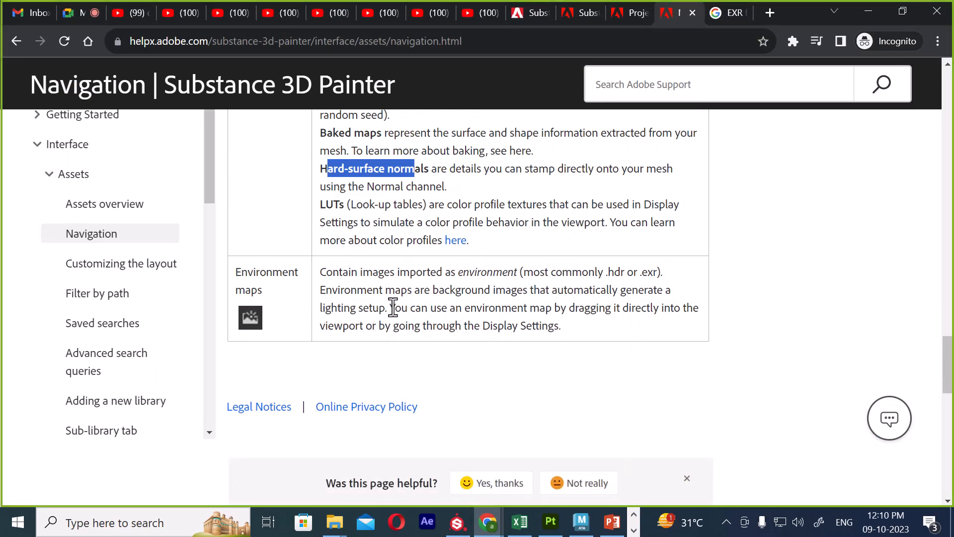
pyautogui.scroll(3, 393, 308)
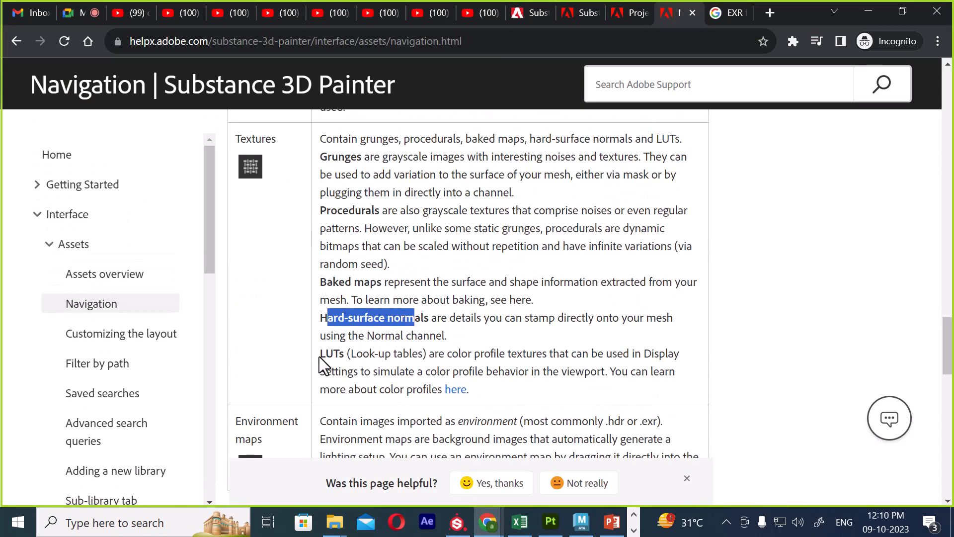
pyautogui.moveTo(320, 357); pyautogui.dragTo(425, 364)
pyautogui.click(413, 362)
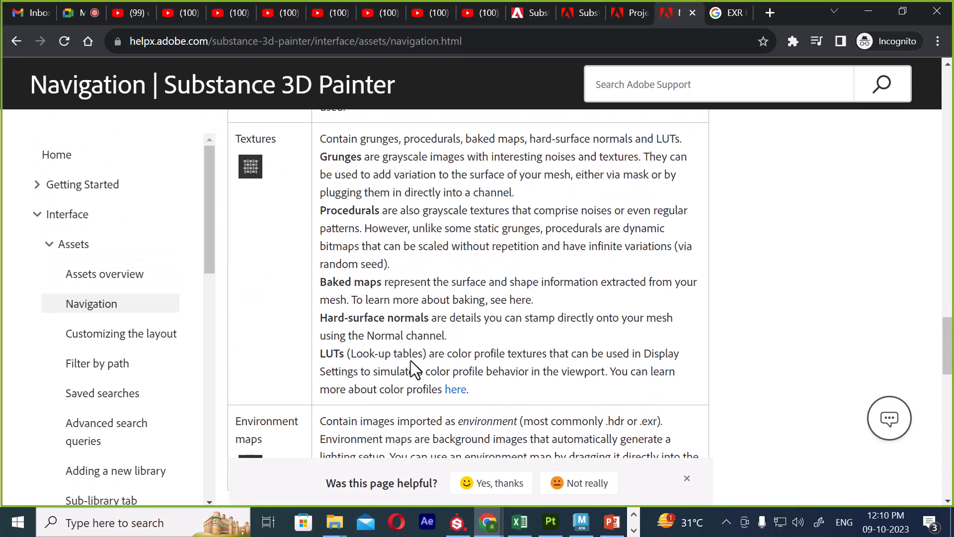
pyautogui.moveTo(356, 353); pyautogui.dragTo(434, 354)
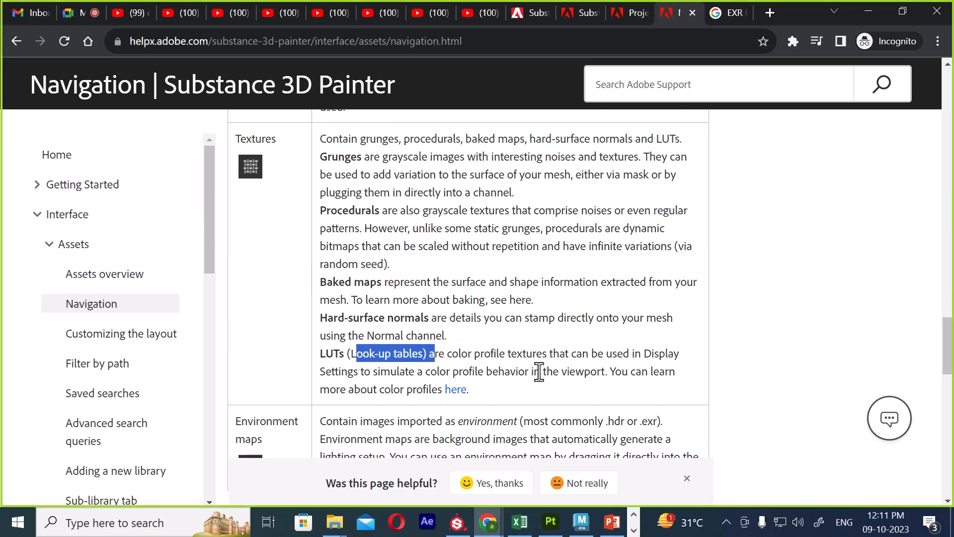
pyautogui.scroll(-3, 443, 347)
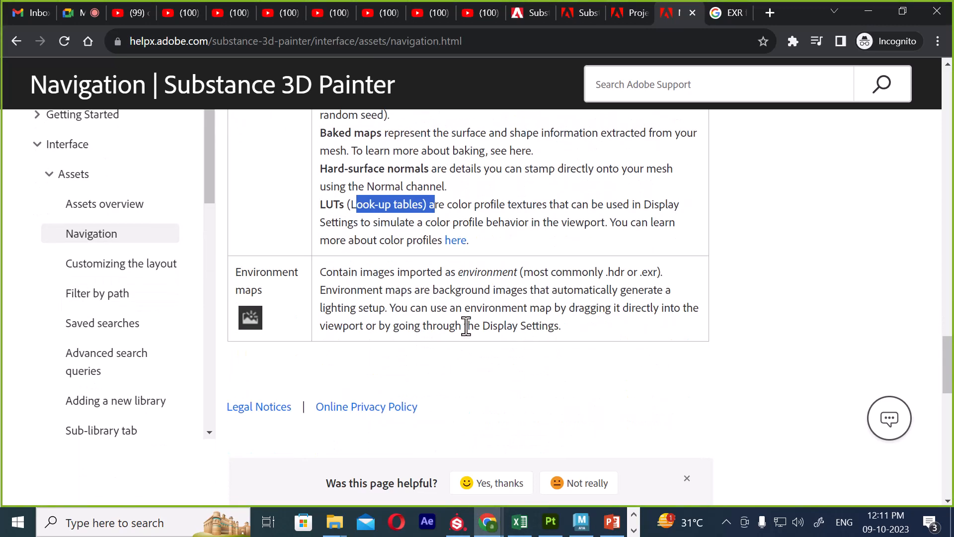
pyautogui.moveTo(453, 207); pyautogui.dragTo(528, 210)
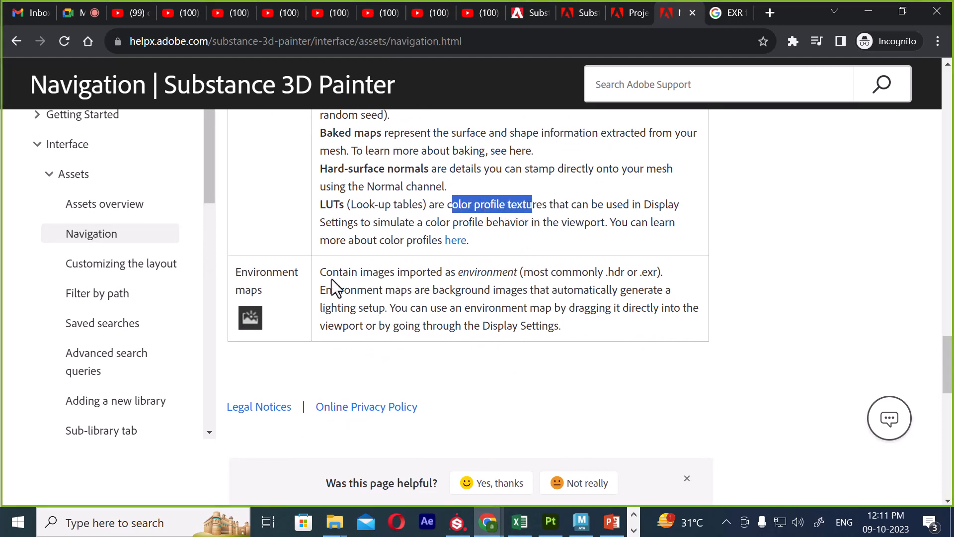
# Step: Read the Environment maps description, highlighting its file format line, and view the Google results for the EXR and HDRI full forms
pyautogui.moveTo(320, 274); pyautogui.dragTo(612, 273)
pyautogui.click(619, 277)
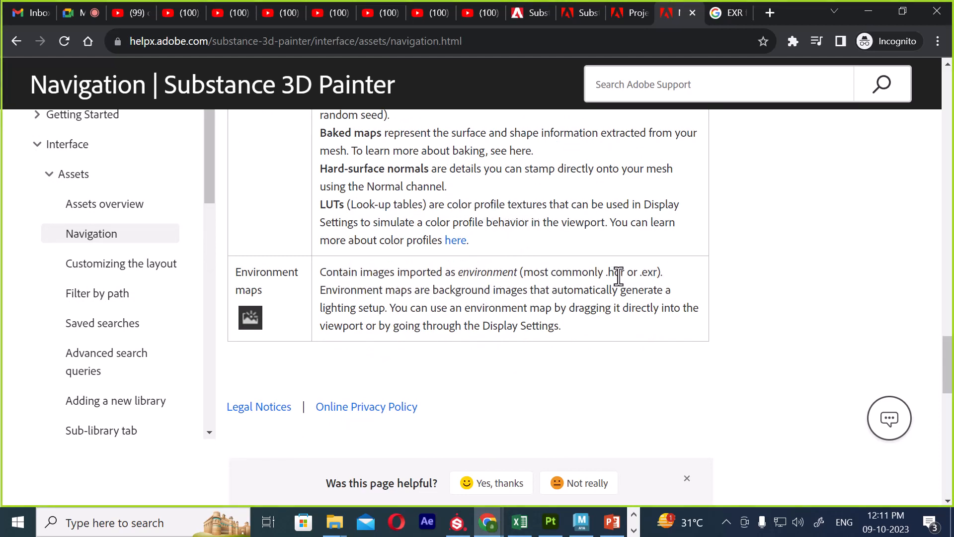
pyautogui.click(729, 23)
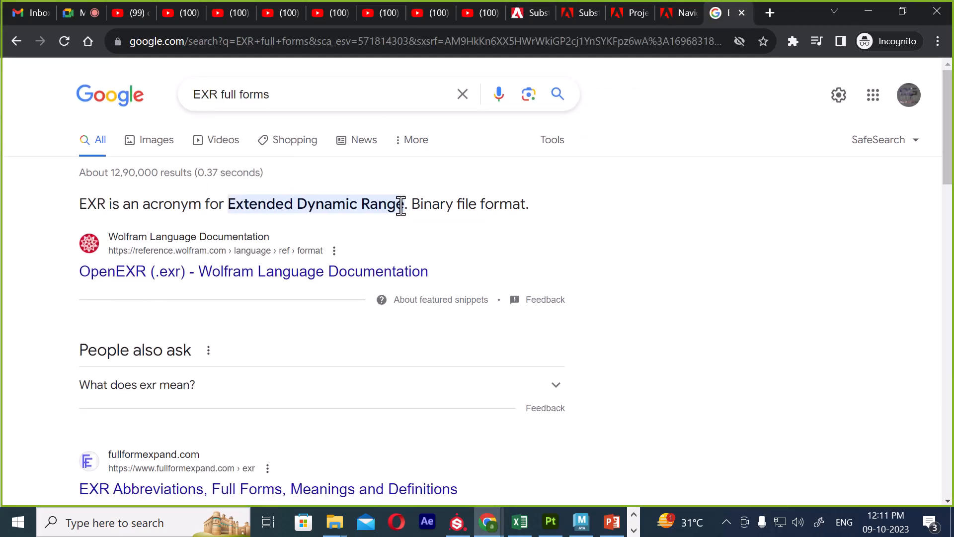
pyautogui.click(15, 38)
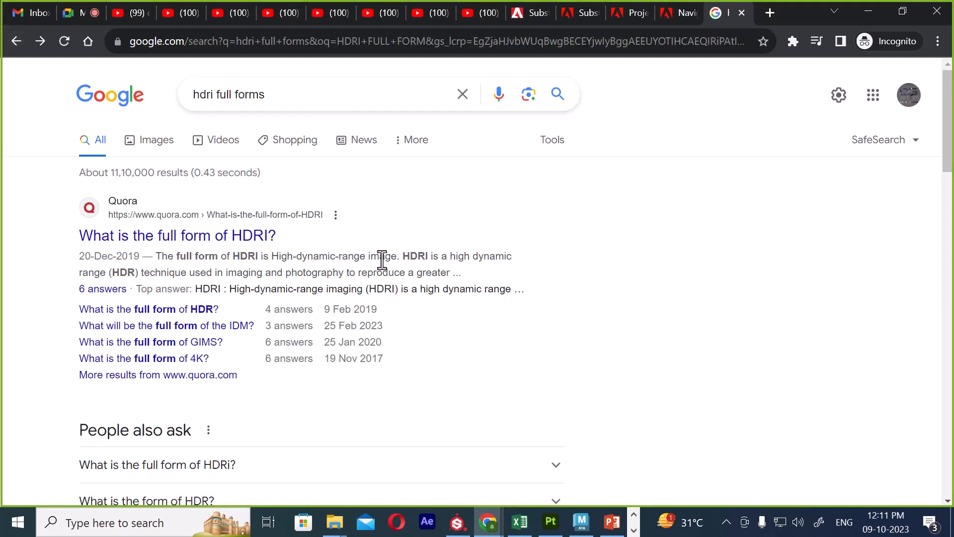
# Step: Return to the Navigation help page and review the breadcrumb, Search field and Asset types sections
pyautogui.click(680, 12)
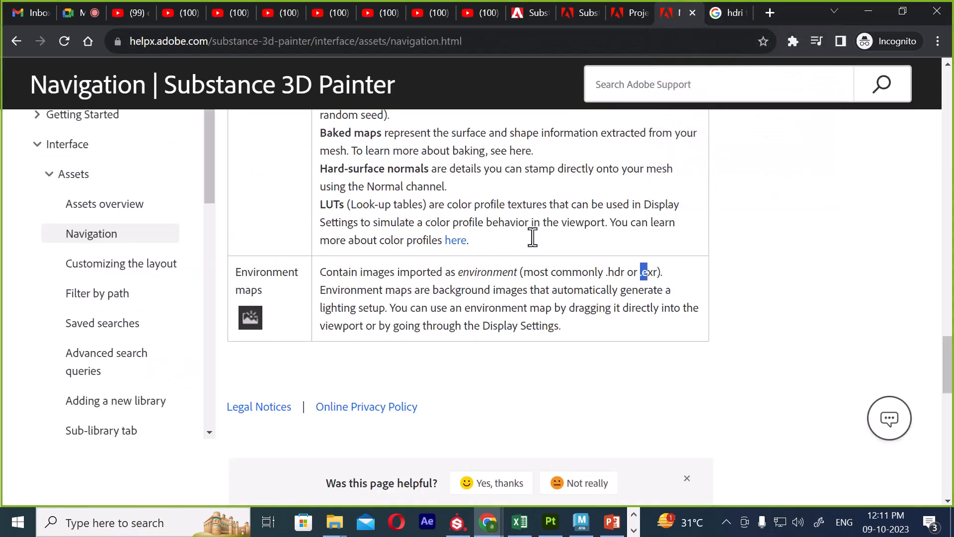
pyautogui.scroll(15, 447, 398)
pyautogui.scroll(5, 467, 350)
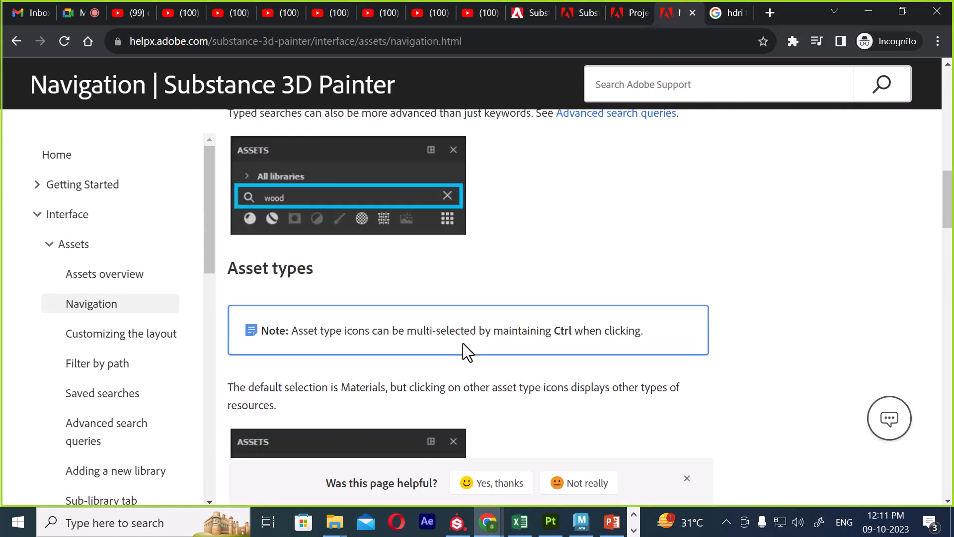
pyautogui.scroll(10, 462, 354)
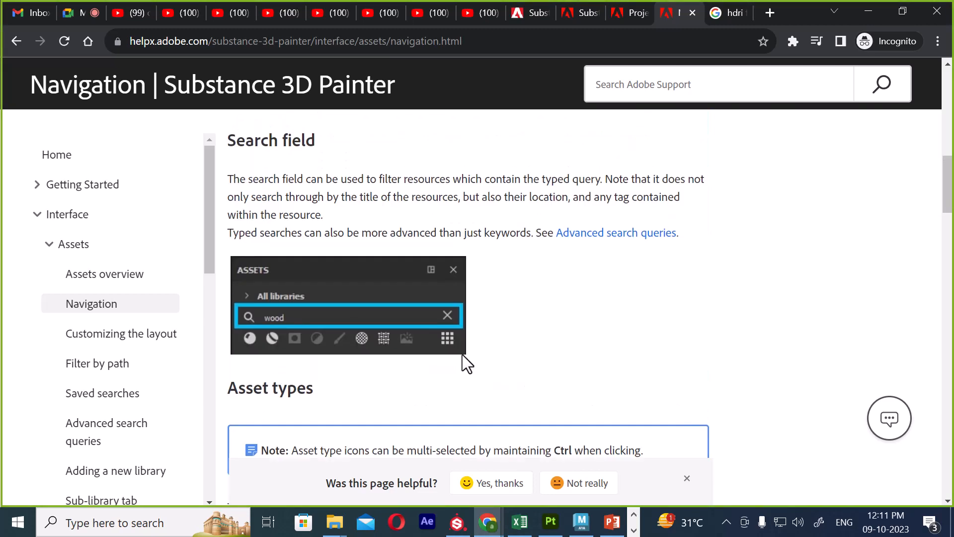
pyautogui.scroll(5, 461, 353)
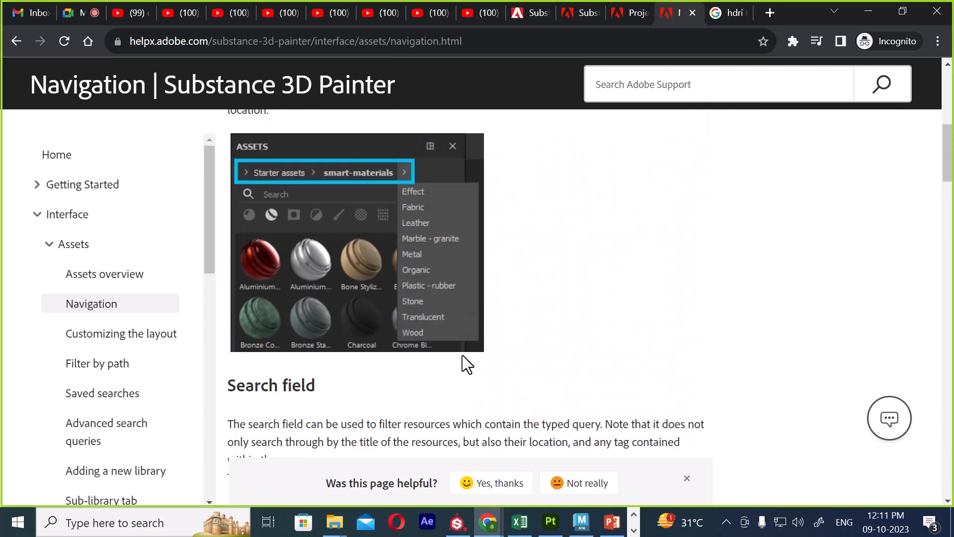
pyautogui.scroll(-15, 517, 353)
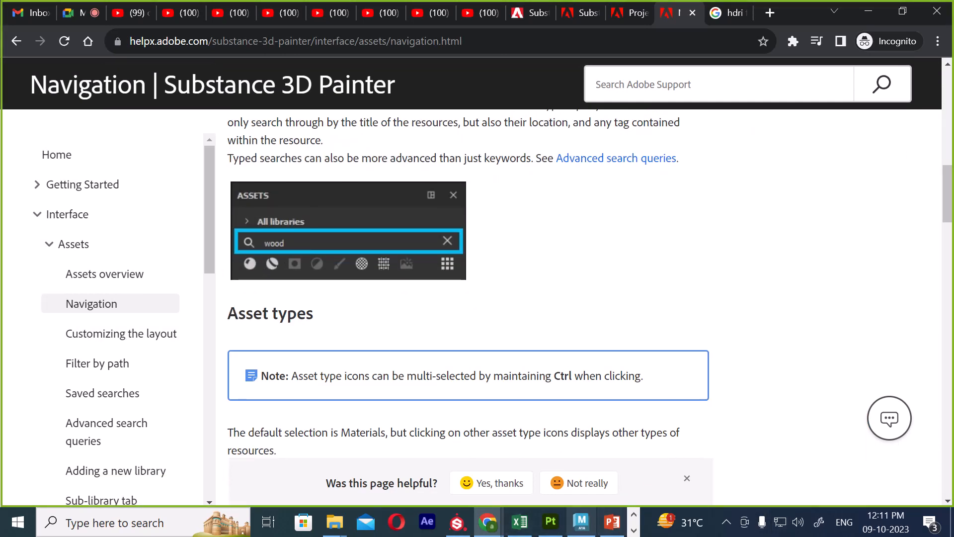
# Step: Switch to Substance 3D Painter and show the environment maps as small, medium and large thumbnails, finishing with the List view
pyautogui.click(551, 522)
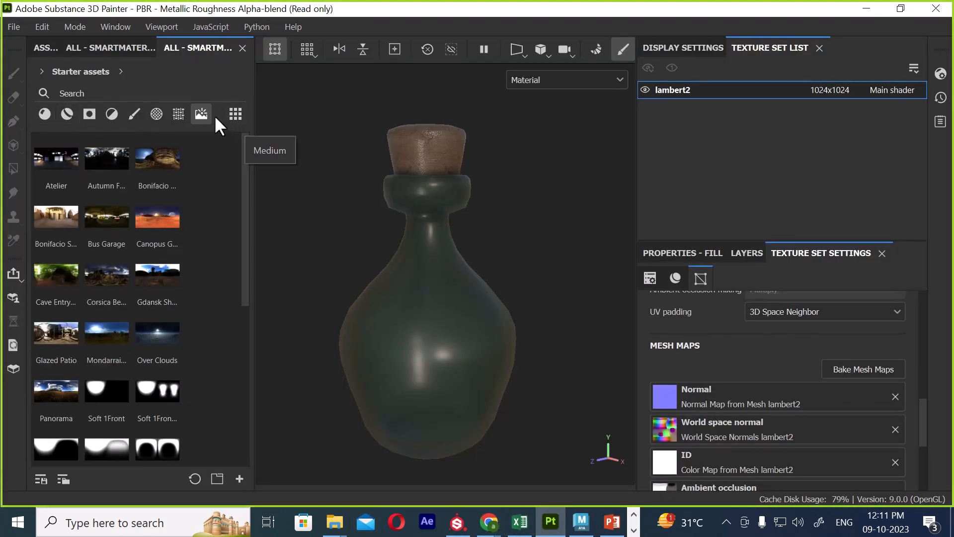
pyautogui.click(235, 115)
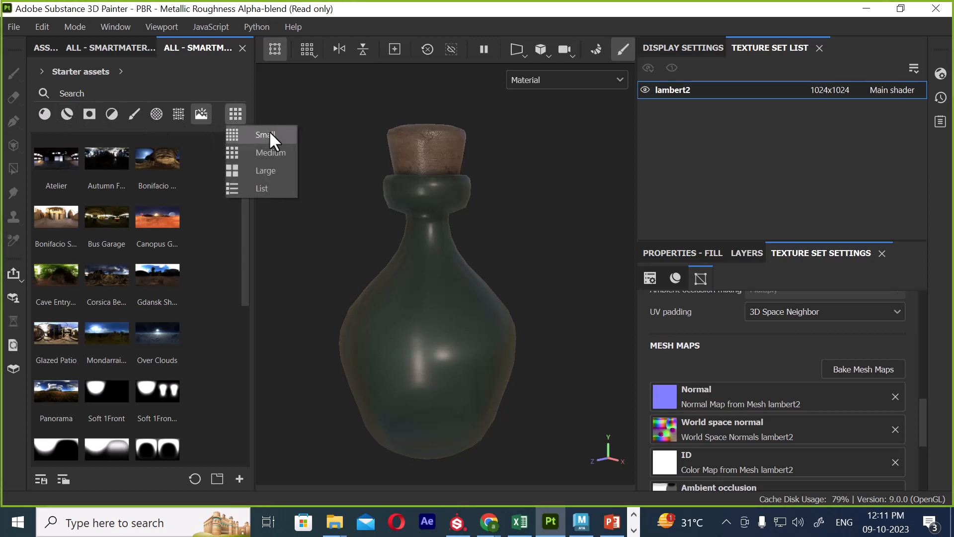
pyautogui.click(271, 137)
pyautogui.click(242, 120)
pyautogui.click(269, 152)
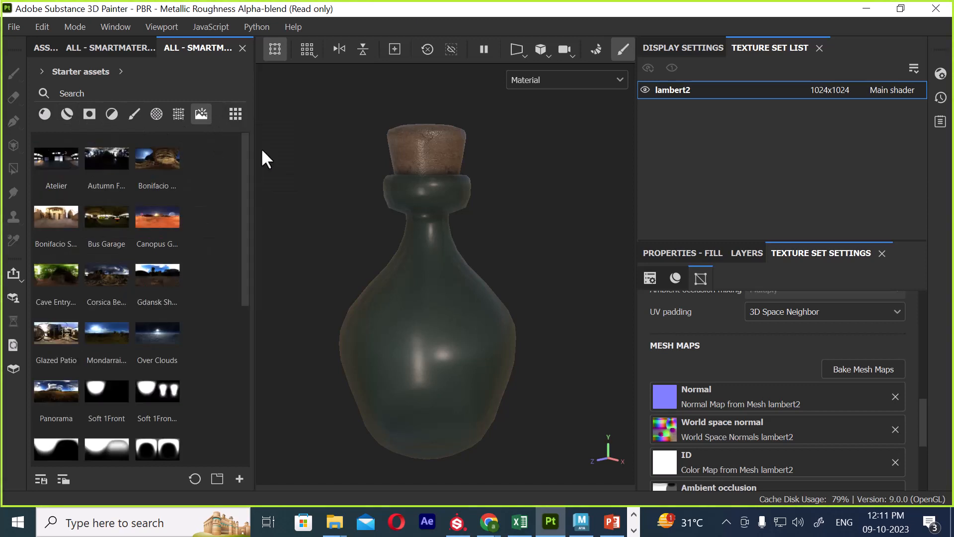
pyautogui.click(235, 114)
pyautogui.click(275, 169)
pyautogui.click(235, 114)
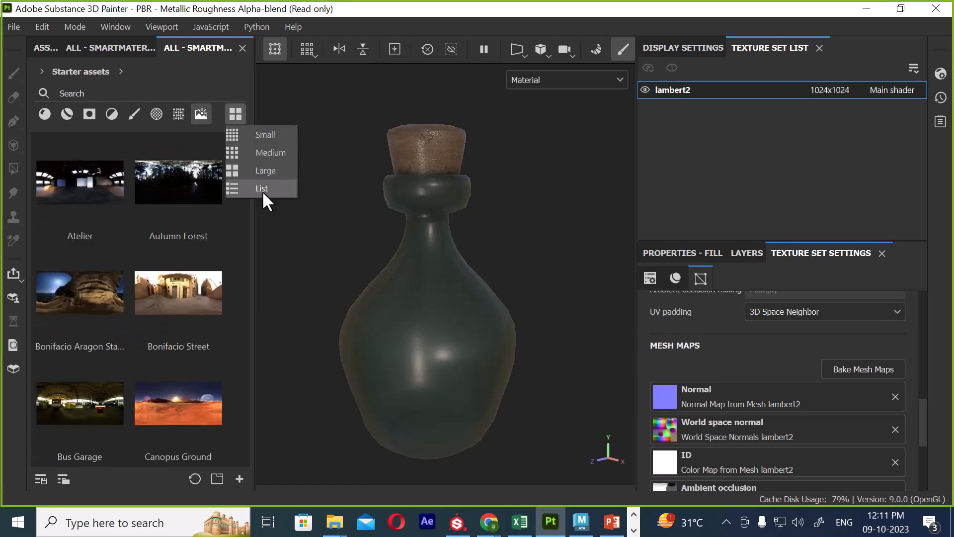
pyautogui.click(262, 187)
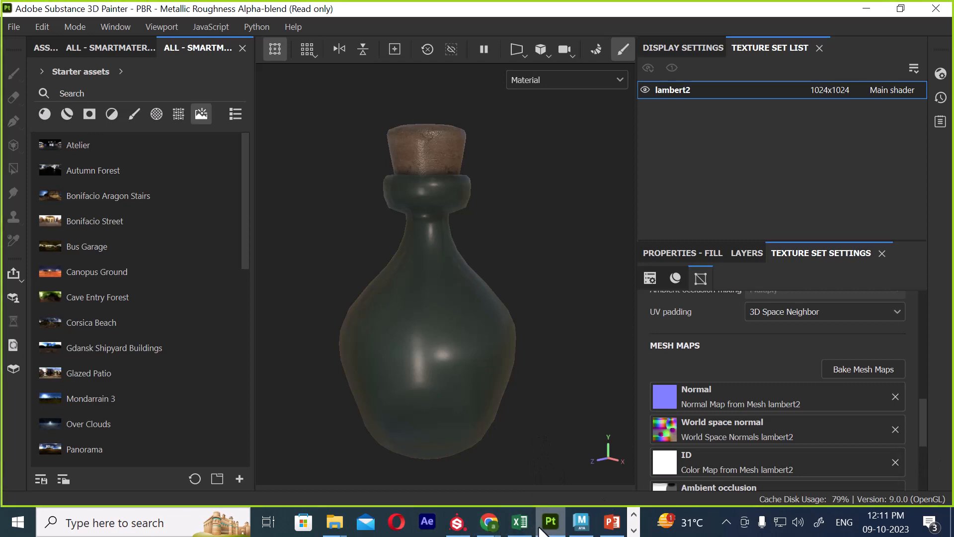
# Step: Switch back to the Navigation help page in Chrome
pyautogui.hotkey('alt', 'Tab')
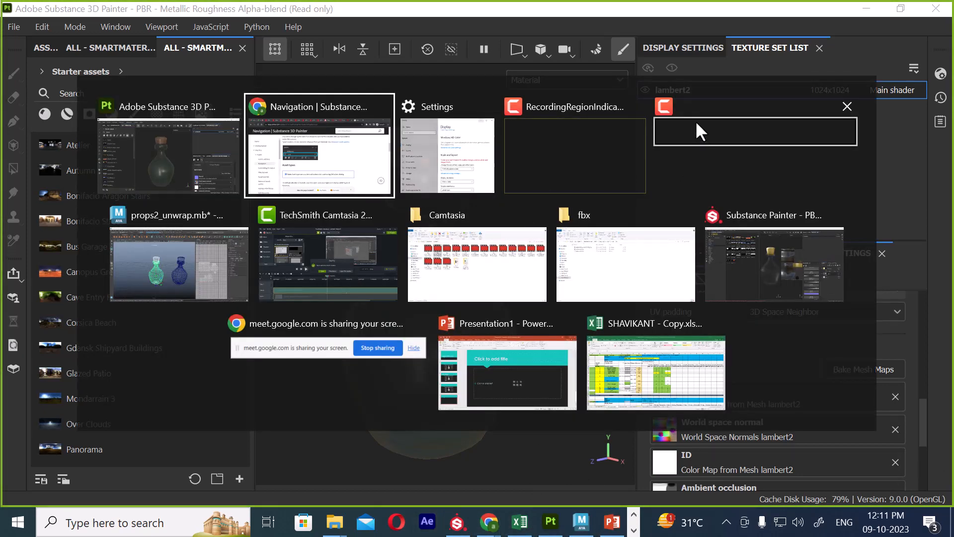